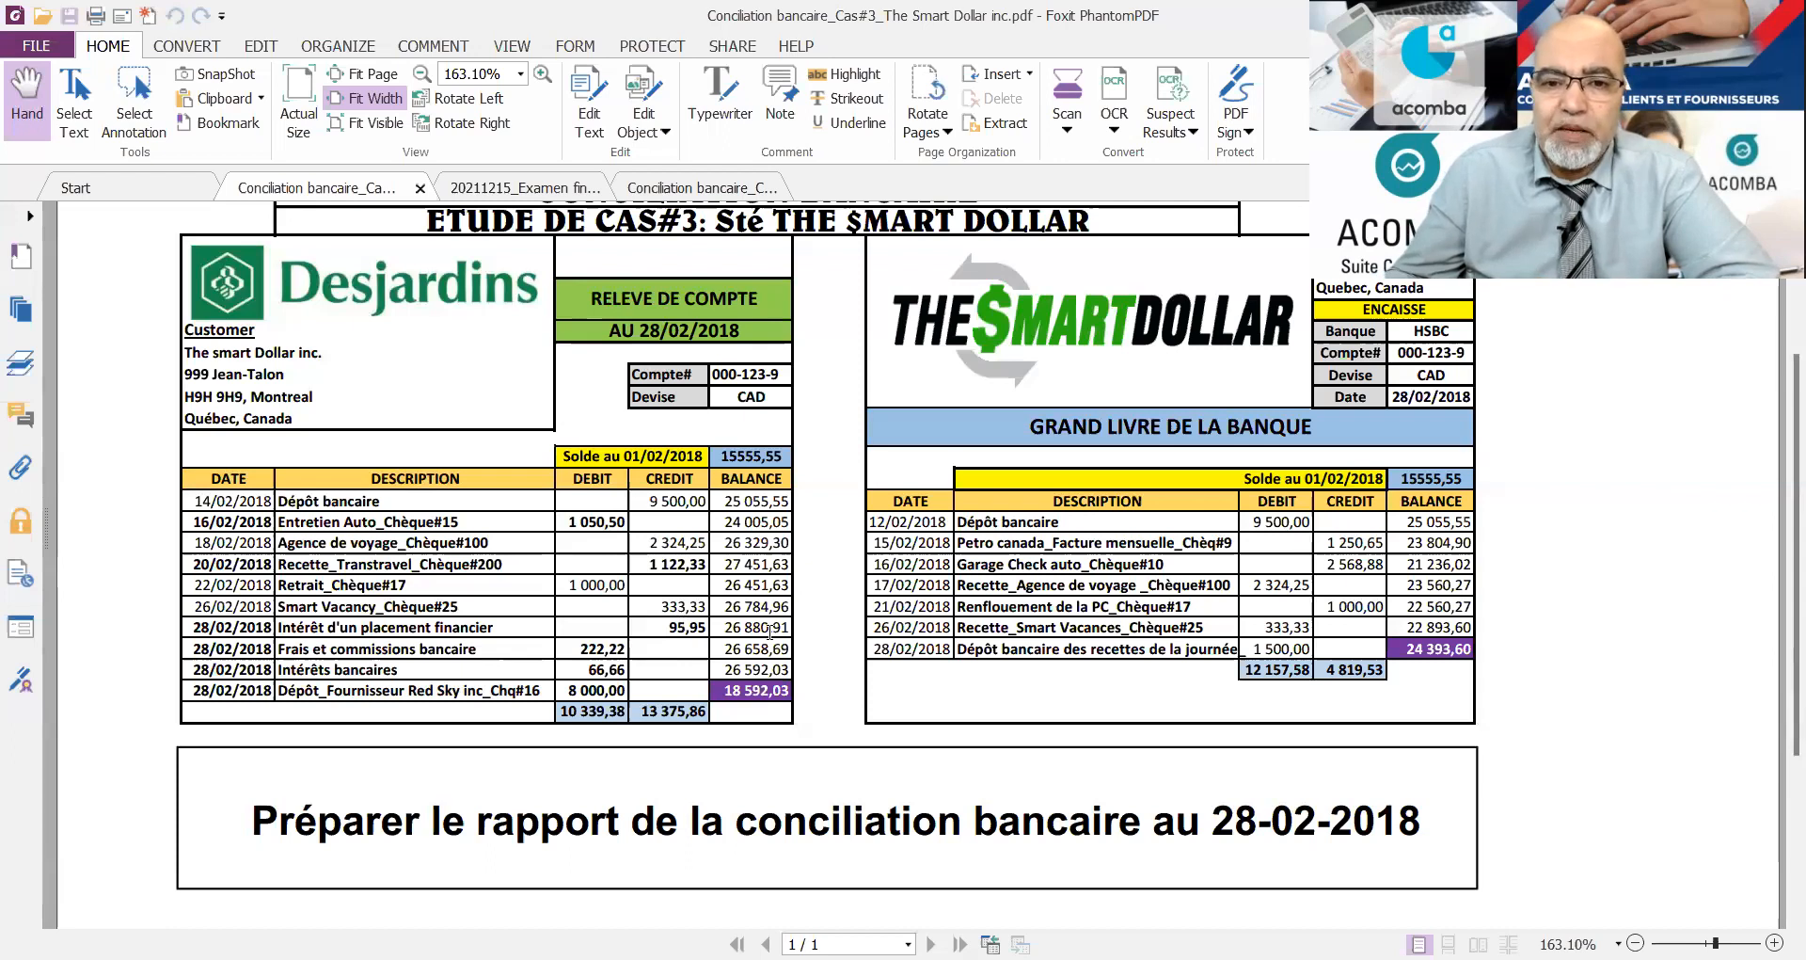
Switch to Acomba and check the balance of the Desjardins-Compte courant_CAD account against the case's bank ledger, closing the record after.
{"action": "scroll", "coordinate": [770, 633], "scroll_direction": "up", "scroll_amount": 3}
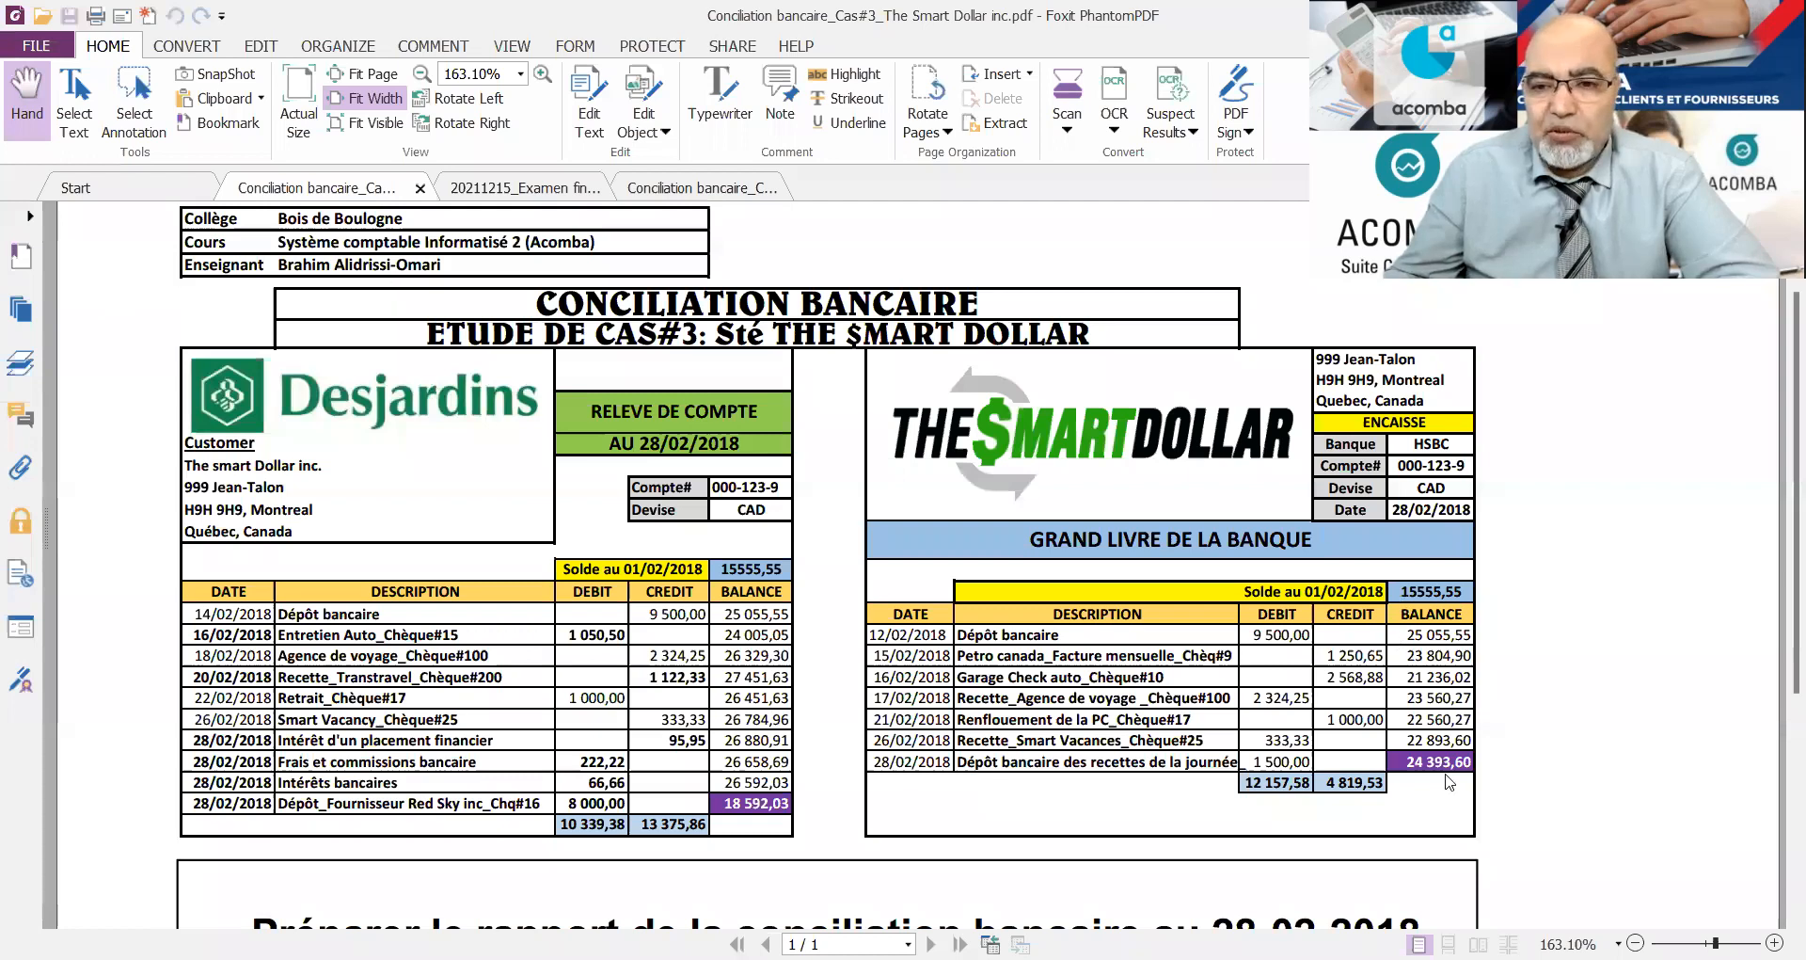
{"action": "key", "text": "alt+Tab"}
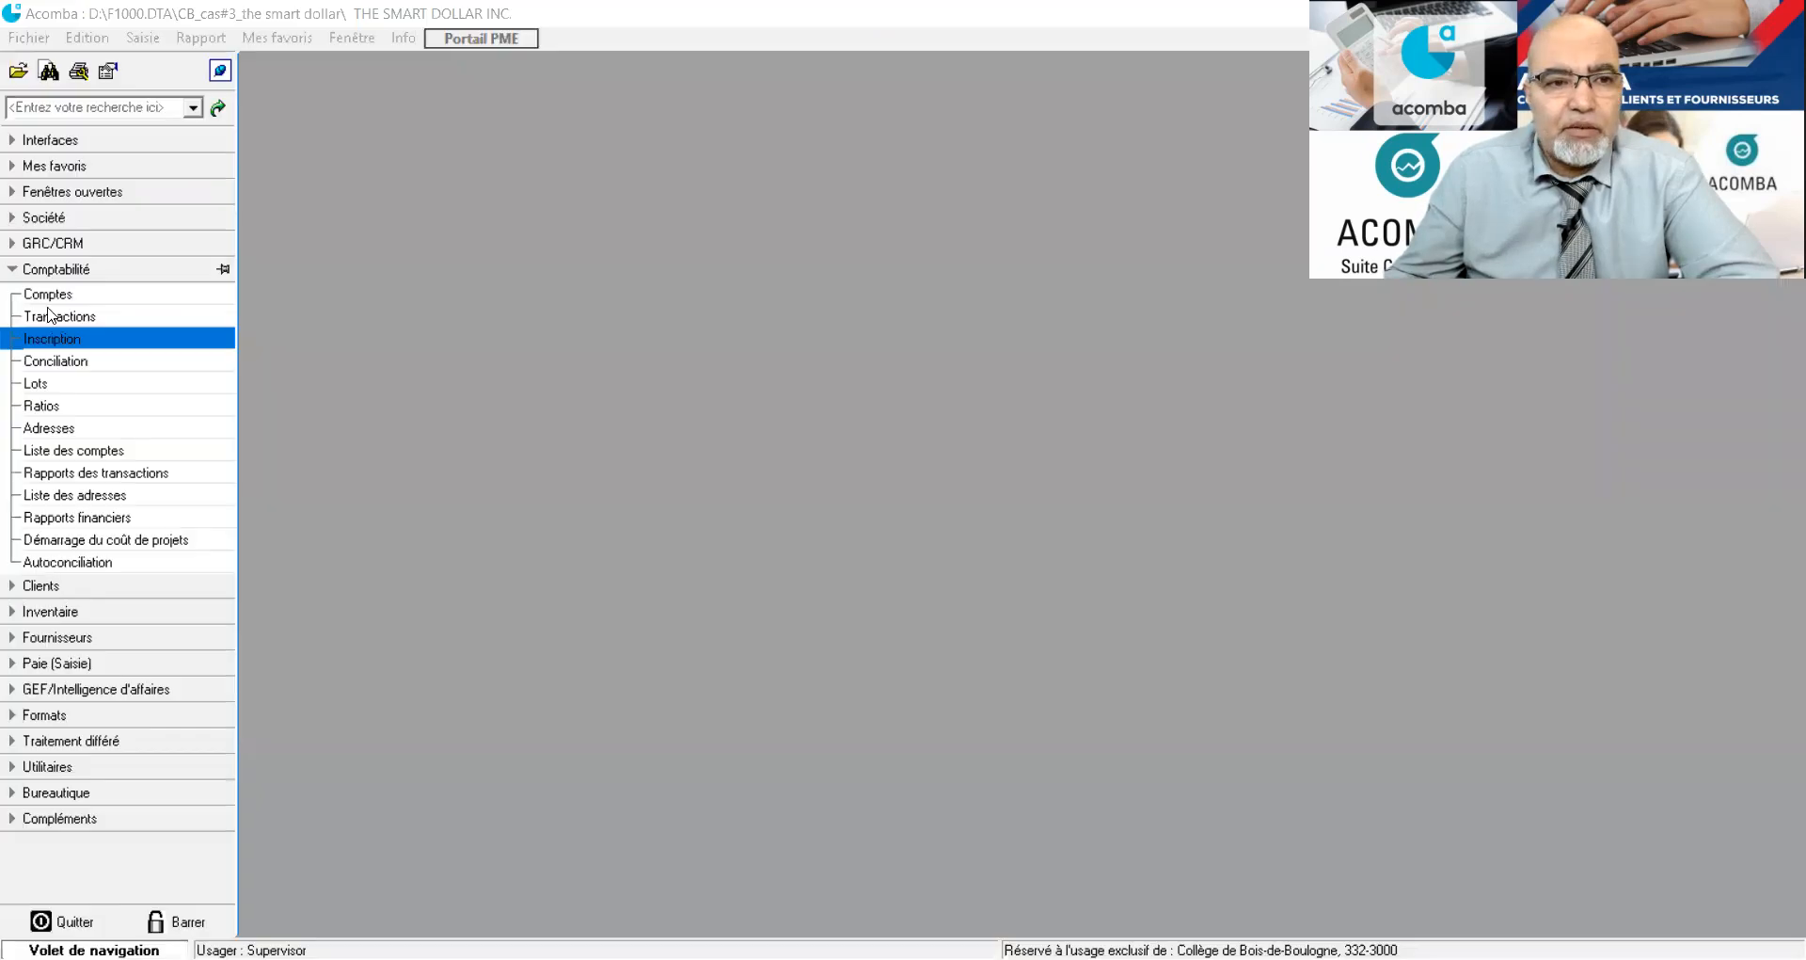
{"action": "left_click", "coordinate": [46, 299]}
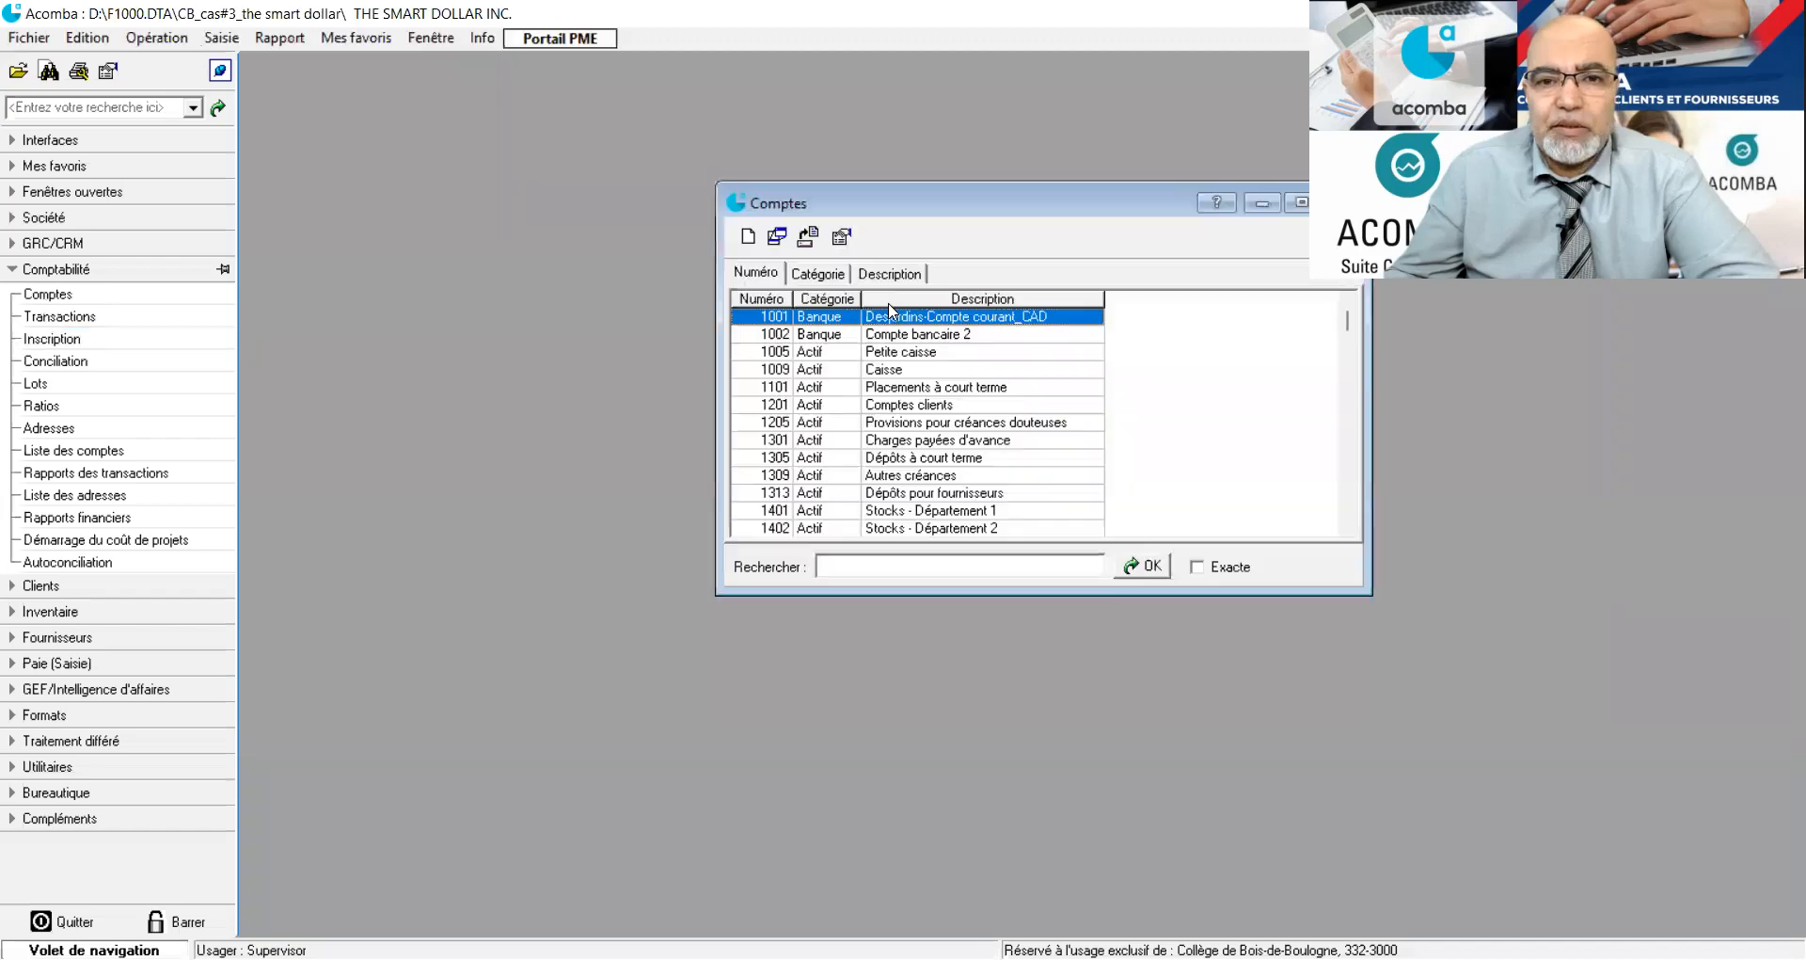
{"action": "double_click", "coordinate": [892, 324]}
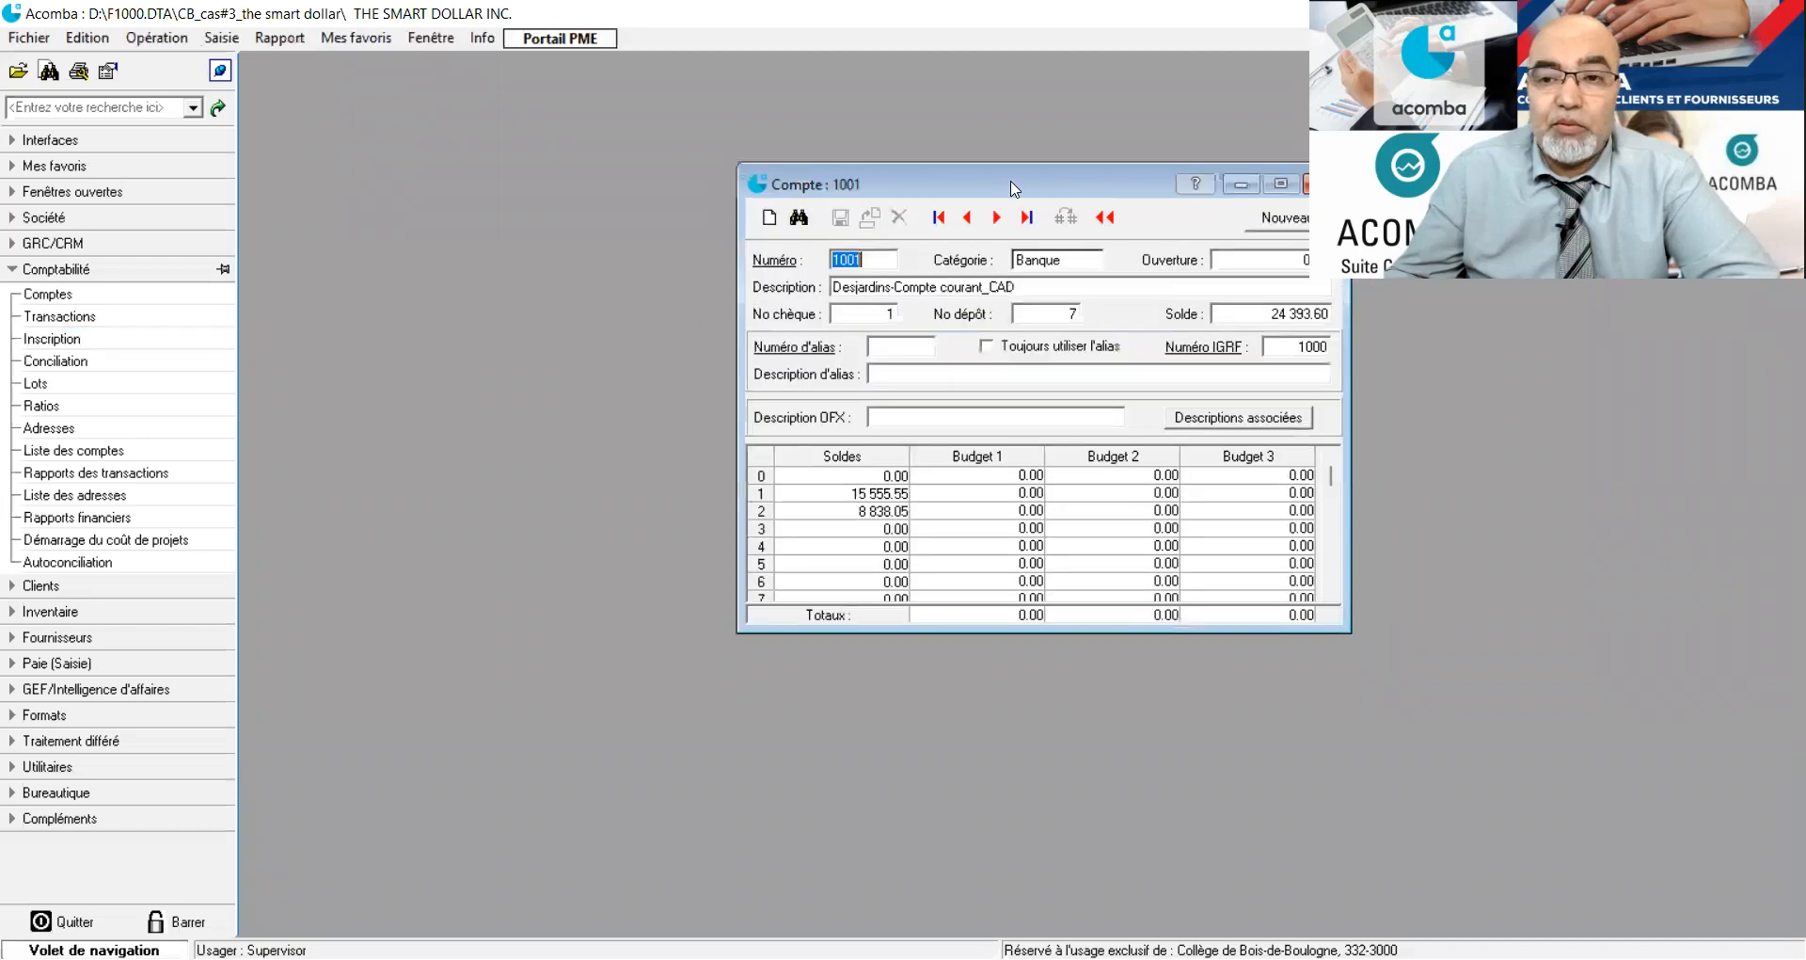
{"action": "left_click_drag", "start_coordinate": [976, 184], "coordinate": [540, 111]}
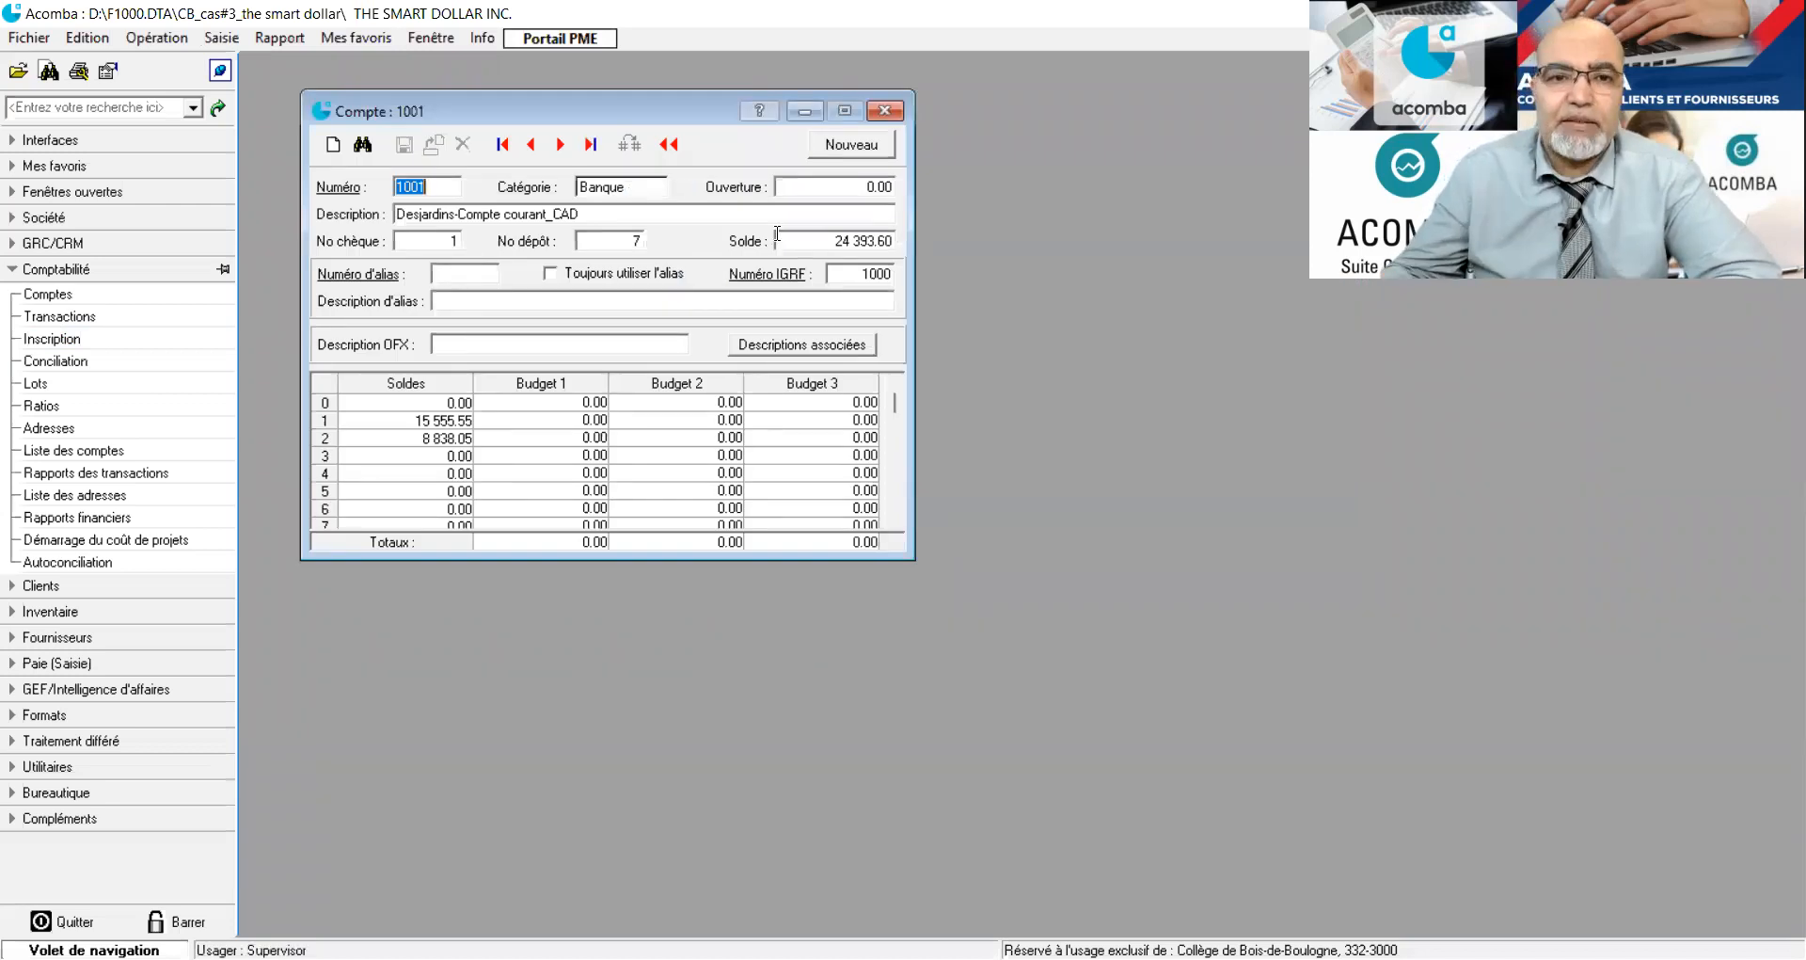
{"action": "left_click", "coordinate": [884, 111]}
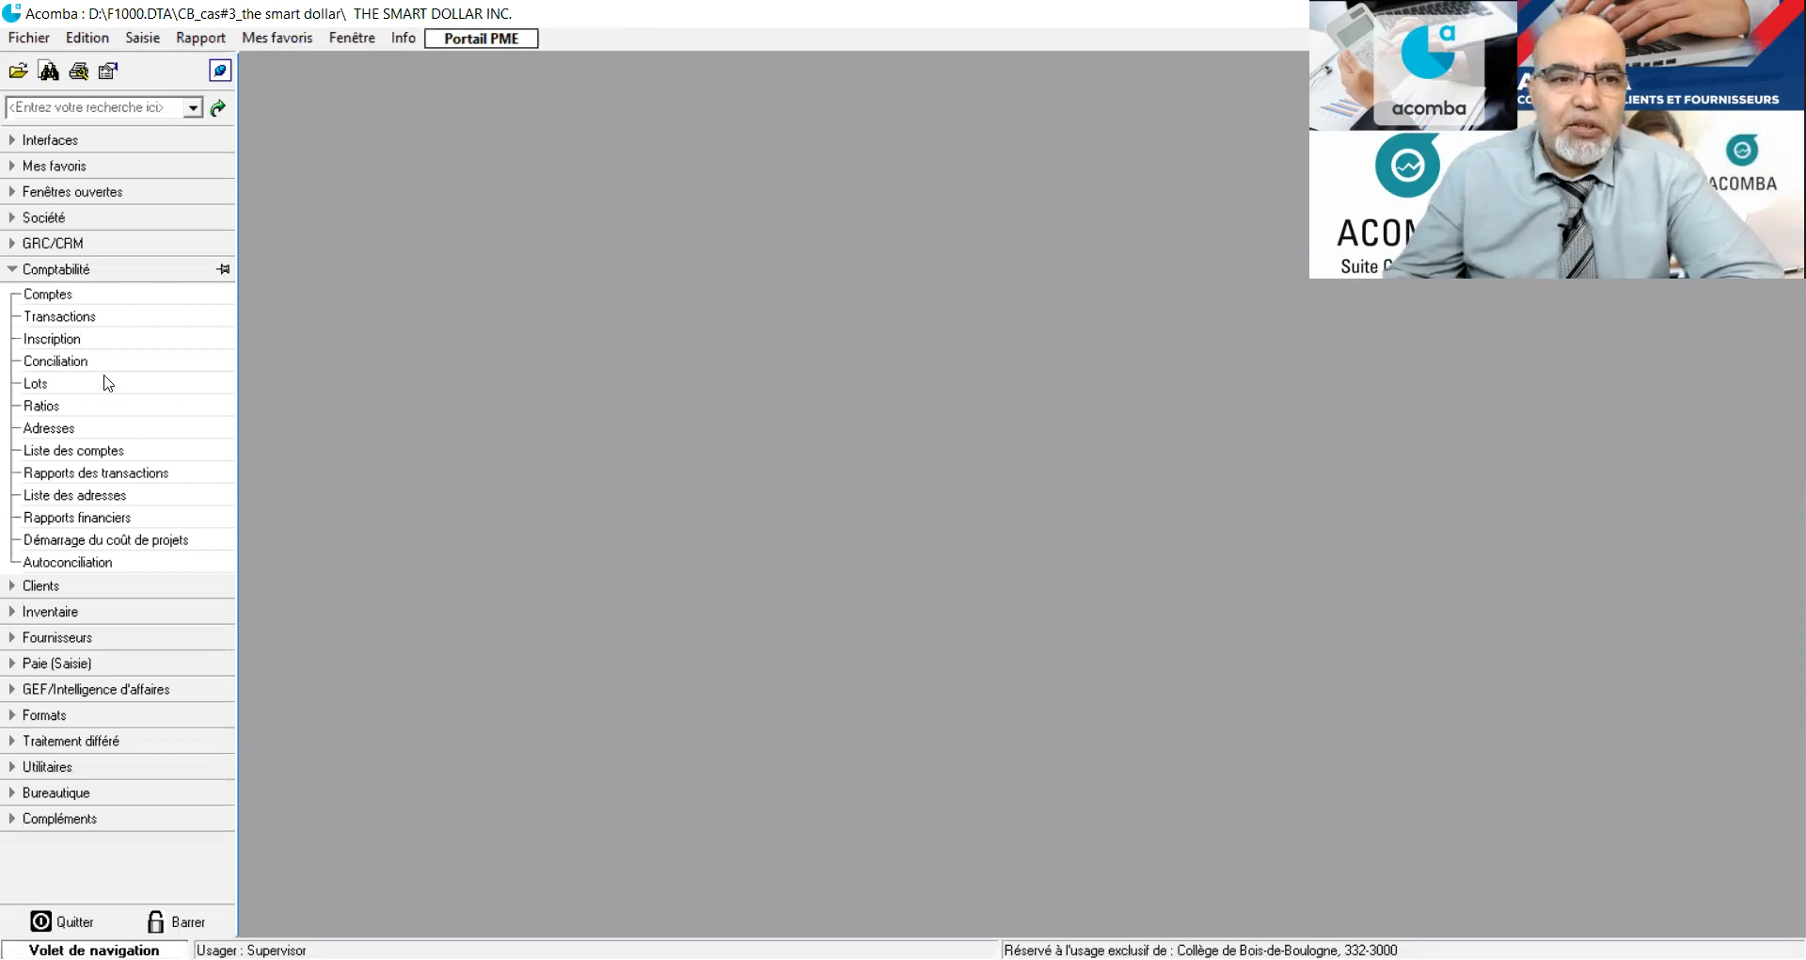
Open the reconciliation of the Desjardins-Compte courant_CAD account and enlarge its window to show all transactions.
{"action": "left_click", "coordinate": [101, 379]}
{"action": "left_click", "coordinate": [24, 273]}
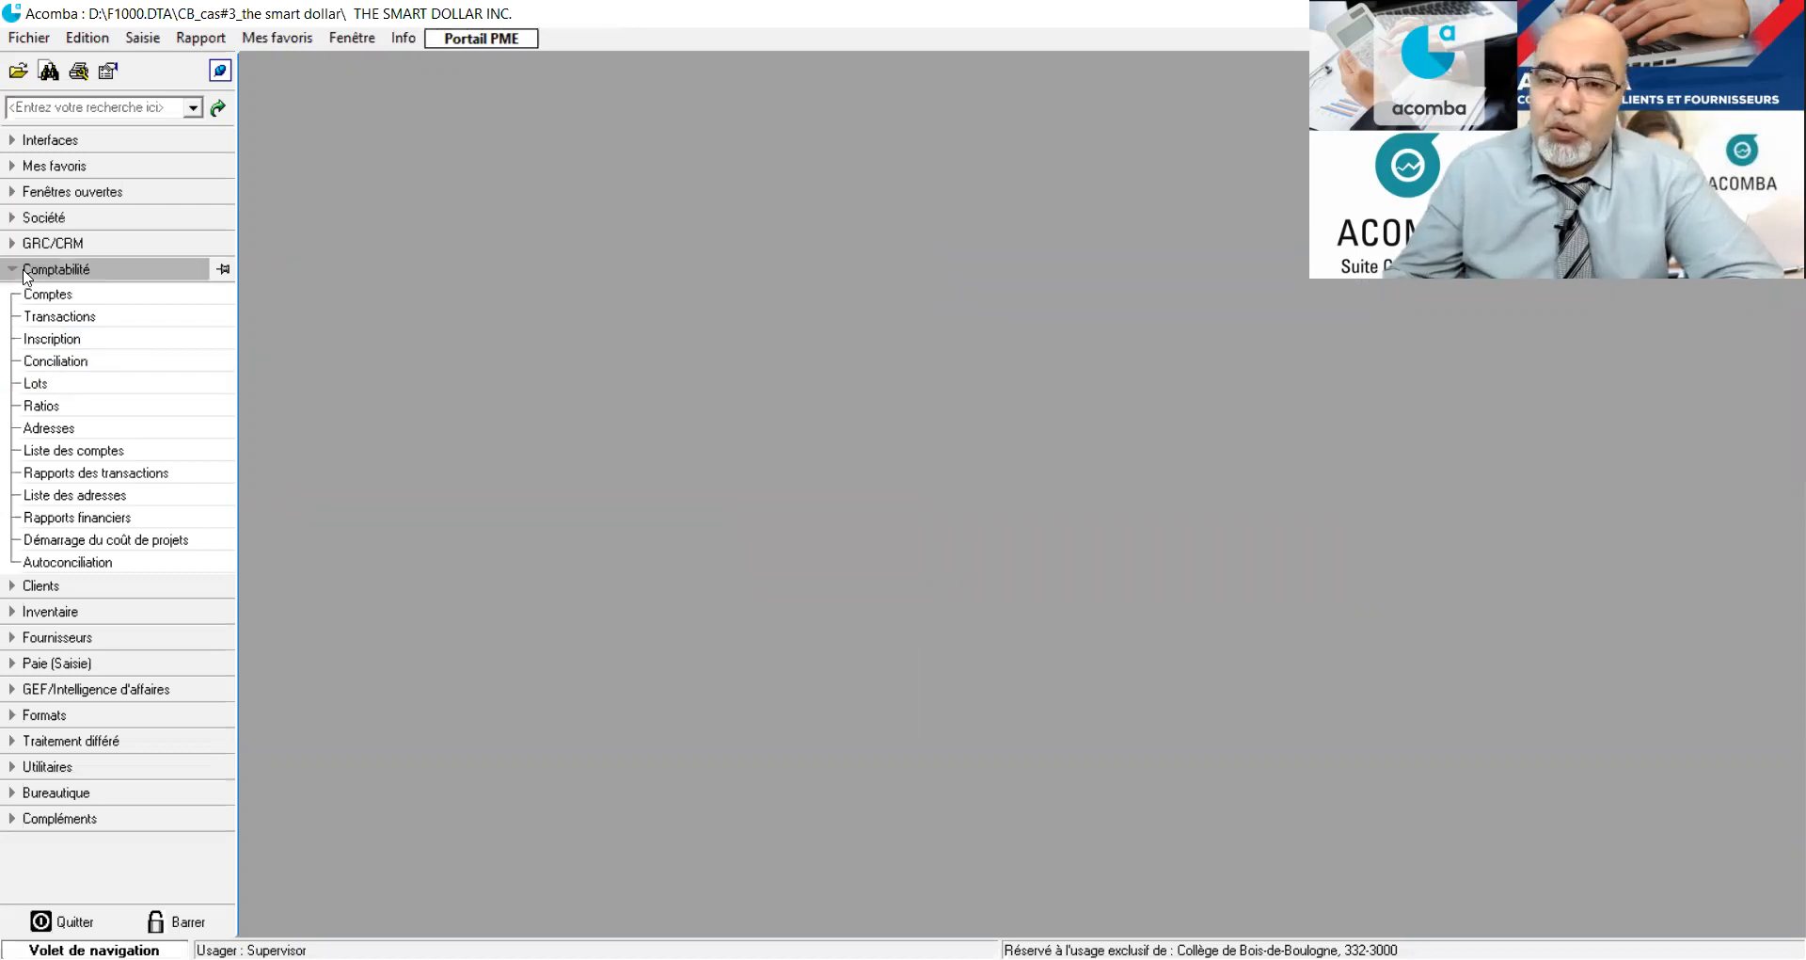
{"action": "left_click", "coordinate": [37, 320]}
{"action": "left_click", "coordinate": [48, 361]}
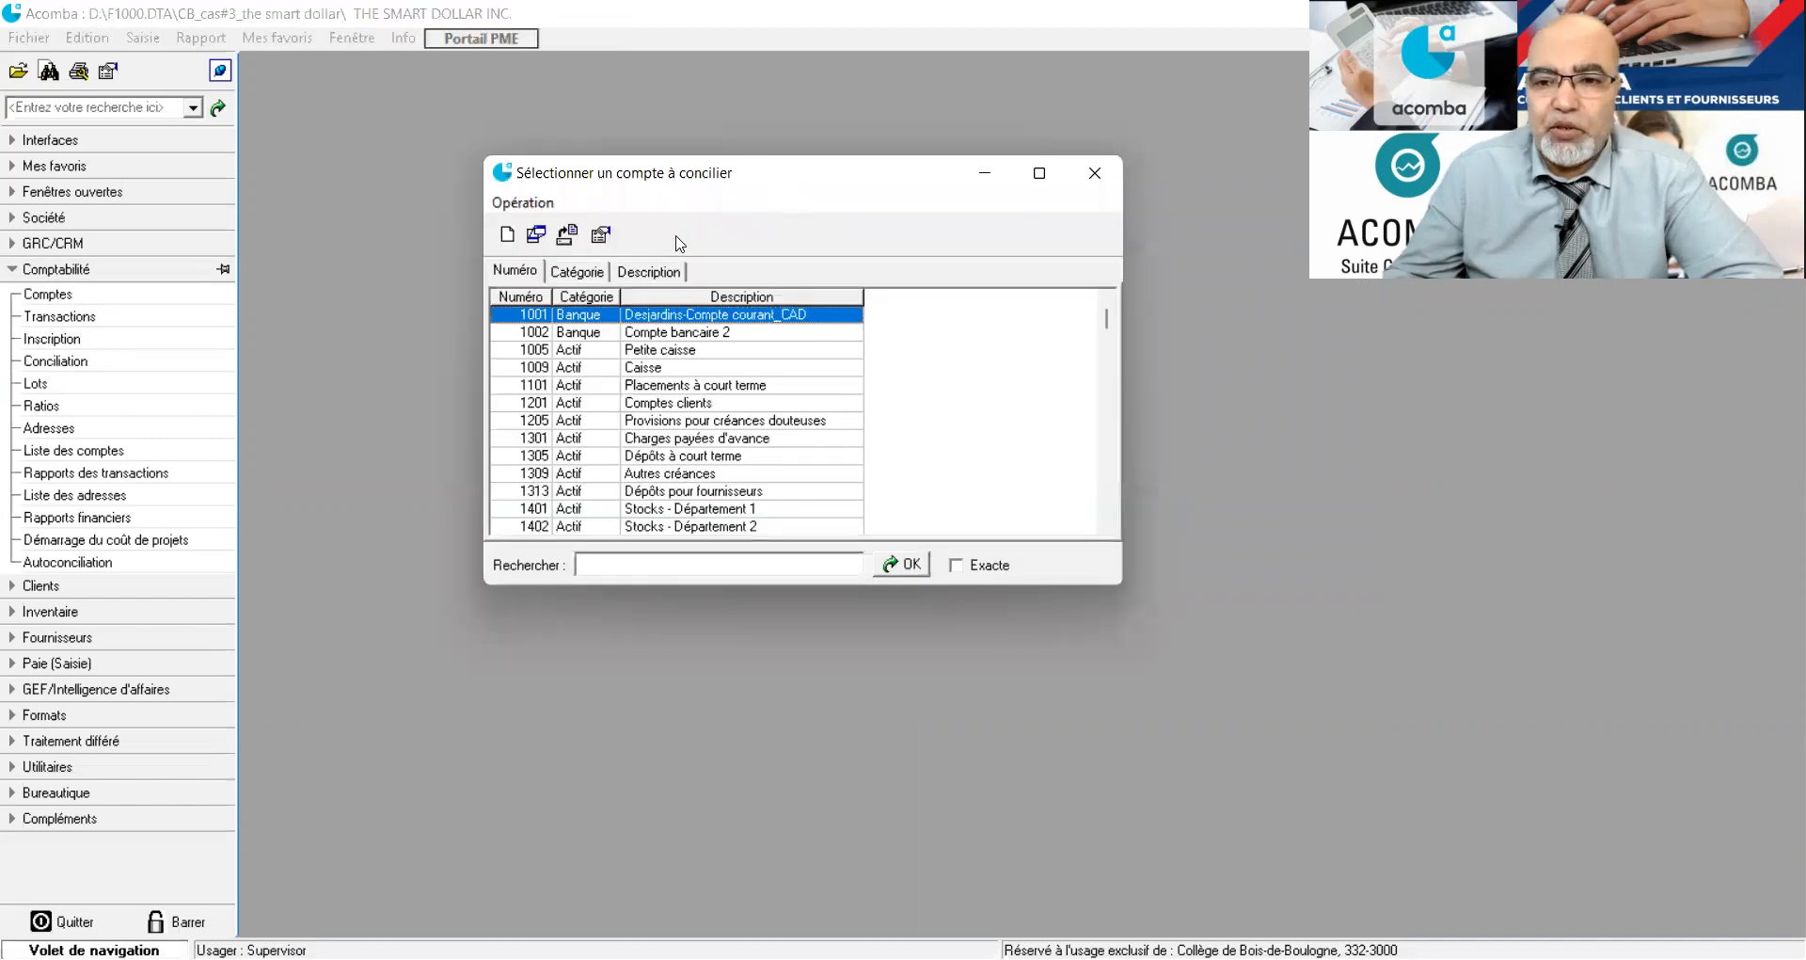
{"action": "double_click", "coordinate": [679, 242]}
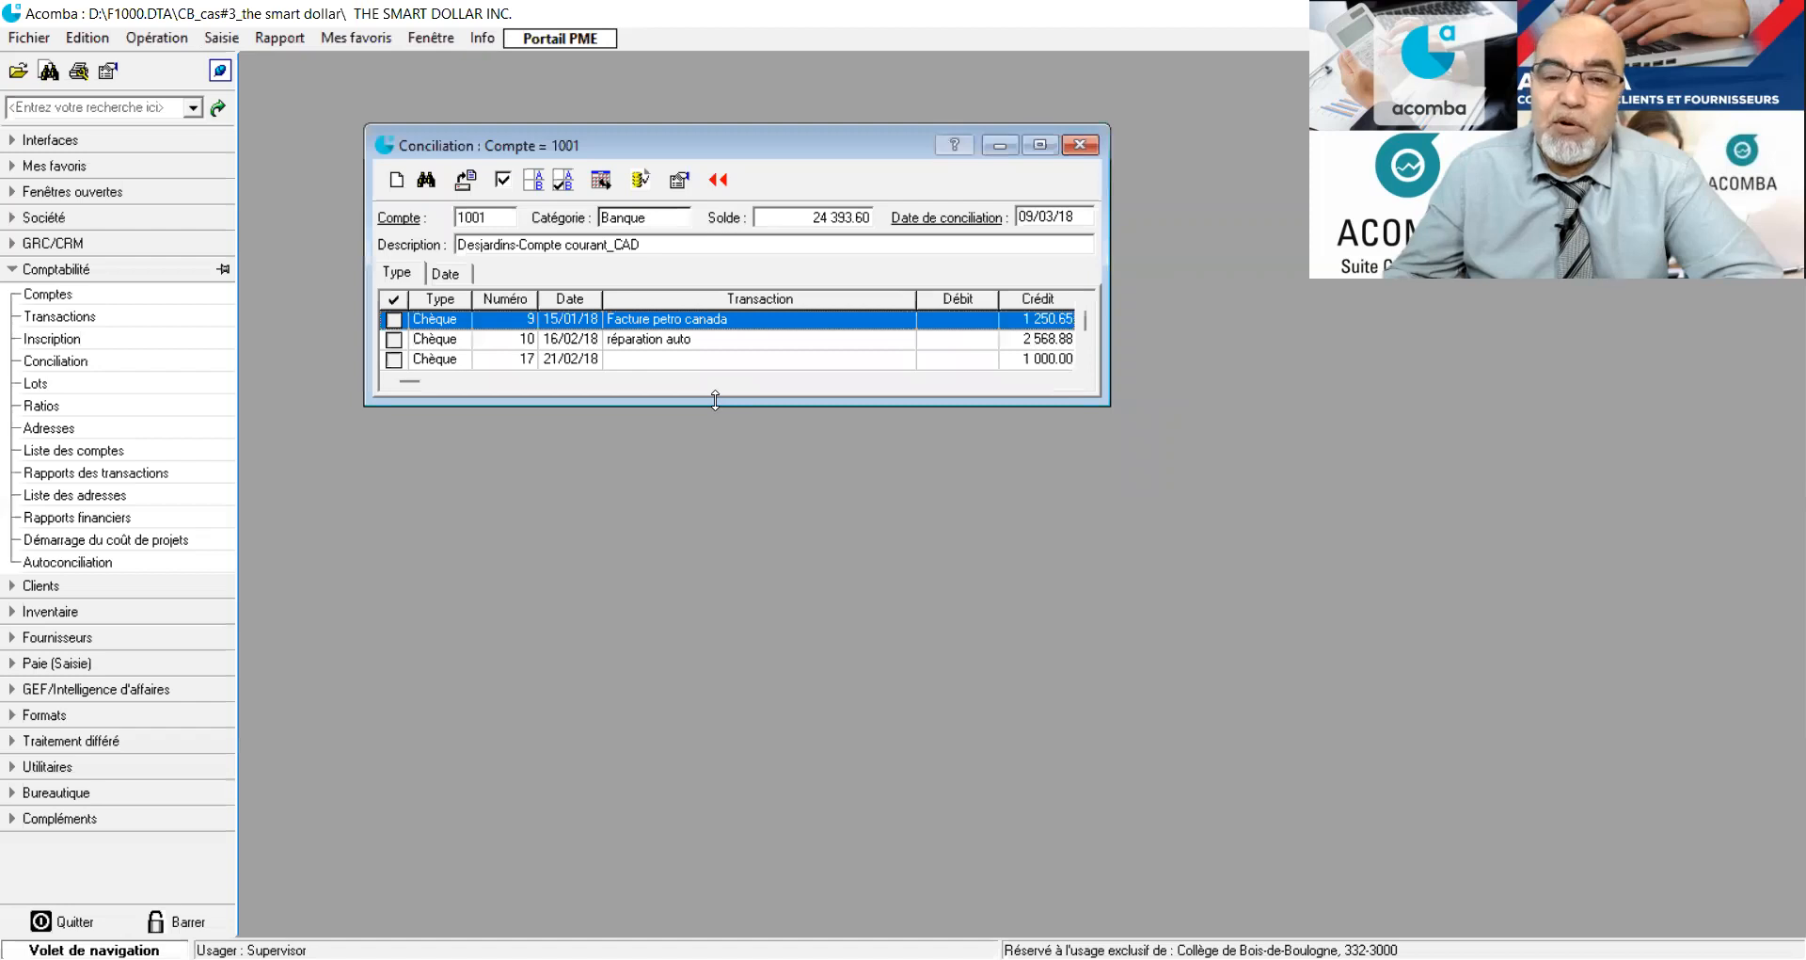
{"action": "left_click_drag", "start_coordinate": [715, 400], "coordinate": [715, 712]}
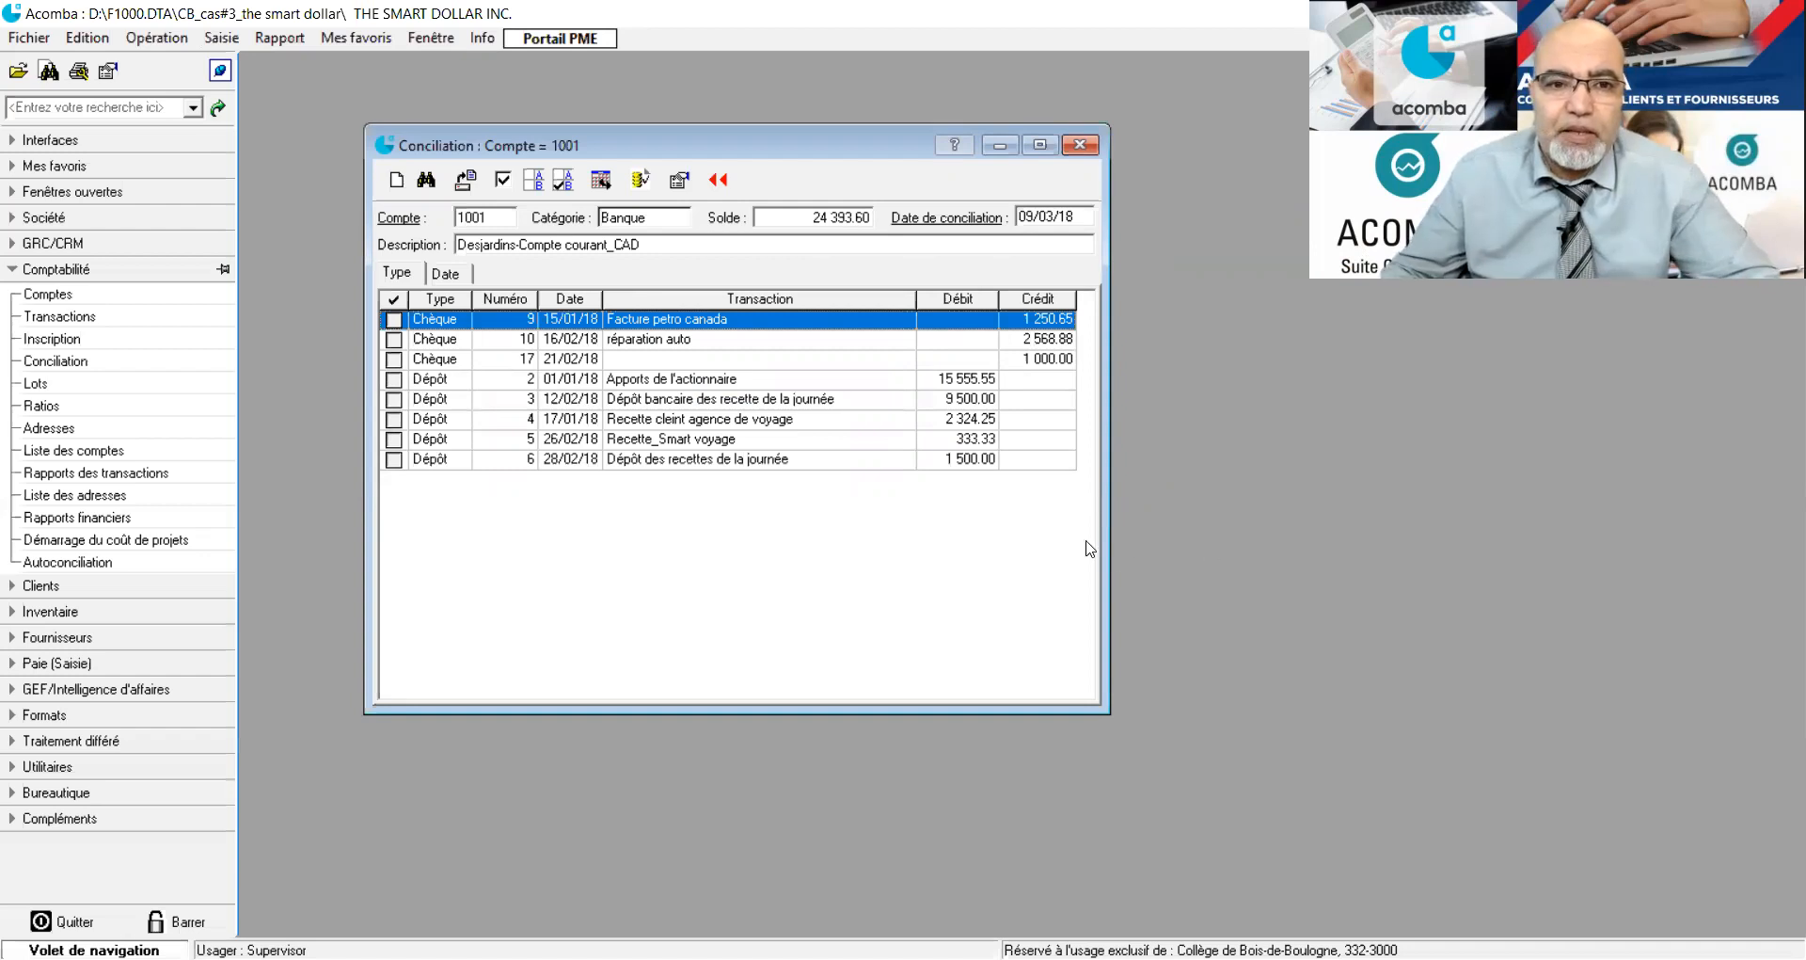
List the transactions by date and mark deposits 3, 4 and 5 and cheque 17 as reconciled.
{"action": "left_click", "coordinate": [451, 280]}
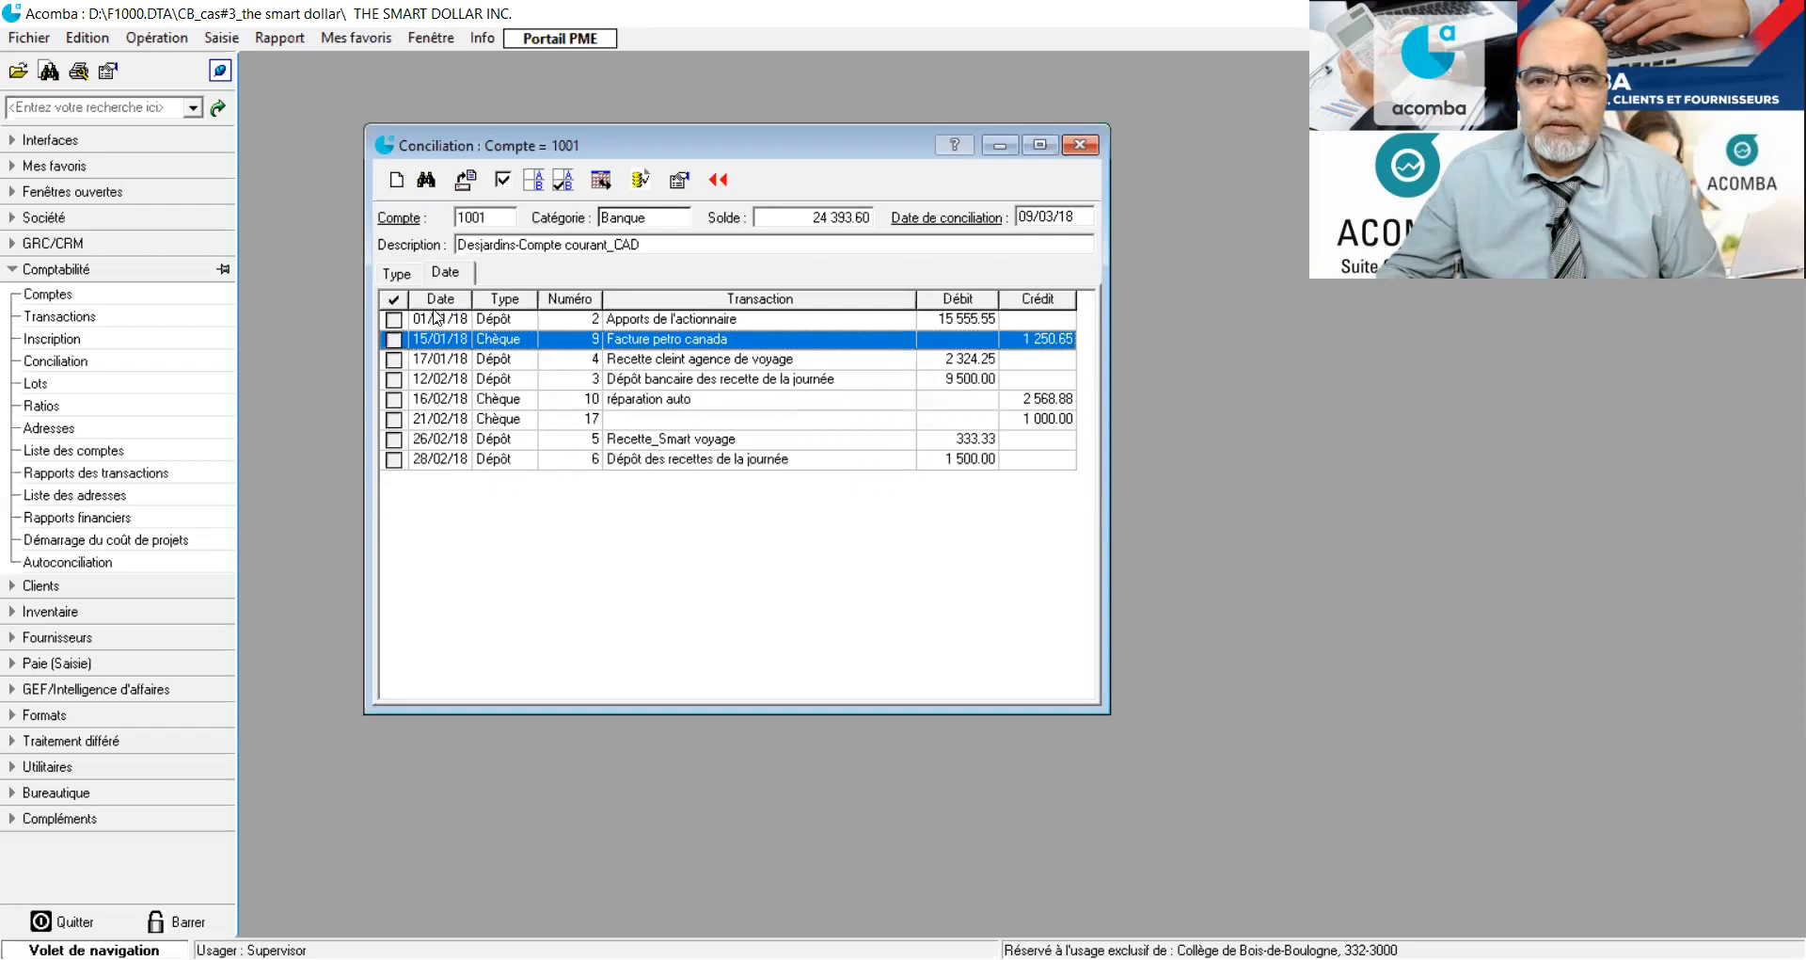
{"action": "left_click", "coordinate": [897, 325]}
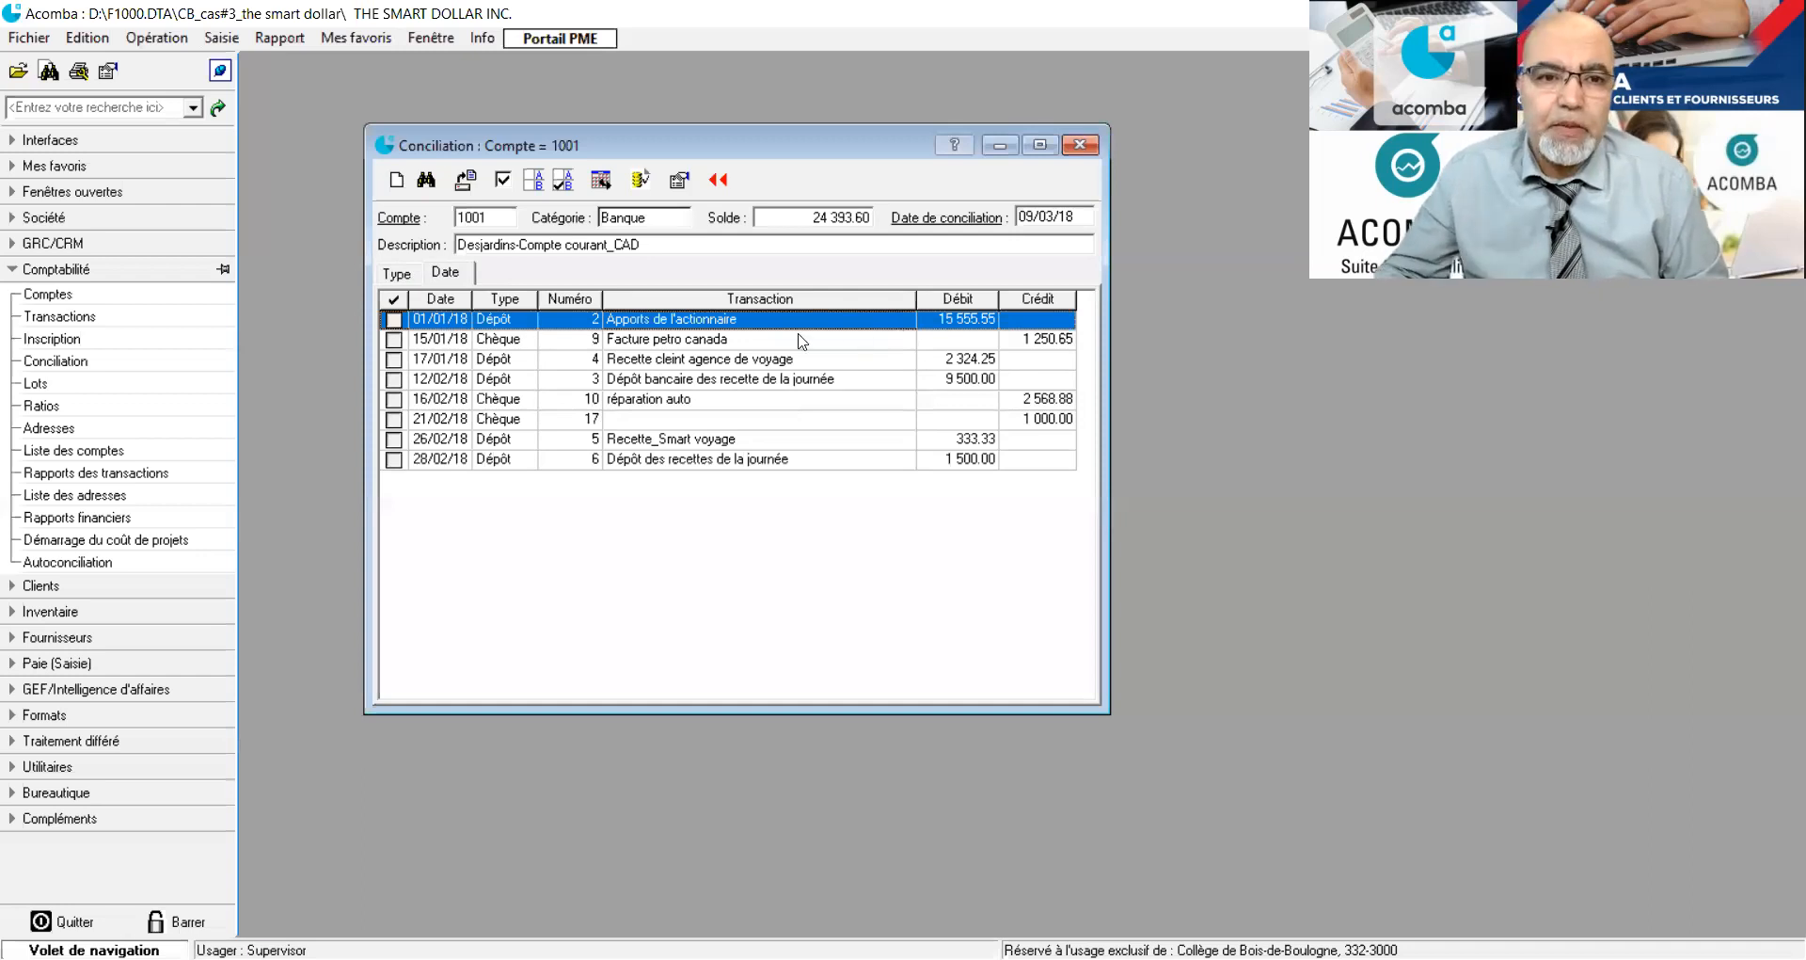
{"action": "left_click", "coordinate": [699, 344]}
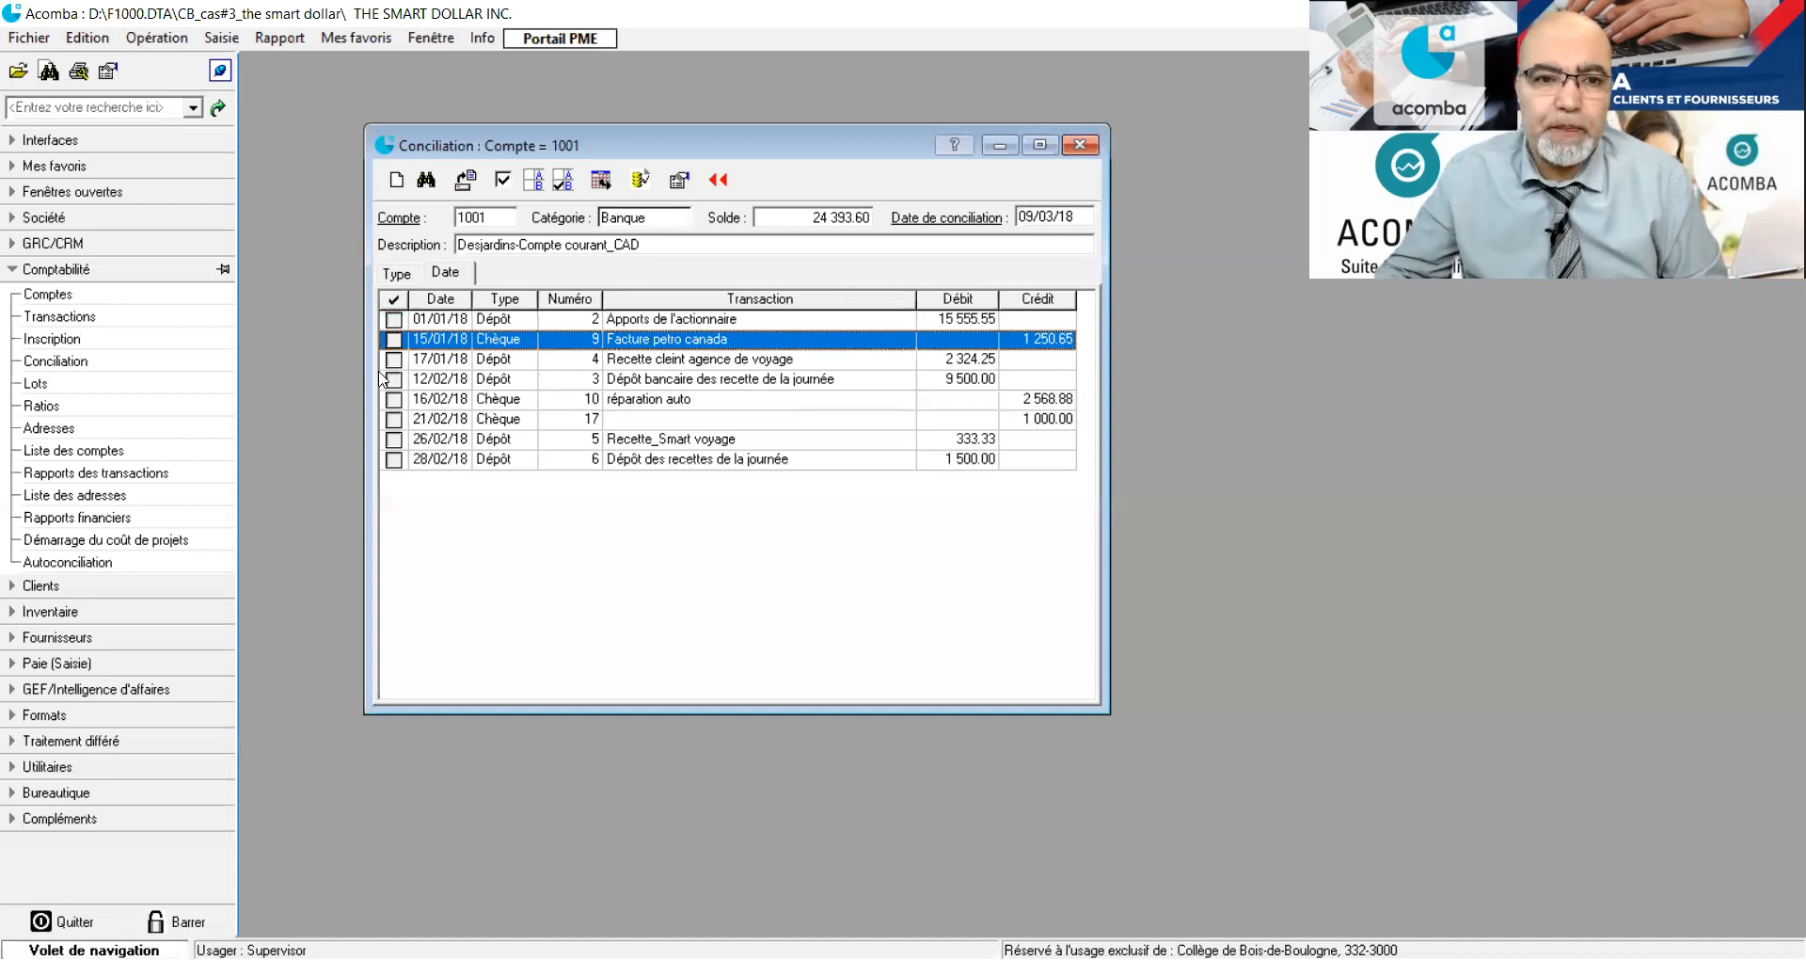
{"action": "left_click", "coordinate": [392, 380]}
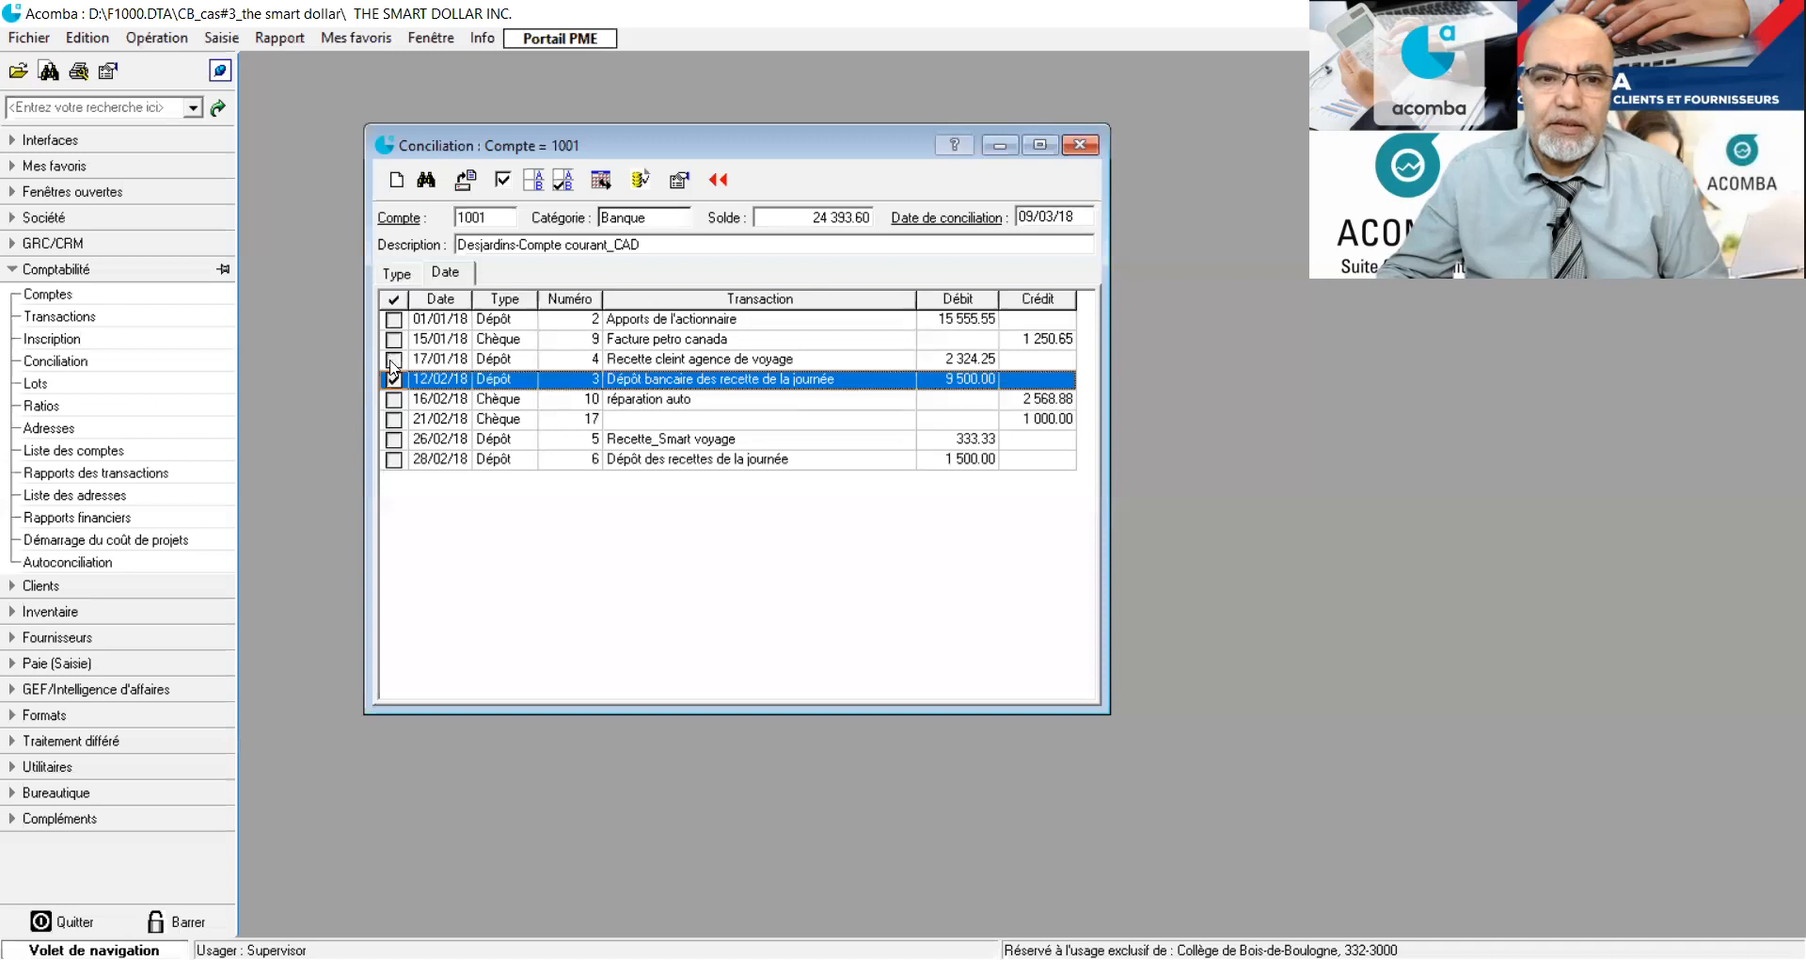
{"action": "left_click", "coordinate": [392, 363]}
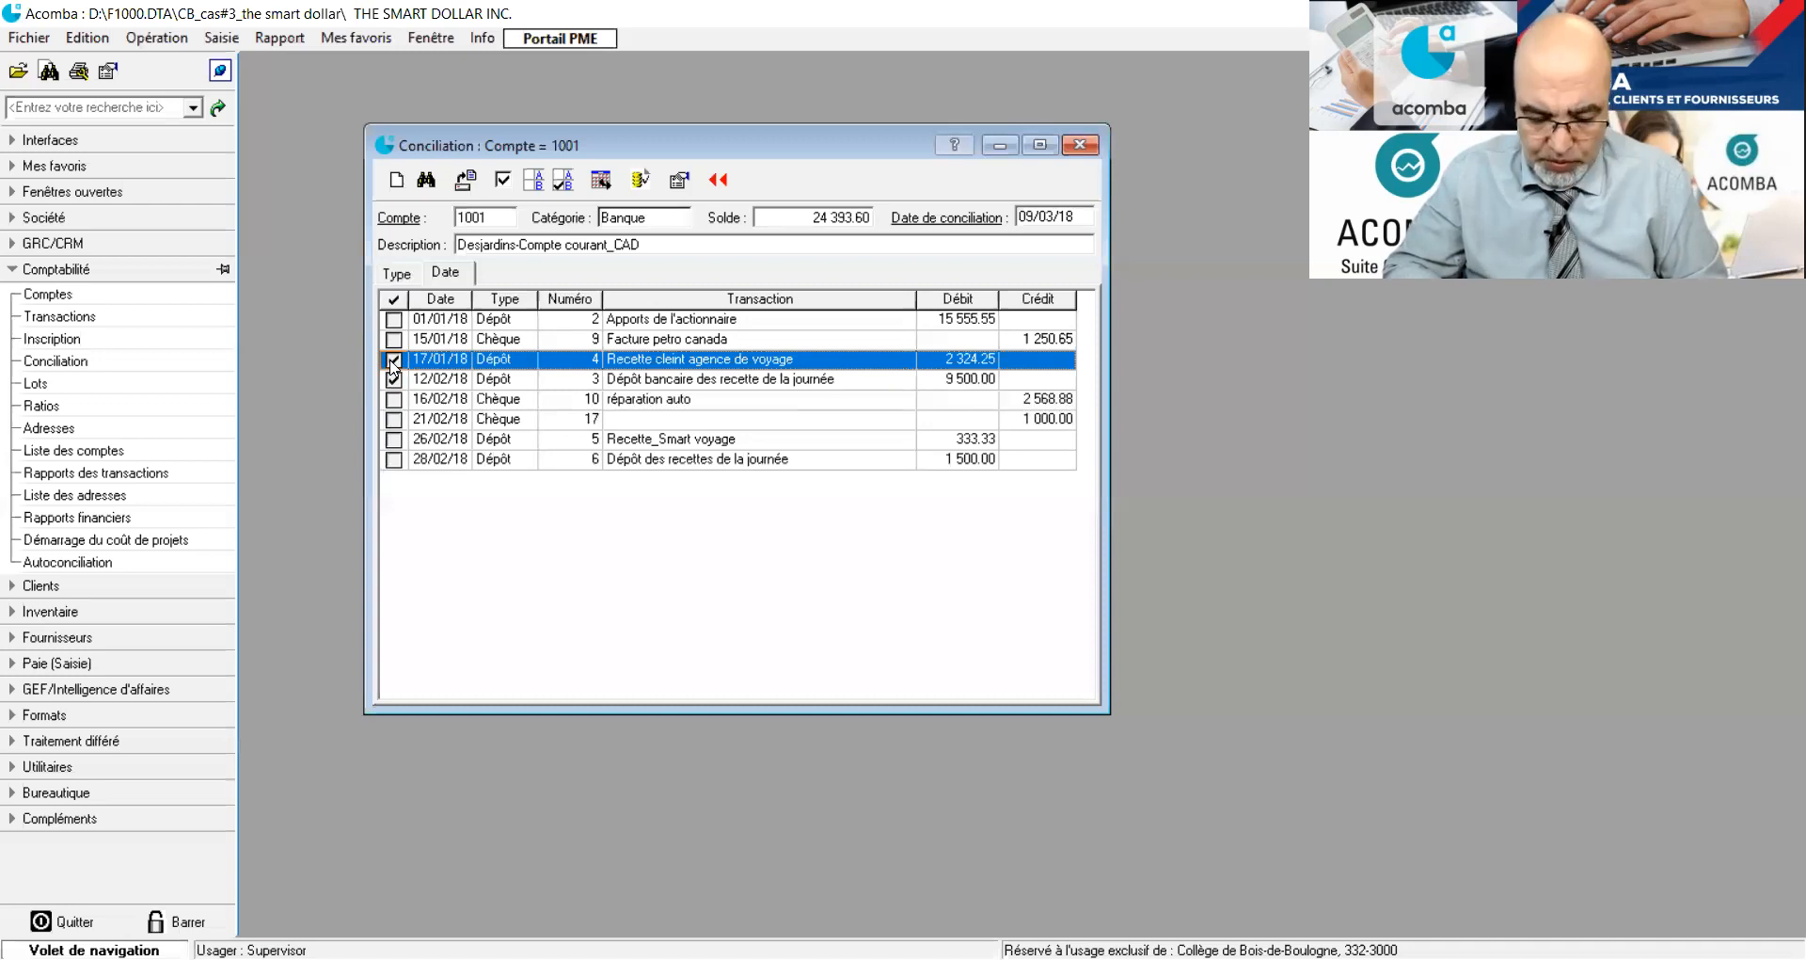
{"action": "left_click", "coordinate": [393, 423]}
{"action": "left_click", "coordinate": [393, 422]}
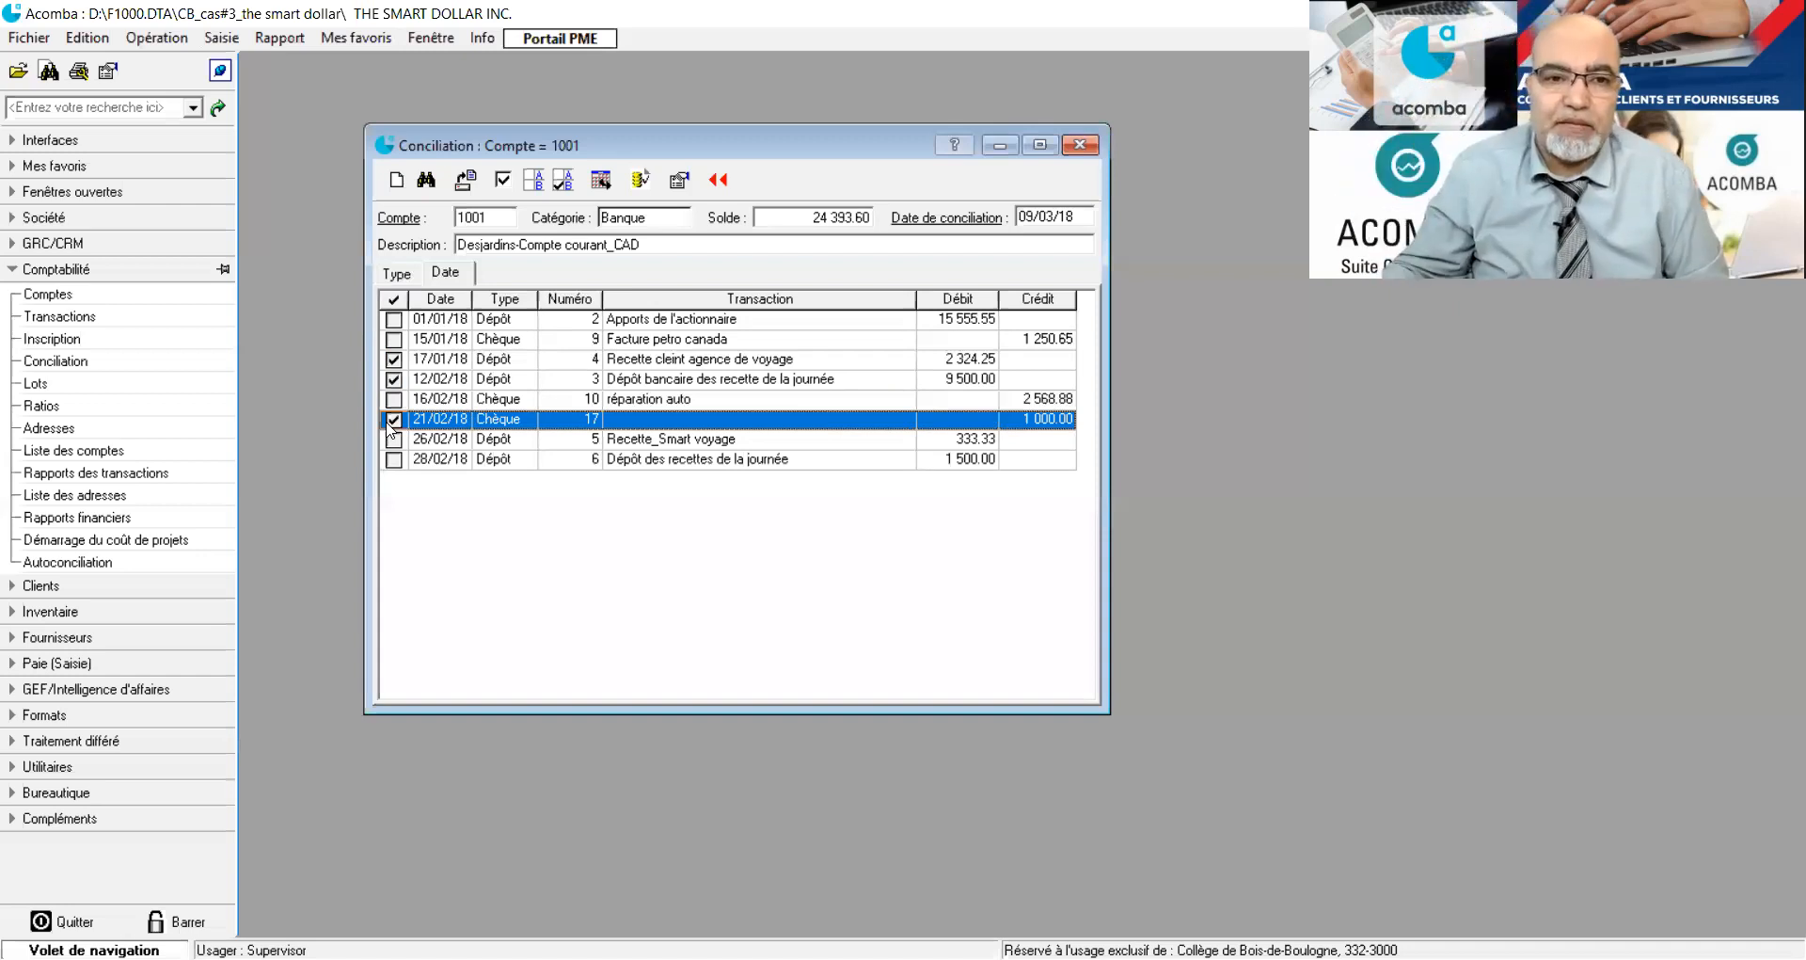
{"action": "left_click", "coordinate": [392, 439]}
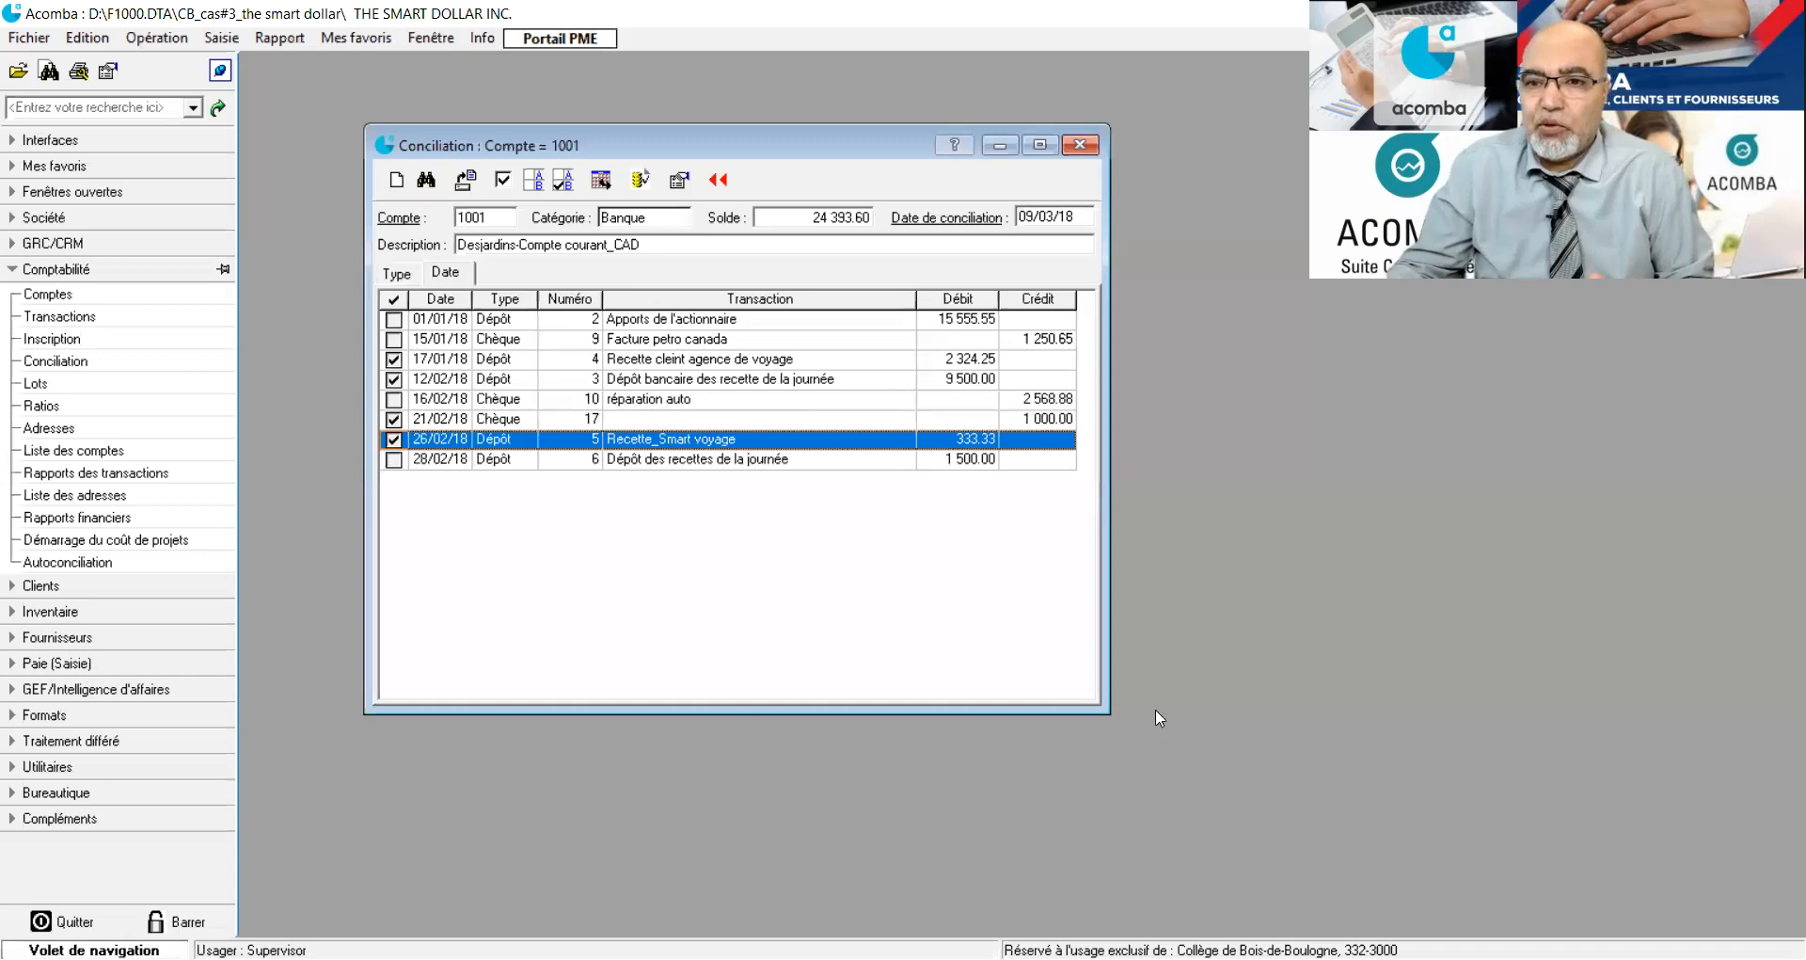
Open a new bank transaction entry and minimize the reconciliation window.
{"action": "key", "text": "alt+Tab"}
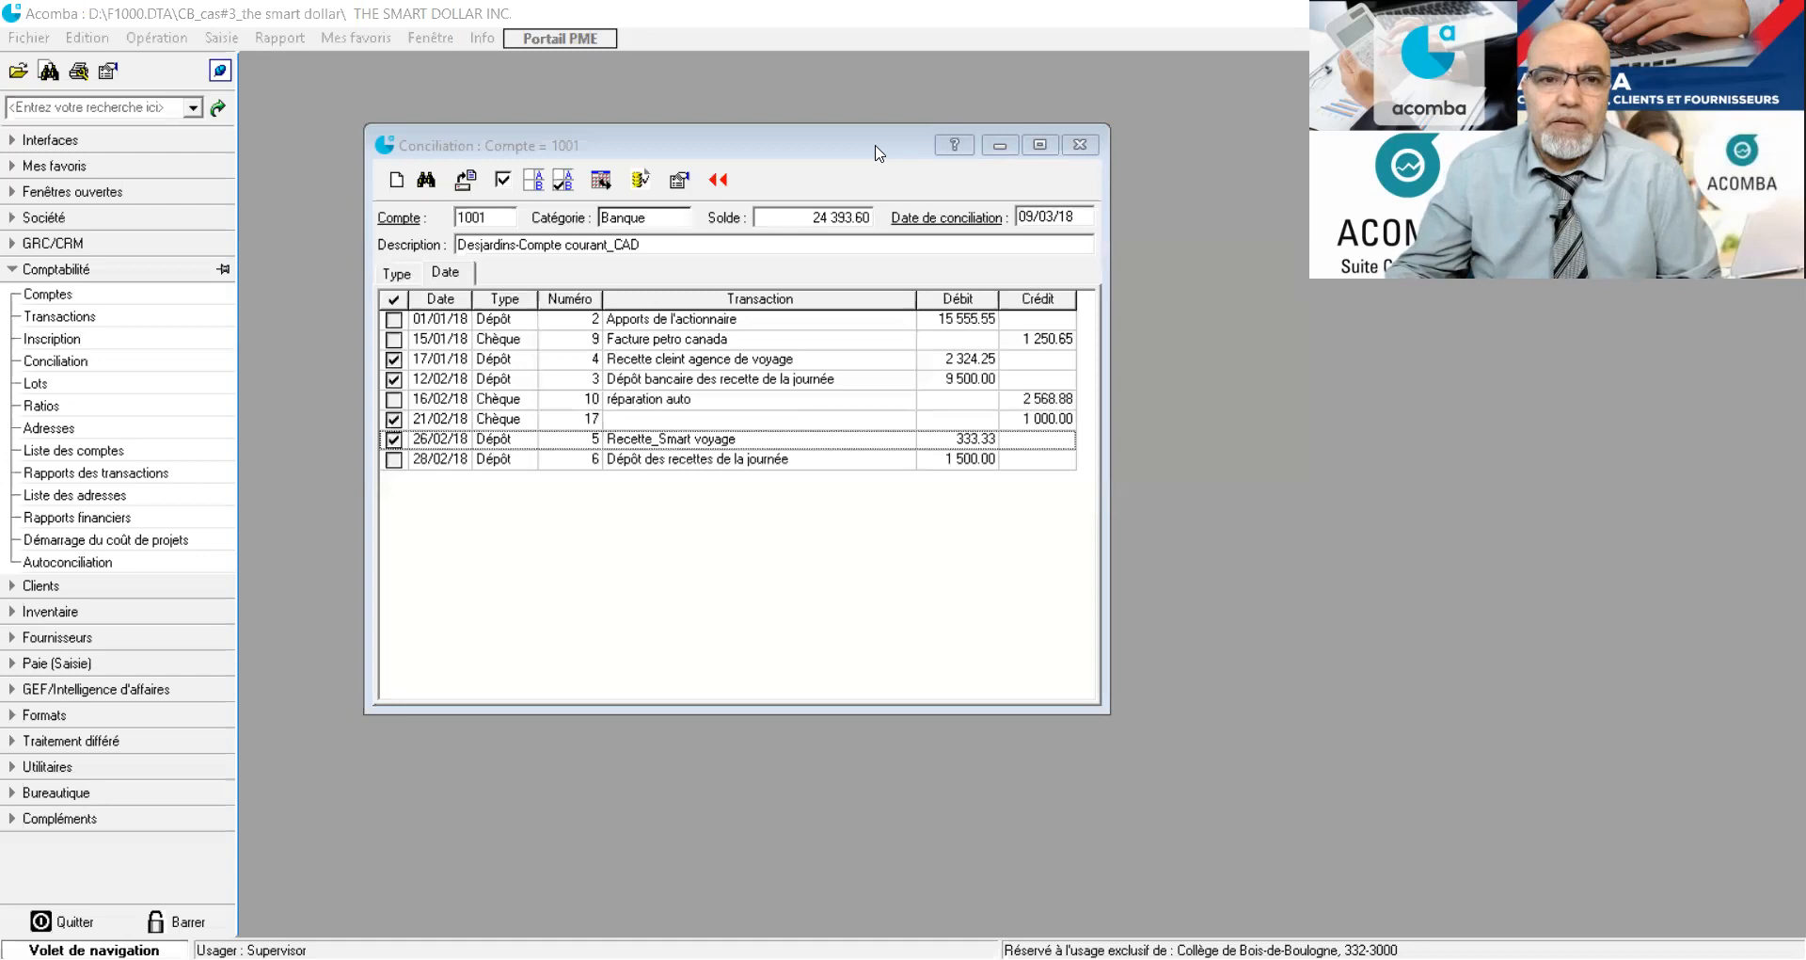
{"action": "left_click", "coordinate": [555, 327]}
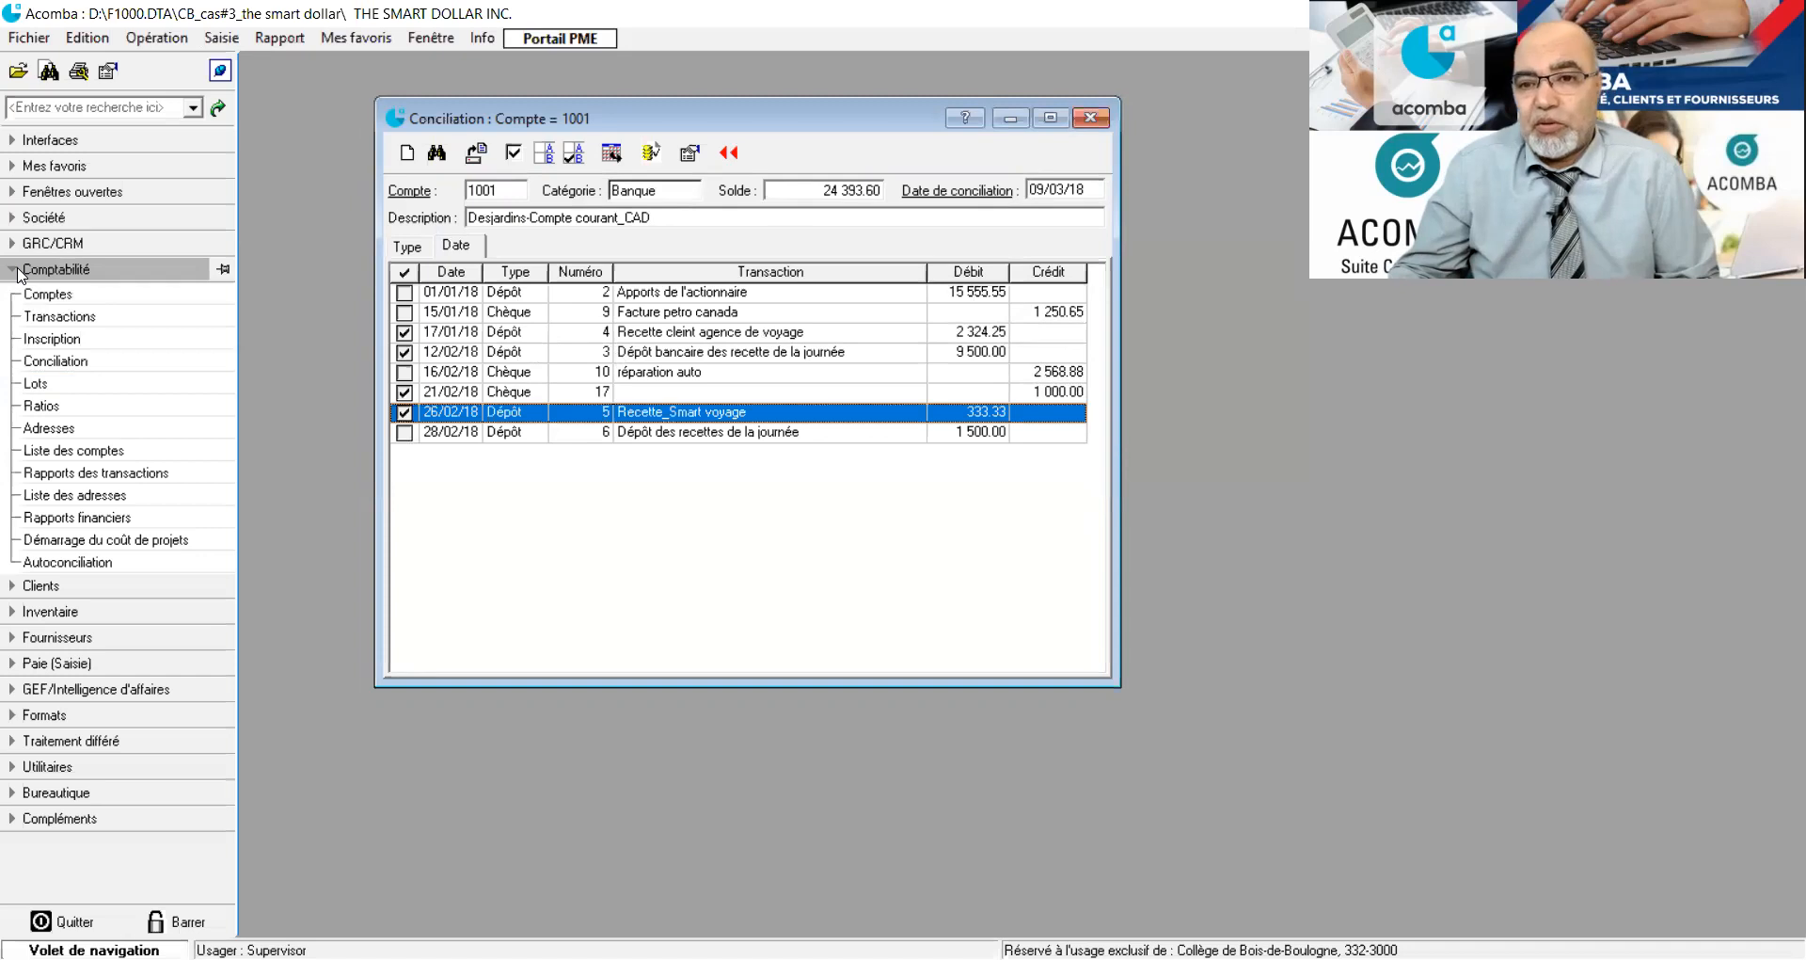
{"action": "left_click", "coordinate": [52, 344]}
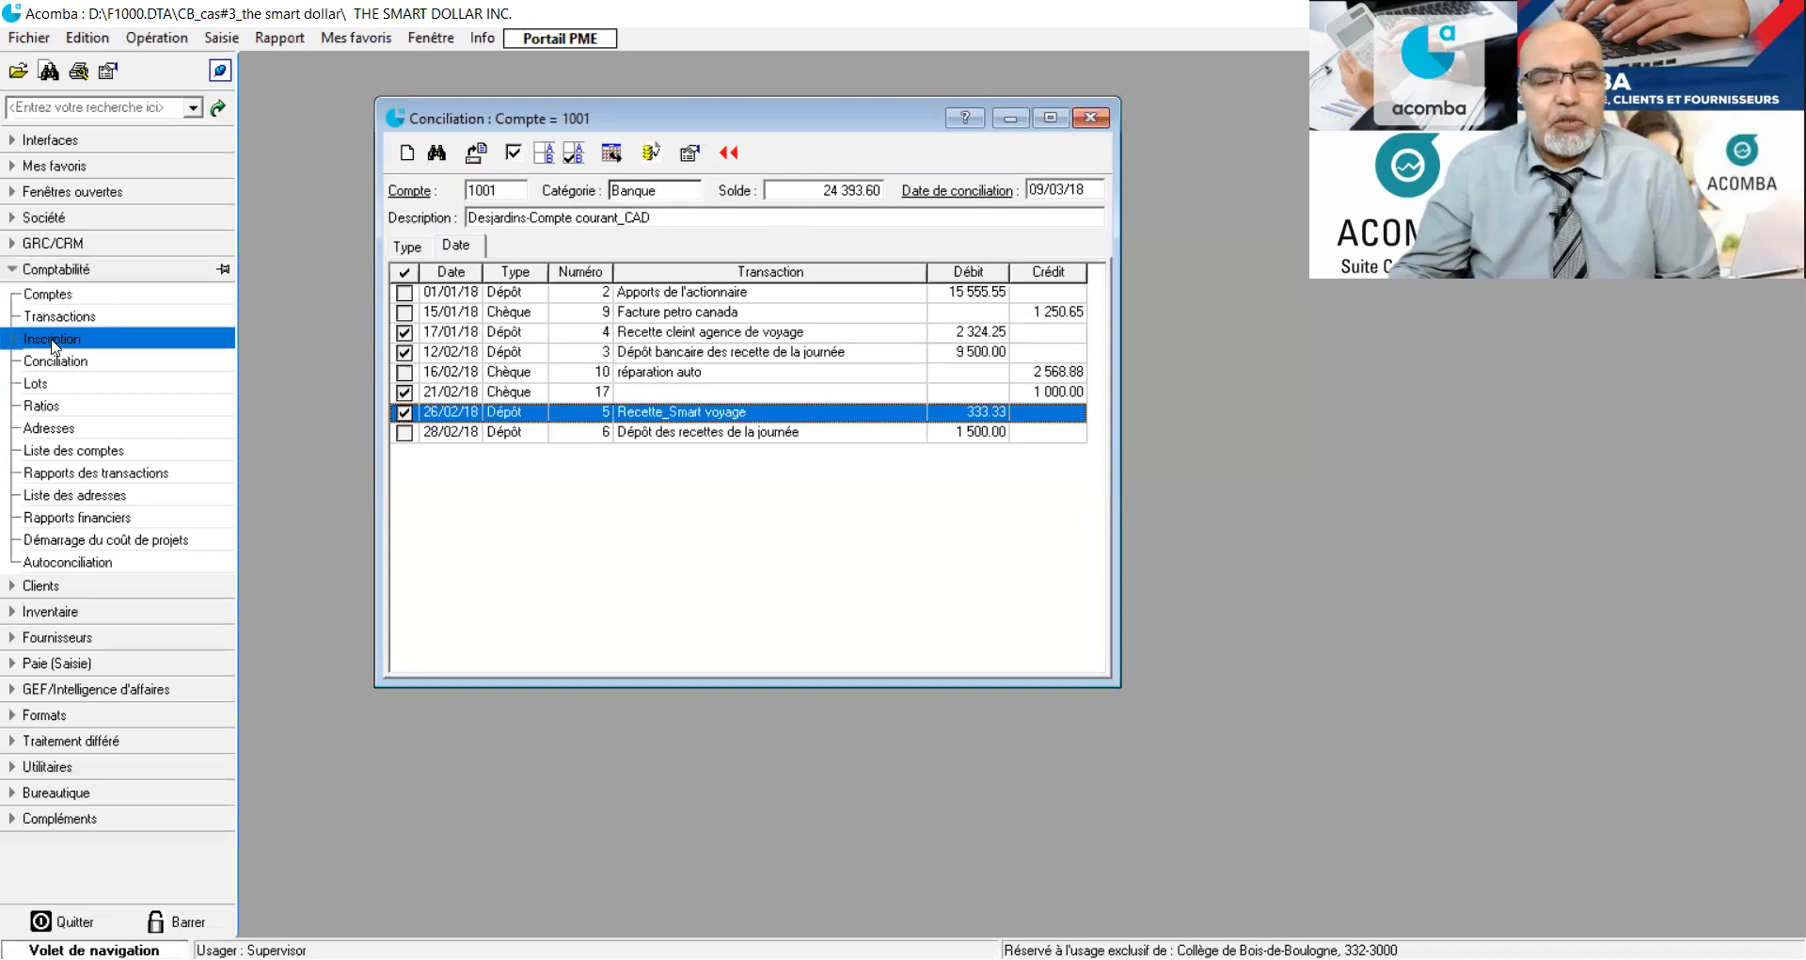
{"action": "double_click", "coordinate": [53, 346]}
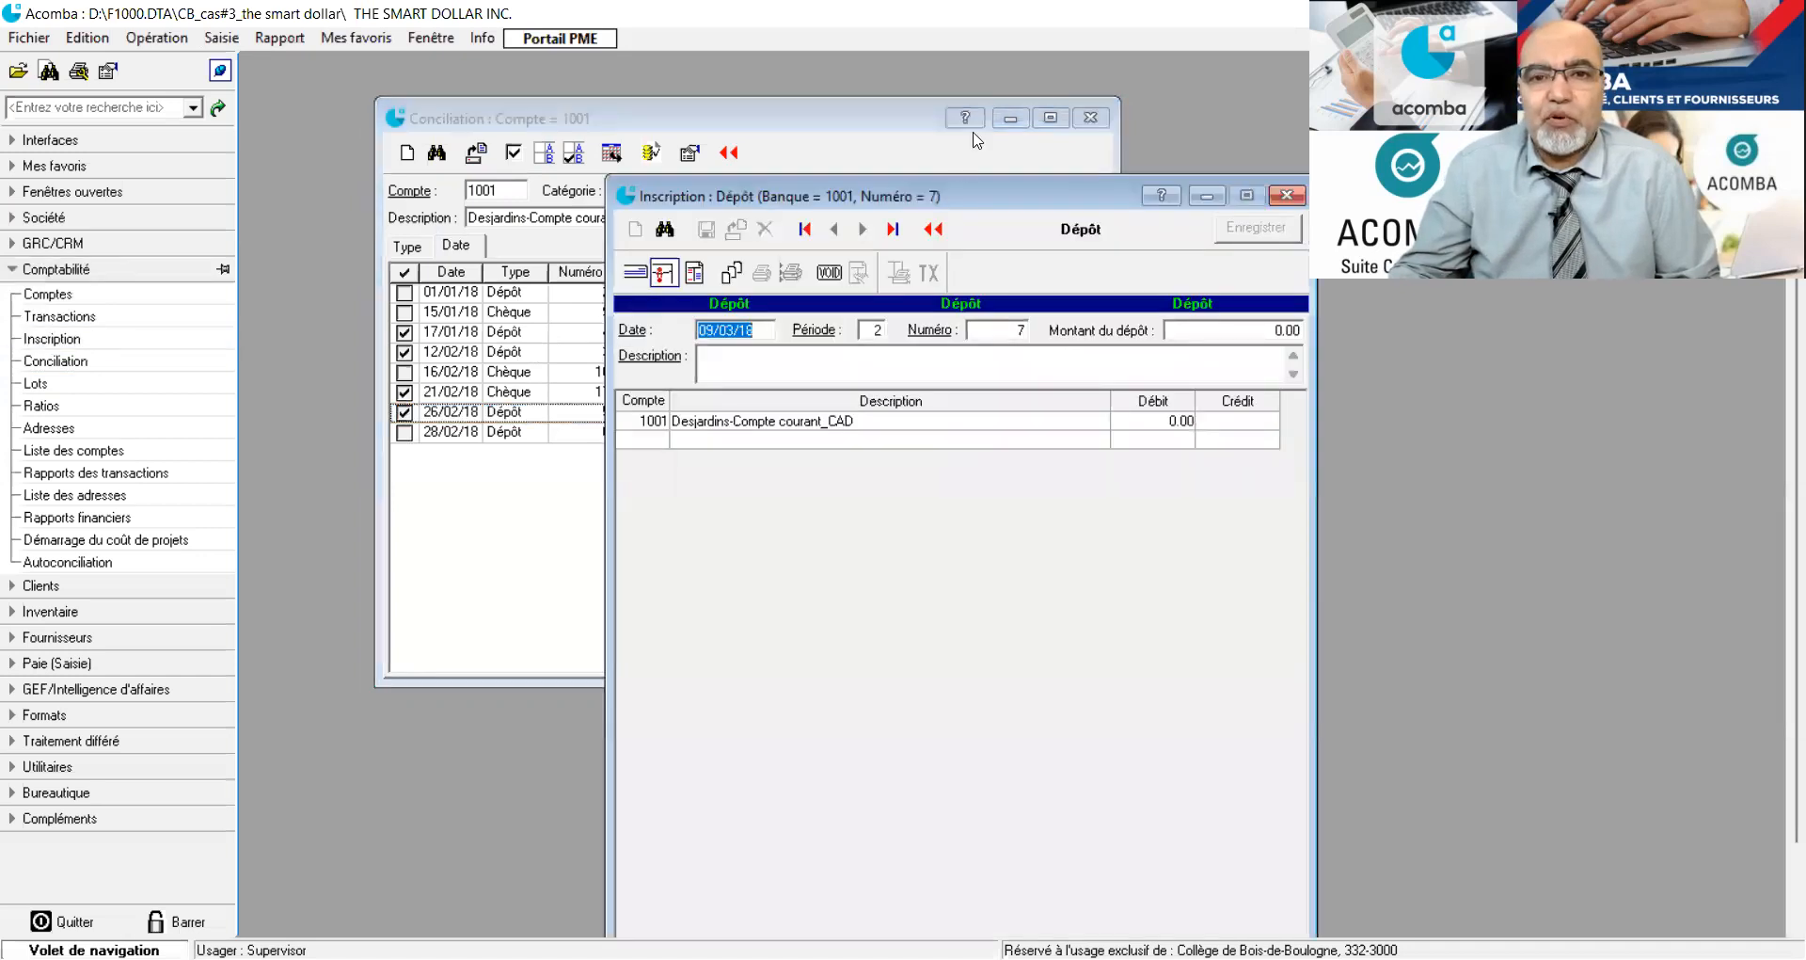
{"action": "left_click", "coordinate": [1010, 118]}
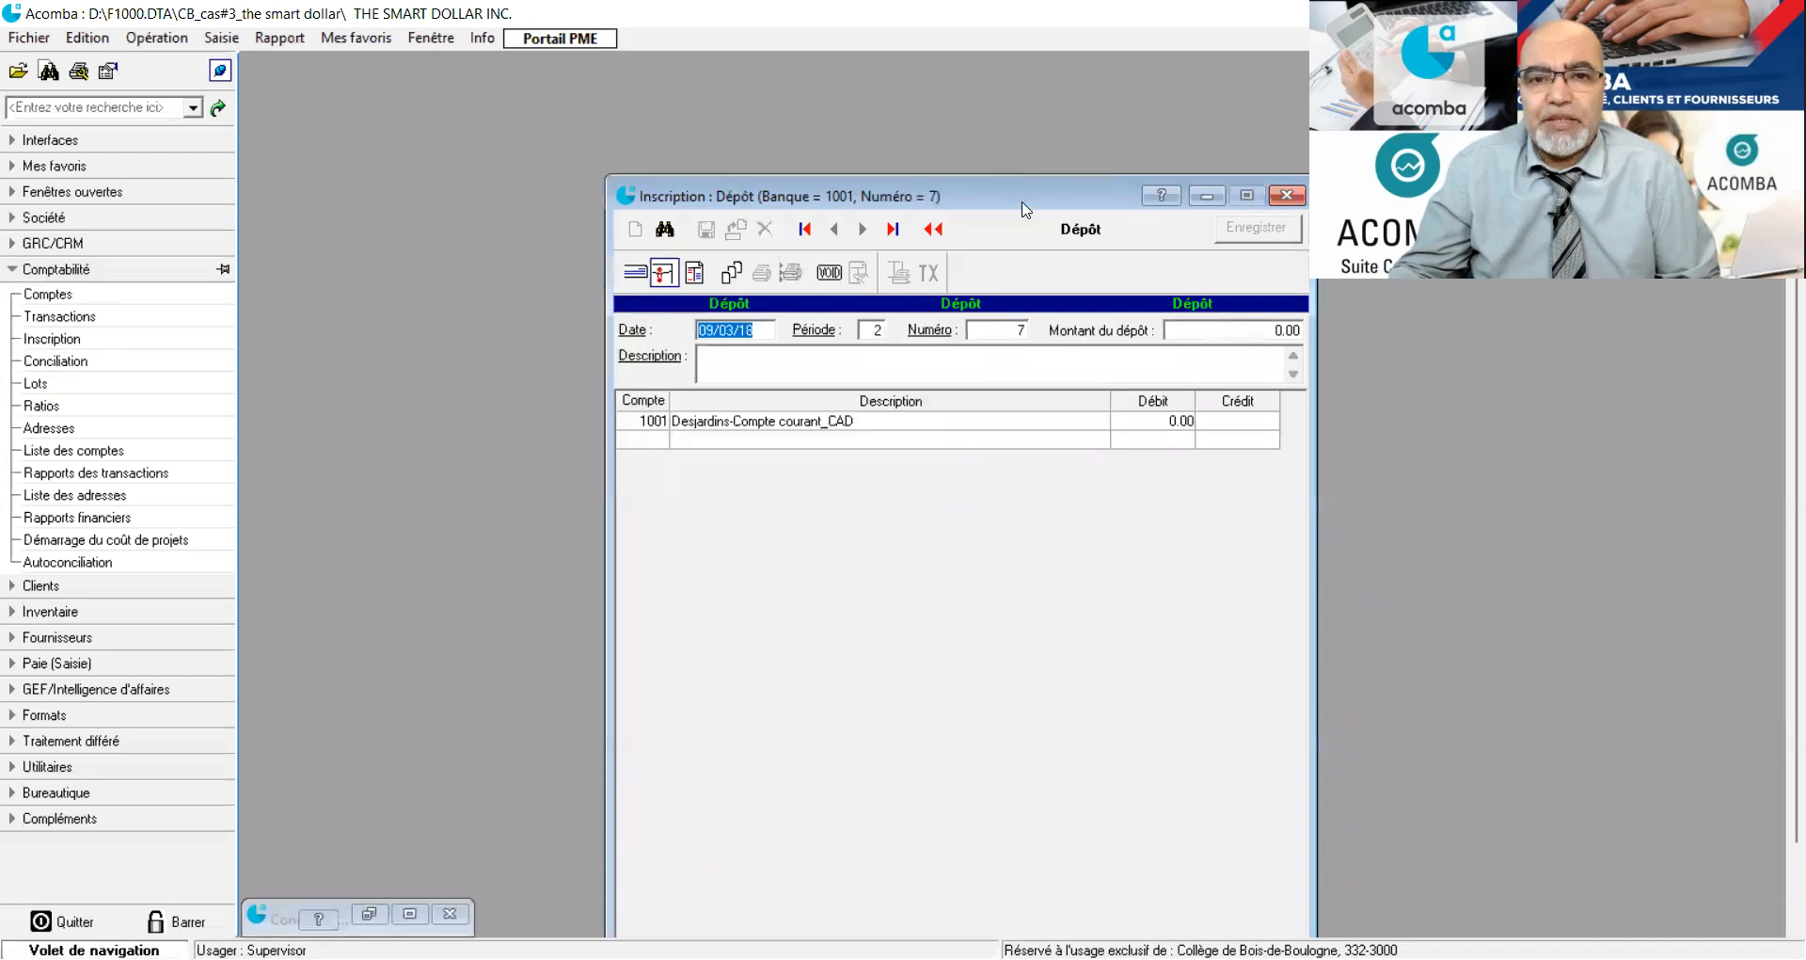
{"action": "left_click_drag", "start_coordinate": [1025, 209], "coordinate": [767, 88]}
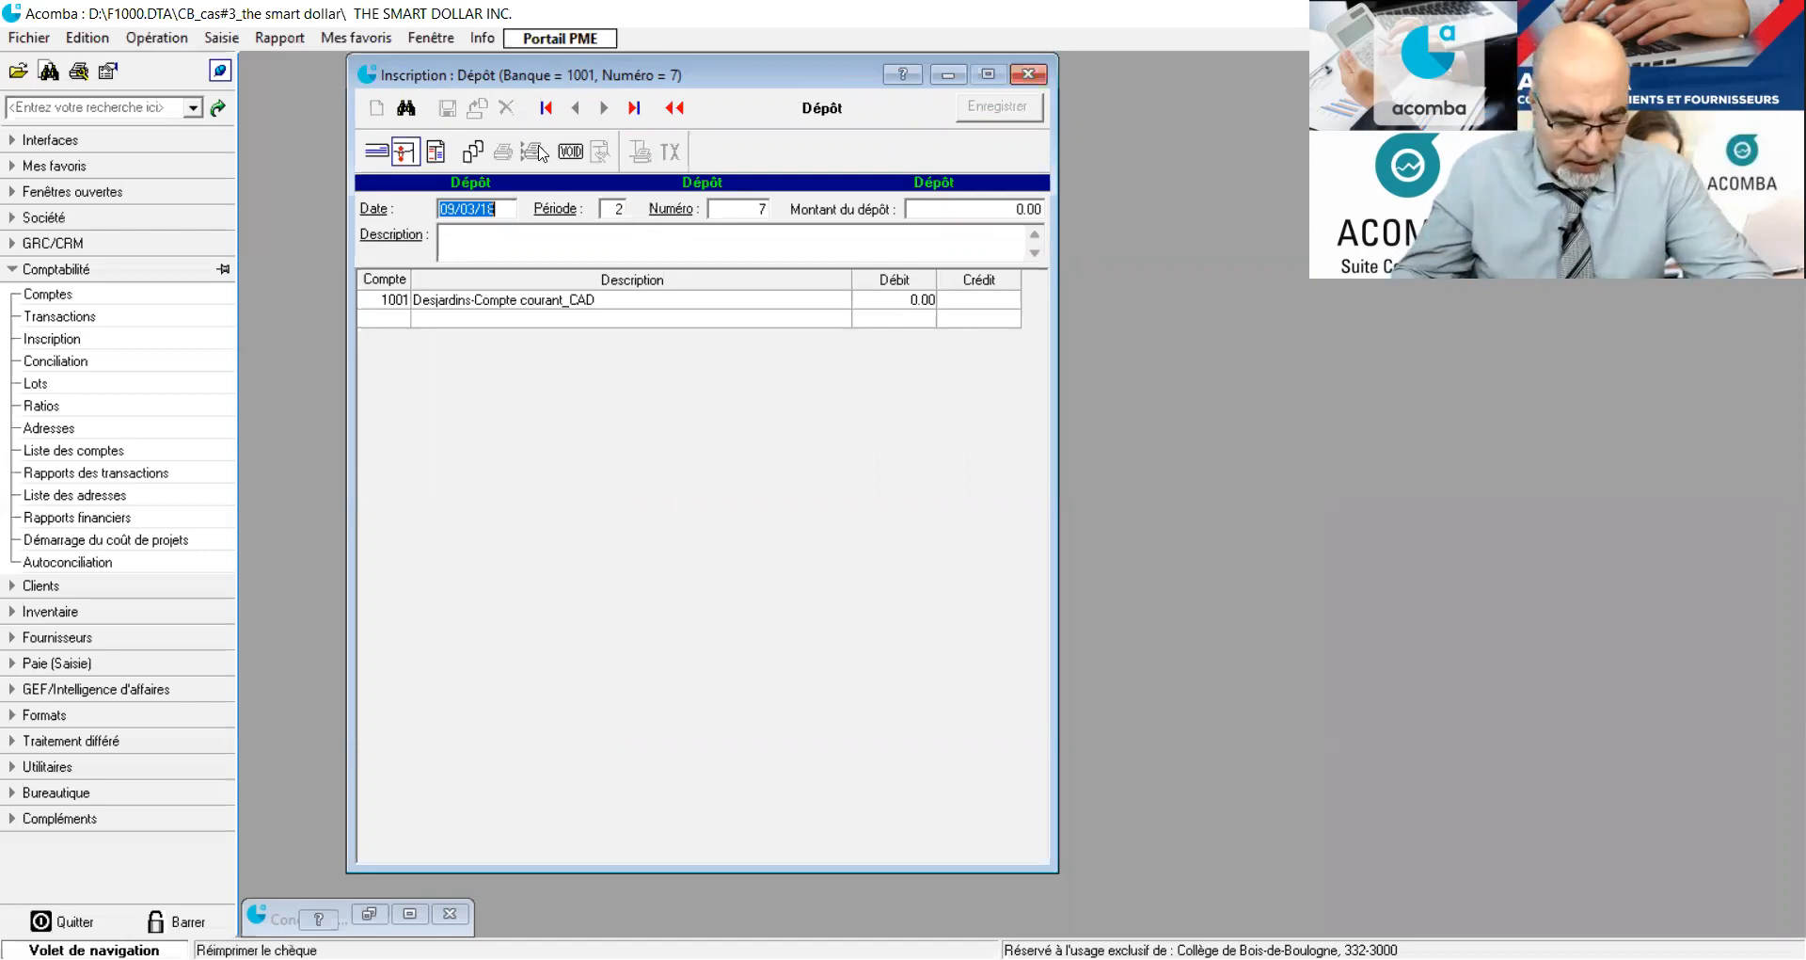
{"action": "left_click_drag", "start_coordinate": [473, 208], "coordinate": [438, 203]}
{"action": "type", "text": "16/18/AA"}
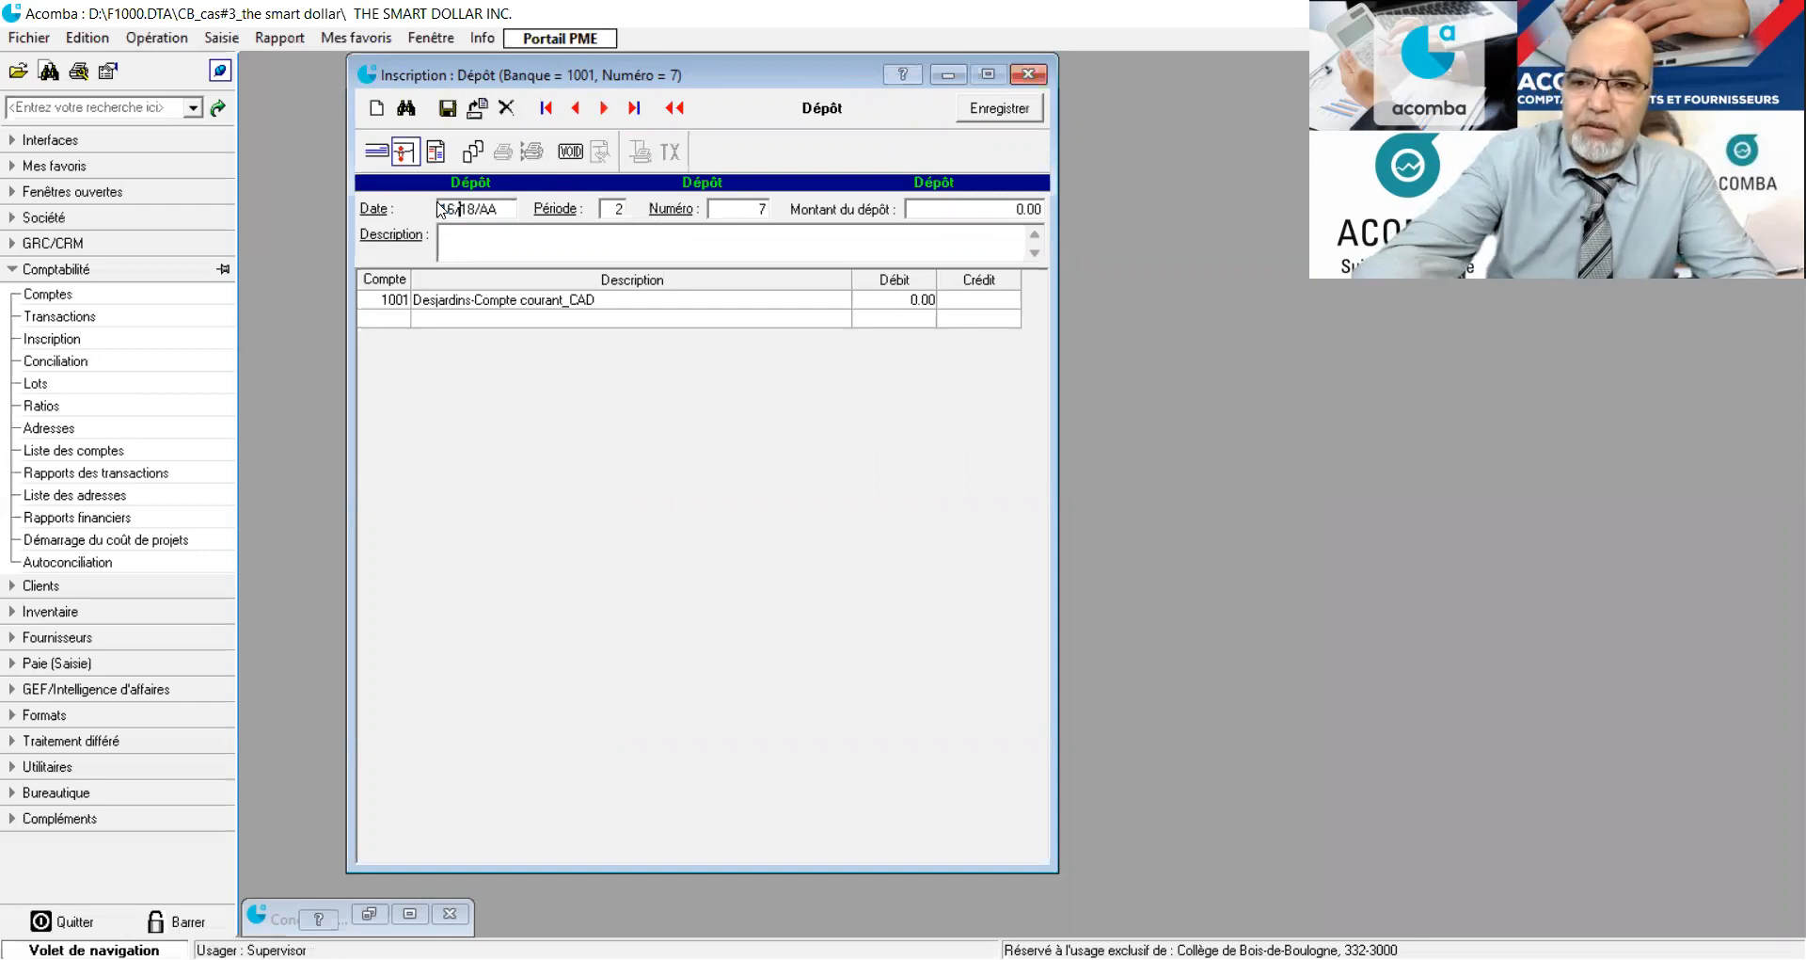
{"action": "key", "text": "Escape"}
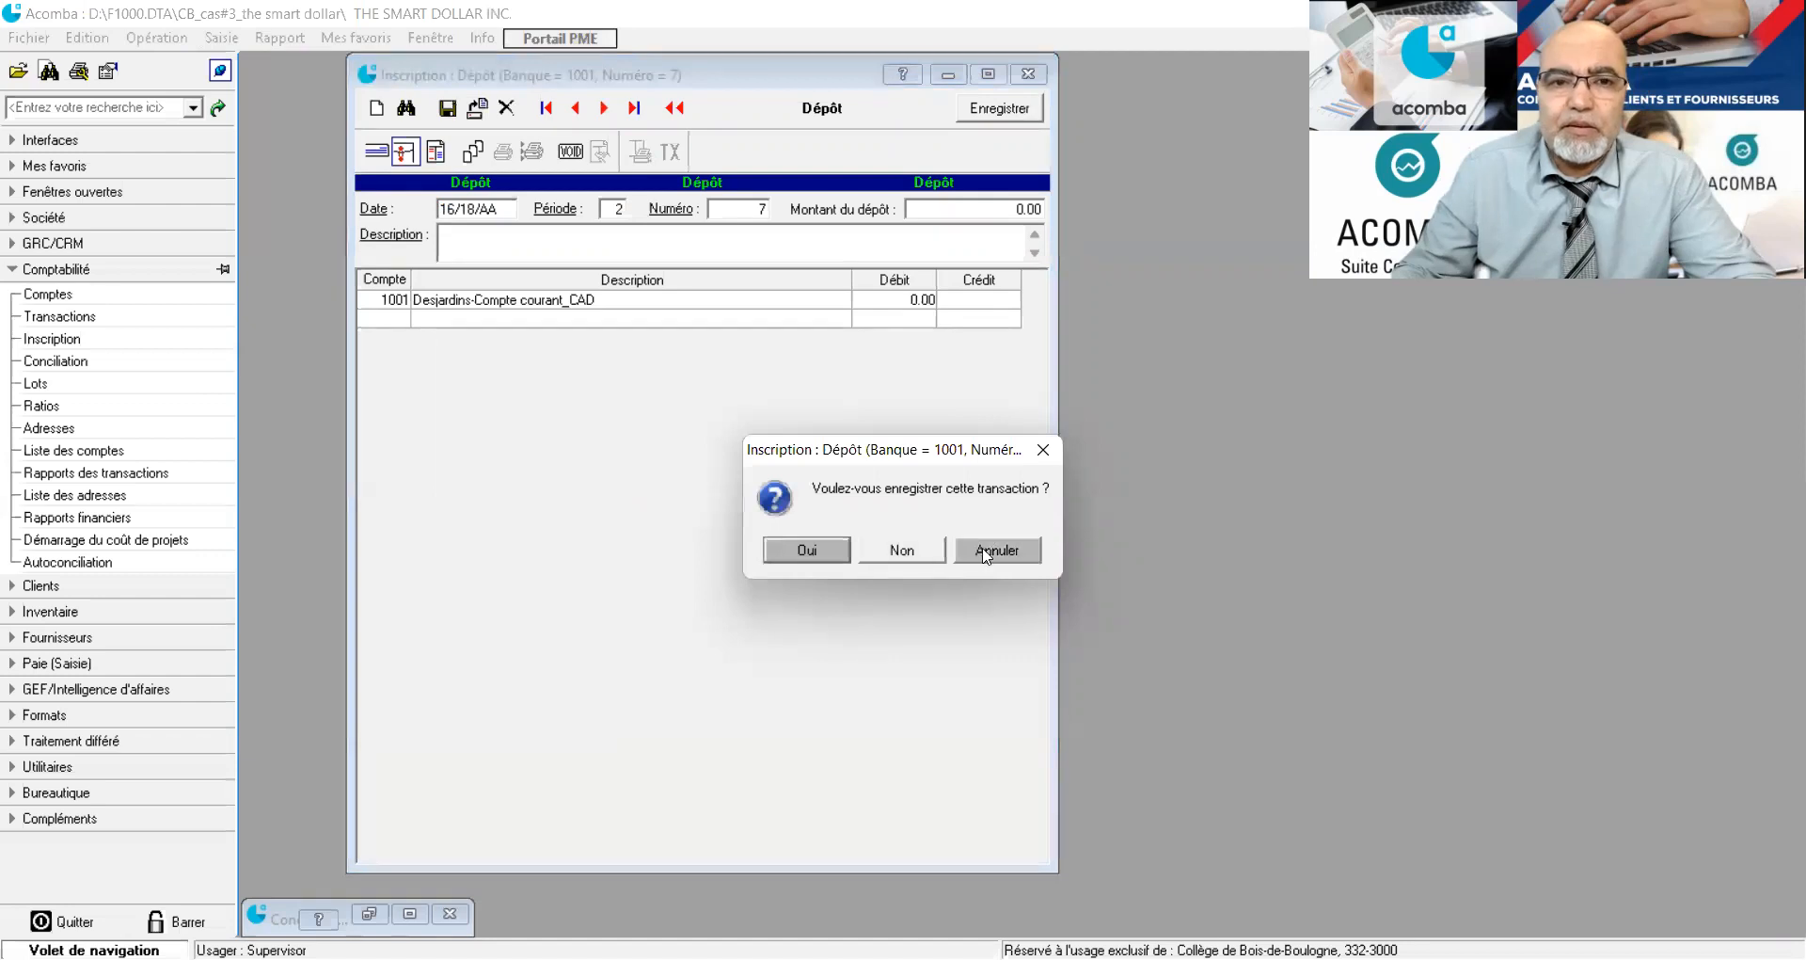
{"action": "key", "text": "Escape"}
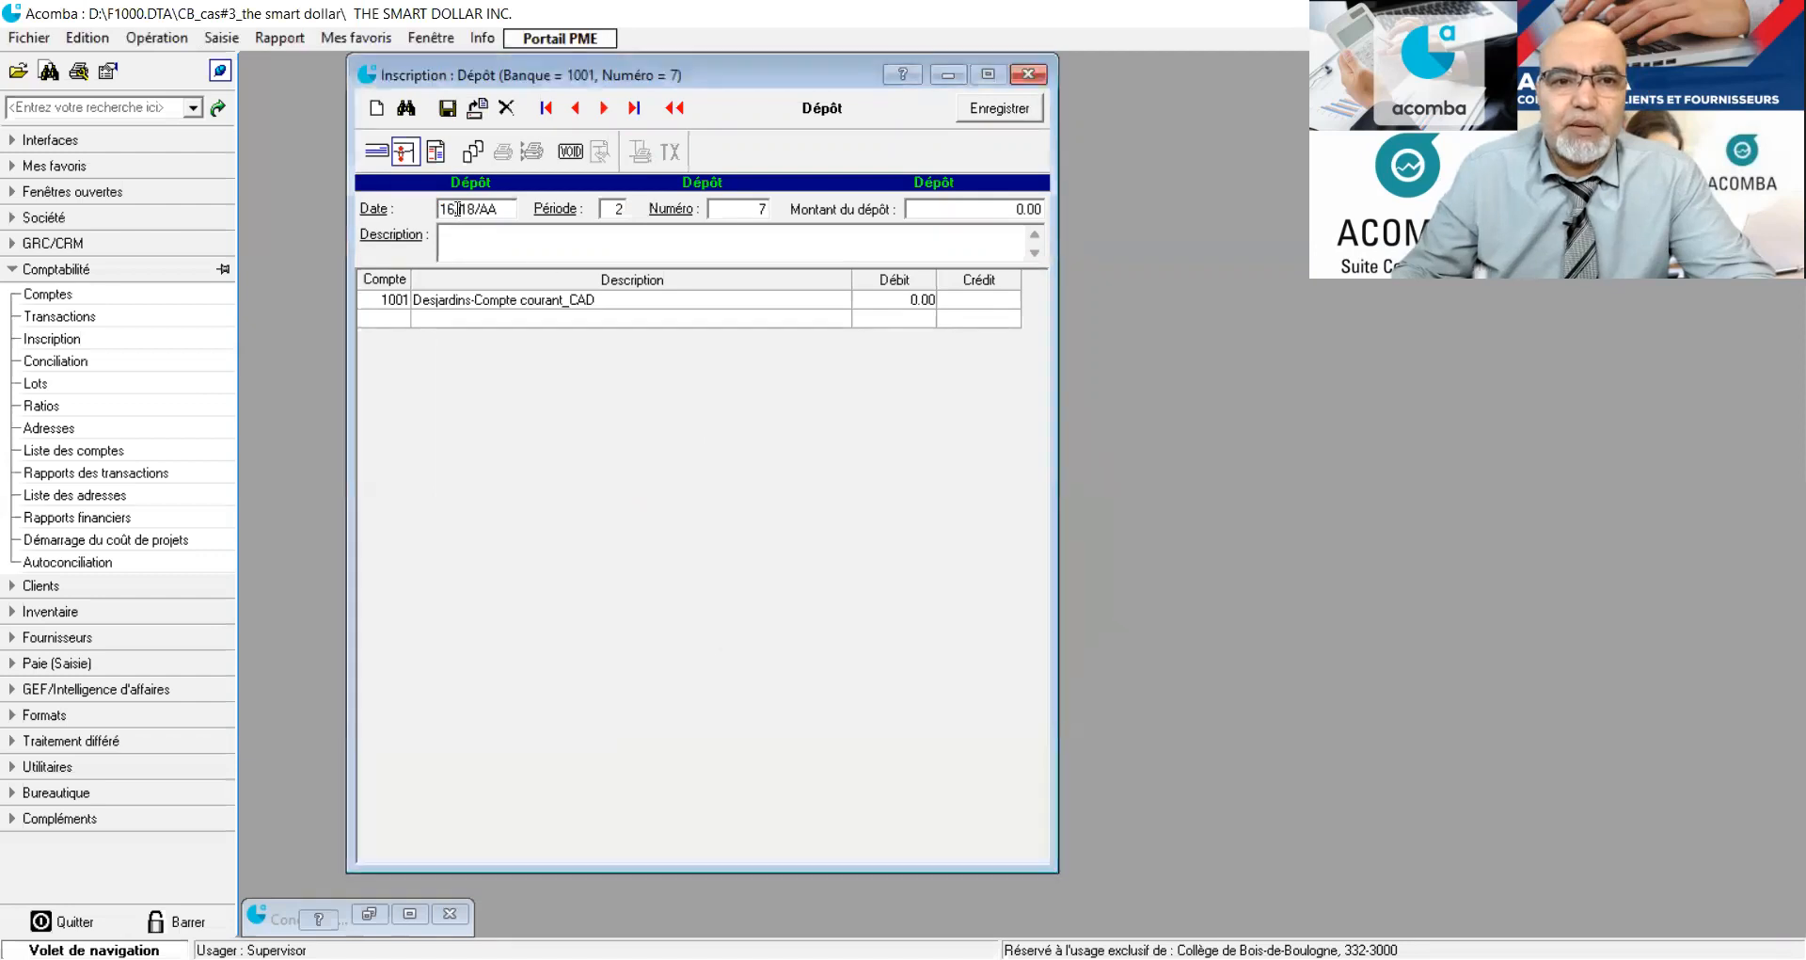
{"action": "type", "text": "18"}
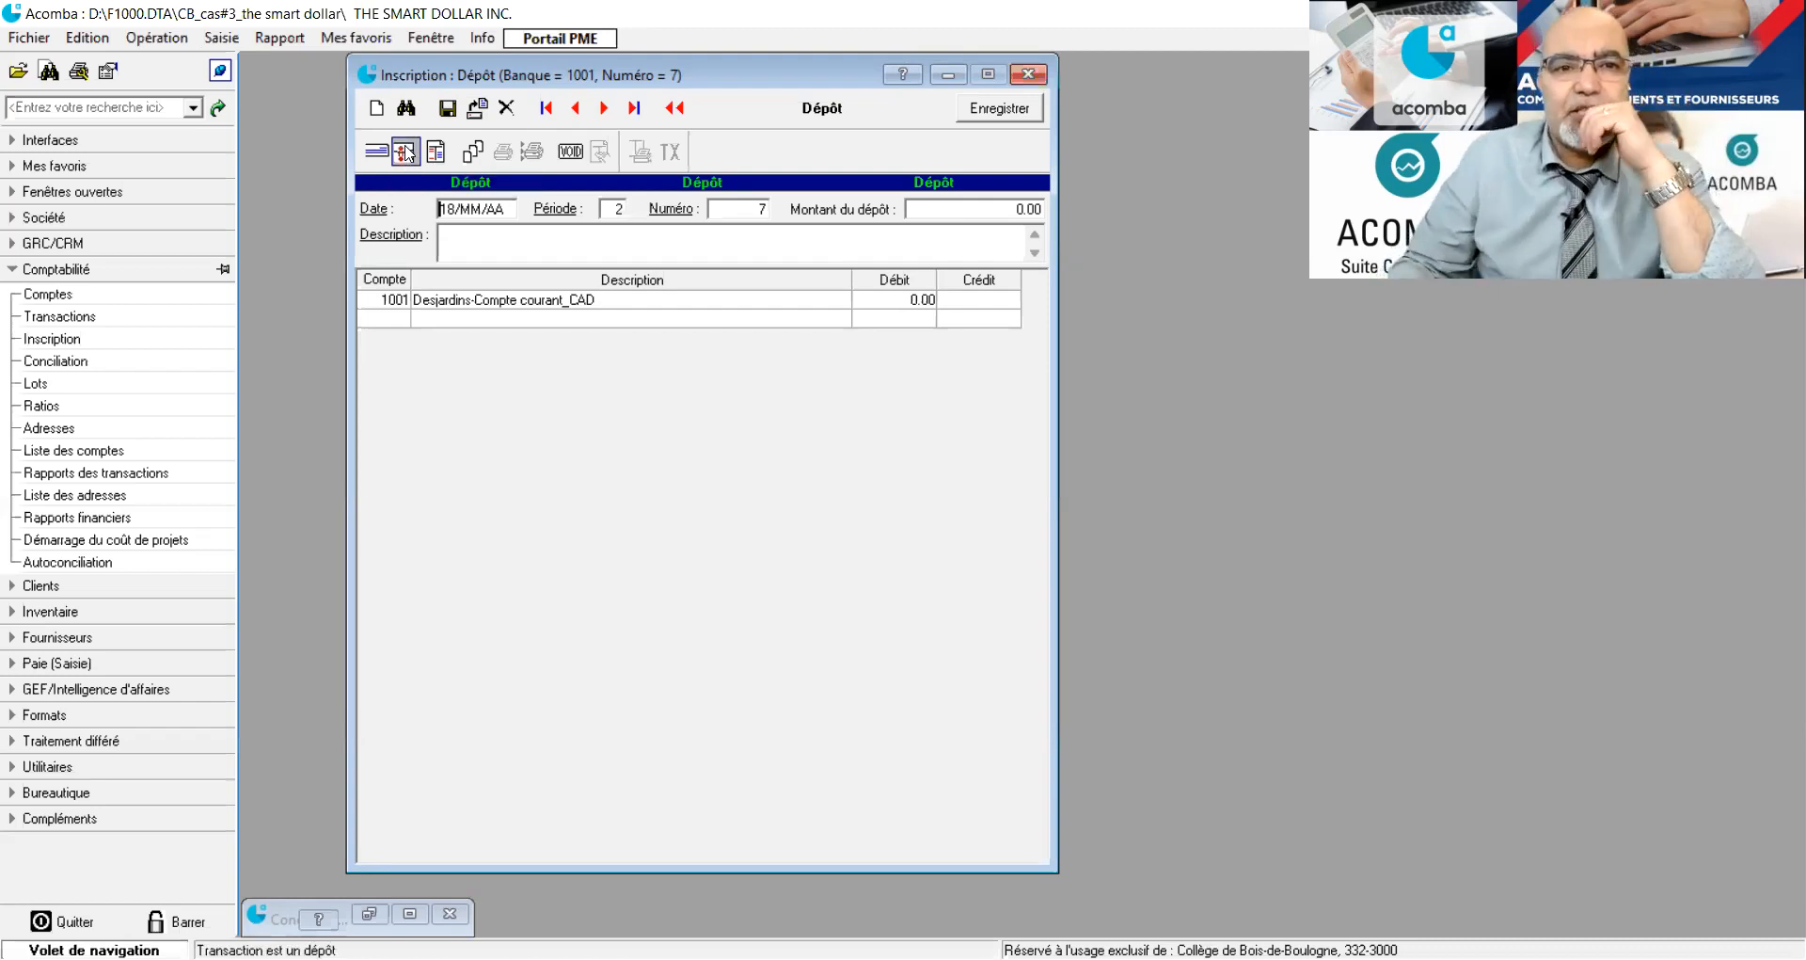
Start a cheque entry for the Desjardins account and close the unfinished deposit entry.
{"action": "left_click", "coordinate": [389, 153]}
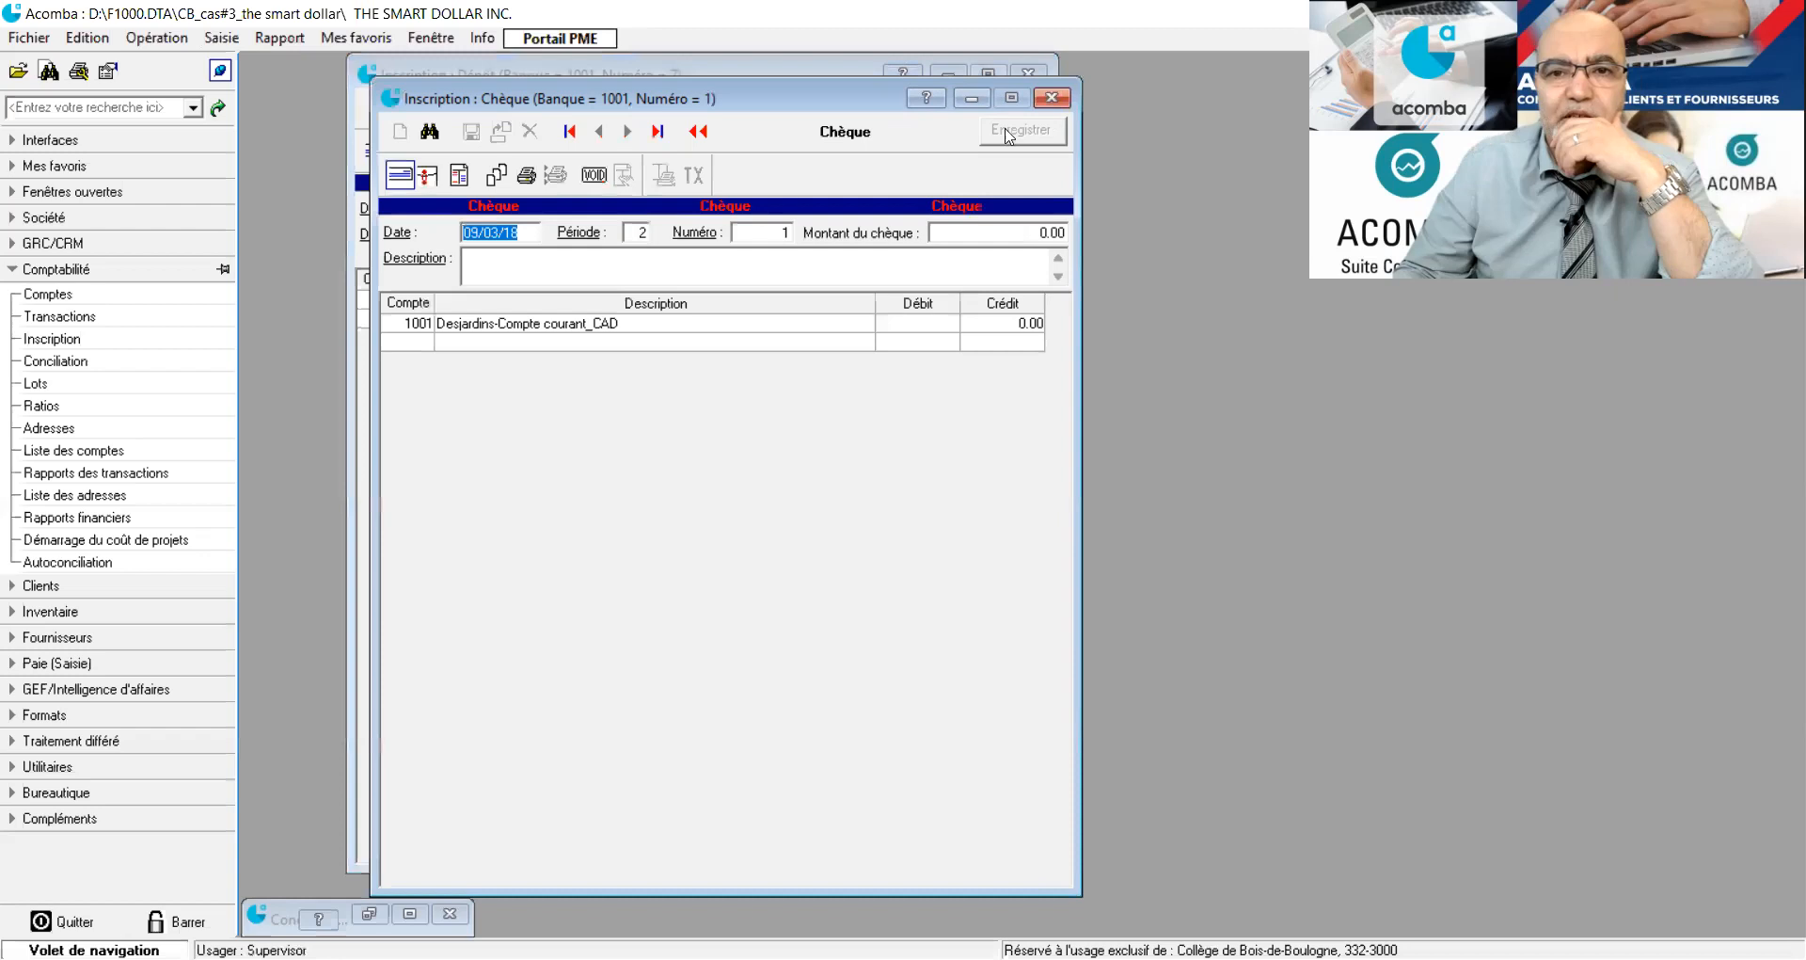
{"action": "left_click_drag", "start_coordinate": [851, 99], "coordinate": [817, 318]}
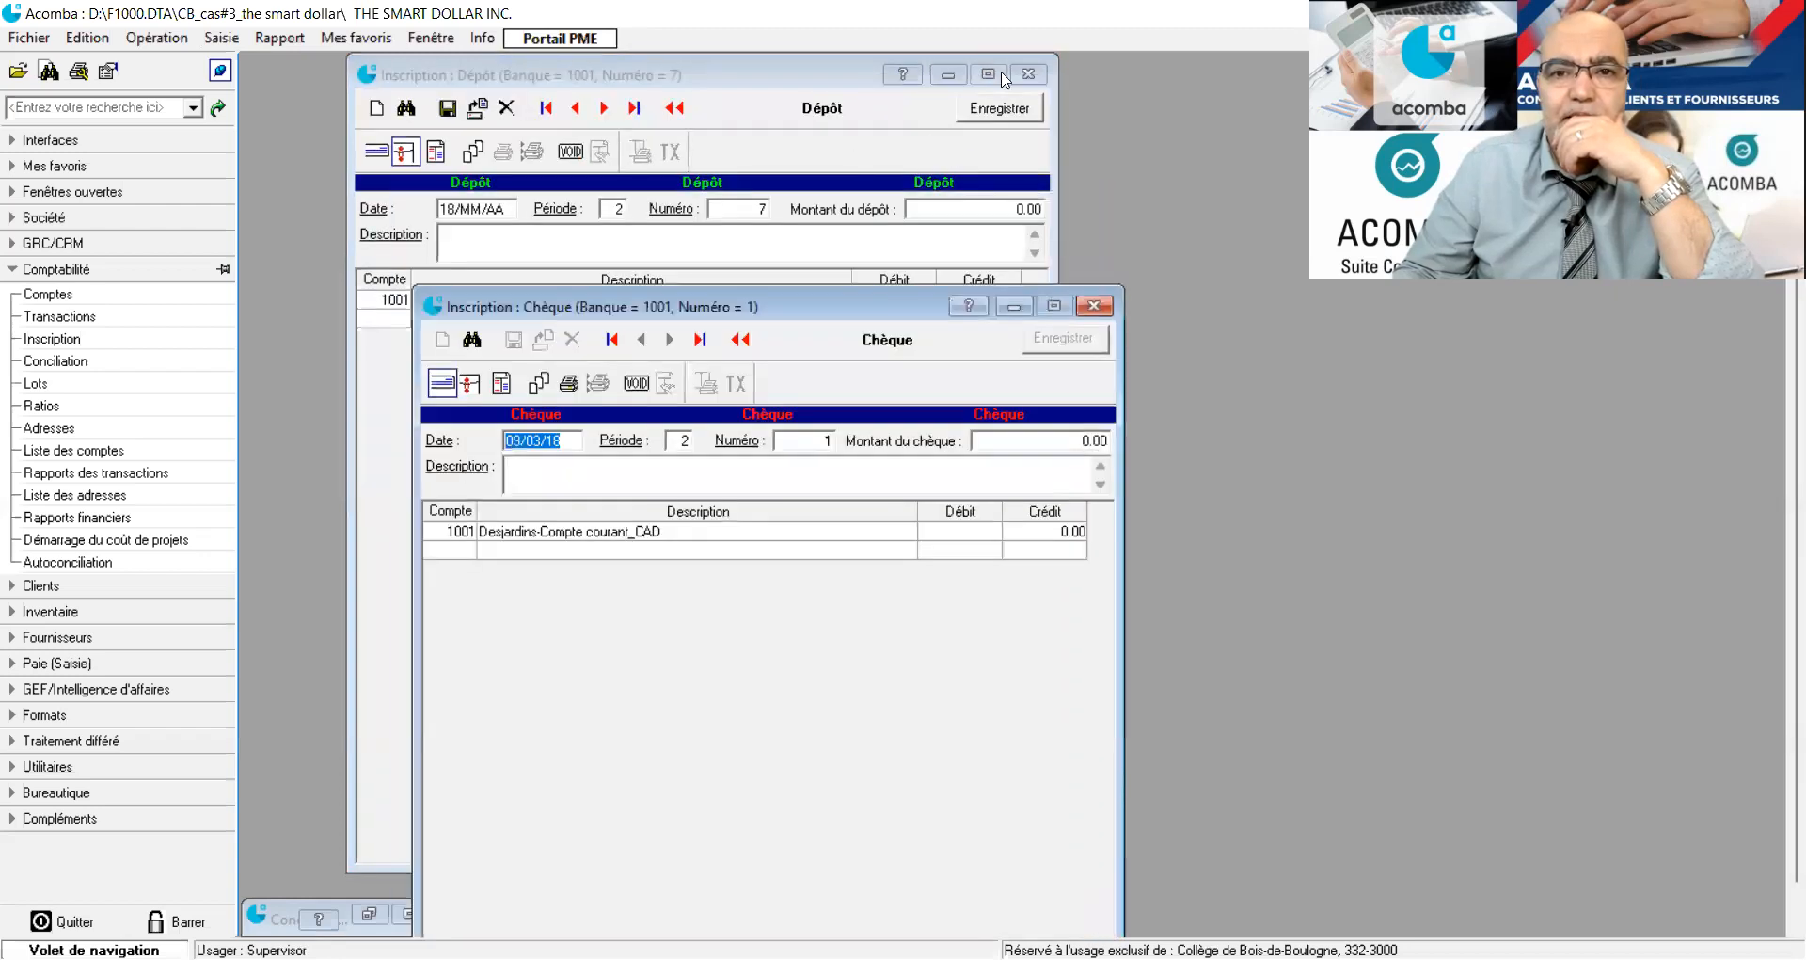
{"action": "left_click", "coordinate": [1025, 81]}
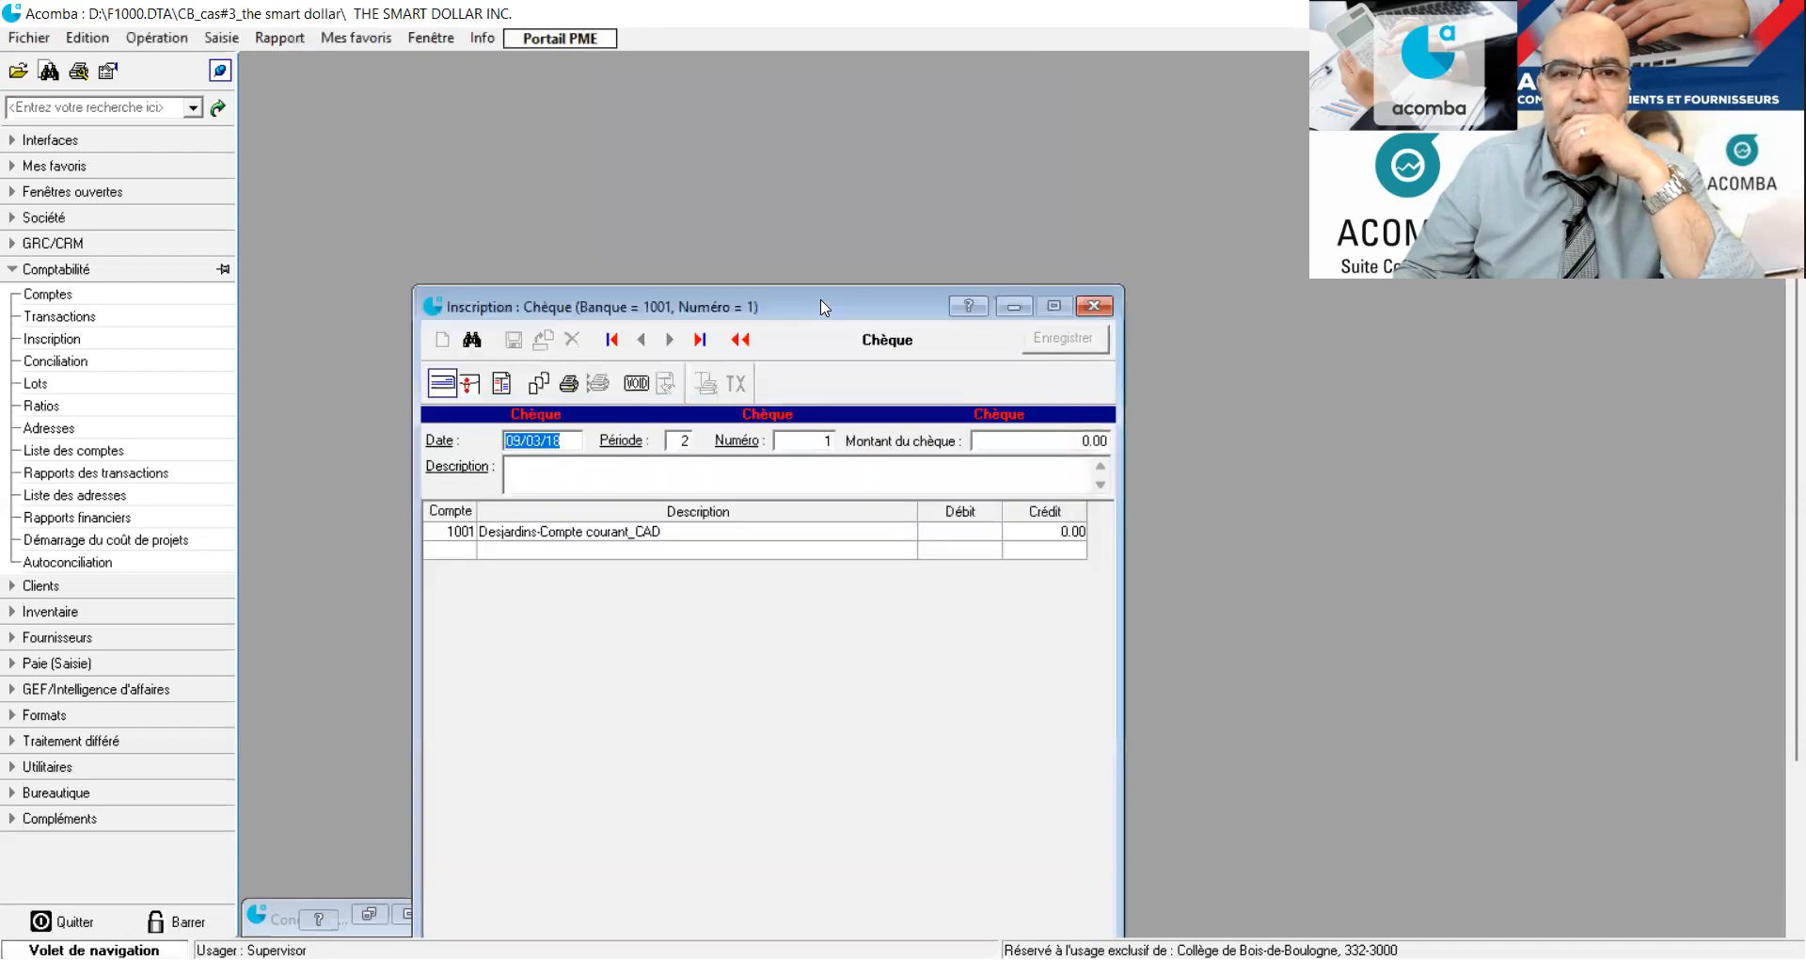
{"action": "left_click_drag", "start_coordinate": [824, 307], "coordinate": [767, 77]}
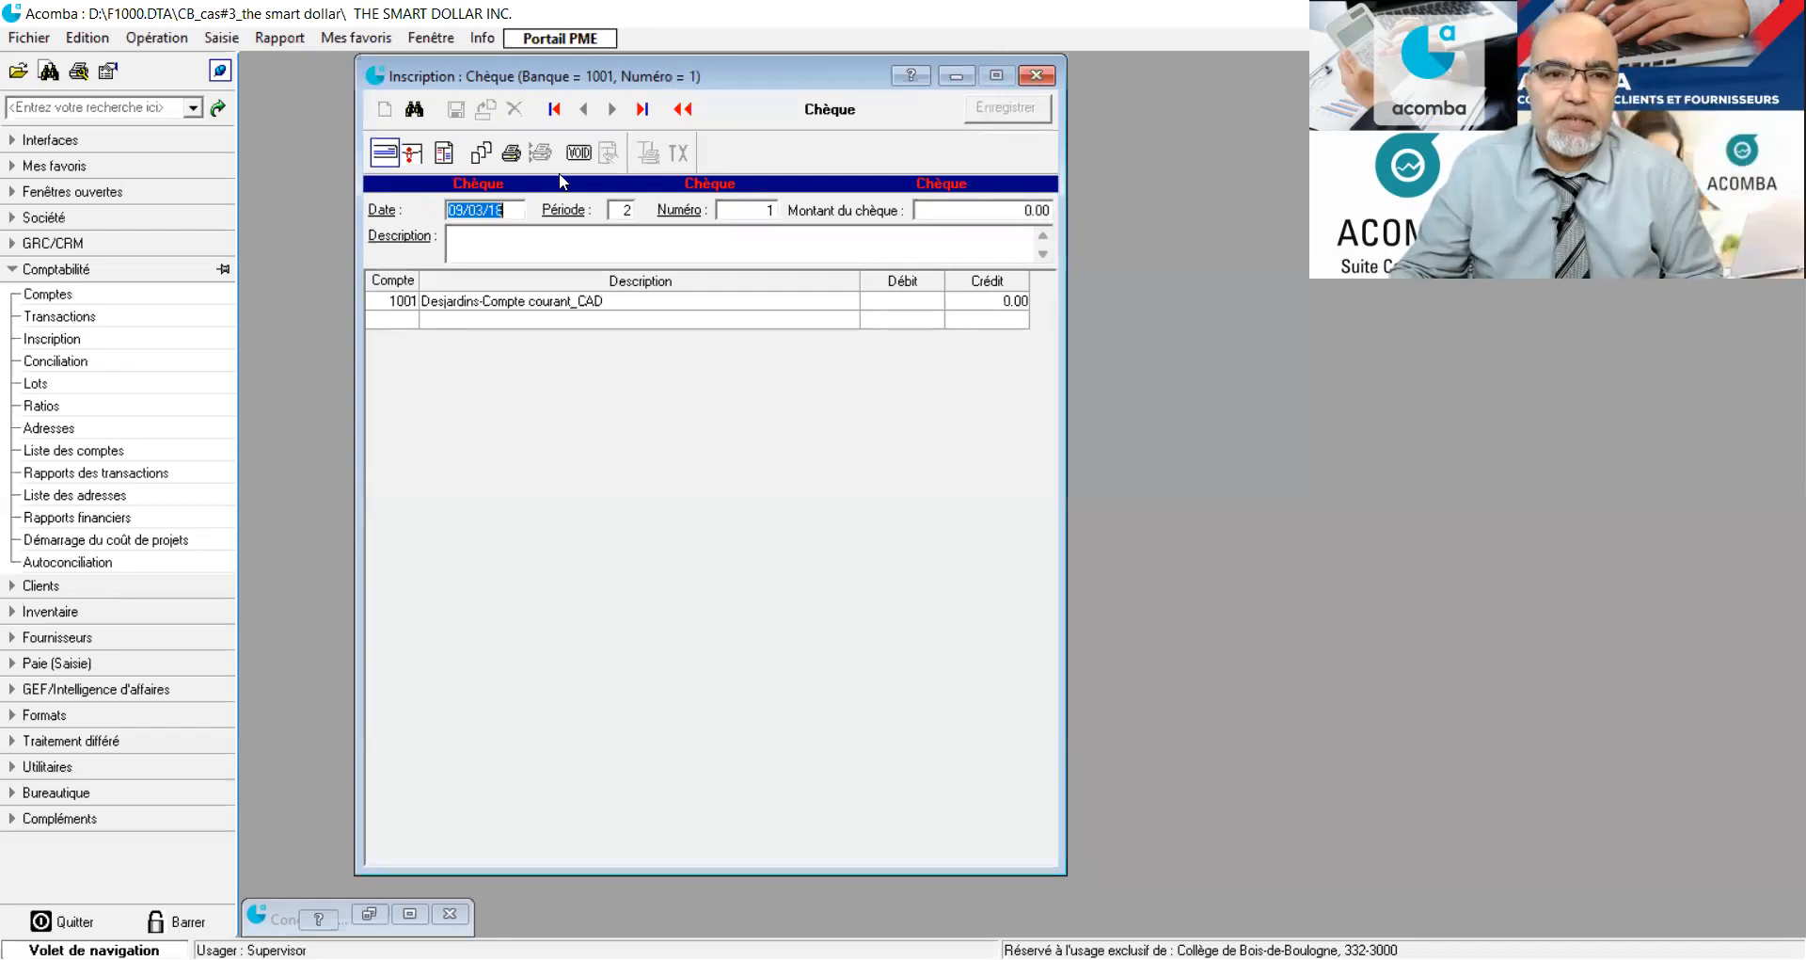
{"action": "left_click", "coordinate": [483, 207]}
{"action": "left_click_drag", "start_coordinate": [483, 209], "coordinate": [435, 215]}
{"action": "type", "text": "16/18/AA"}
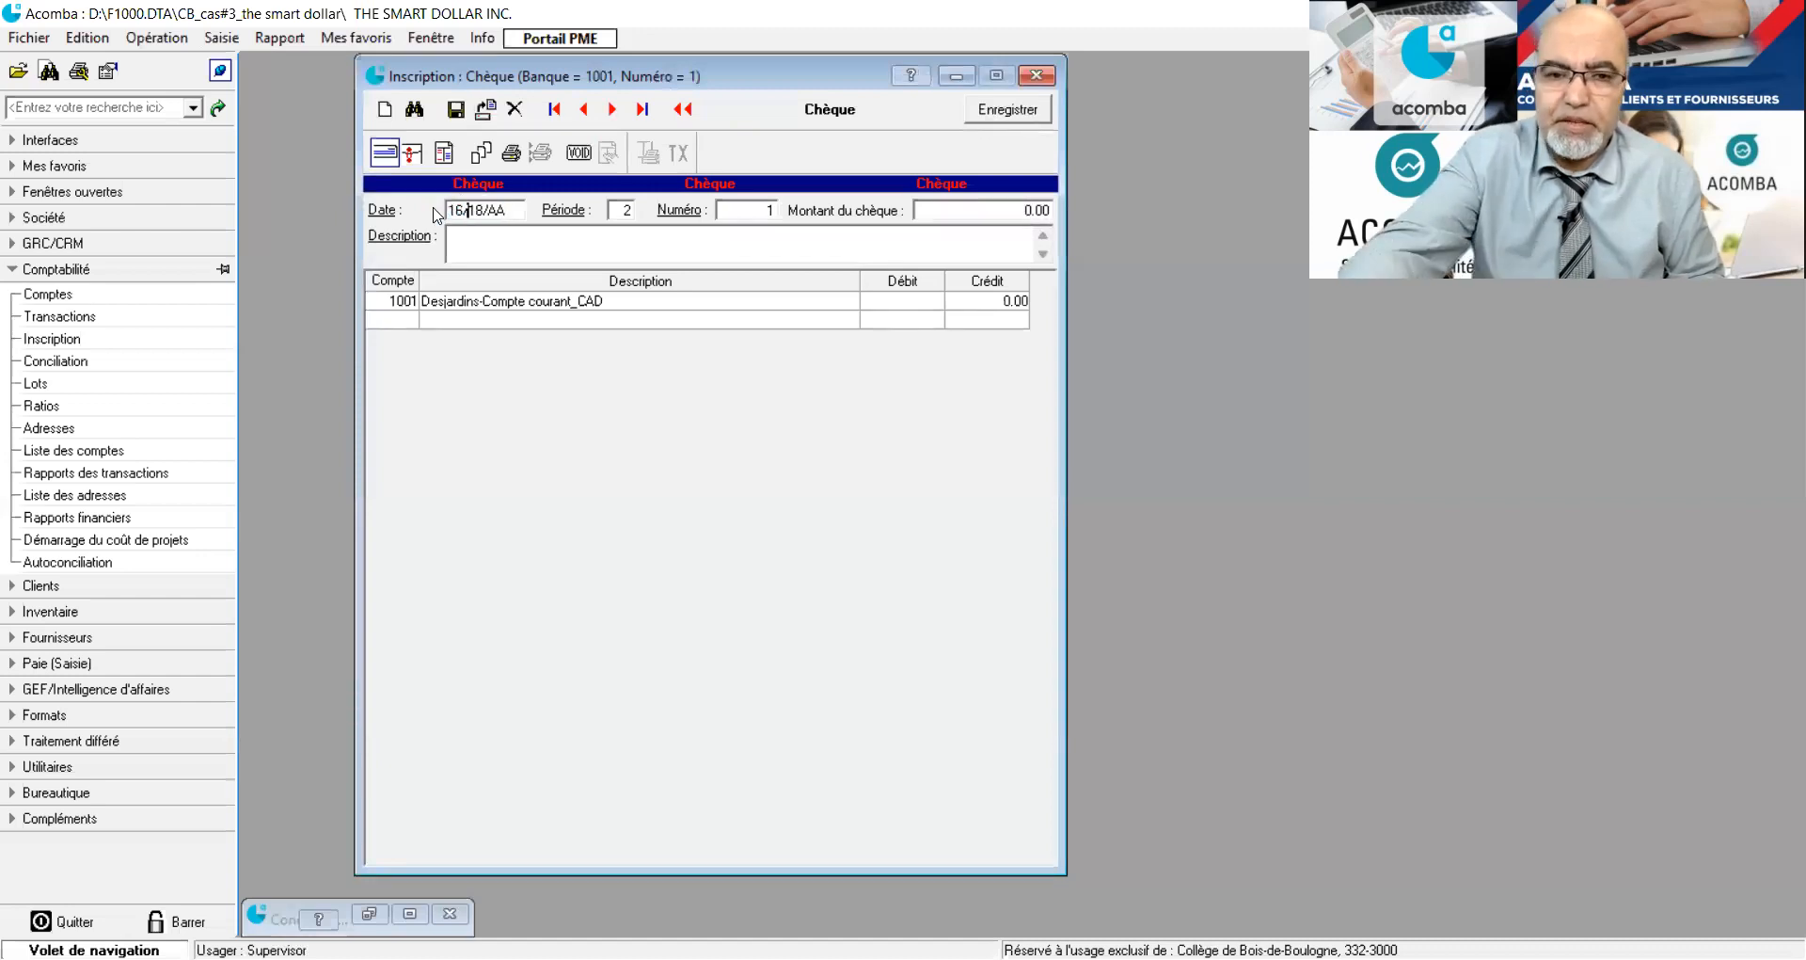
{"action": "key", "text": "Escape"}
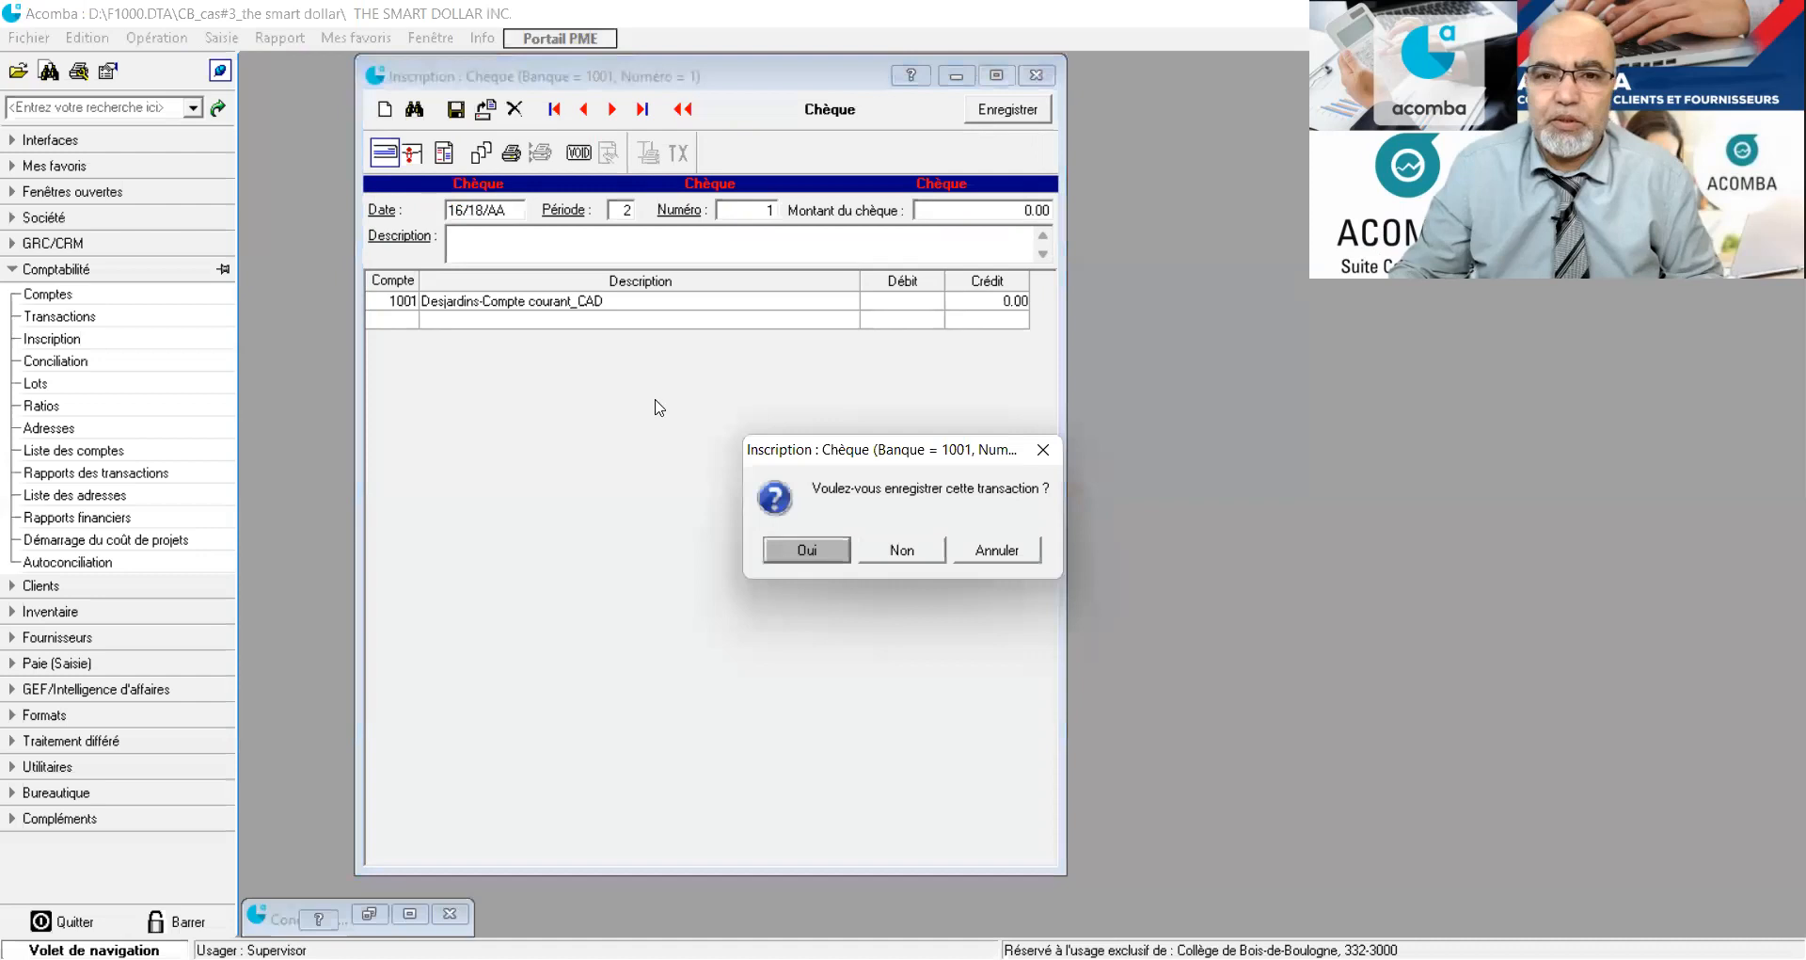
{"action": "left_click", "coordinate": [912, 552]}
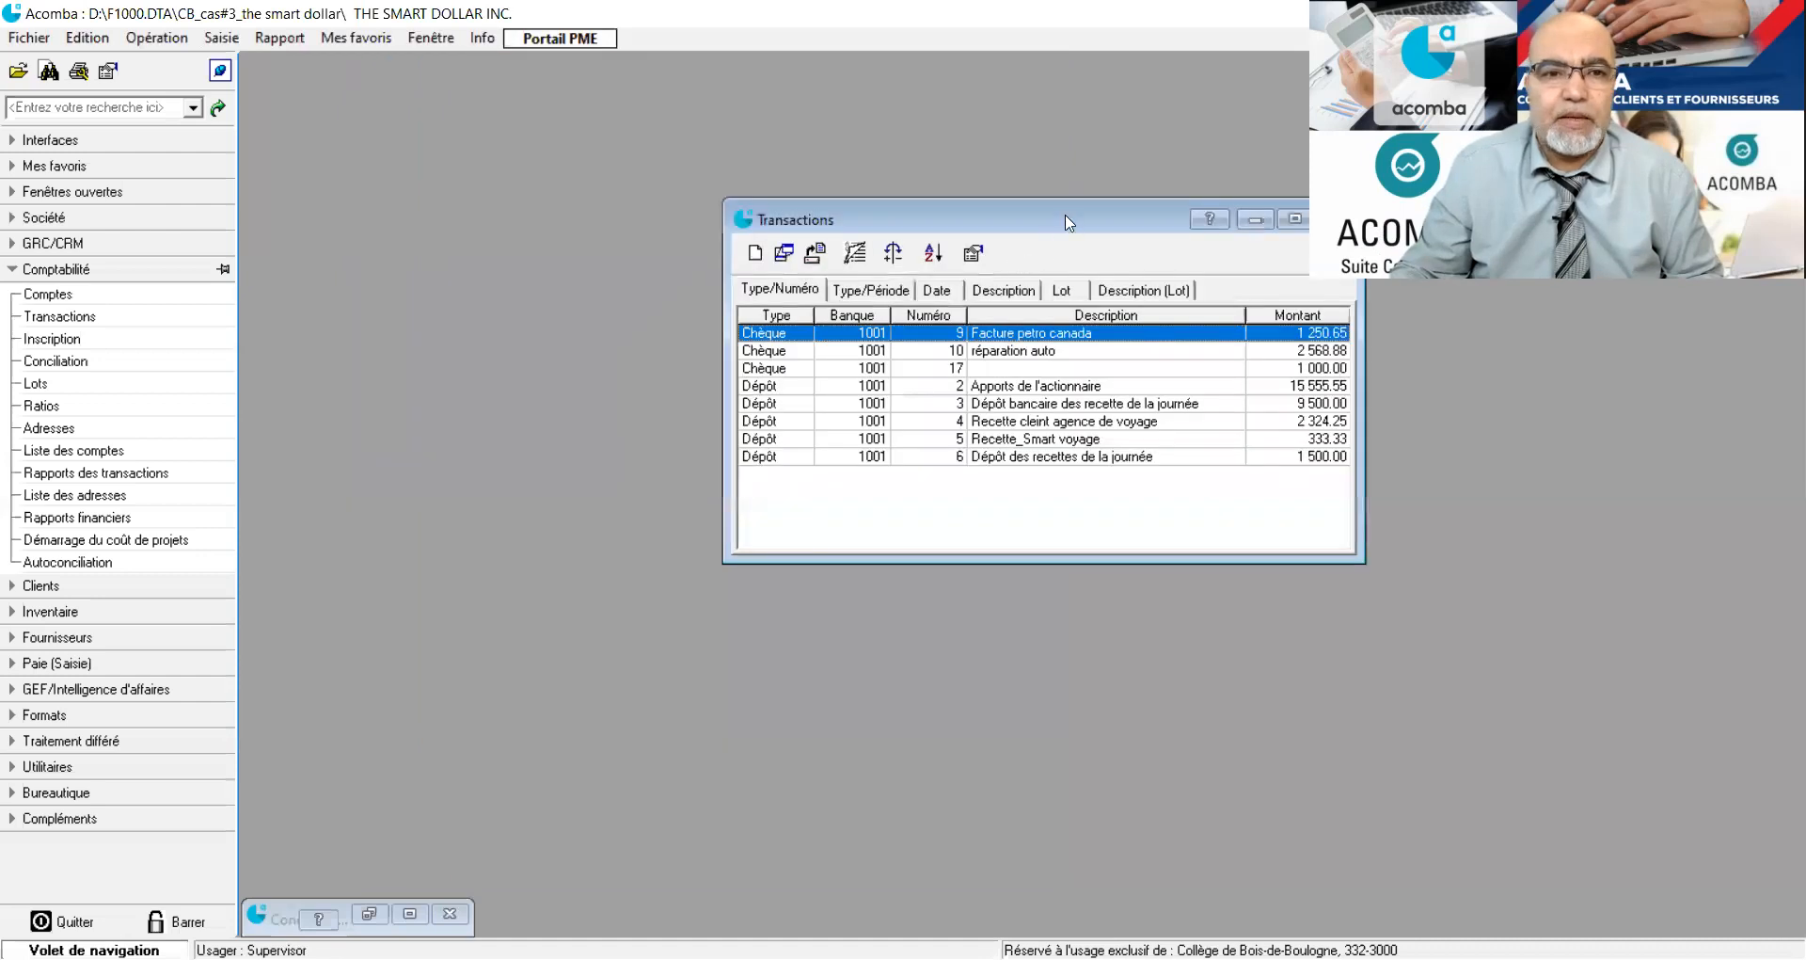
Open the transaction entry form and fill in cheque number 15 dated 16/02/18 with the description "Entretien auto".
{"action": "left_click_drag", "start_coordinate": [1066, 218], "coordinate": [741, 119]}
{"action": "left_click", "coordinate": [90, 339]}
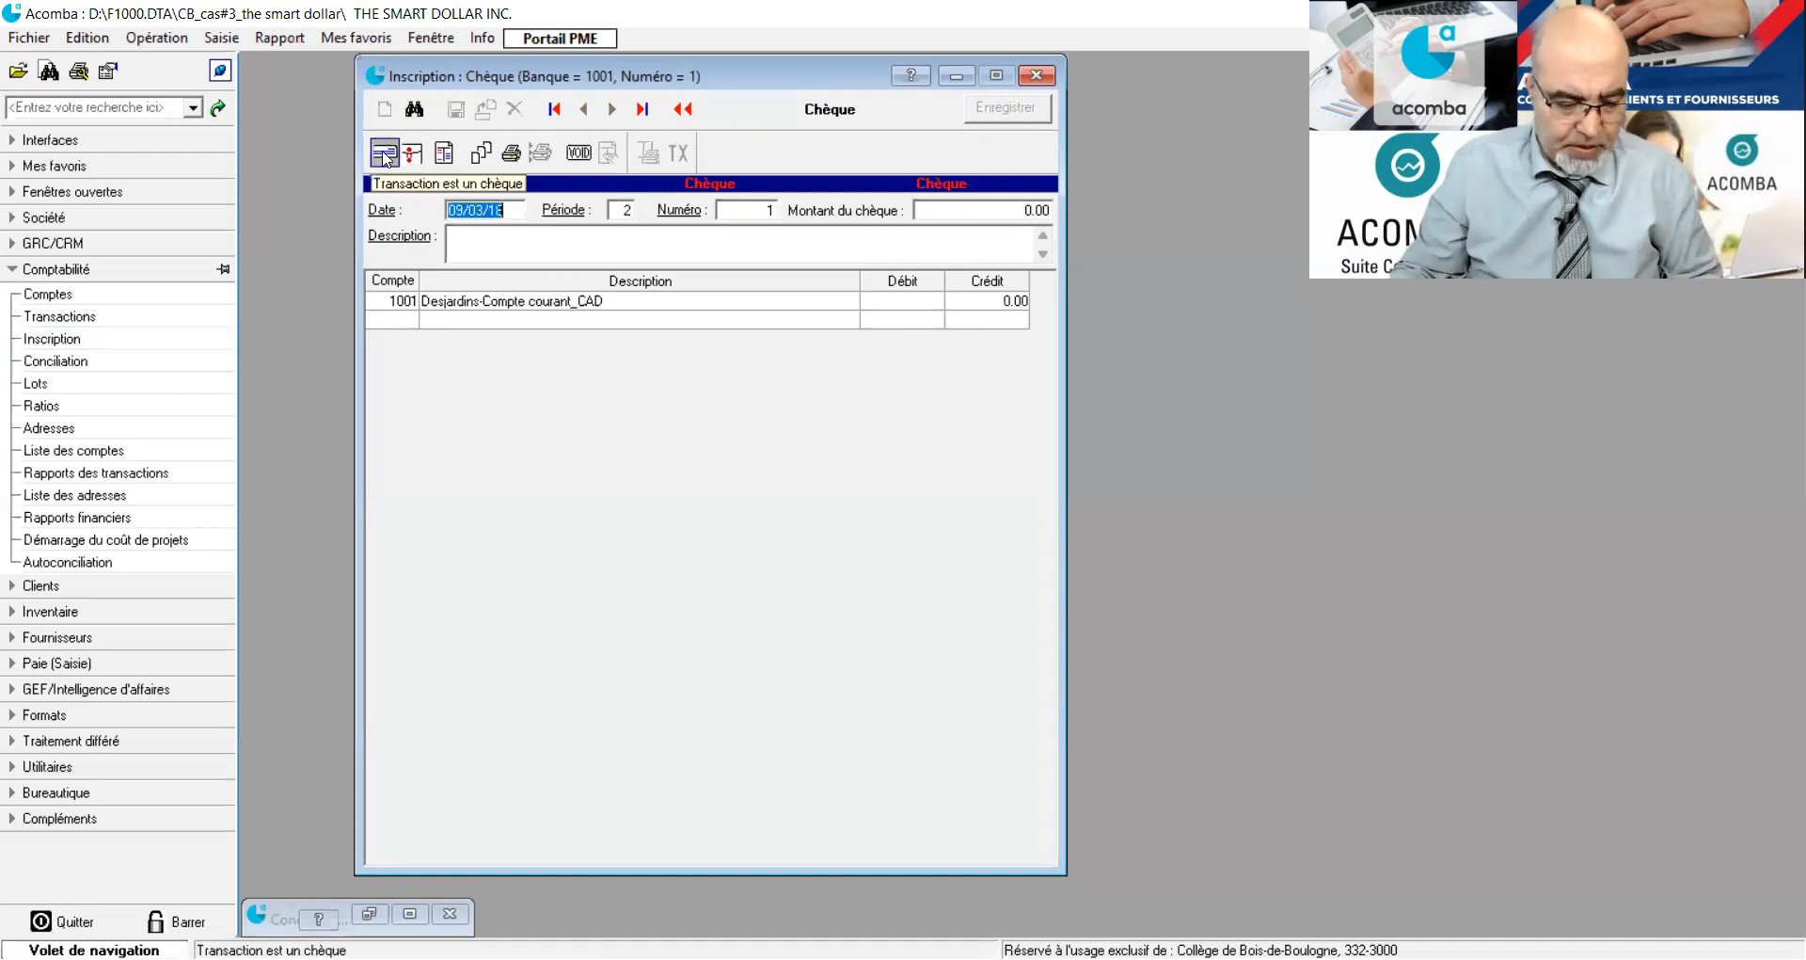
{"action": "left_click_drag", "start_coordinate": [483, 209], "coordinate": [433, 222]}
{"action": "type", "text": "16/02"}
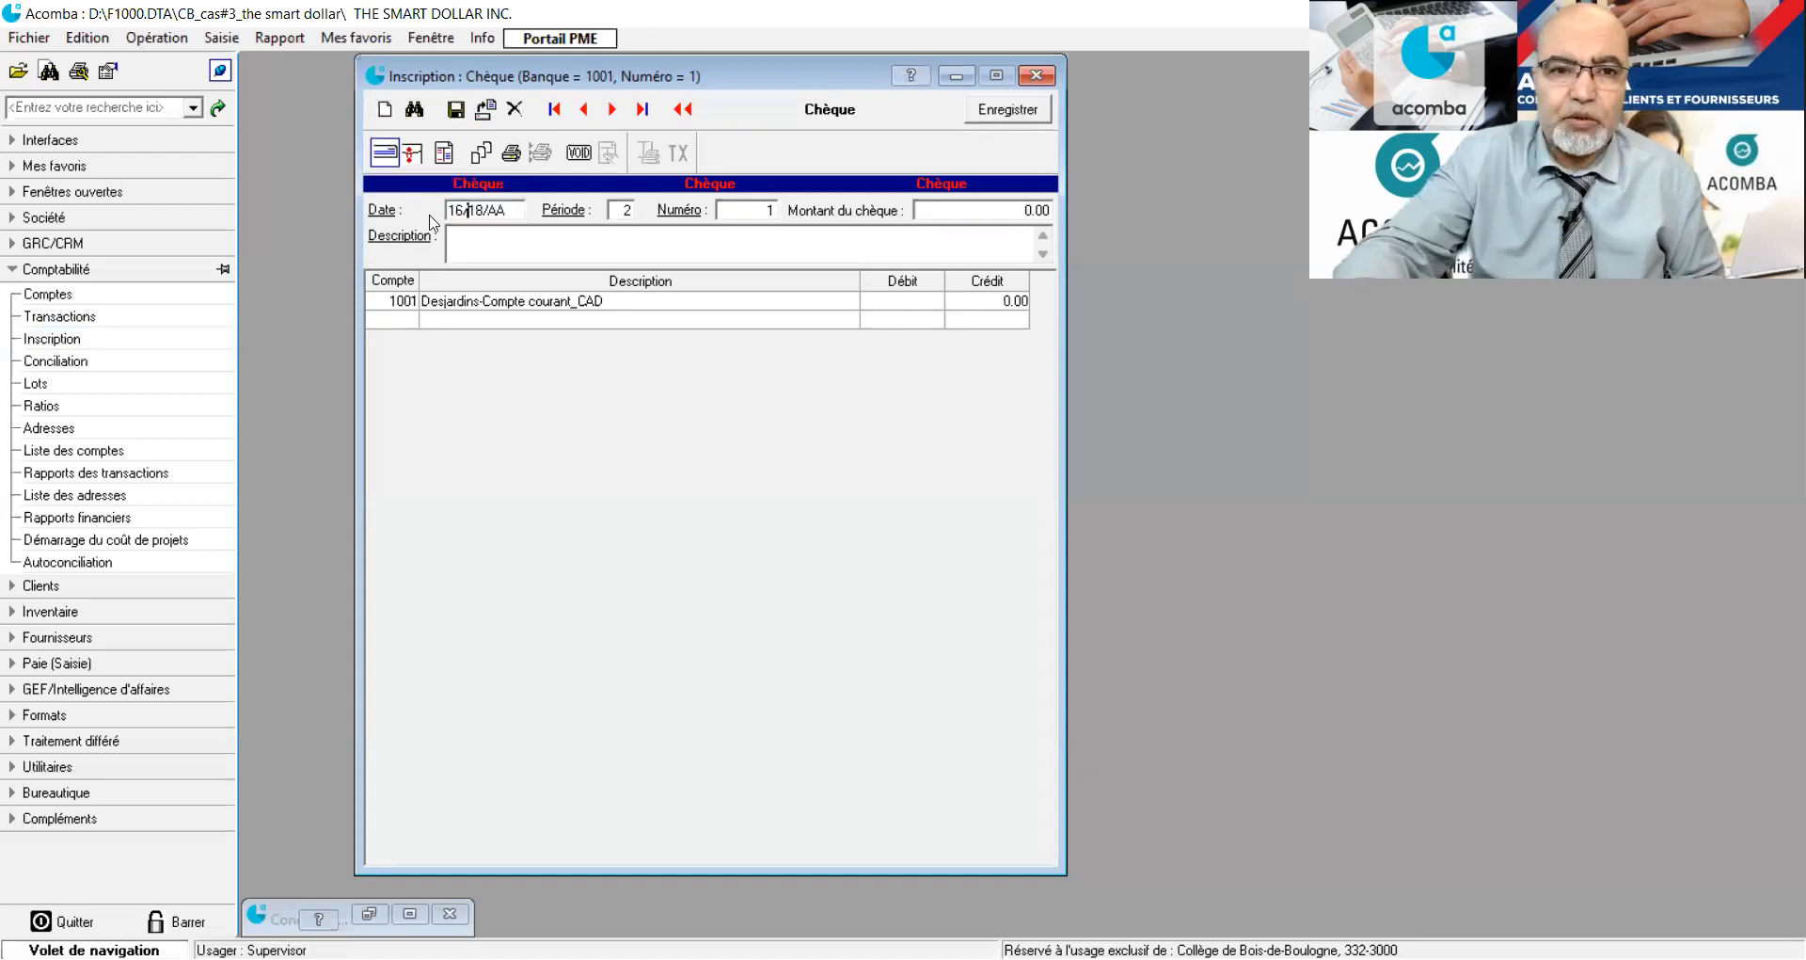
{"action": "left_click", "coordinate": [770, 211]}
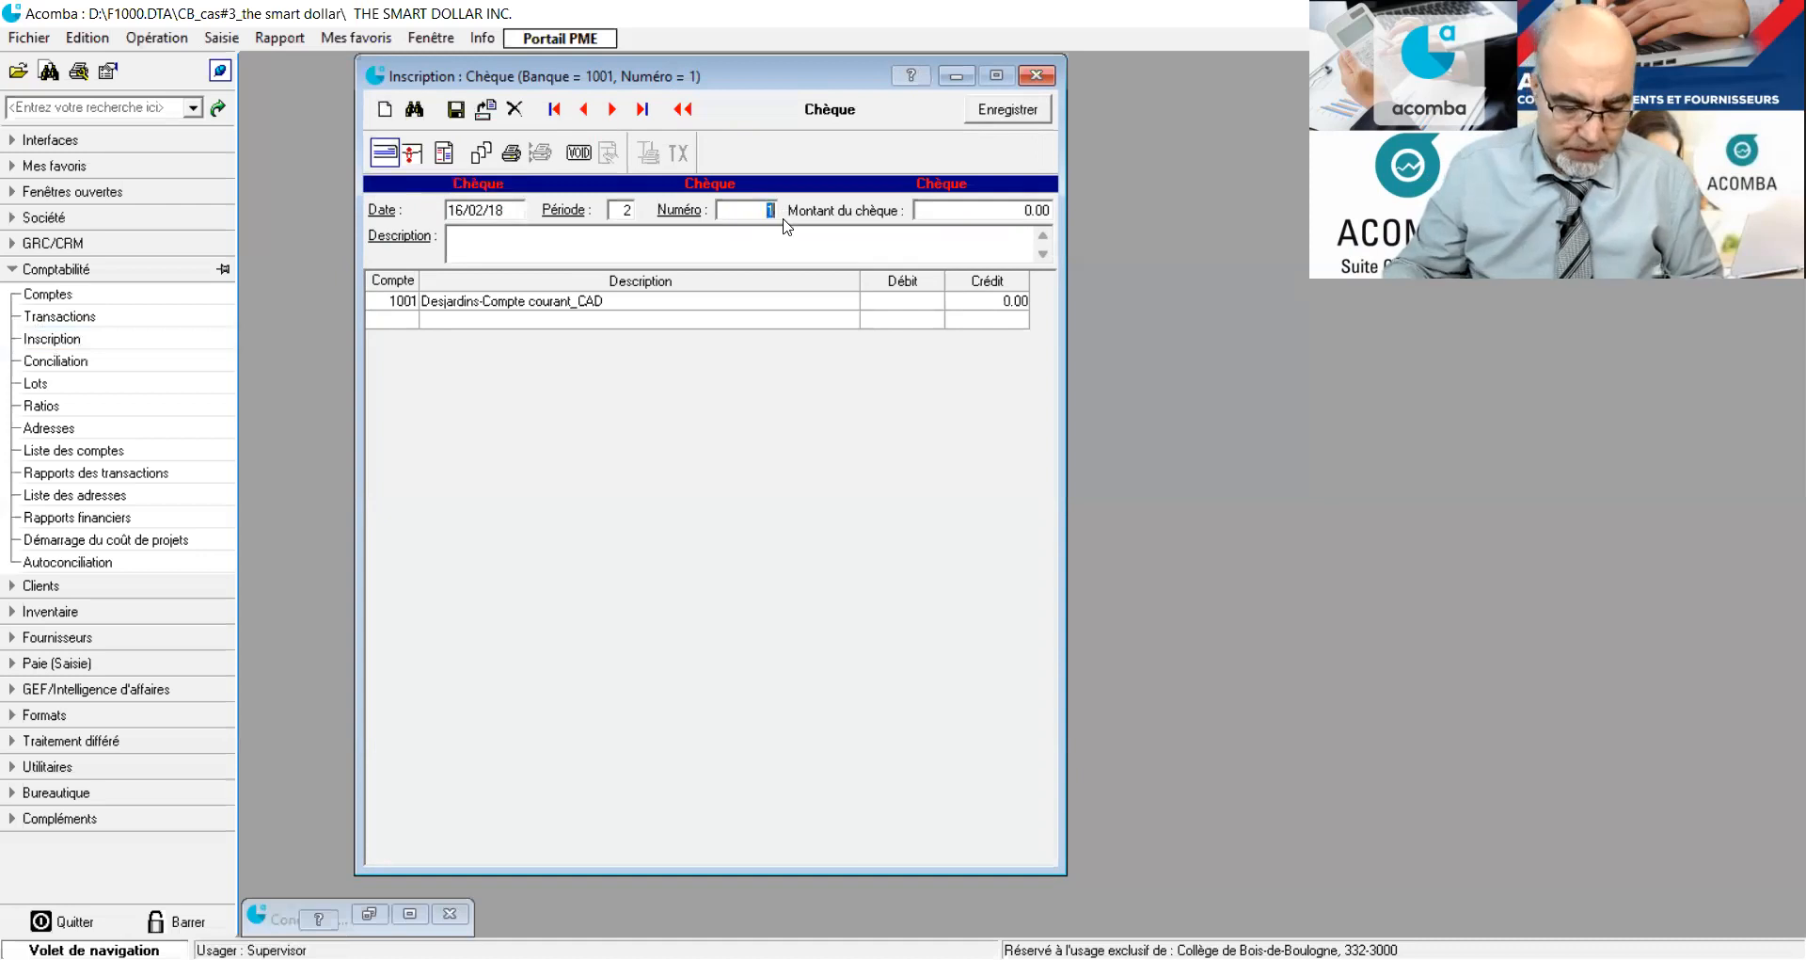
{"action": "type", "text": "15"}
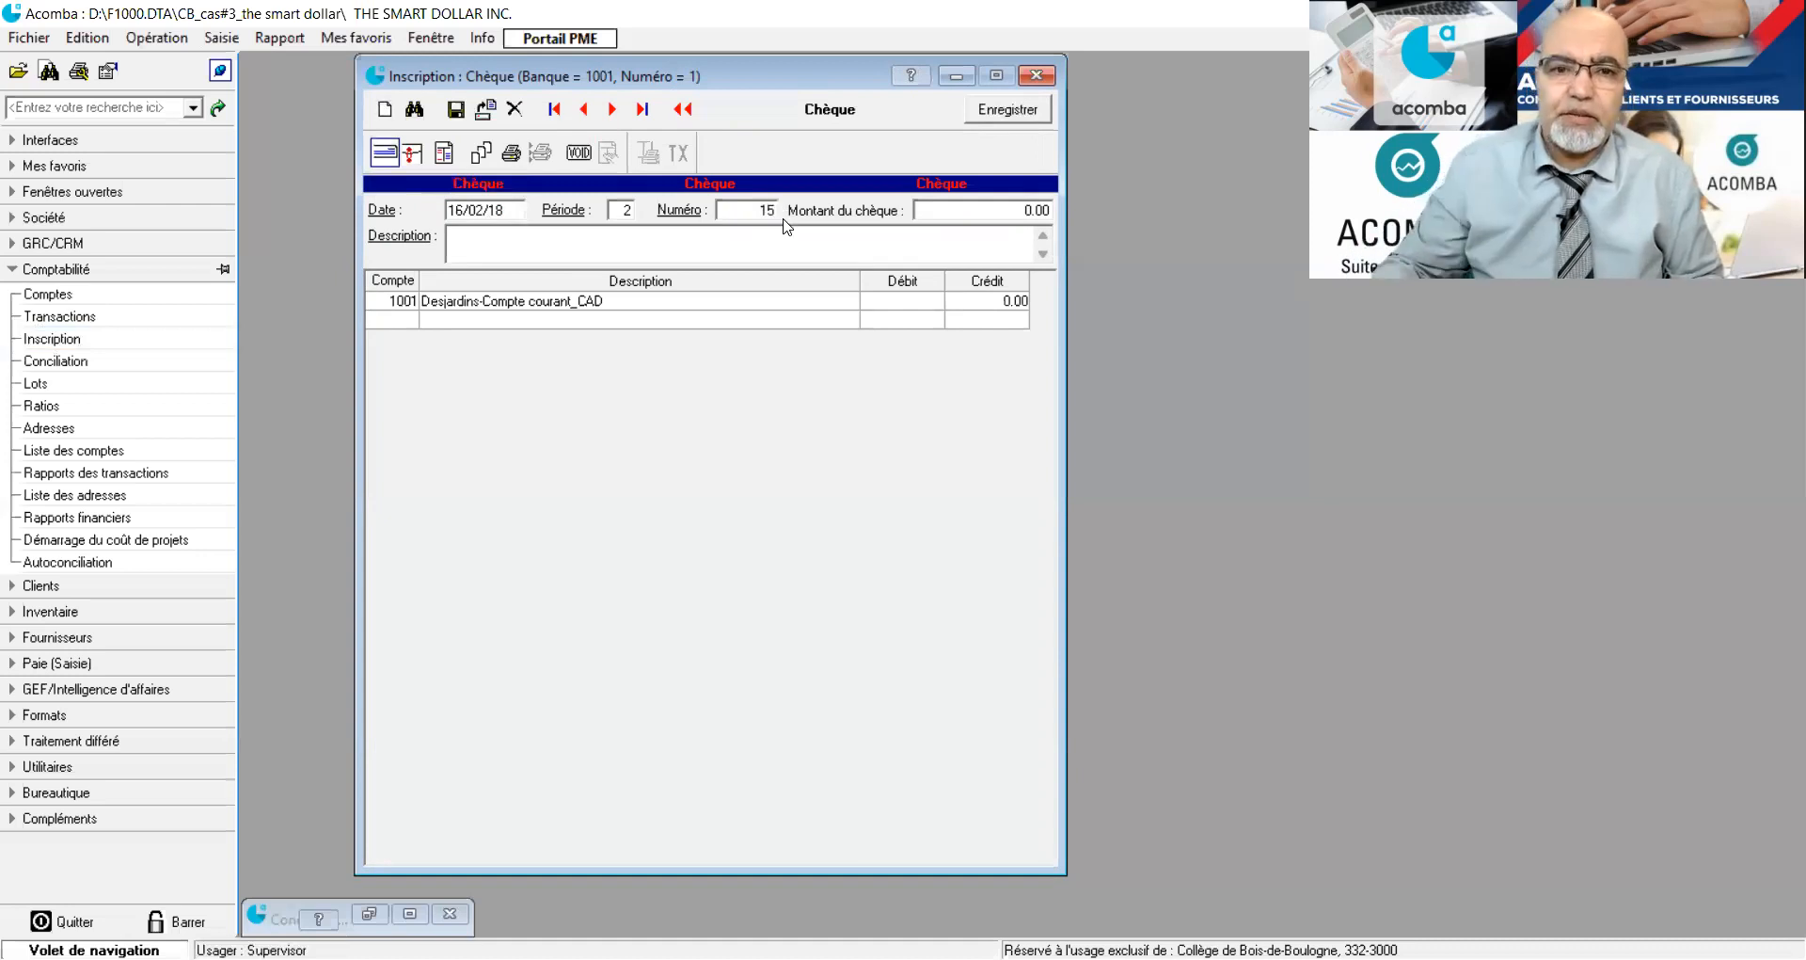
{"action": "left_click", "coordinate": [645, 246]}
{"action": "type", "text": "Entre"}
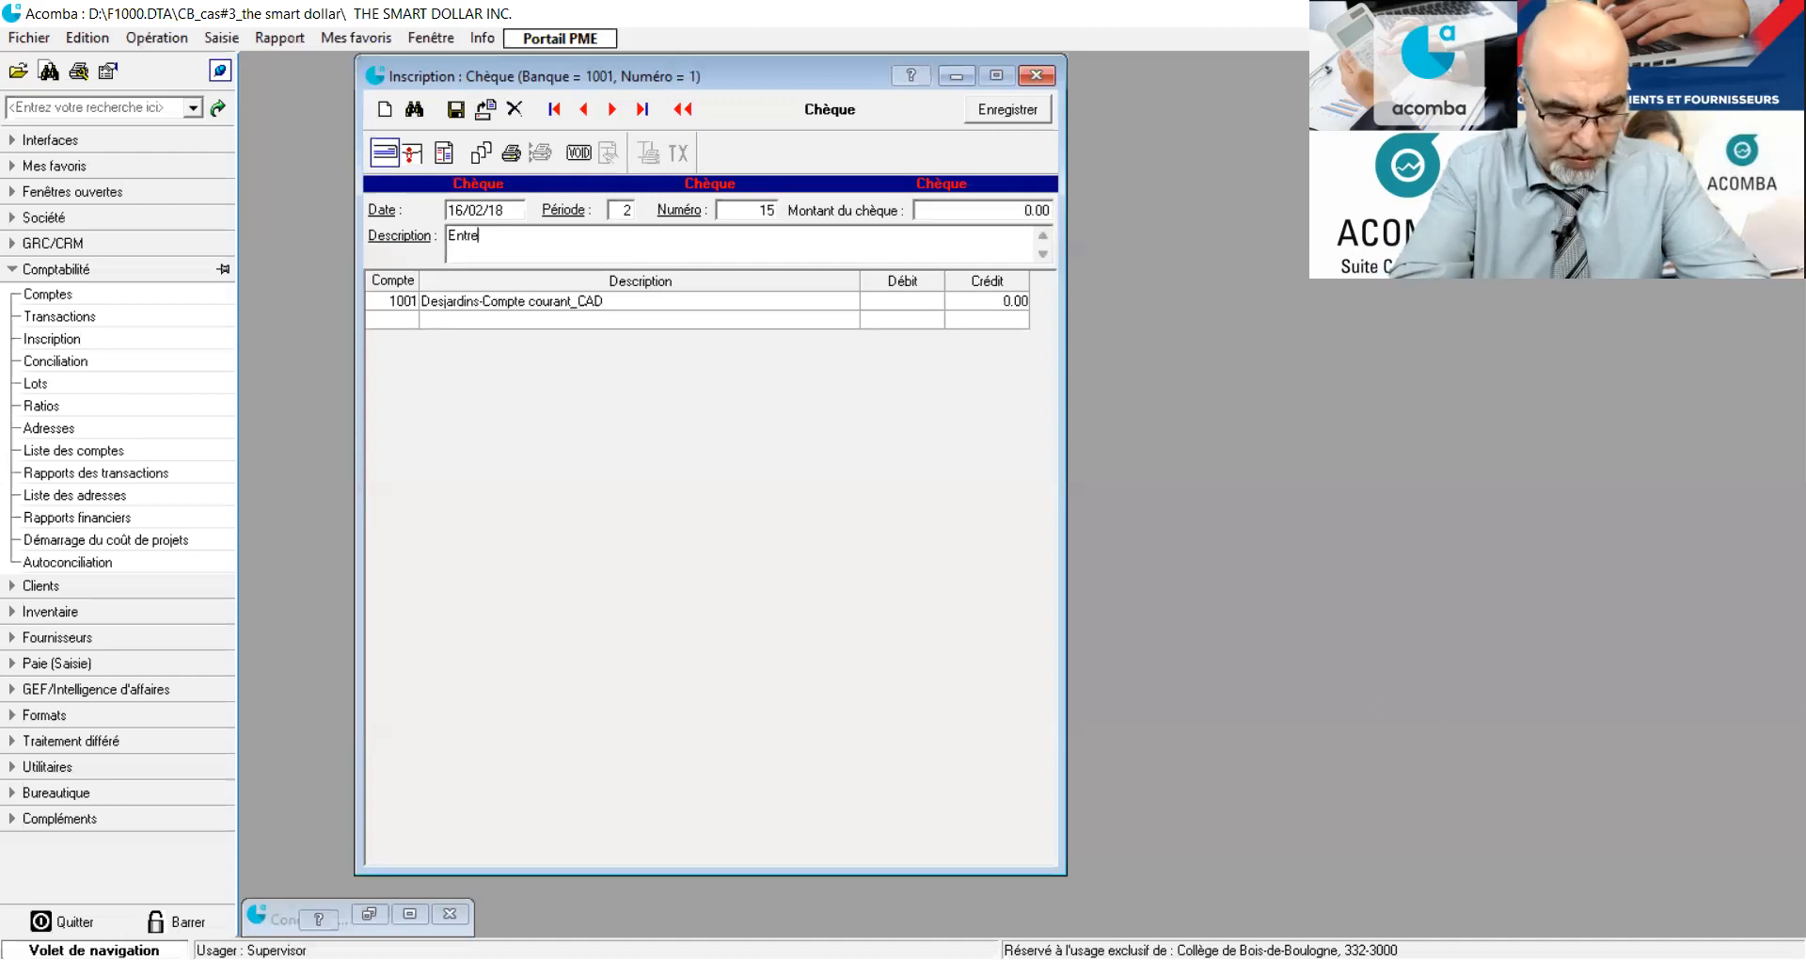
{"action": "type", "text": "tien auto"}
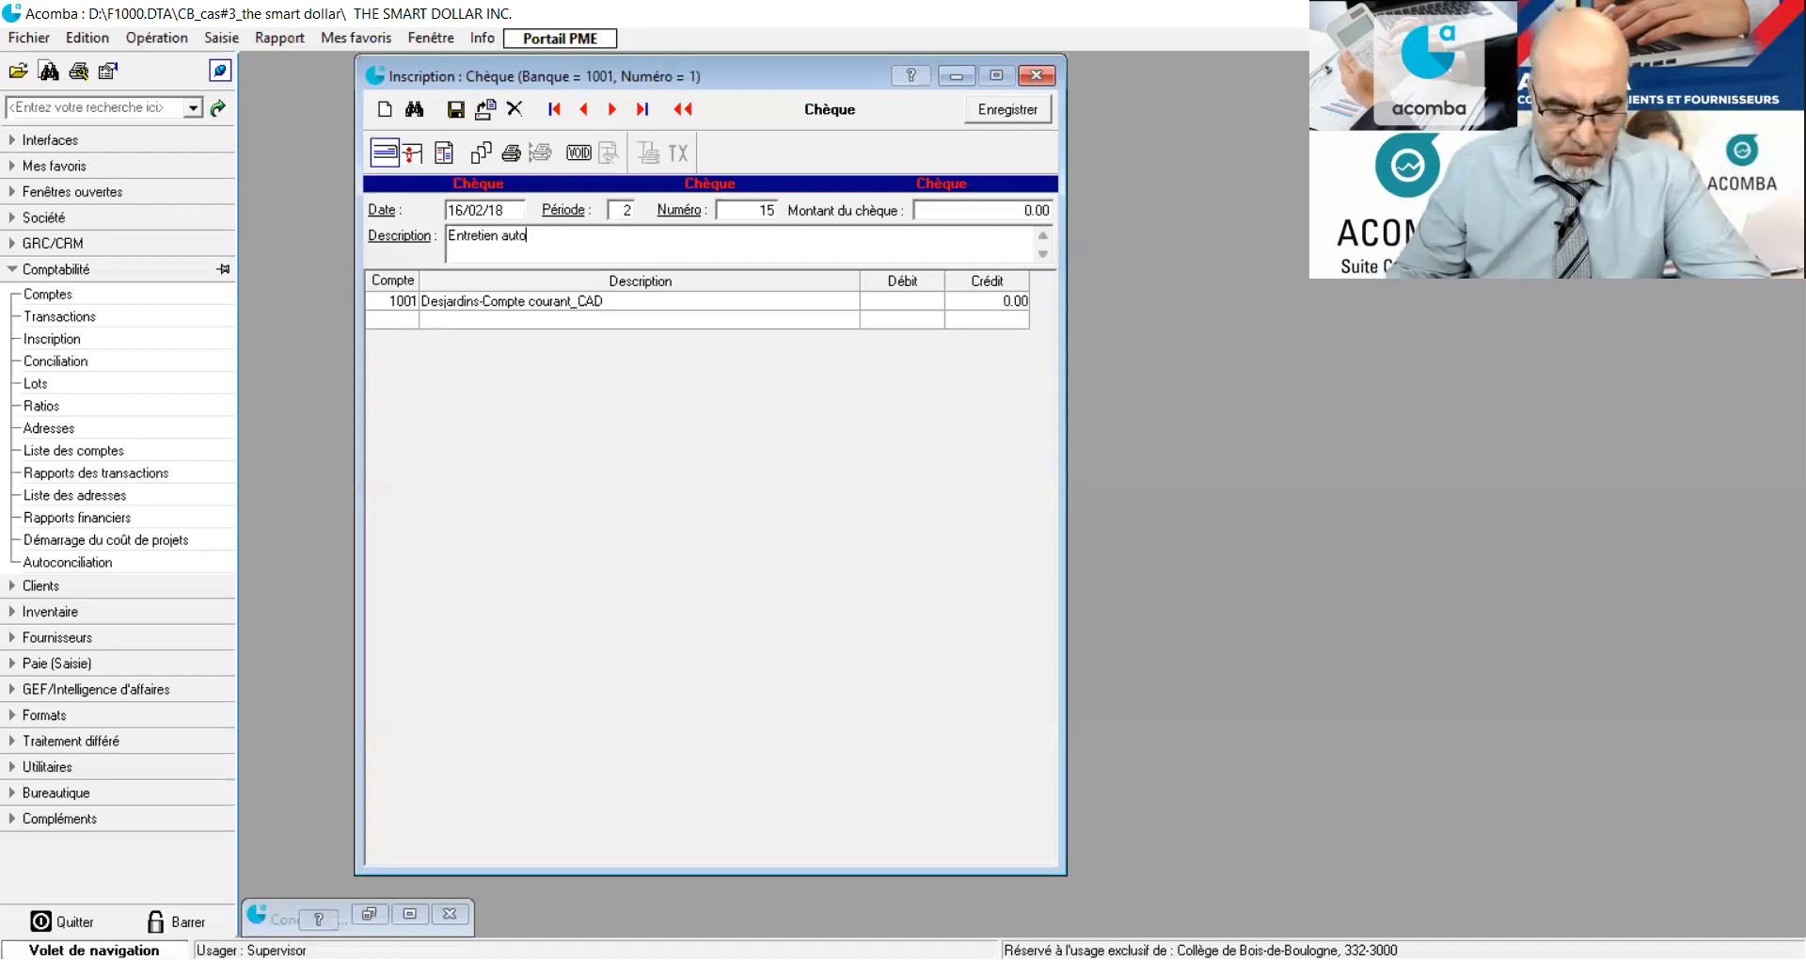
Add a line for ledger account 8291 (Entret./répar. - Véhicules) to the cheque with a debit of 1050.50.
{"action": "left_click", "coordinate": [393, 321]}
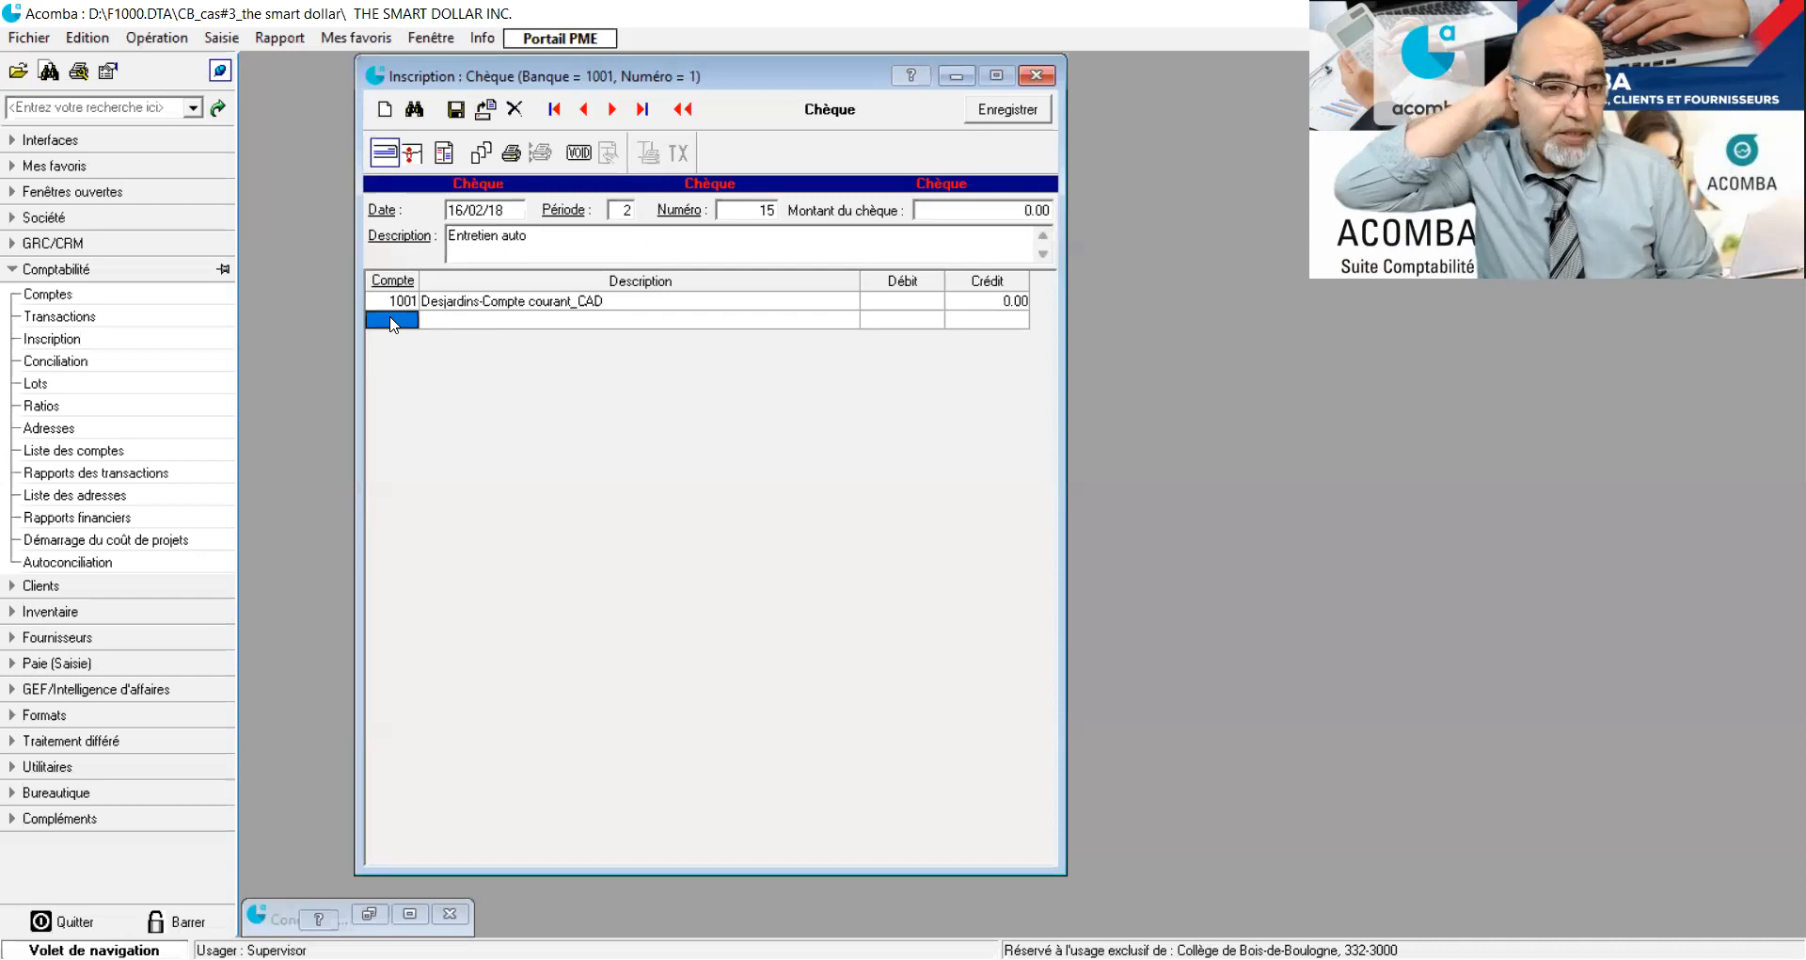
{"action": "type", "text": "8291"}
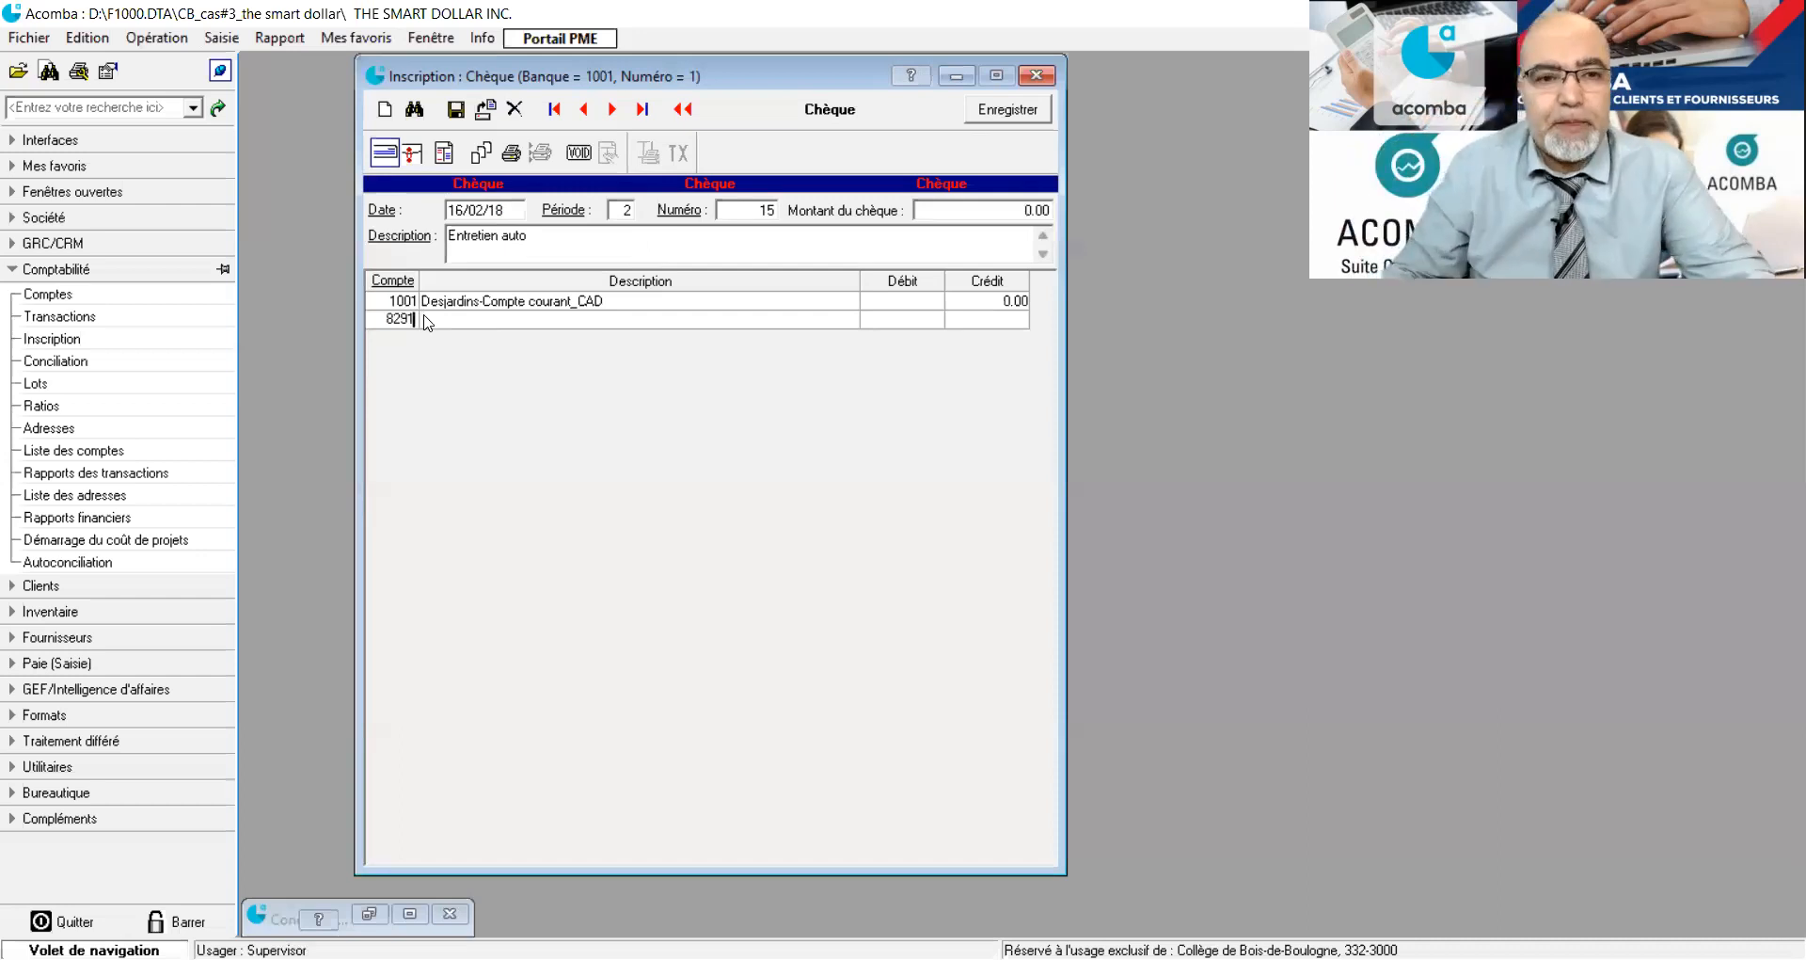
{"action": "key", "text": "Tab"}
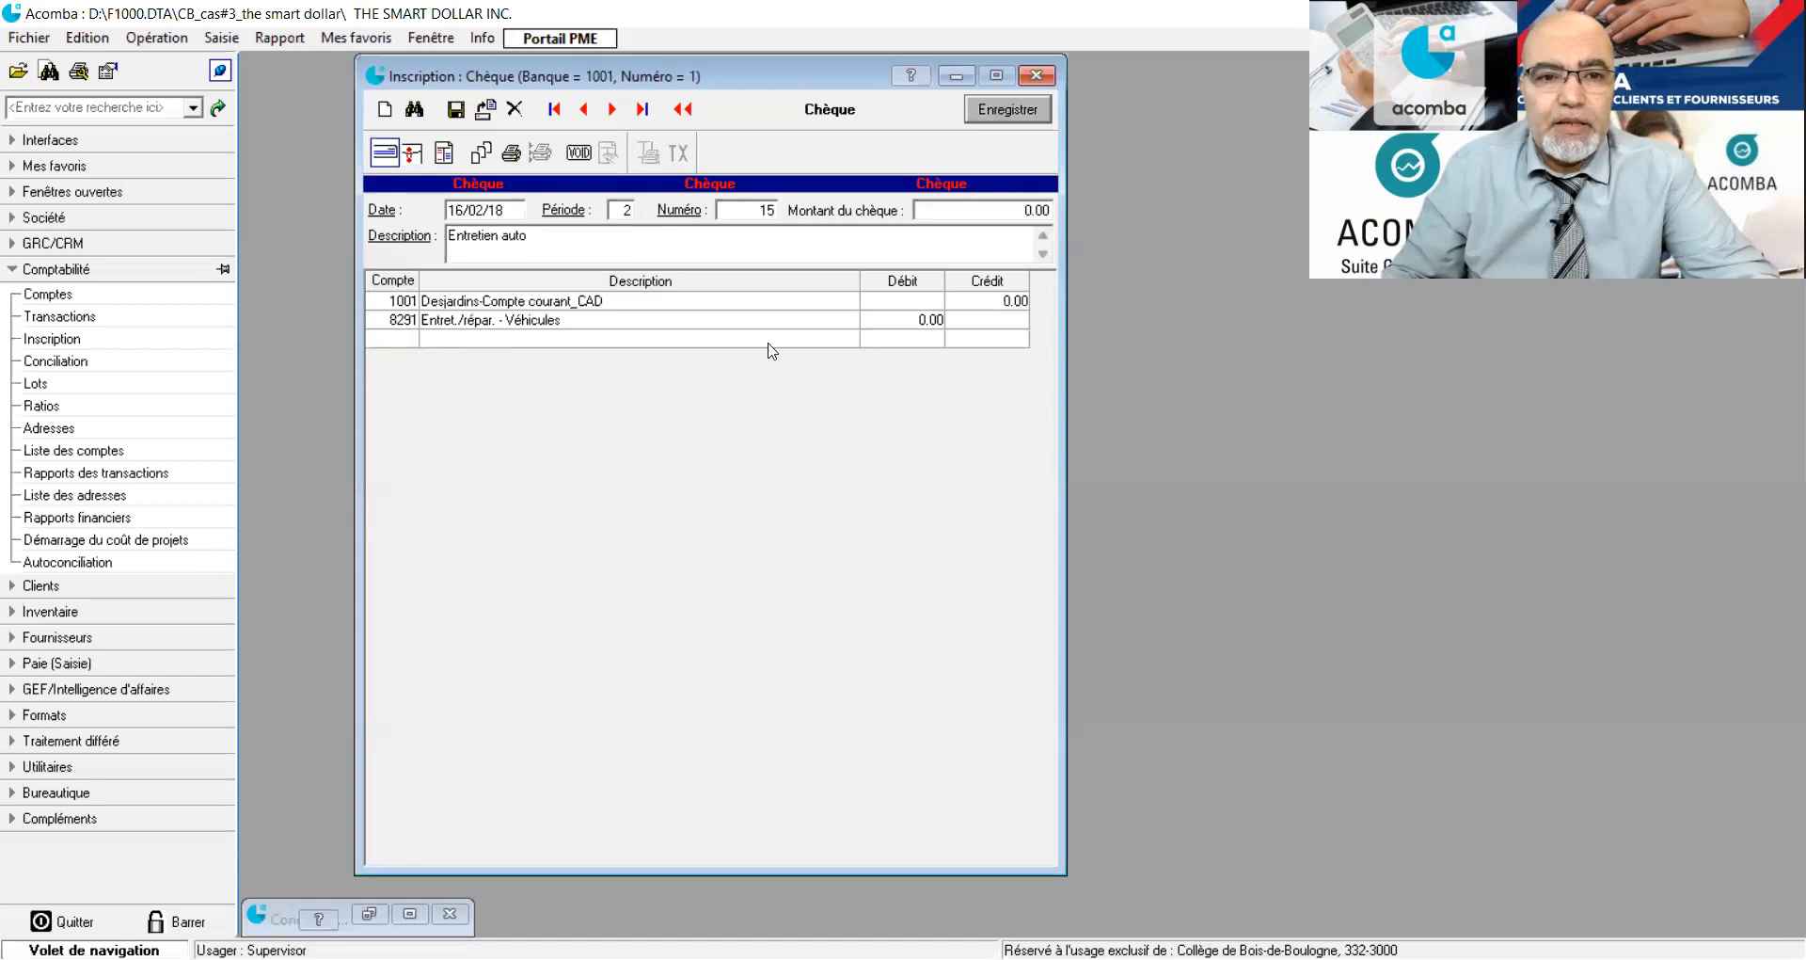
{"action": "left_click", "coordinate": [914, 321]}
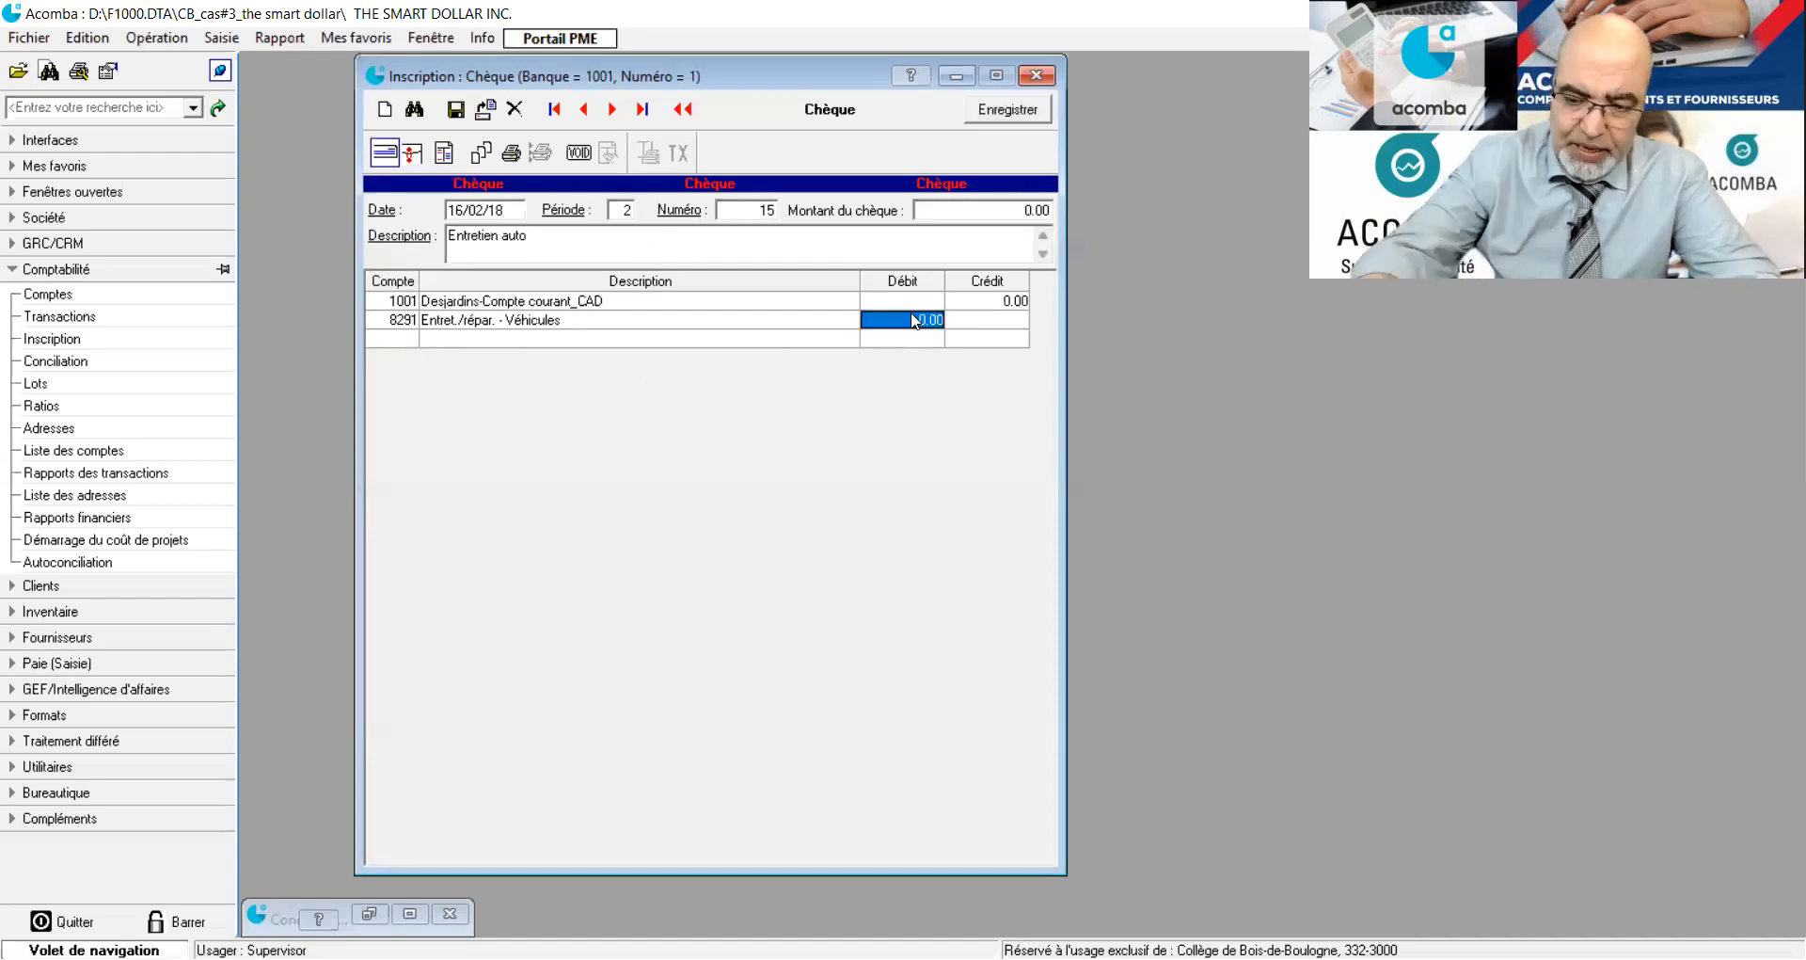
{"action": "type", "text": "10"}
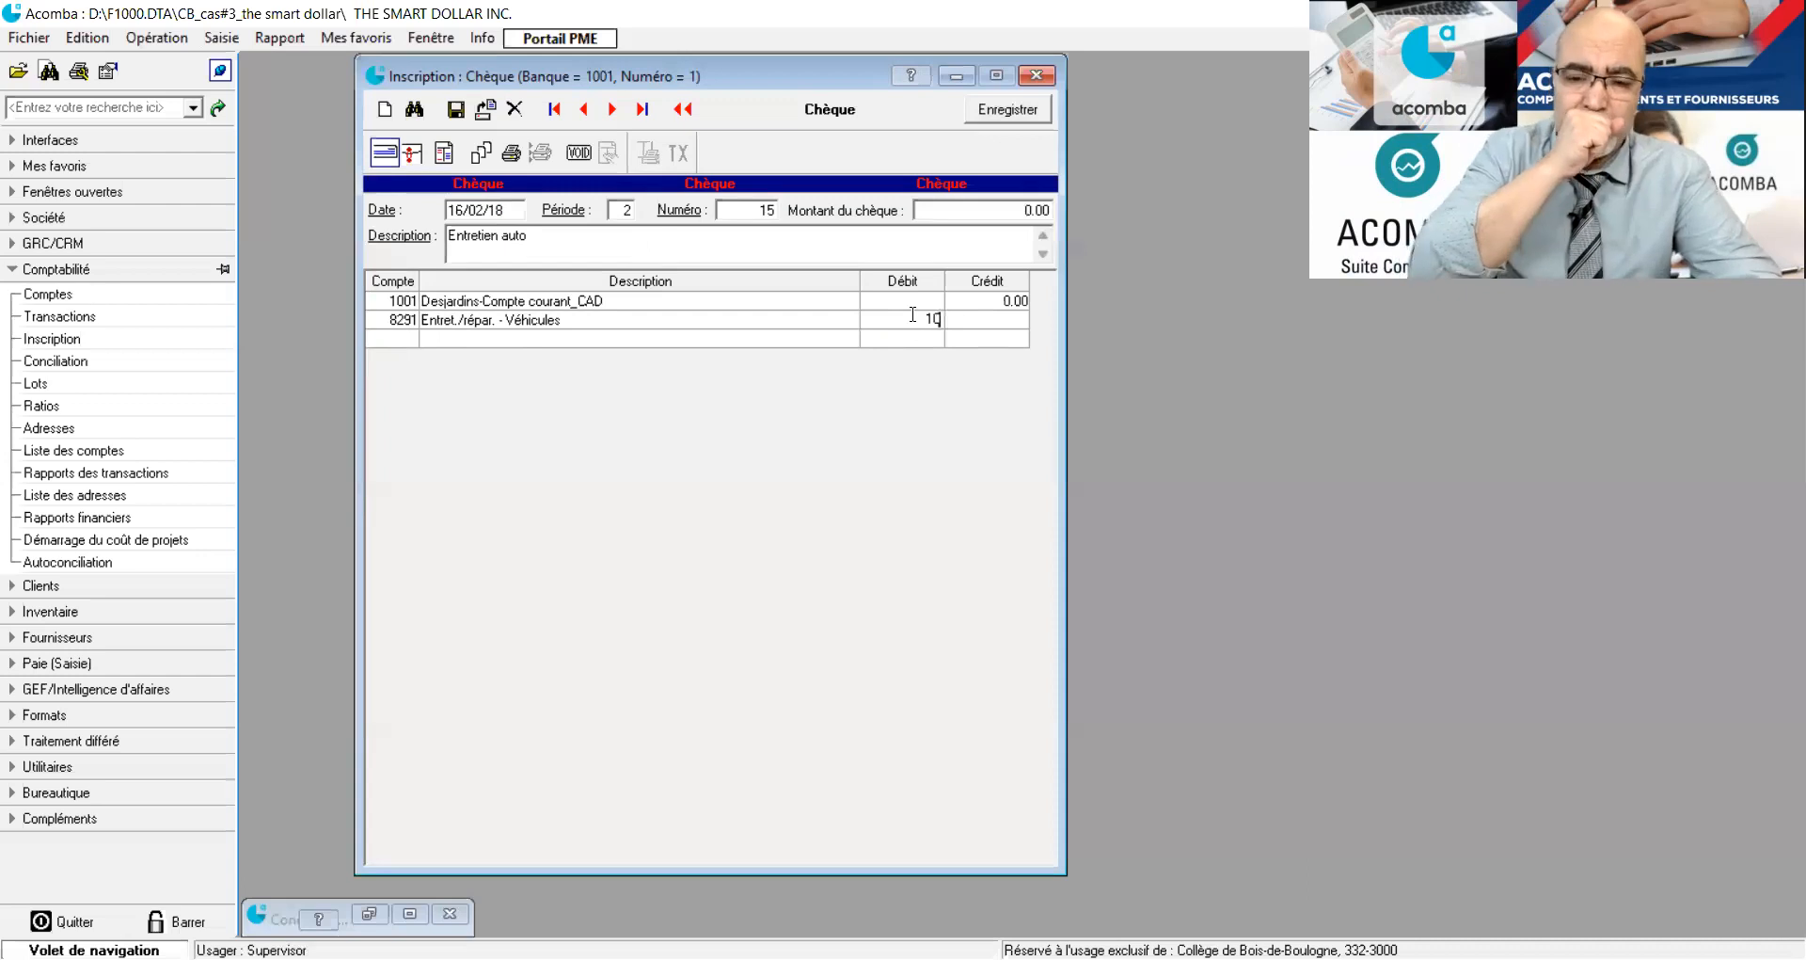
{"action": "type", "text": "50.50"}
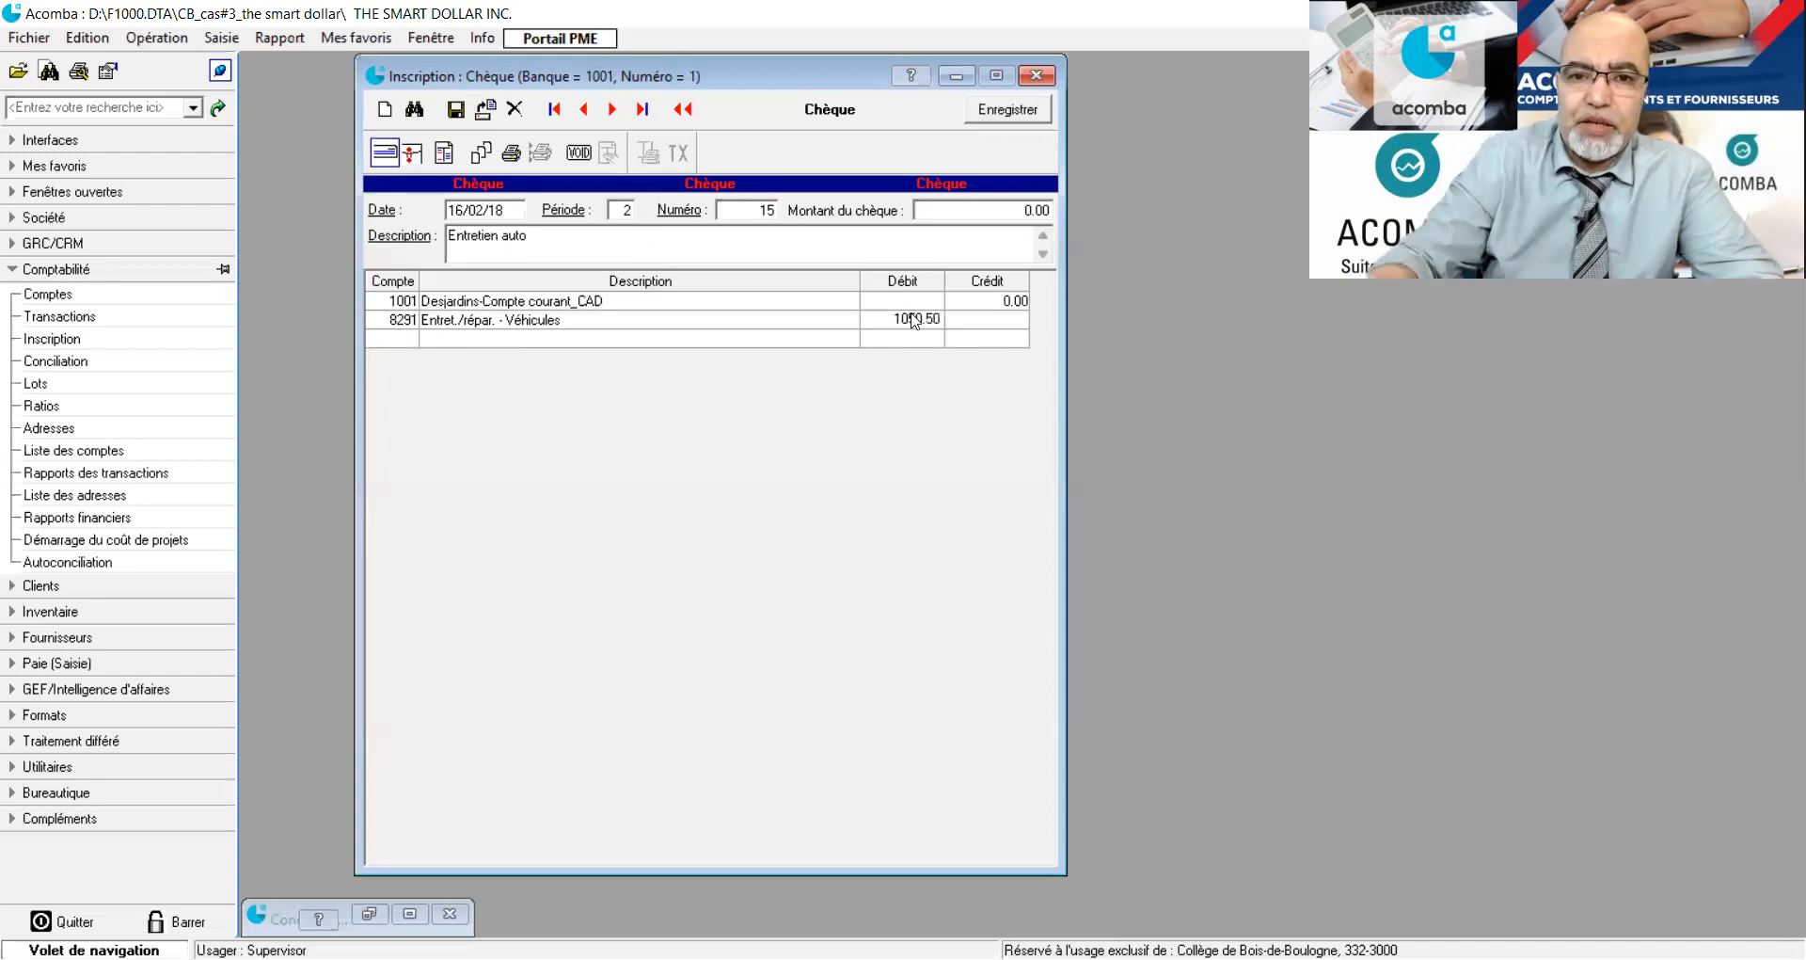
{"action": "key", "text": "Return"}
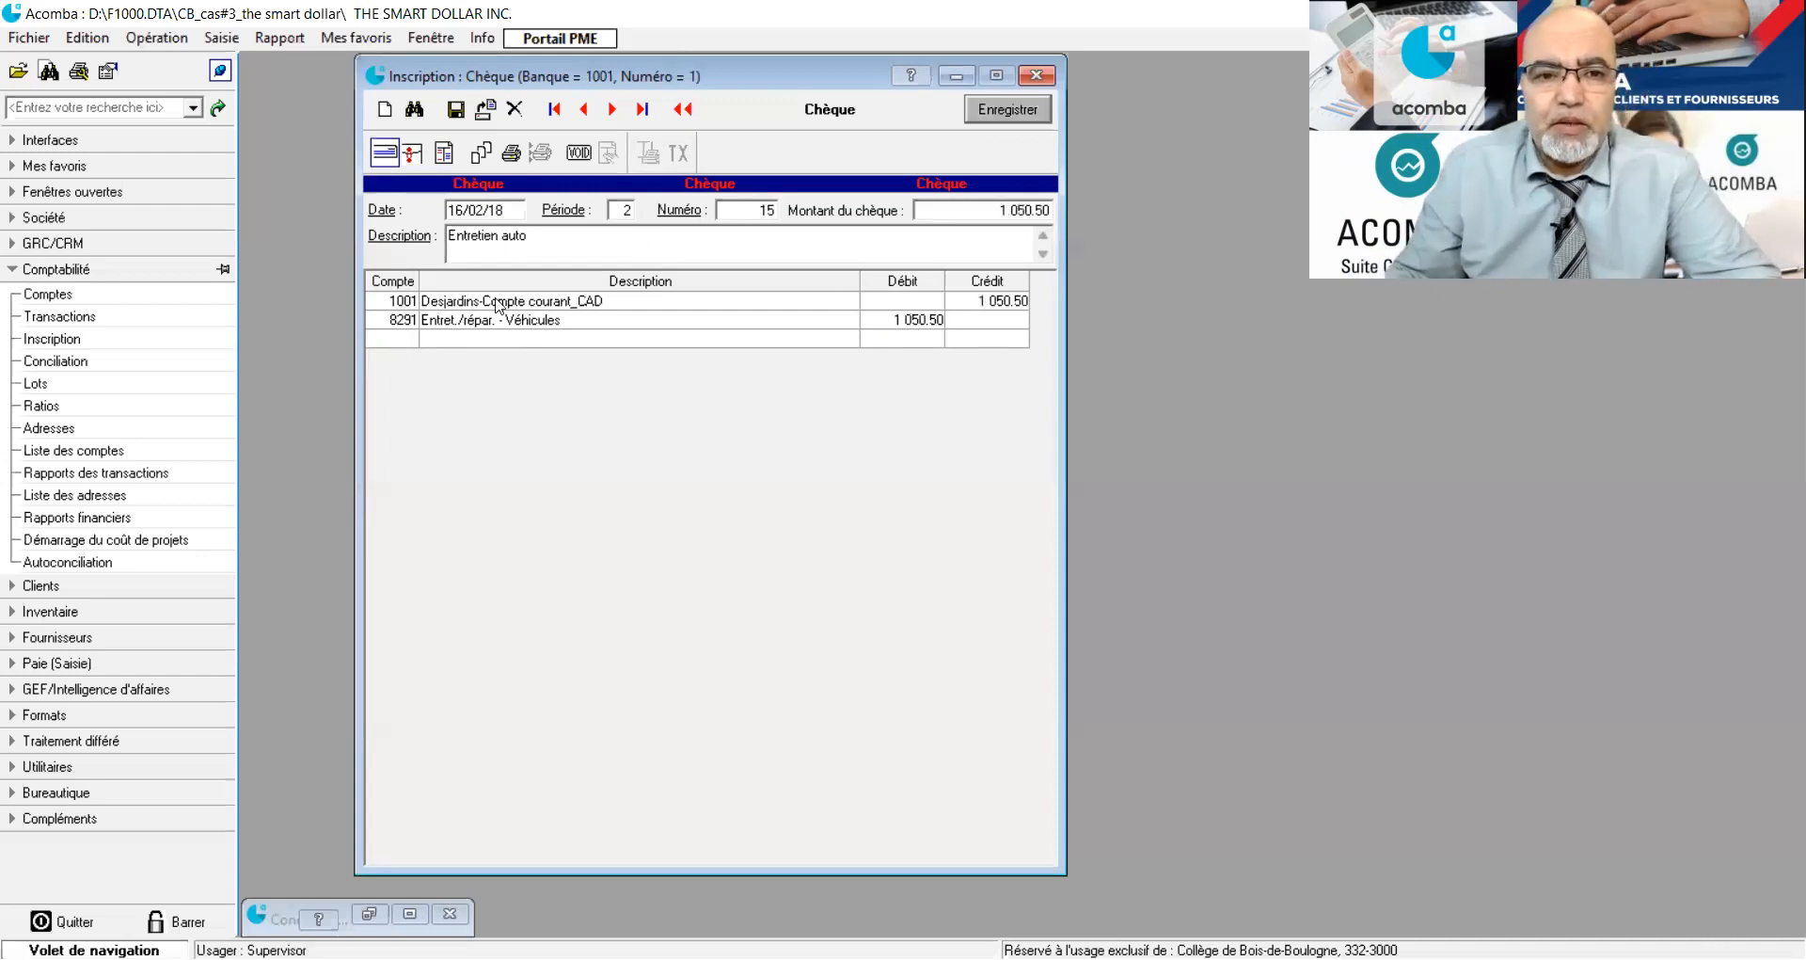
Split the TPS and TVP taxes out of the vehicle maintenance amount automatically and save the cheque.
{"action": "left_click", "coordinate": [384, 345]}
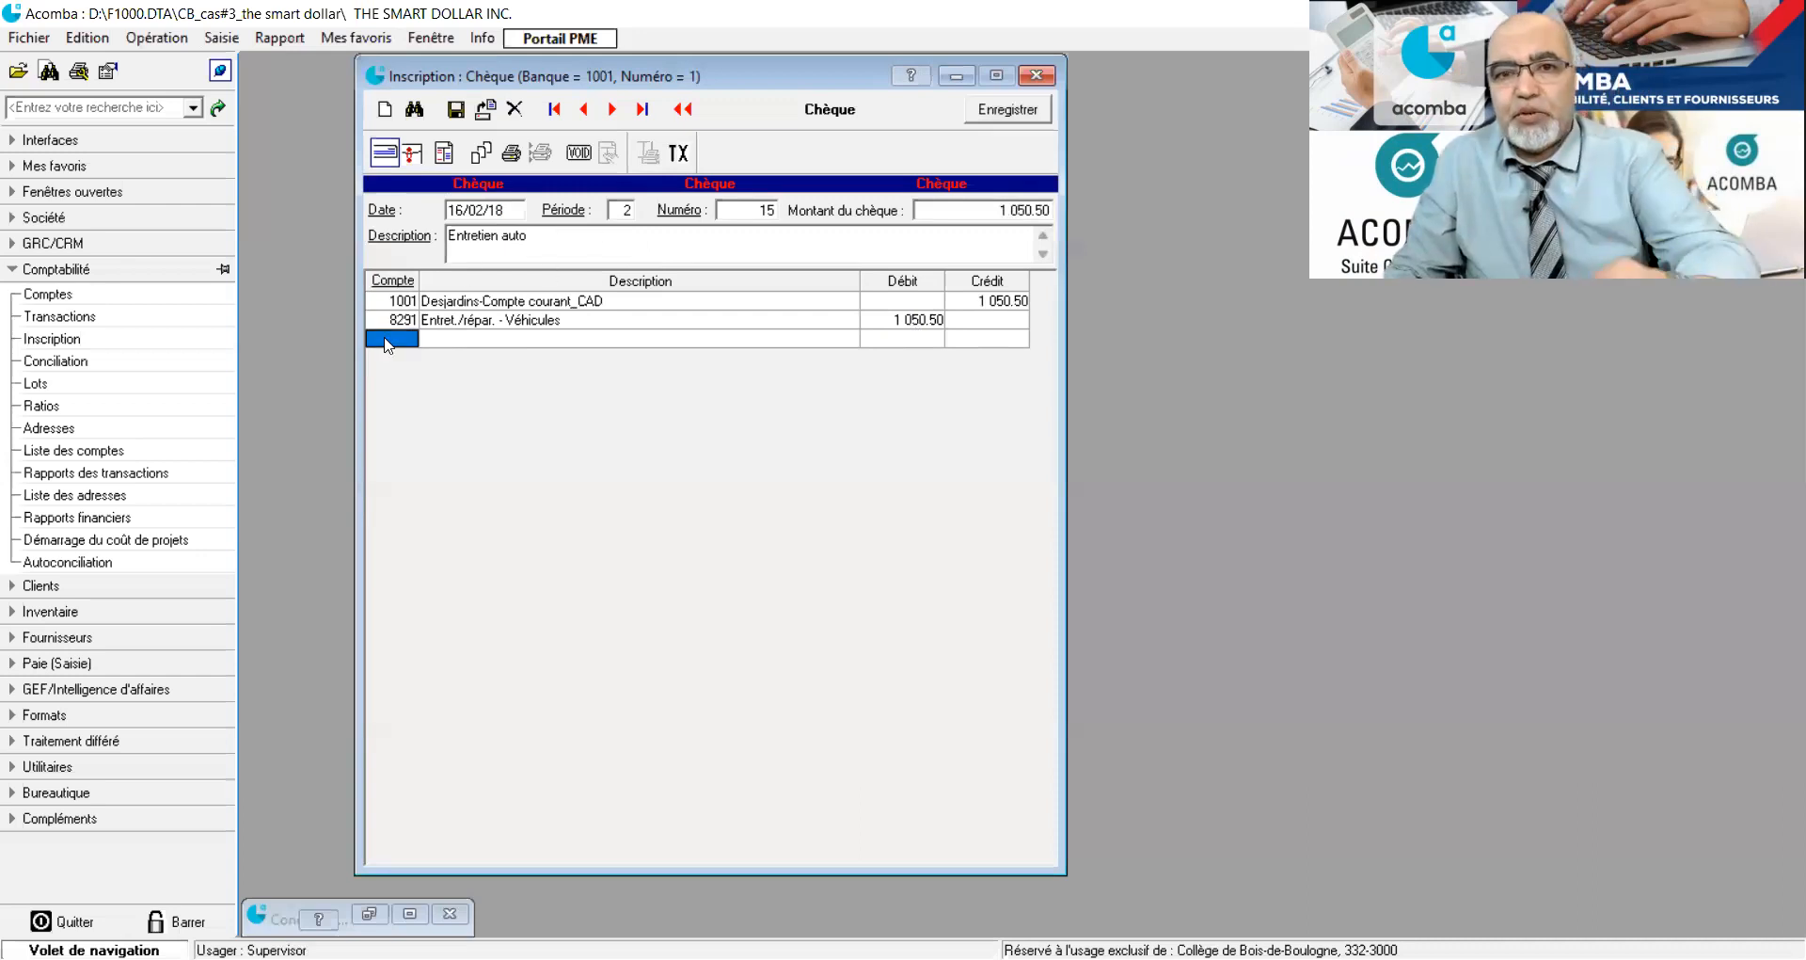
{"action": "key", "text": "t"}
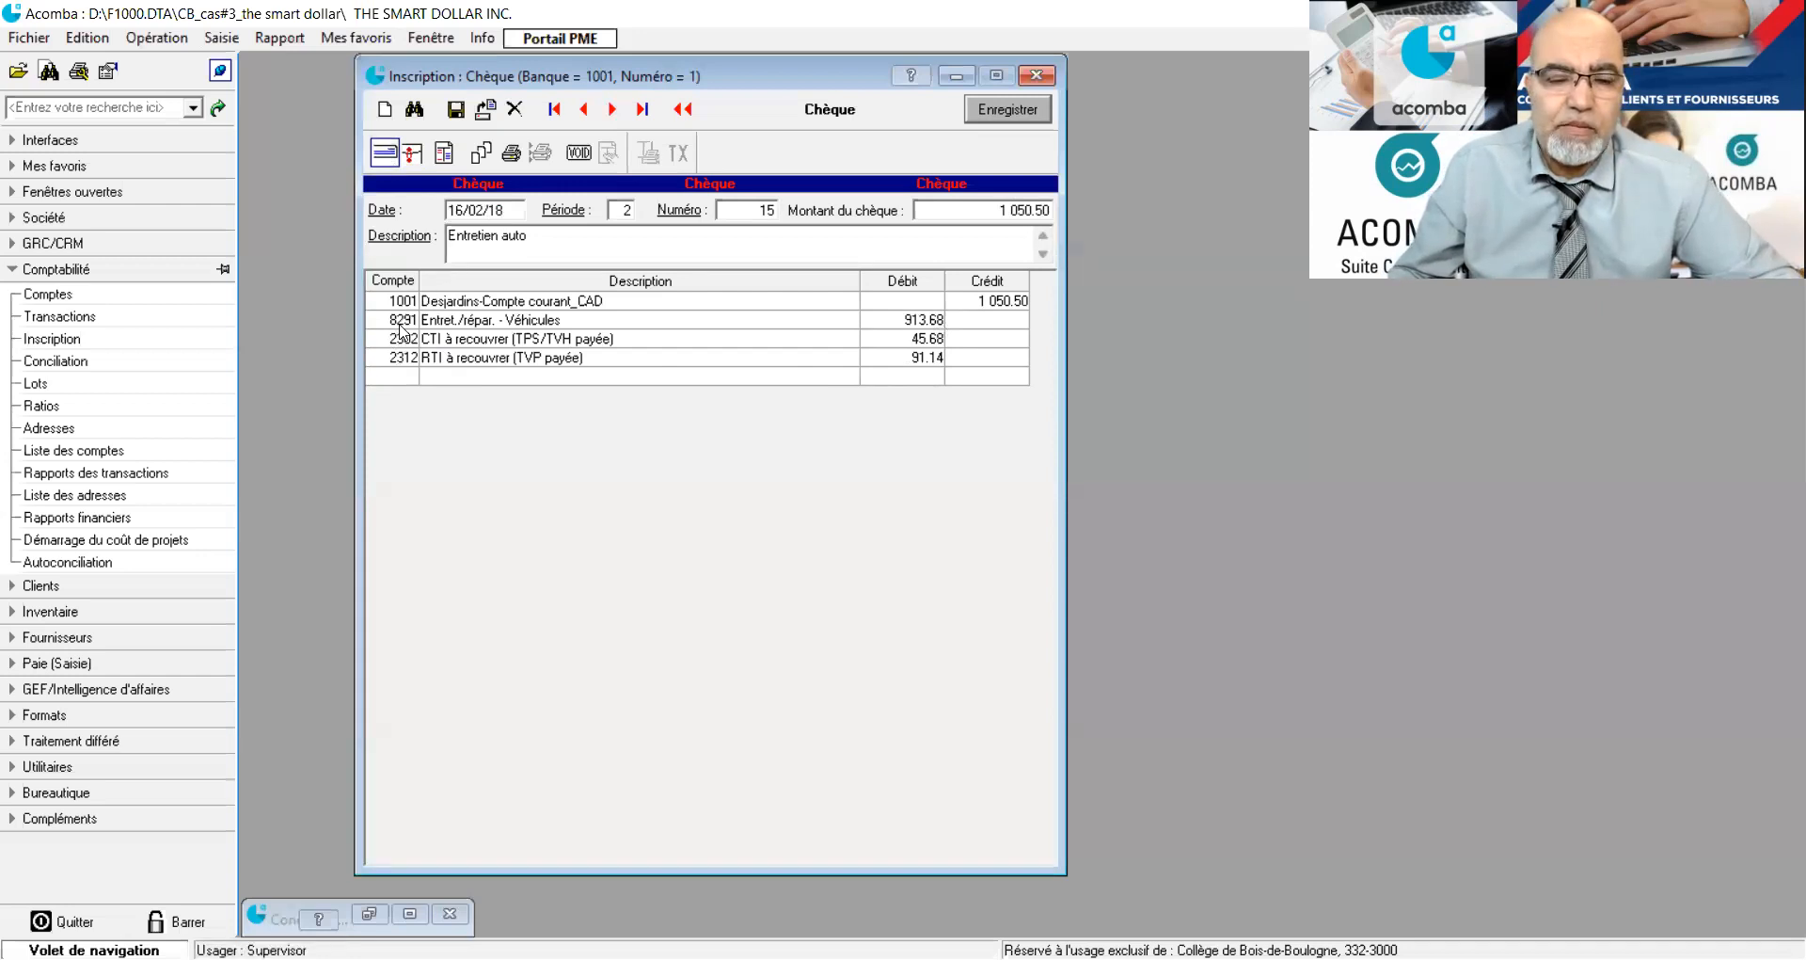
{"action": "left_click", "coordinate": [452, 115]}
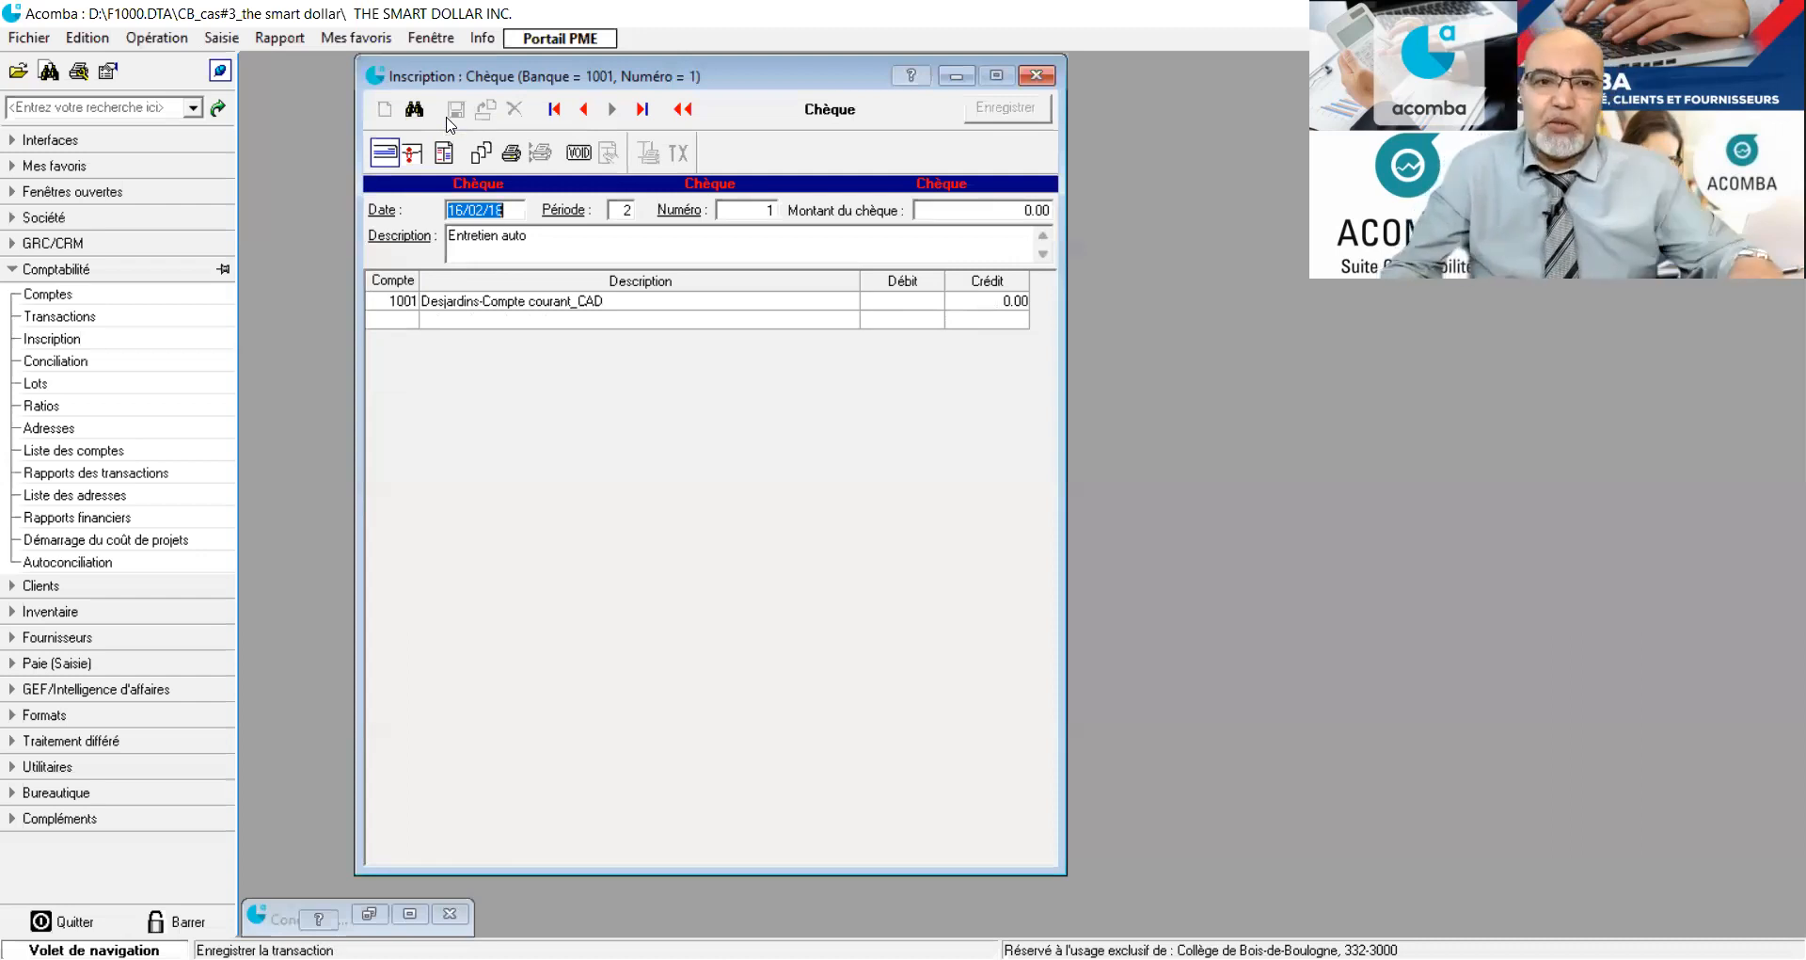
Switch the entry to a deposit and date it 20/02/18.
{"action": "left_click", "coordinate": [413, 154]}
{"action": "left_click_drag", "start_coordinate": [461, 207], "coordinate": [448, 208]}
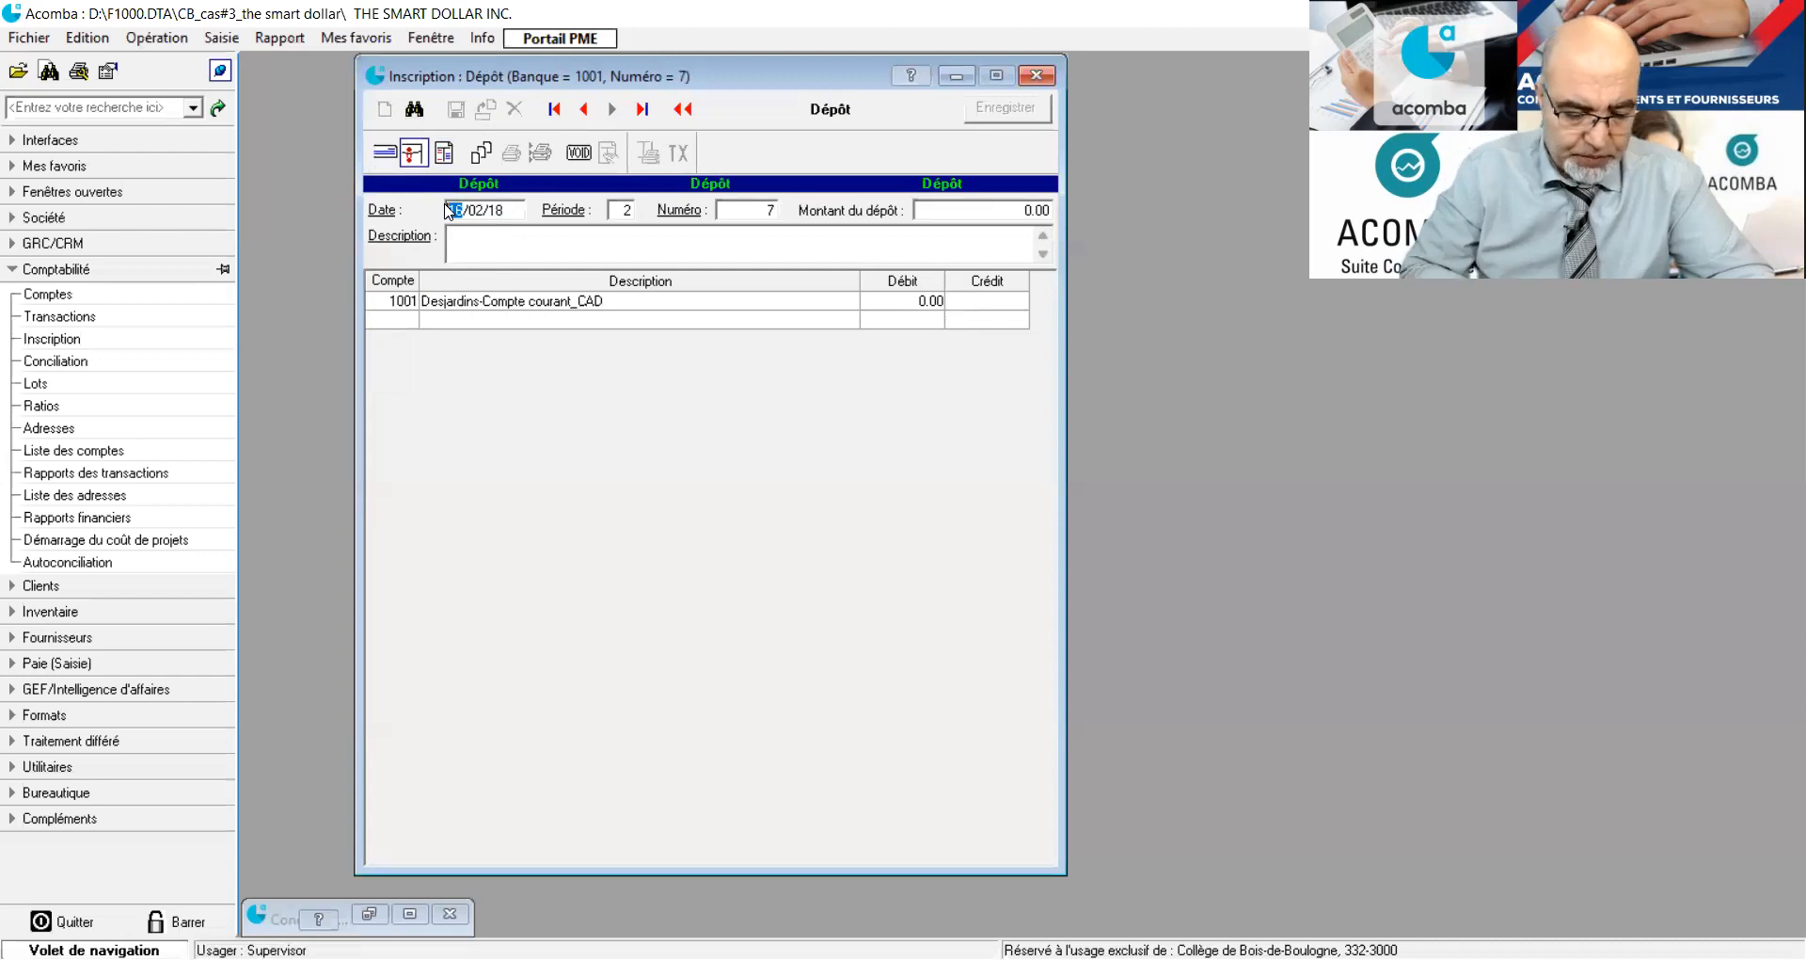
{"action": "type", "text": "16"}
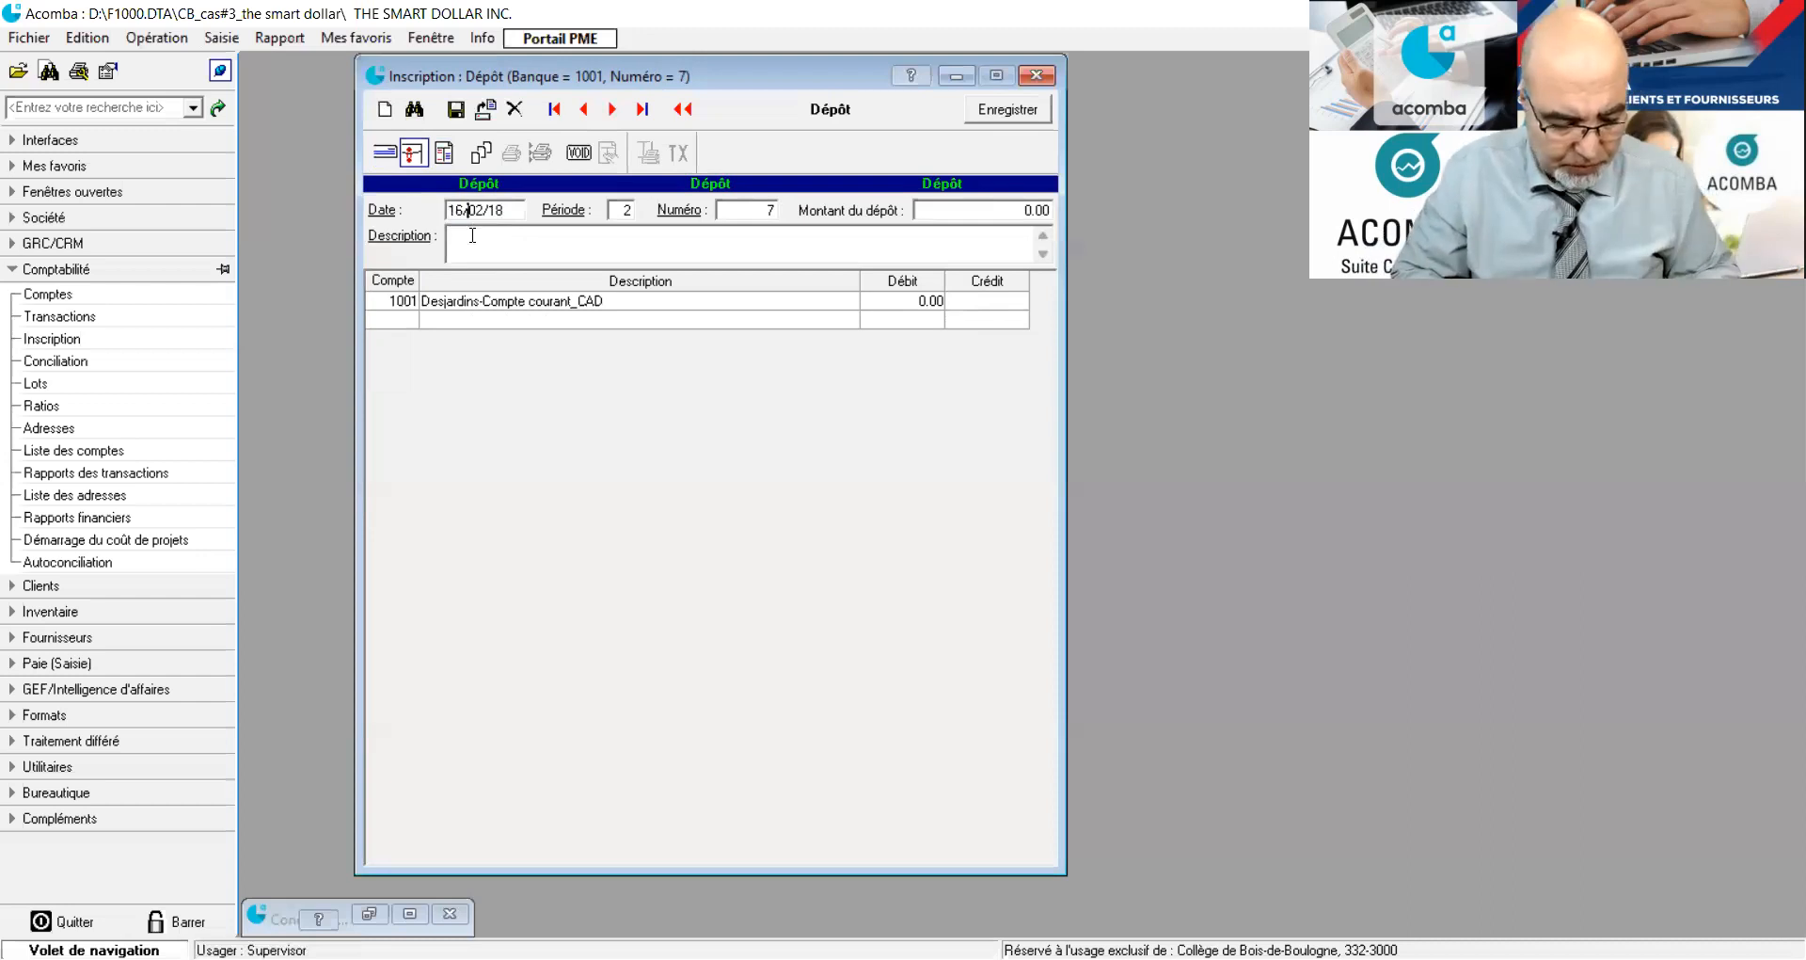
{"action": "key", "text": "BackSpace"}
{"action": "key", "text": "BackSpace"}
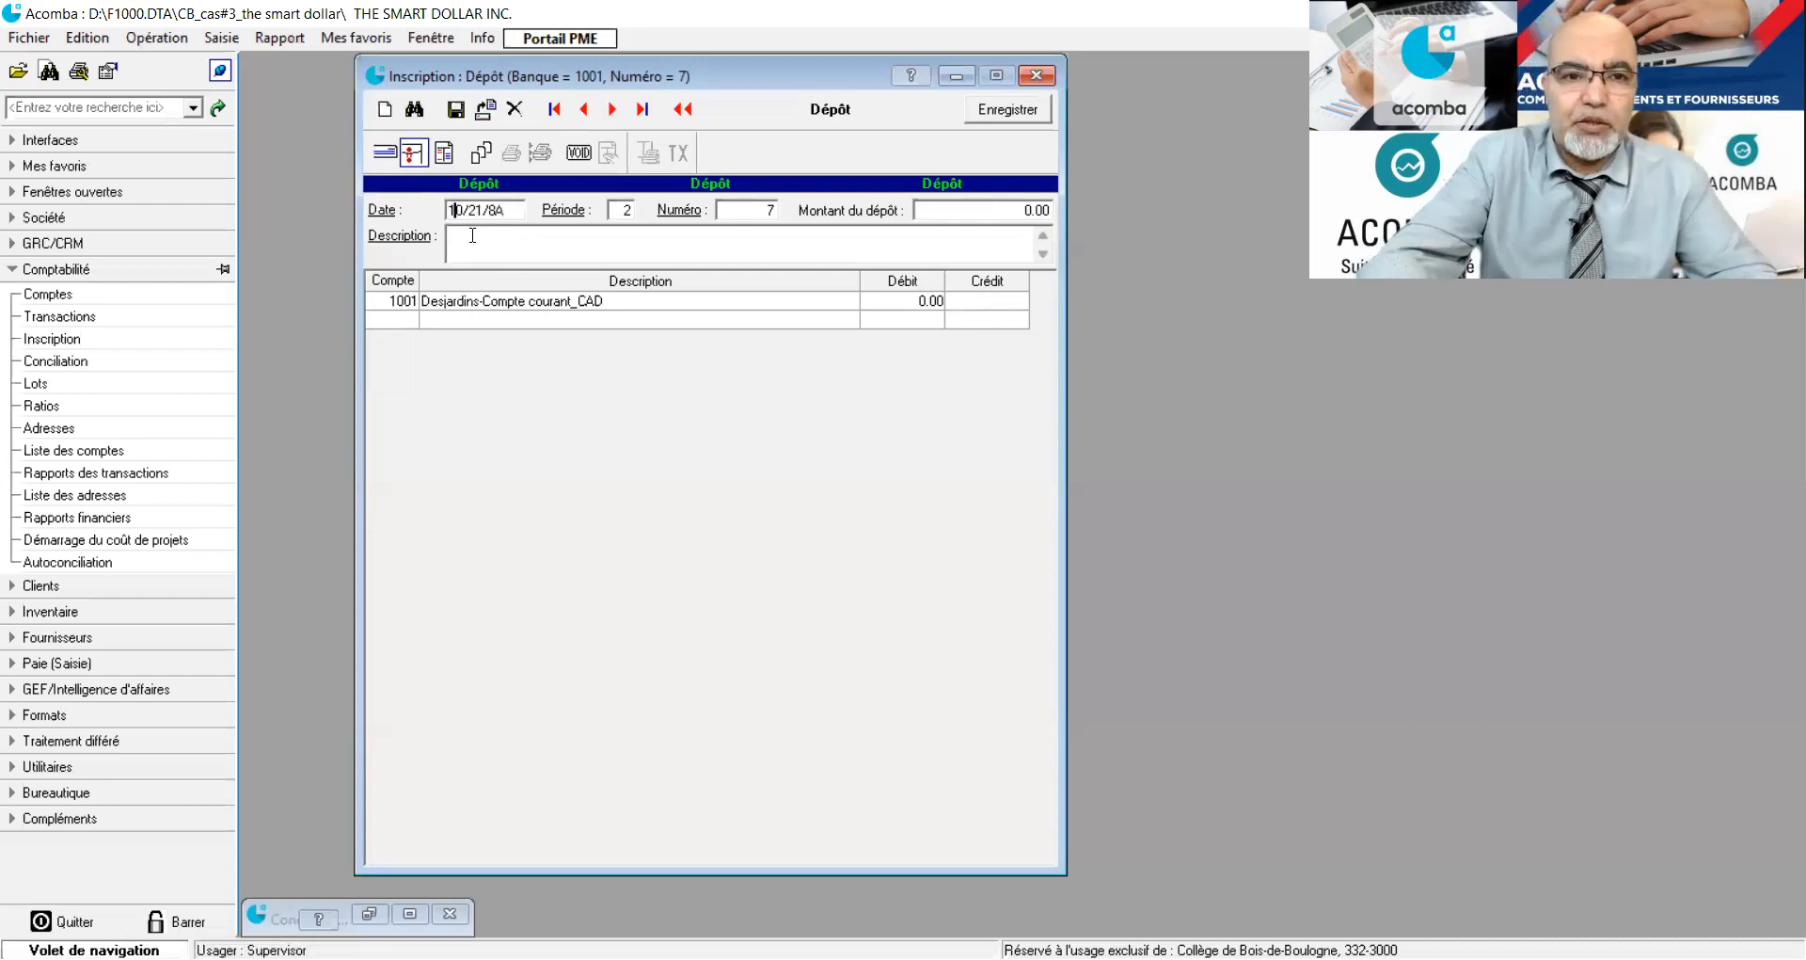
{"action": "type", "text": "20"}
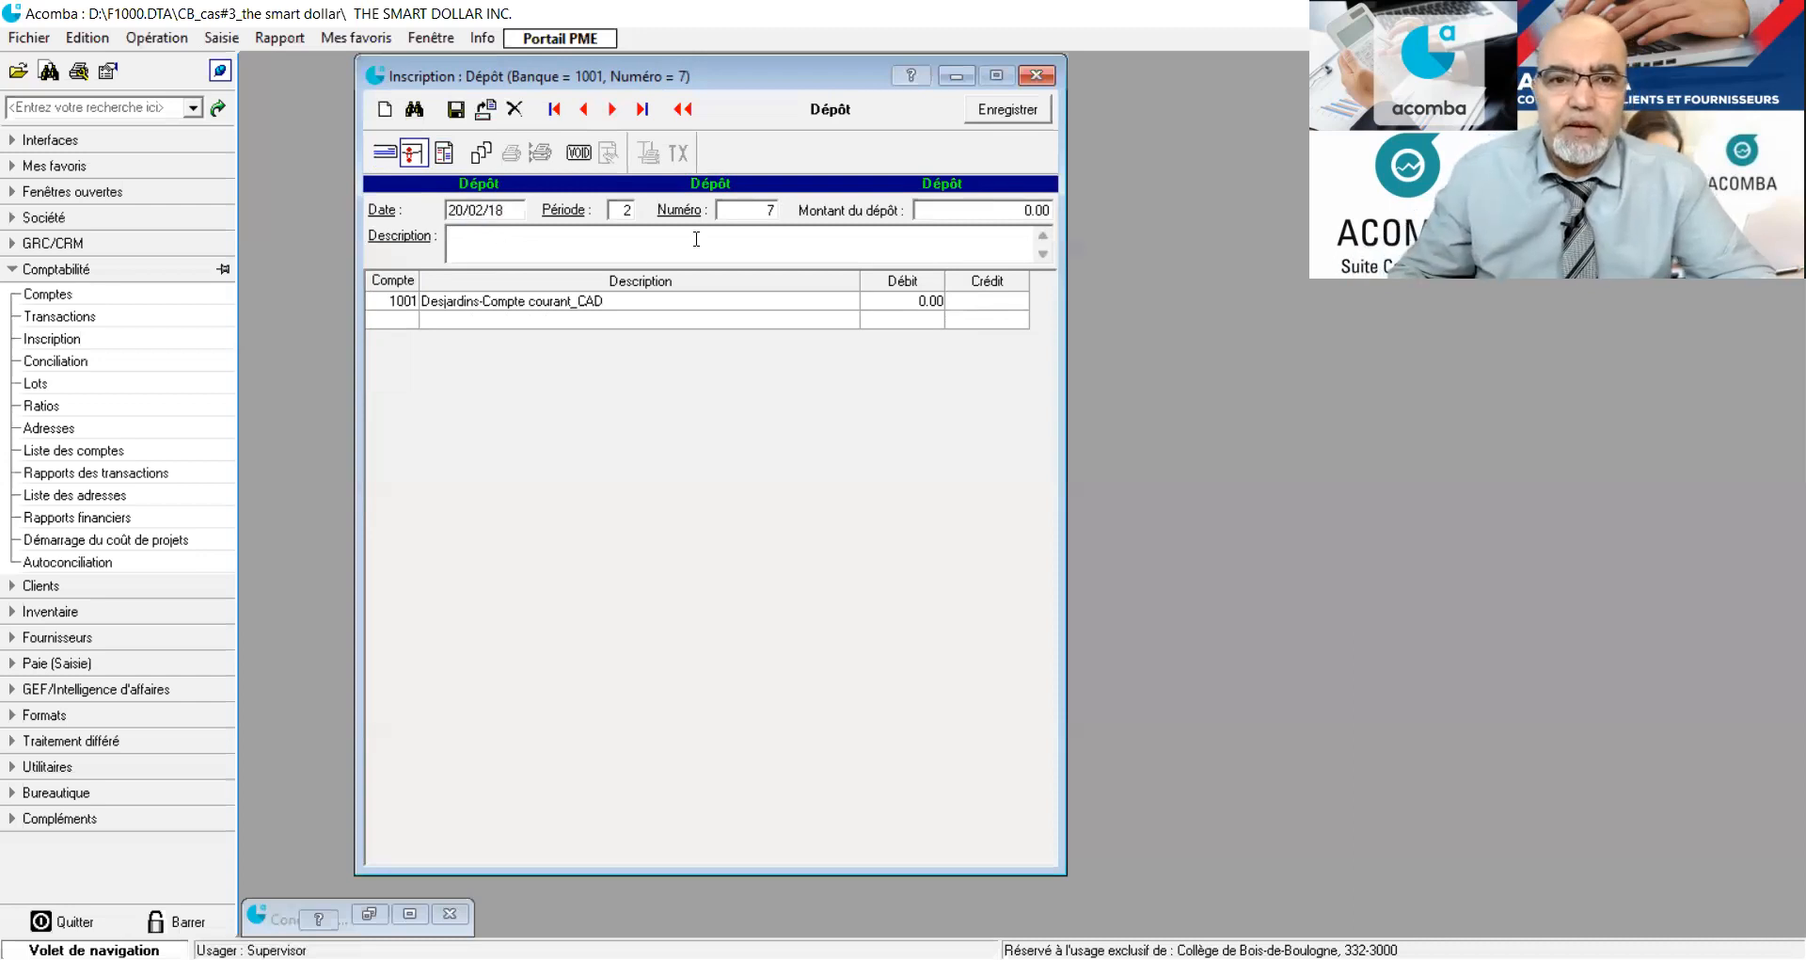
Set the deposit number to 200 and enter the description "Client Transtravel".
{"action": "key", "text": "Tab"}
{"action": "type", "text": "200"}
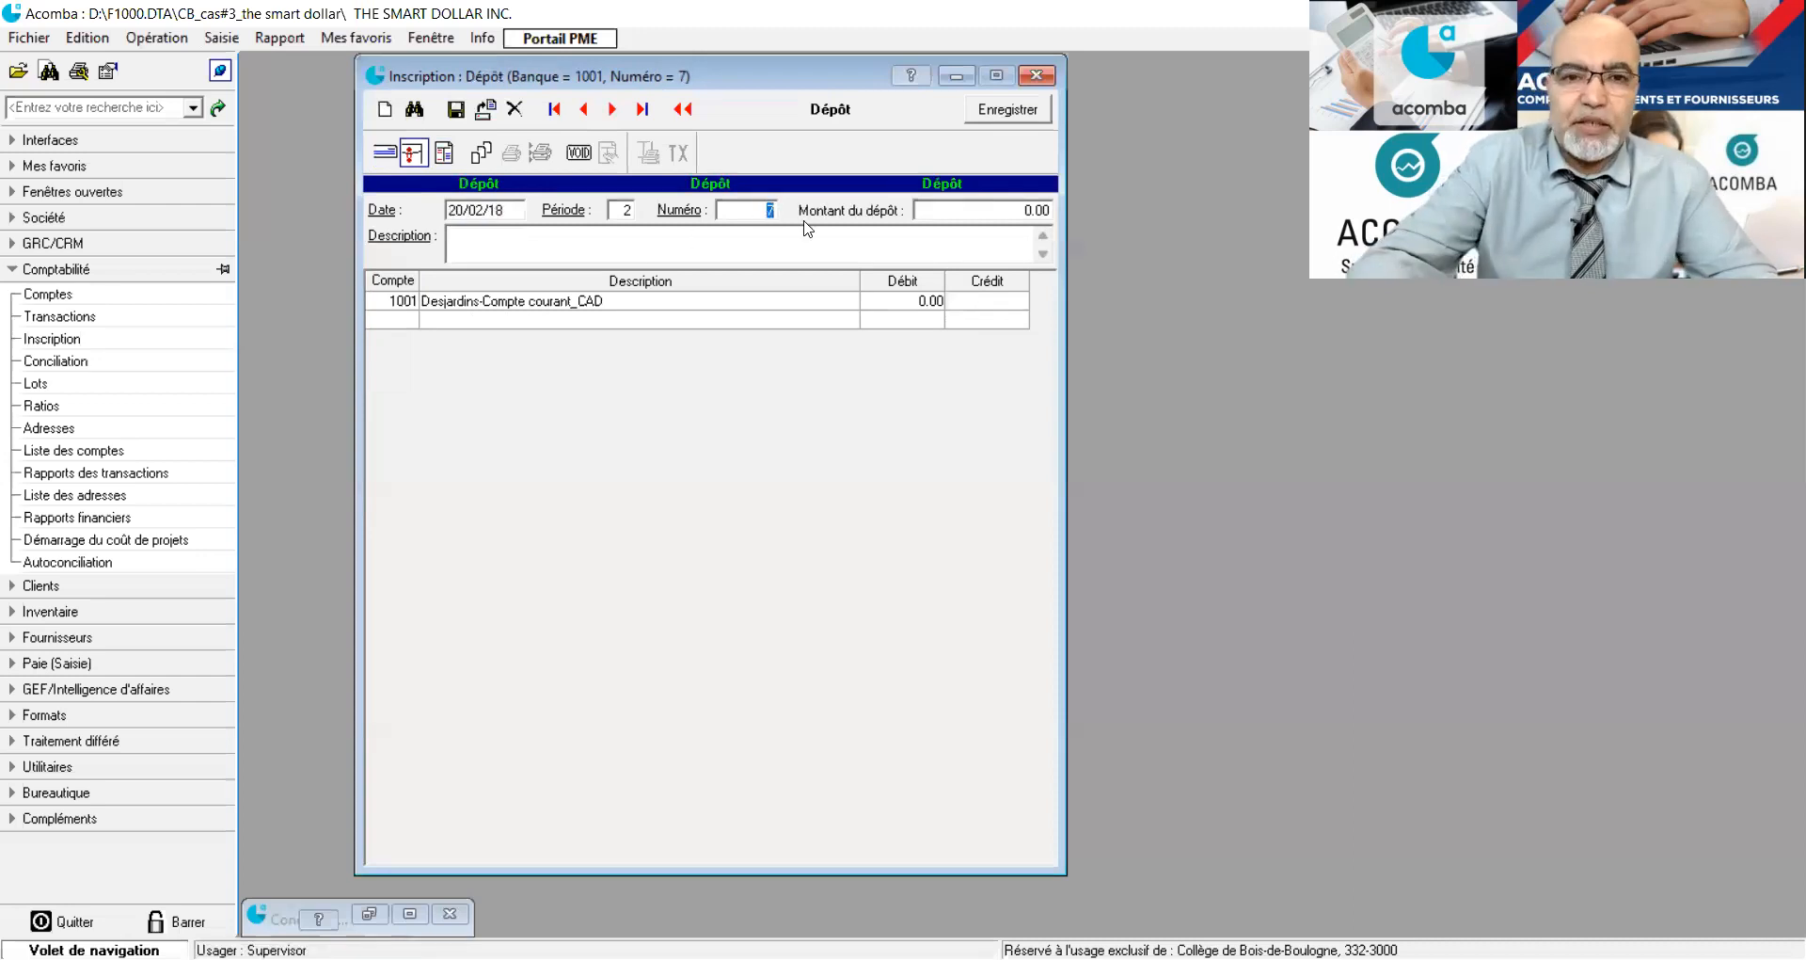
{"action": "left_click", "coordinate": [598, 236]}
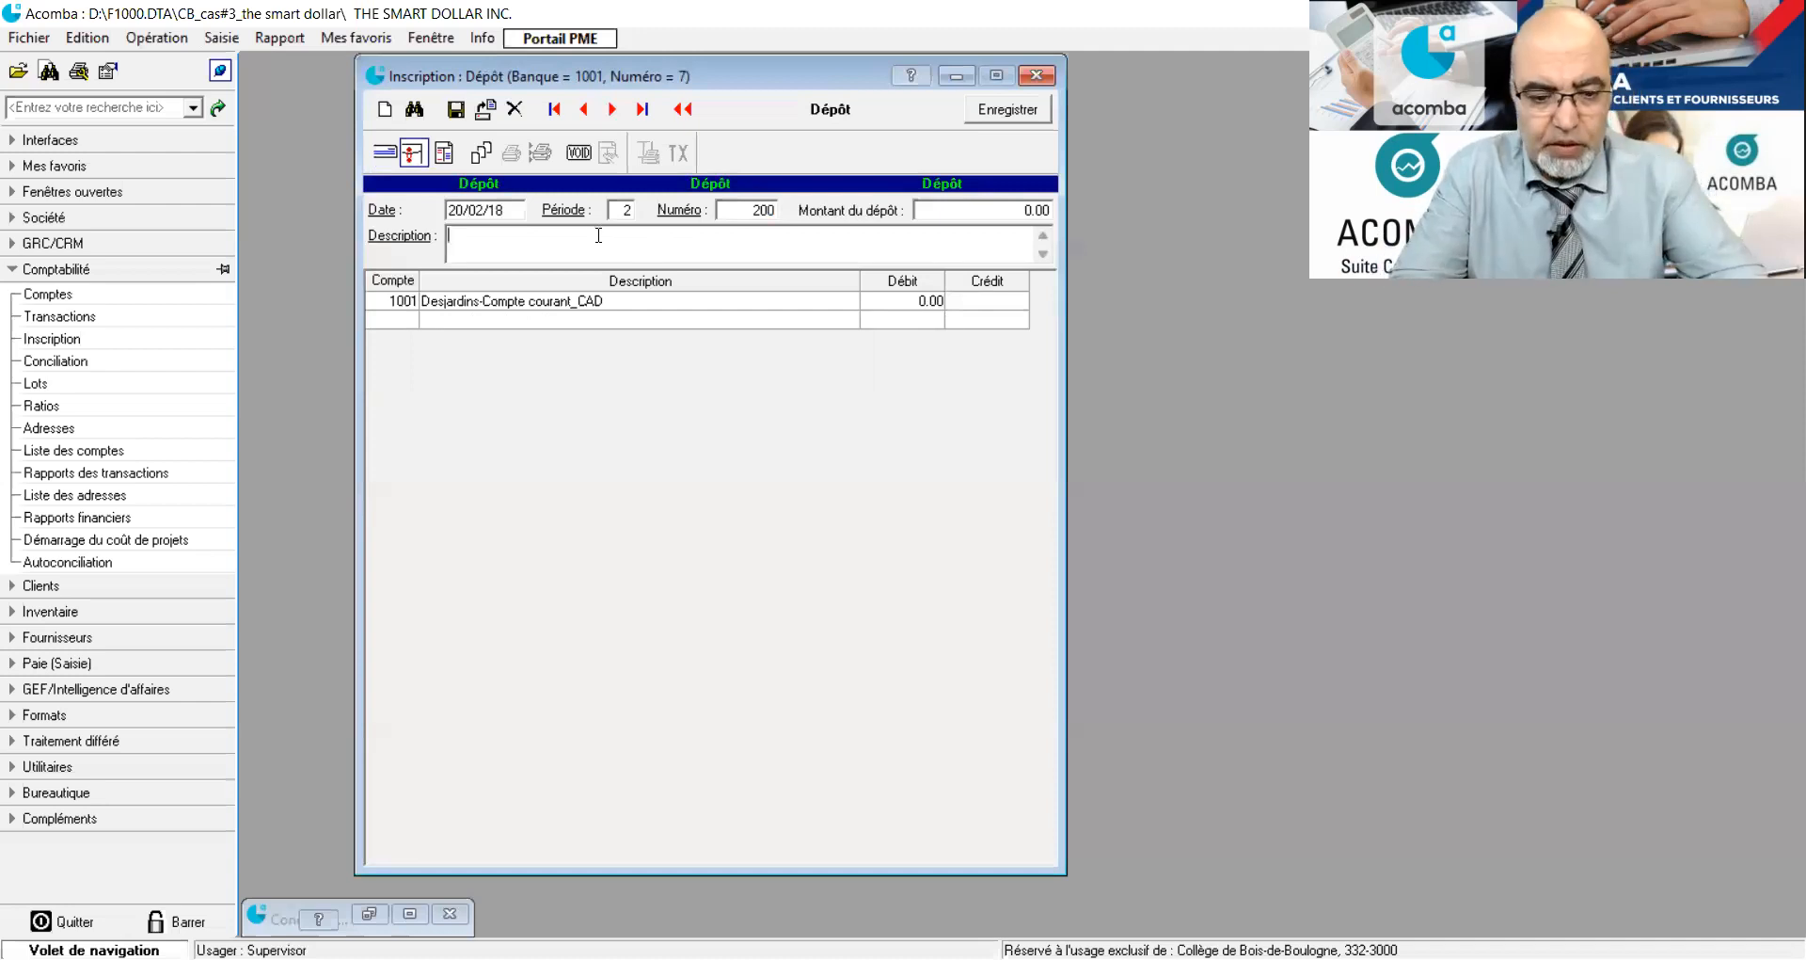
{"action": "type", "text": "Client "}
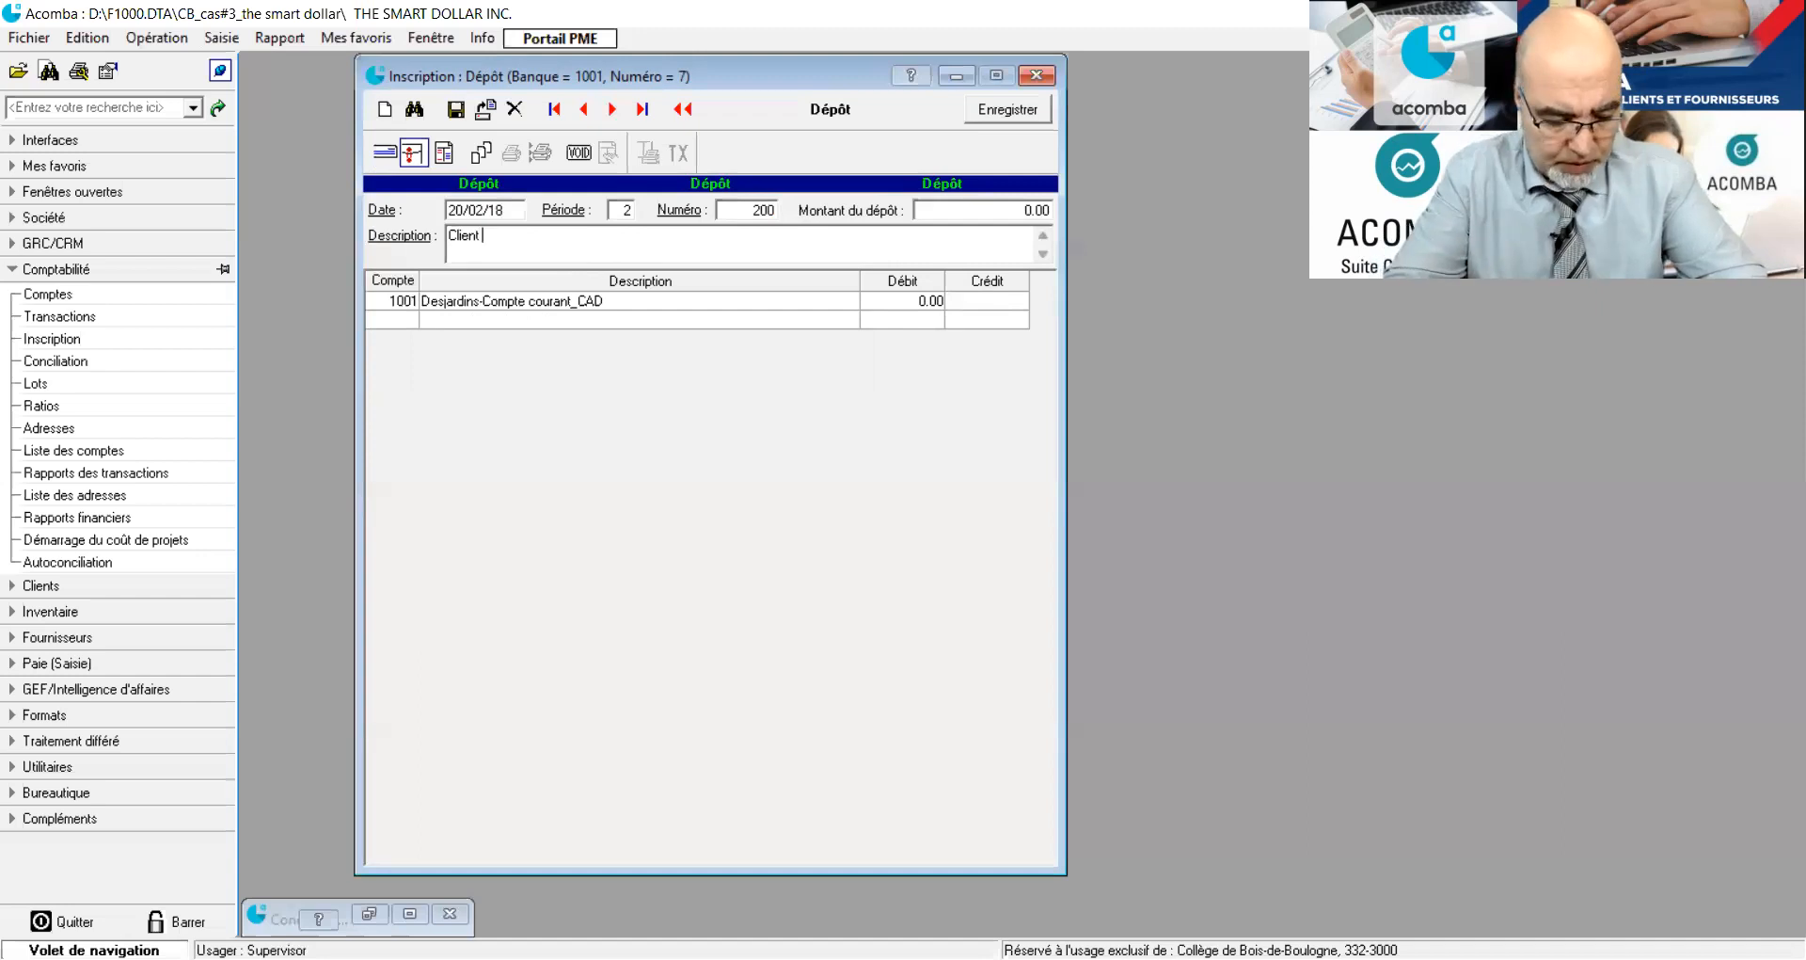
{"action": "type", "text": "Trans"}
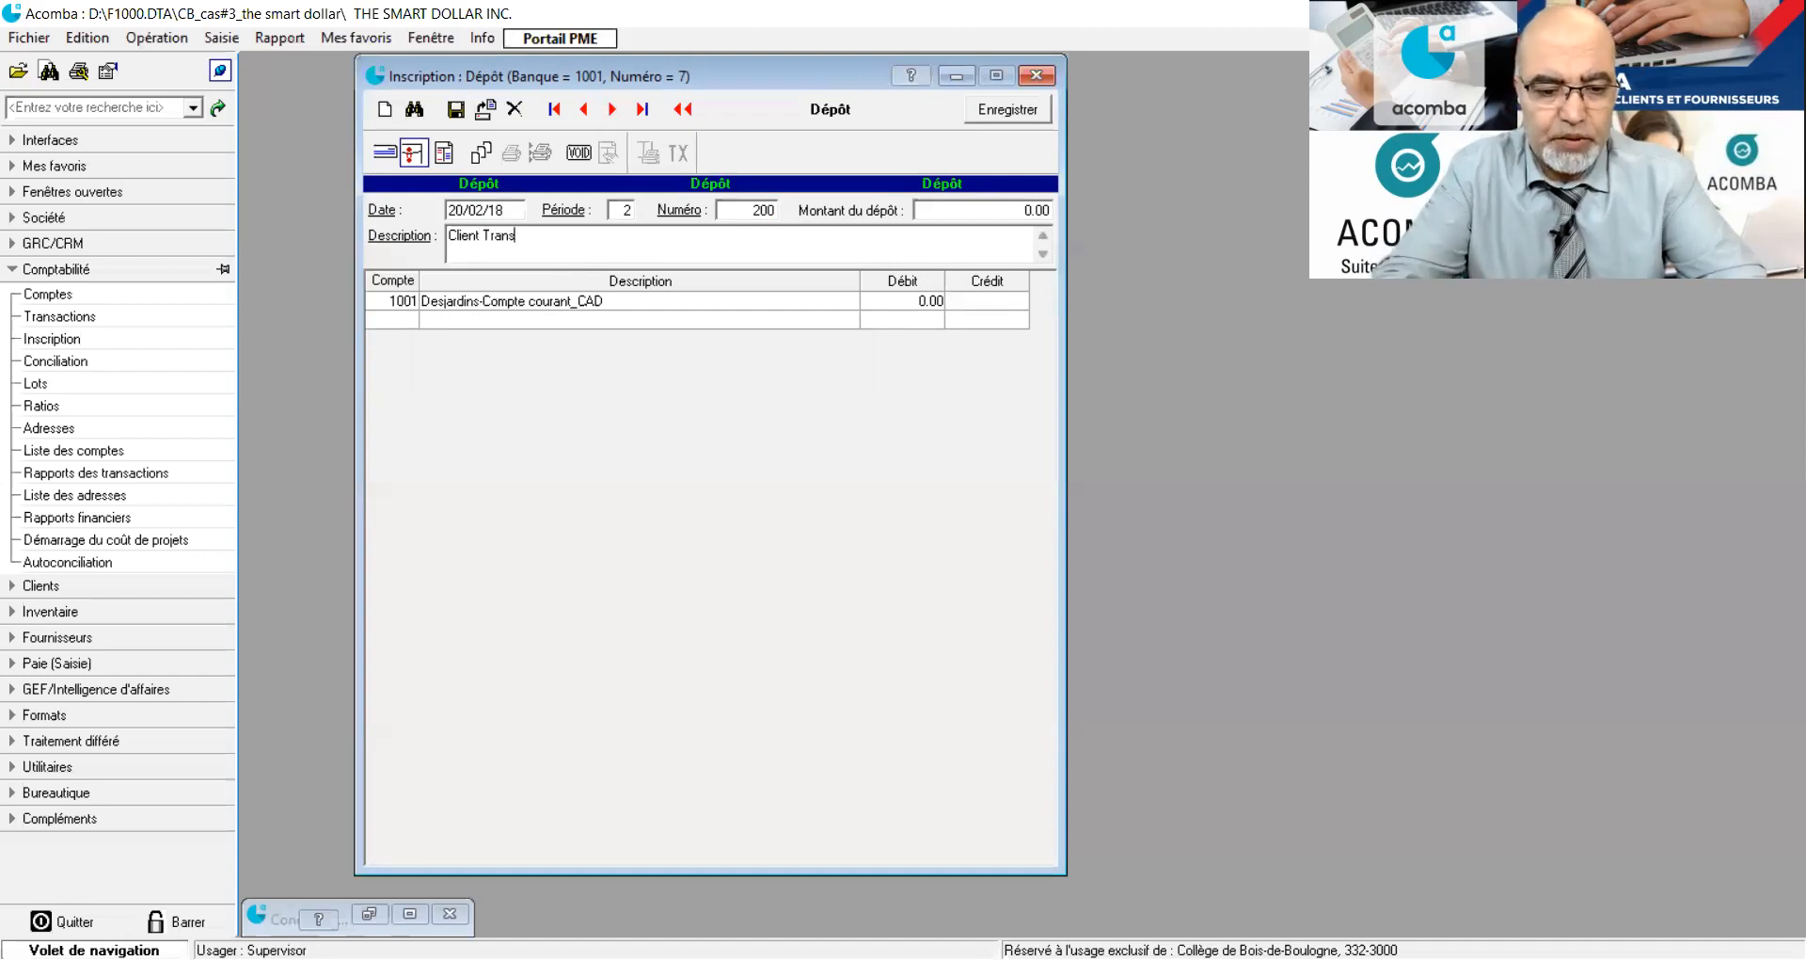
{"action": "type", "text": "travel"}
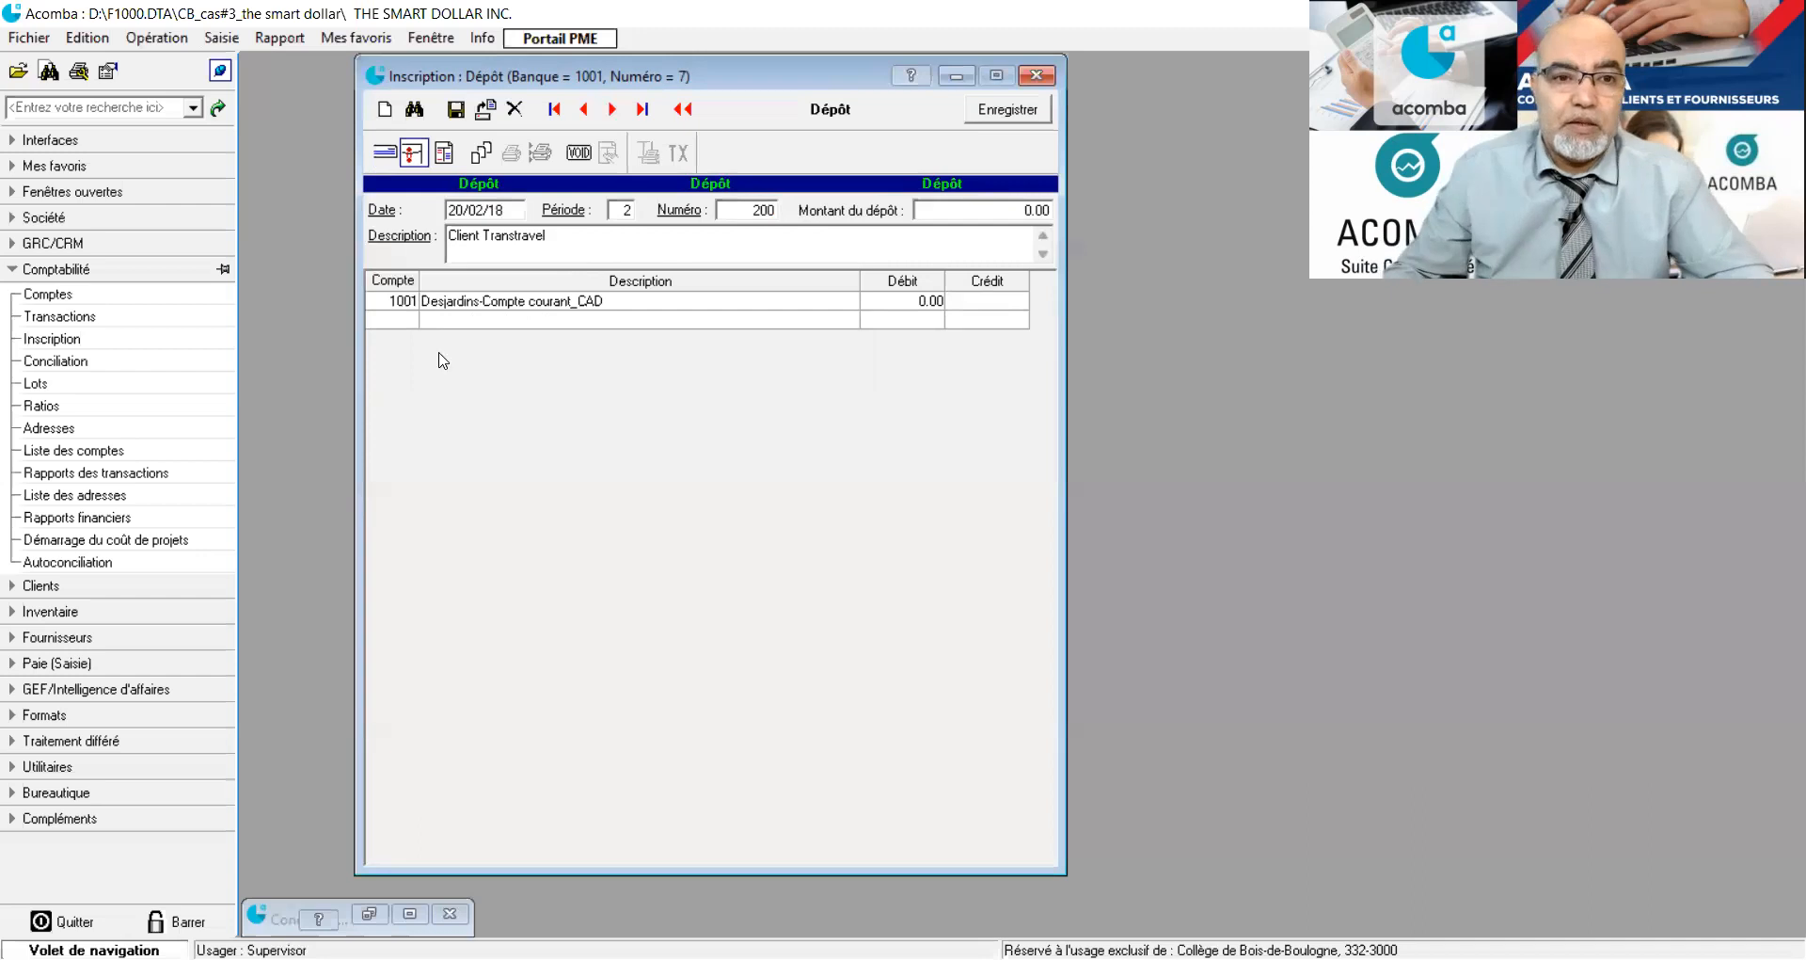
Add a line for ledger account 5001 (Ventes département 1) to the deposit with a credit of 1122.33.
{"action": "left_click", "coordinate": [406, 321]}
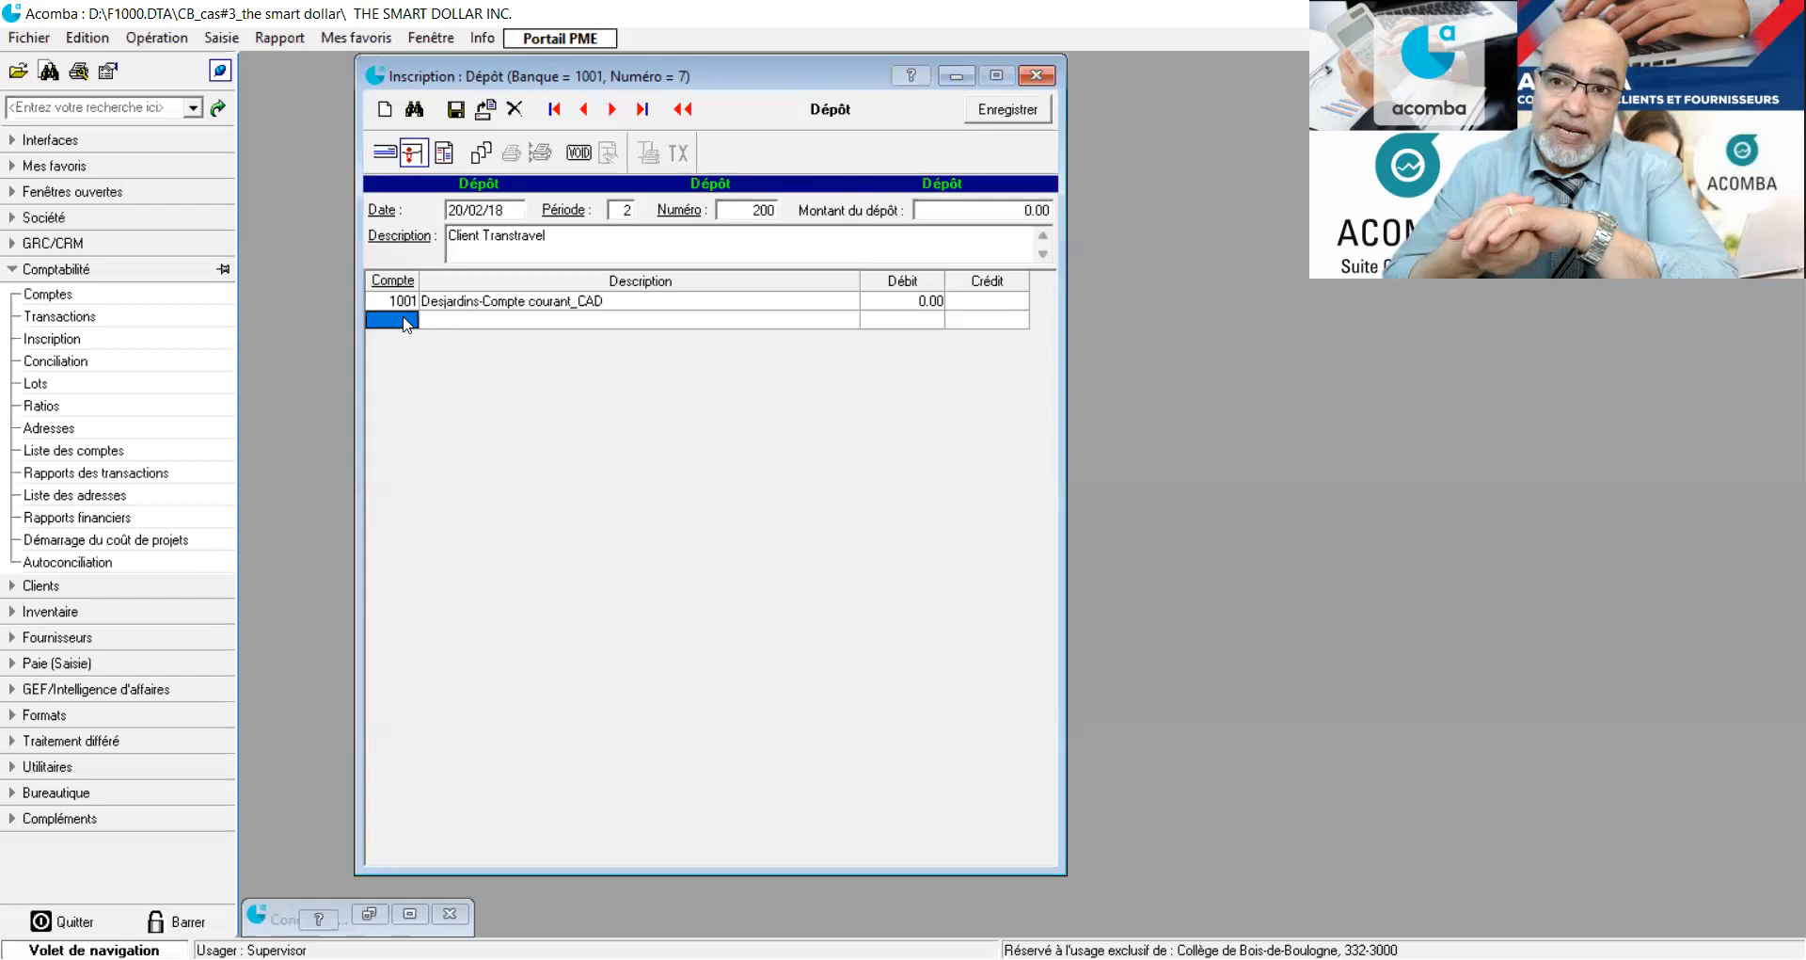
{"action": "type", "text": "500"}
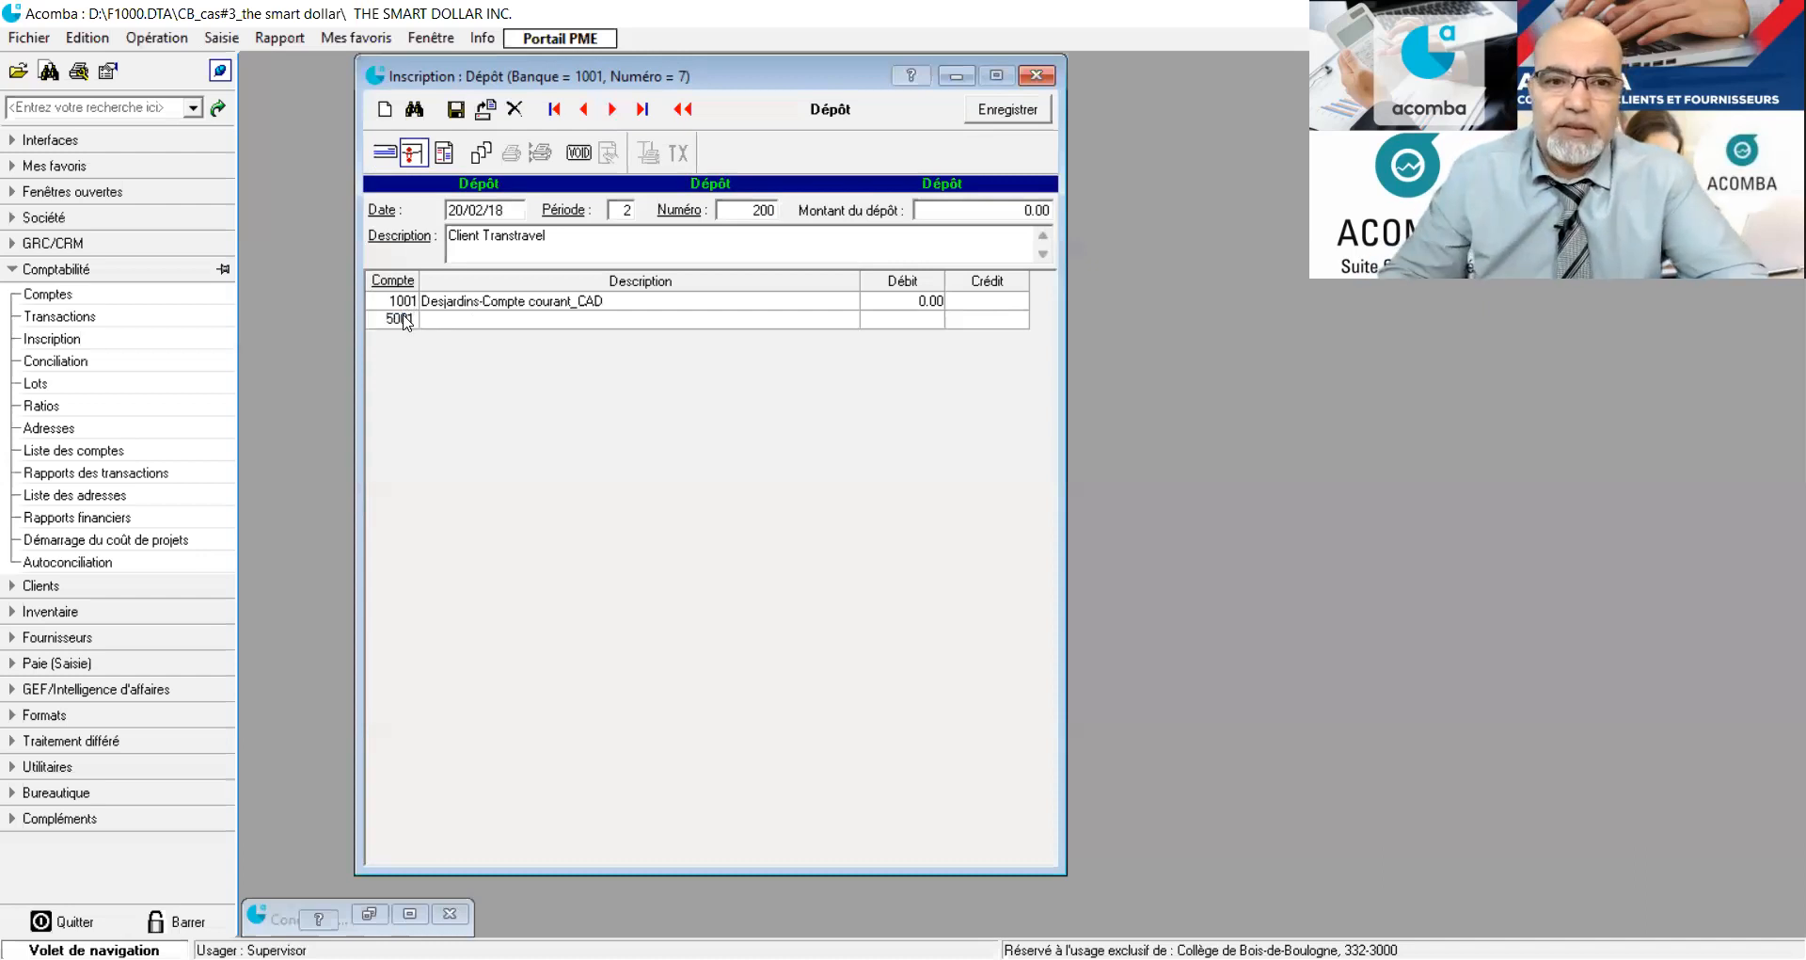
{"action": "type", "text": "1"}
{"action": "key", "text": "Return"}
{"action": "left_click", "coordinate": [998, 324]}
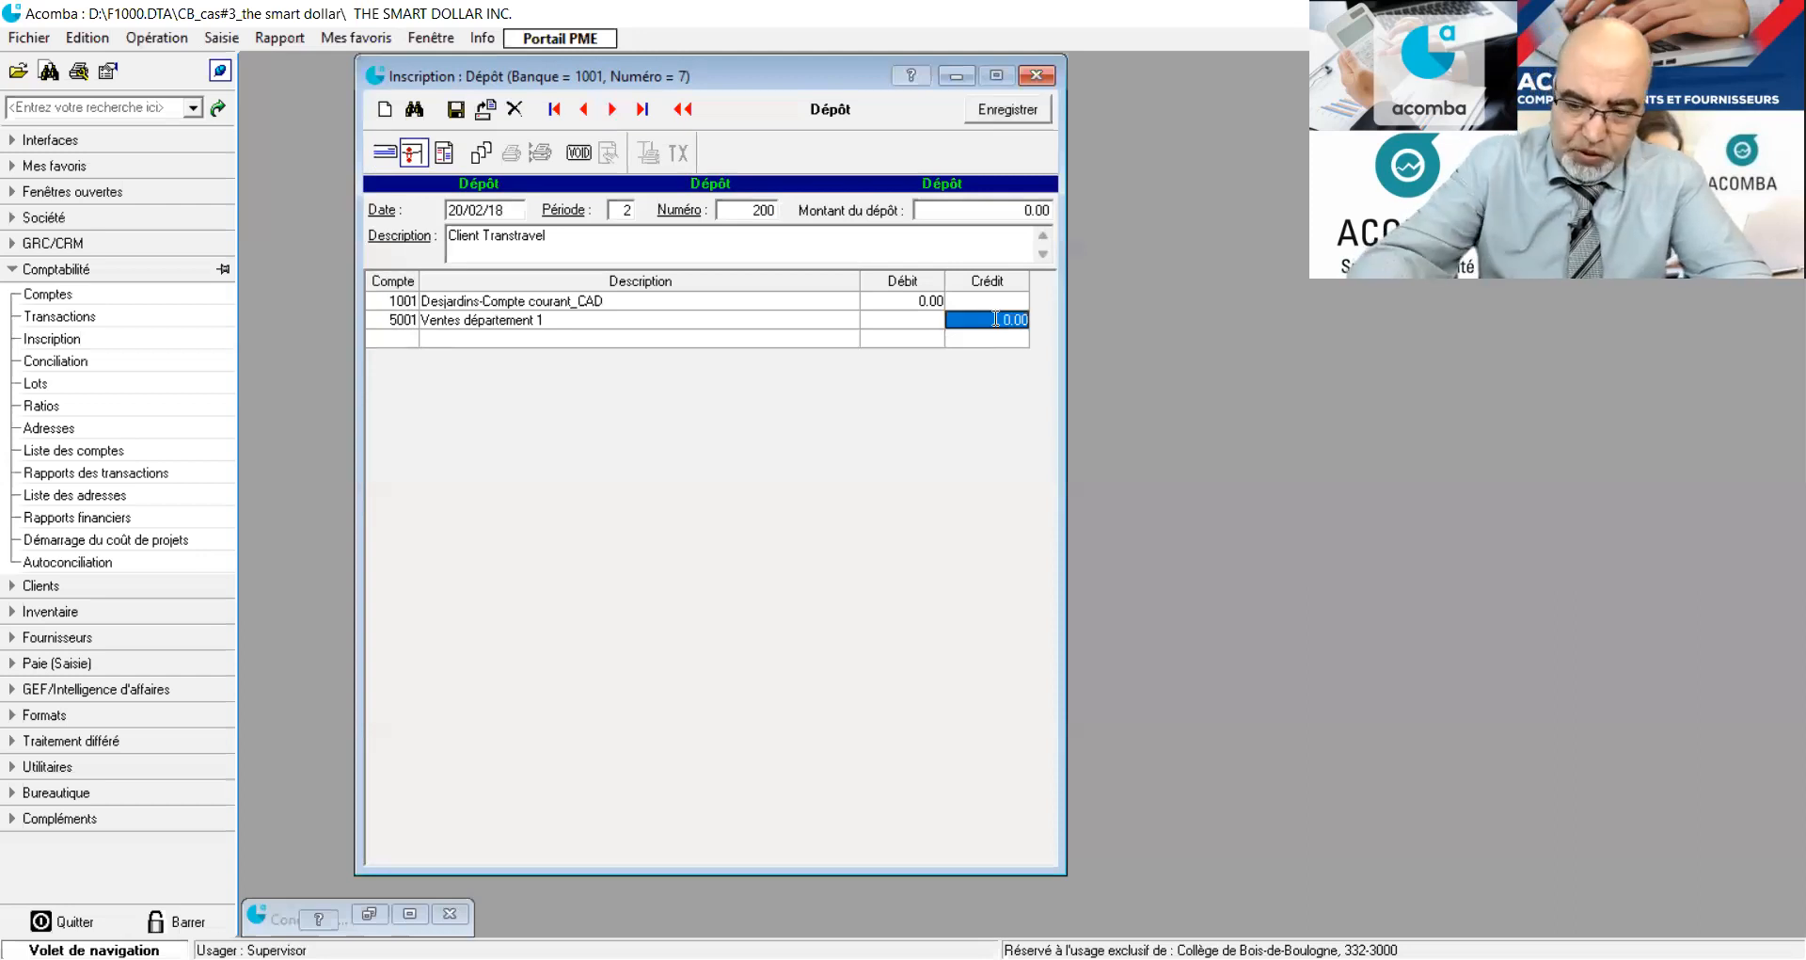
{"action": "type", "text": "1122.33"}
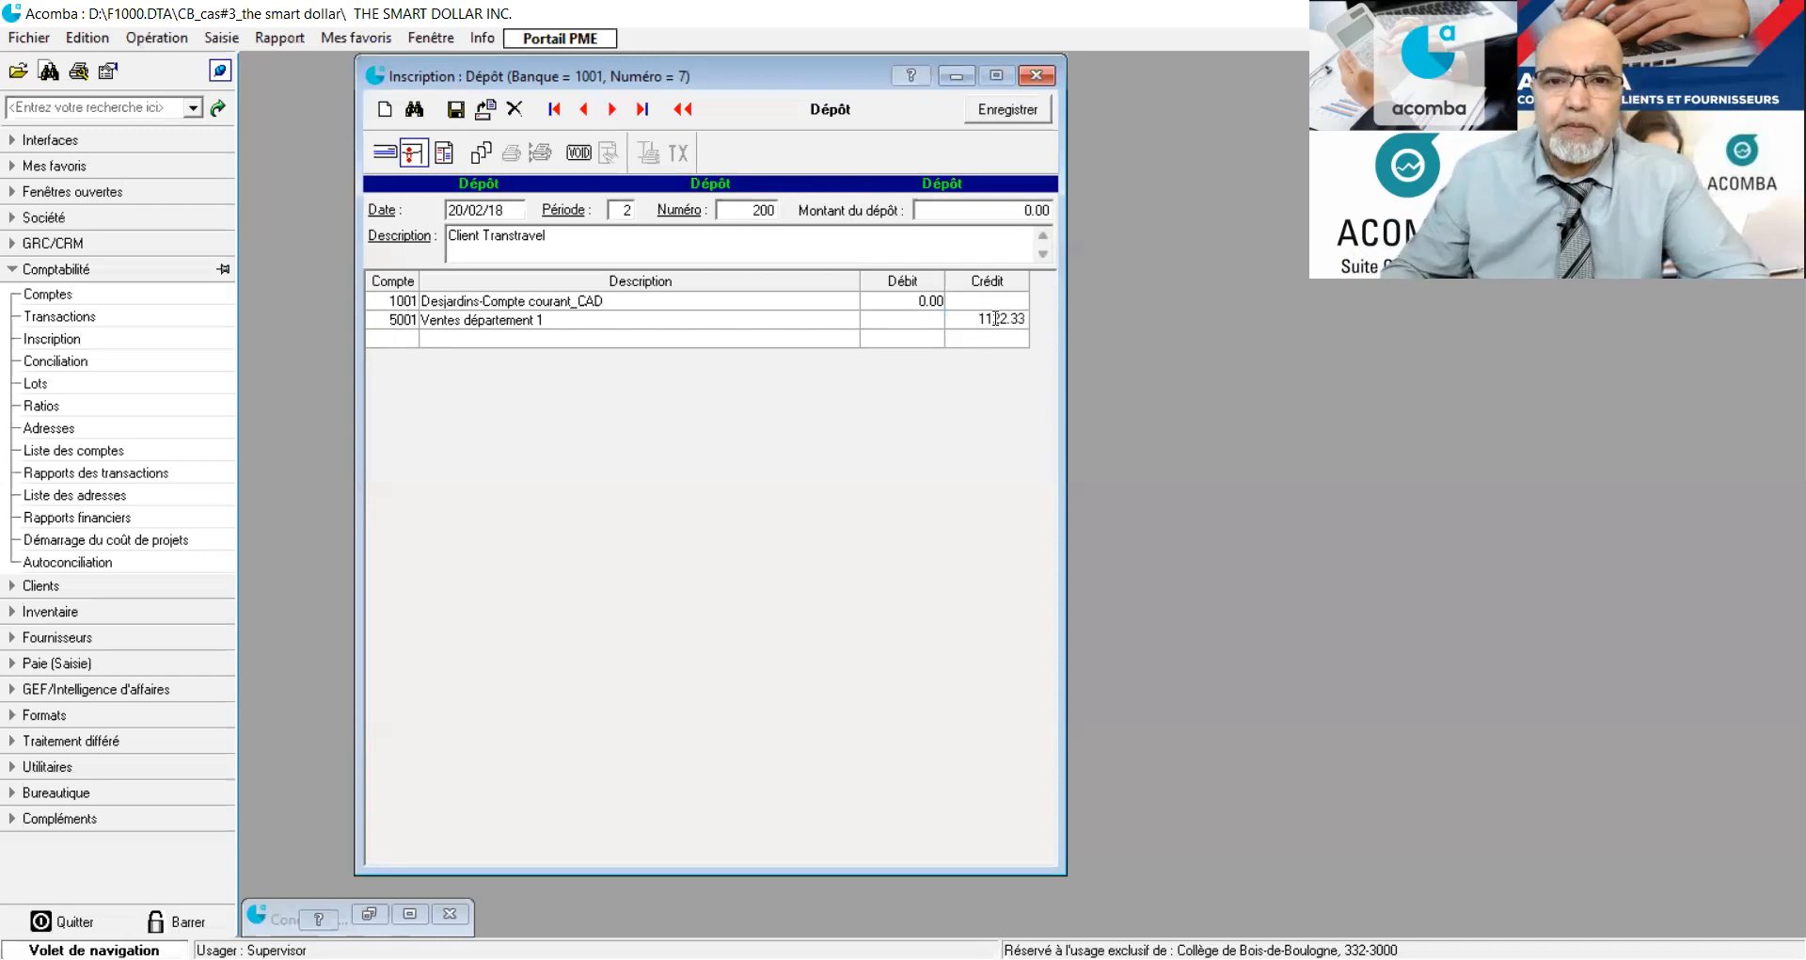
{"action": "key", "text": "Return"}
Split the collected TPS and TVP taxes out of the sales amount automatically and save the deposit.
{"action": "left_click", "coordinate": [401, 343]}
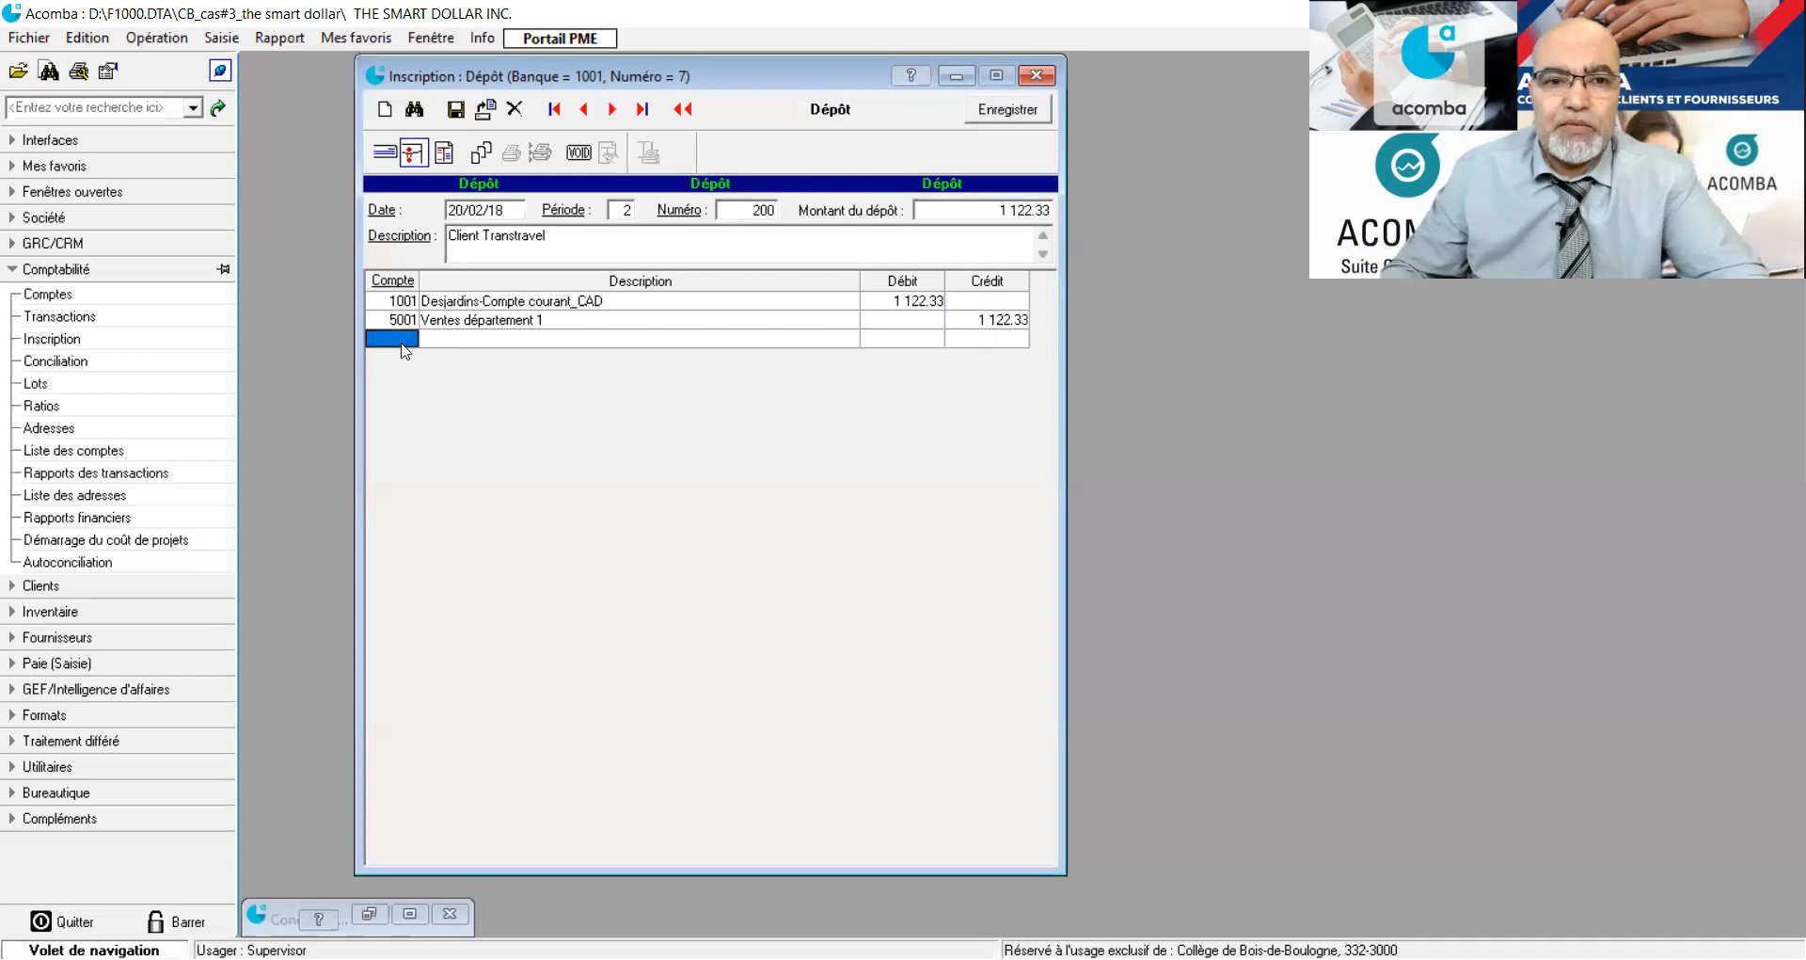
{"action": "key", "text": "t"}
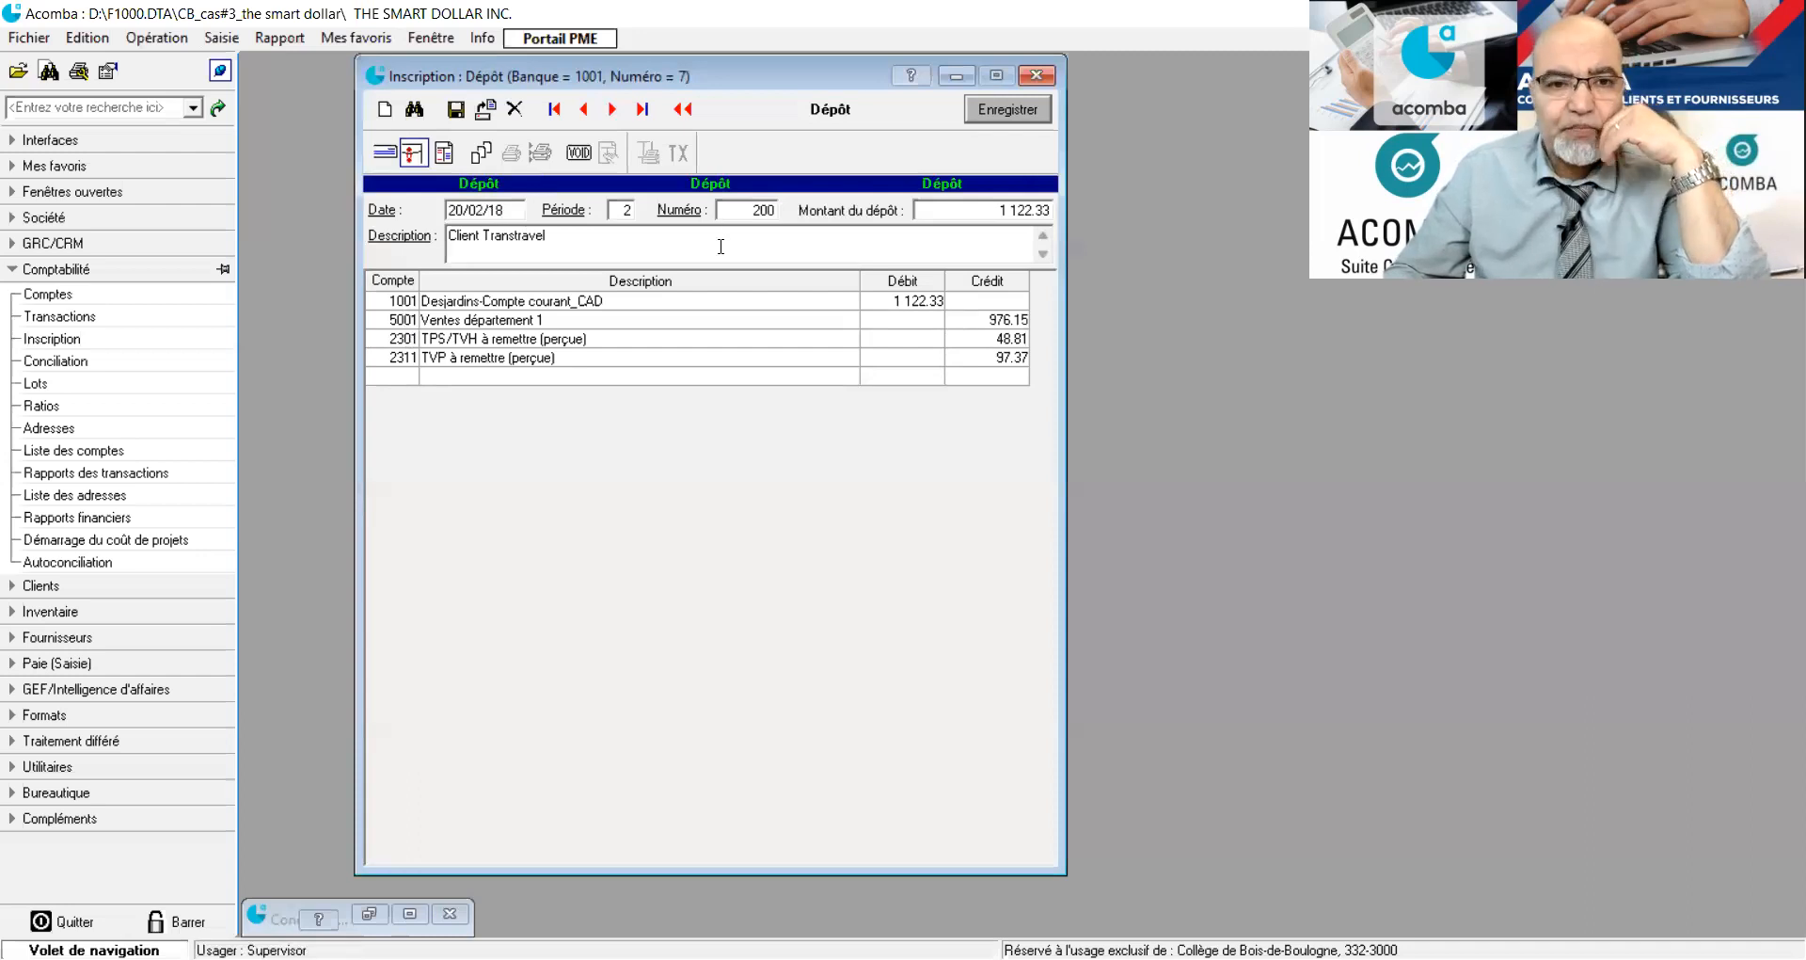
{"action": "left_click", "coordinate": [455, 111]}
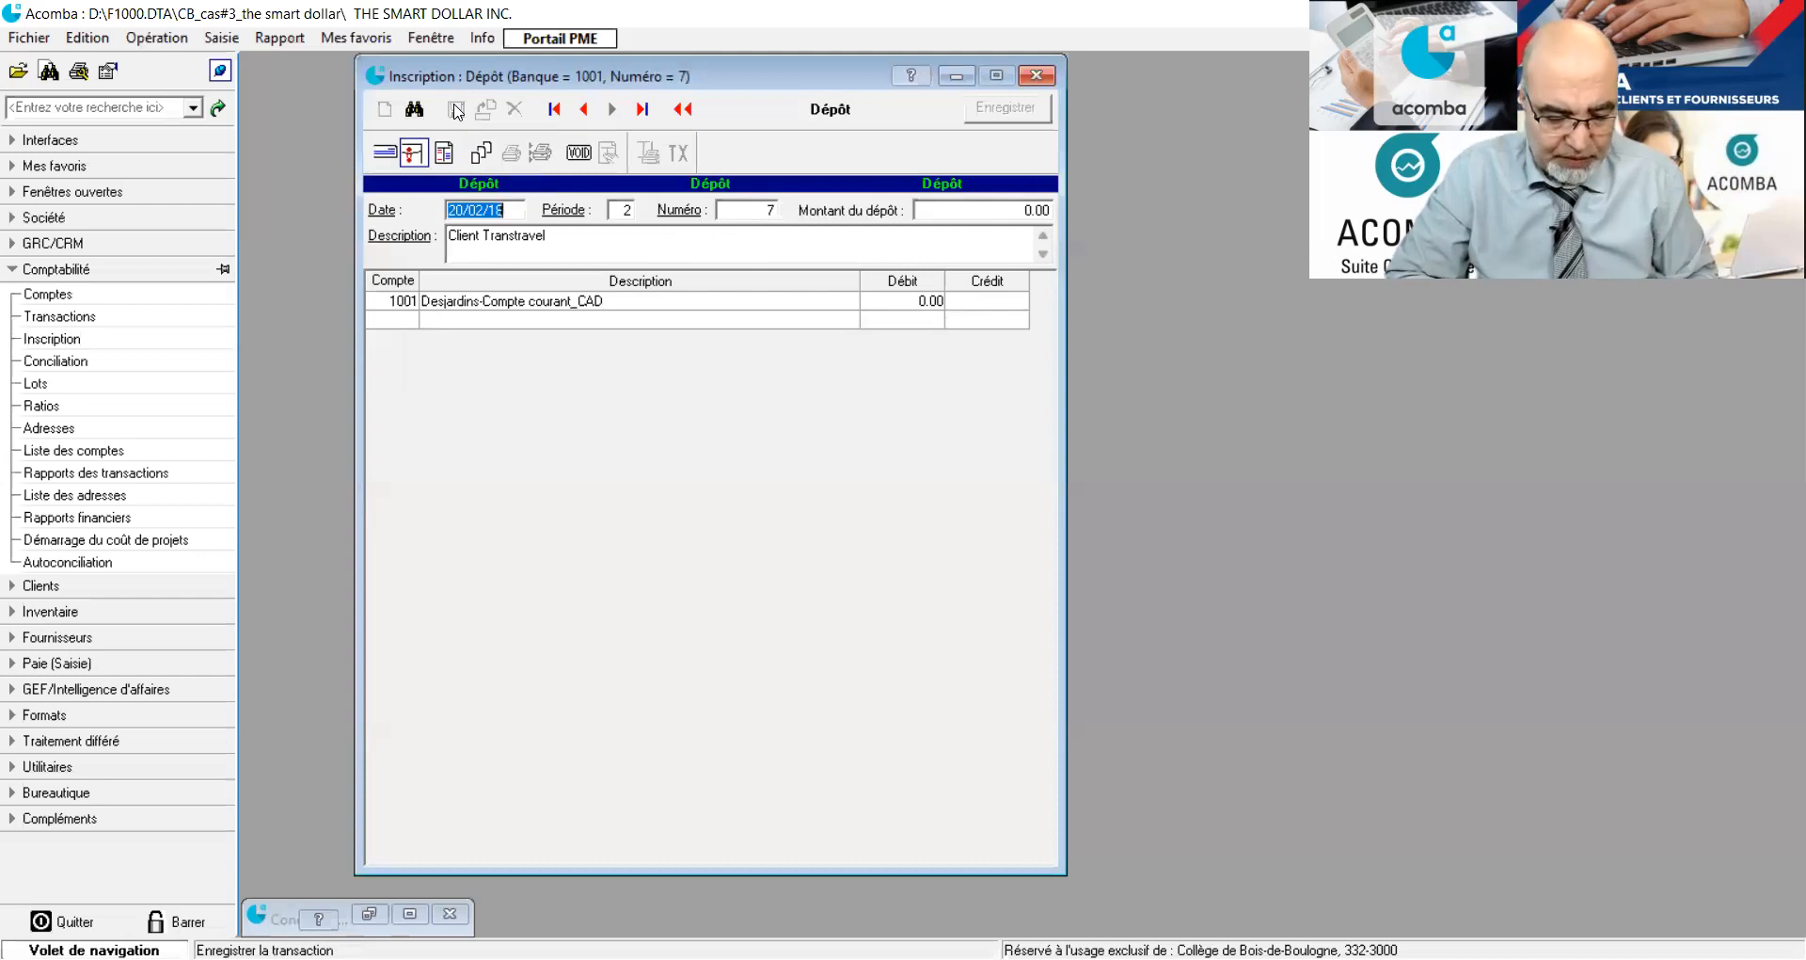
Switch the entry to a general journal entry (Écriture) and date it 28/02/18.
{"action": "left_click", "coordinate": [445, 153]}
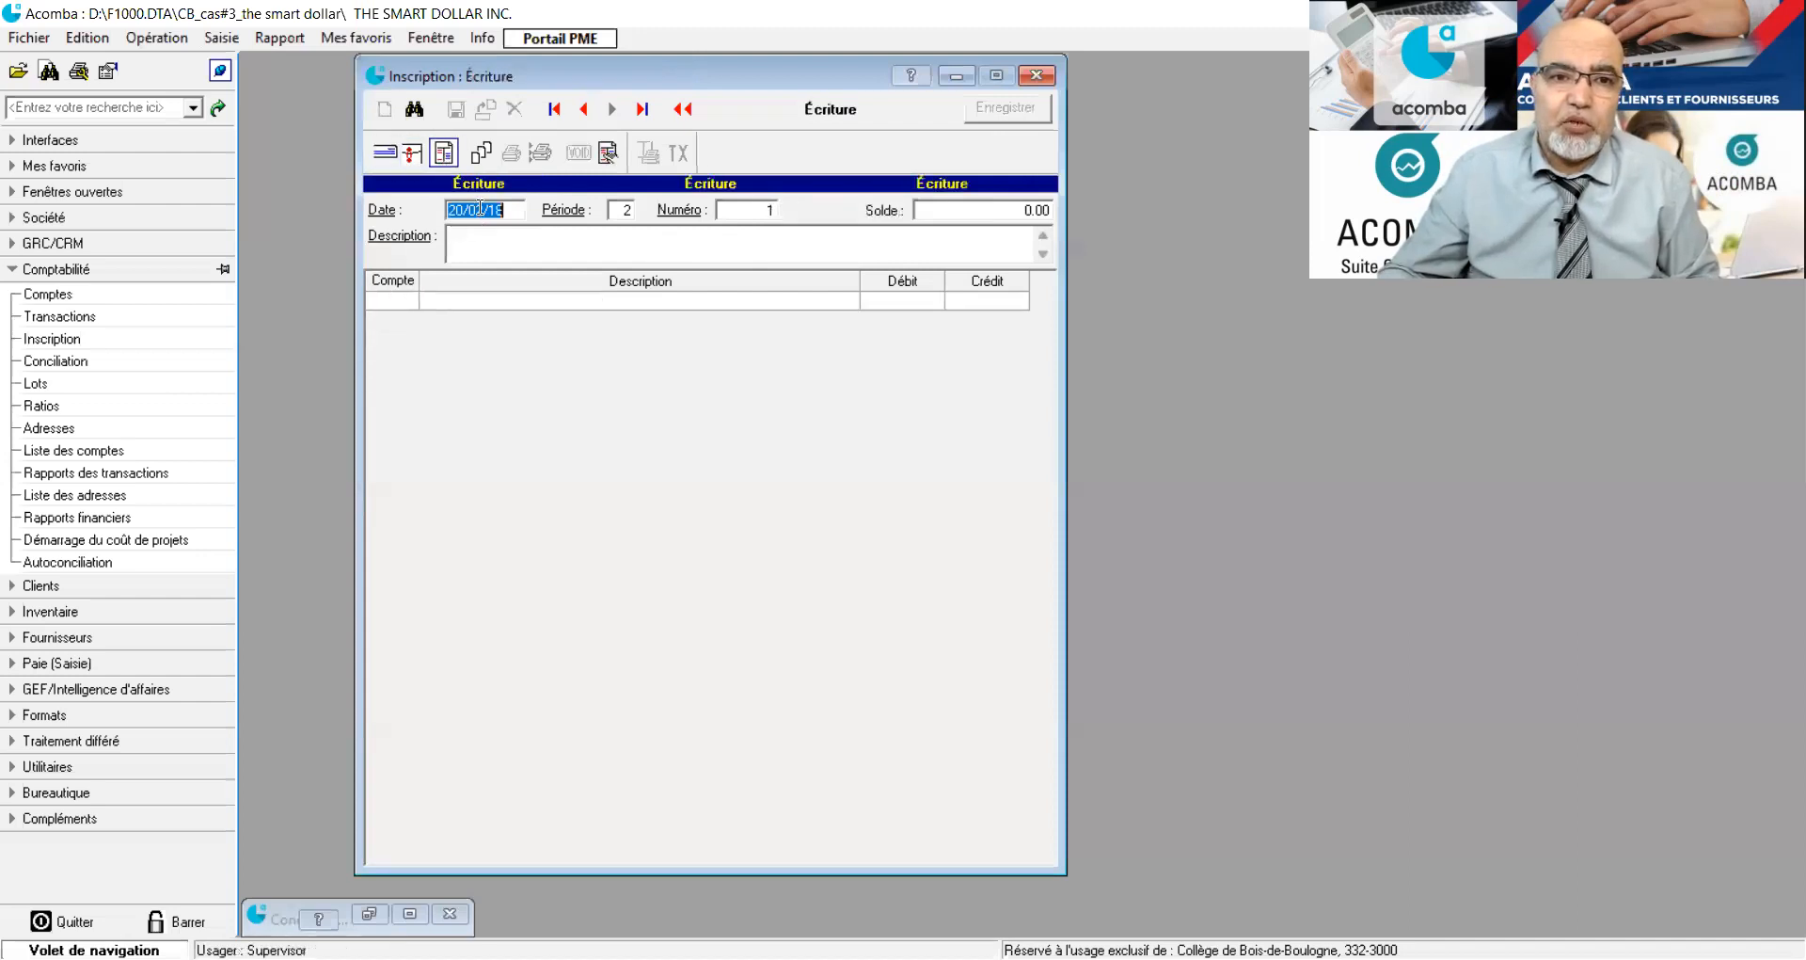
{"action": "left_click", "coordinate": [472, 209]}
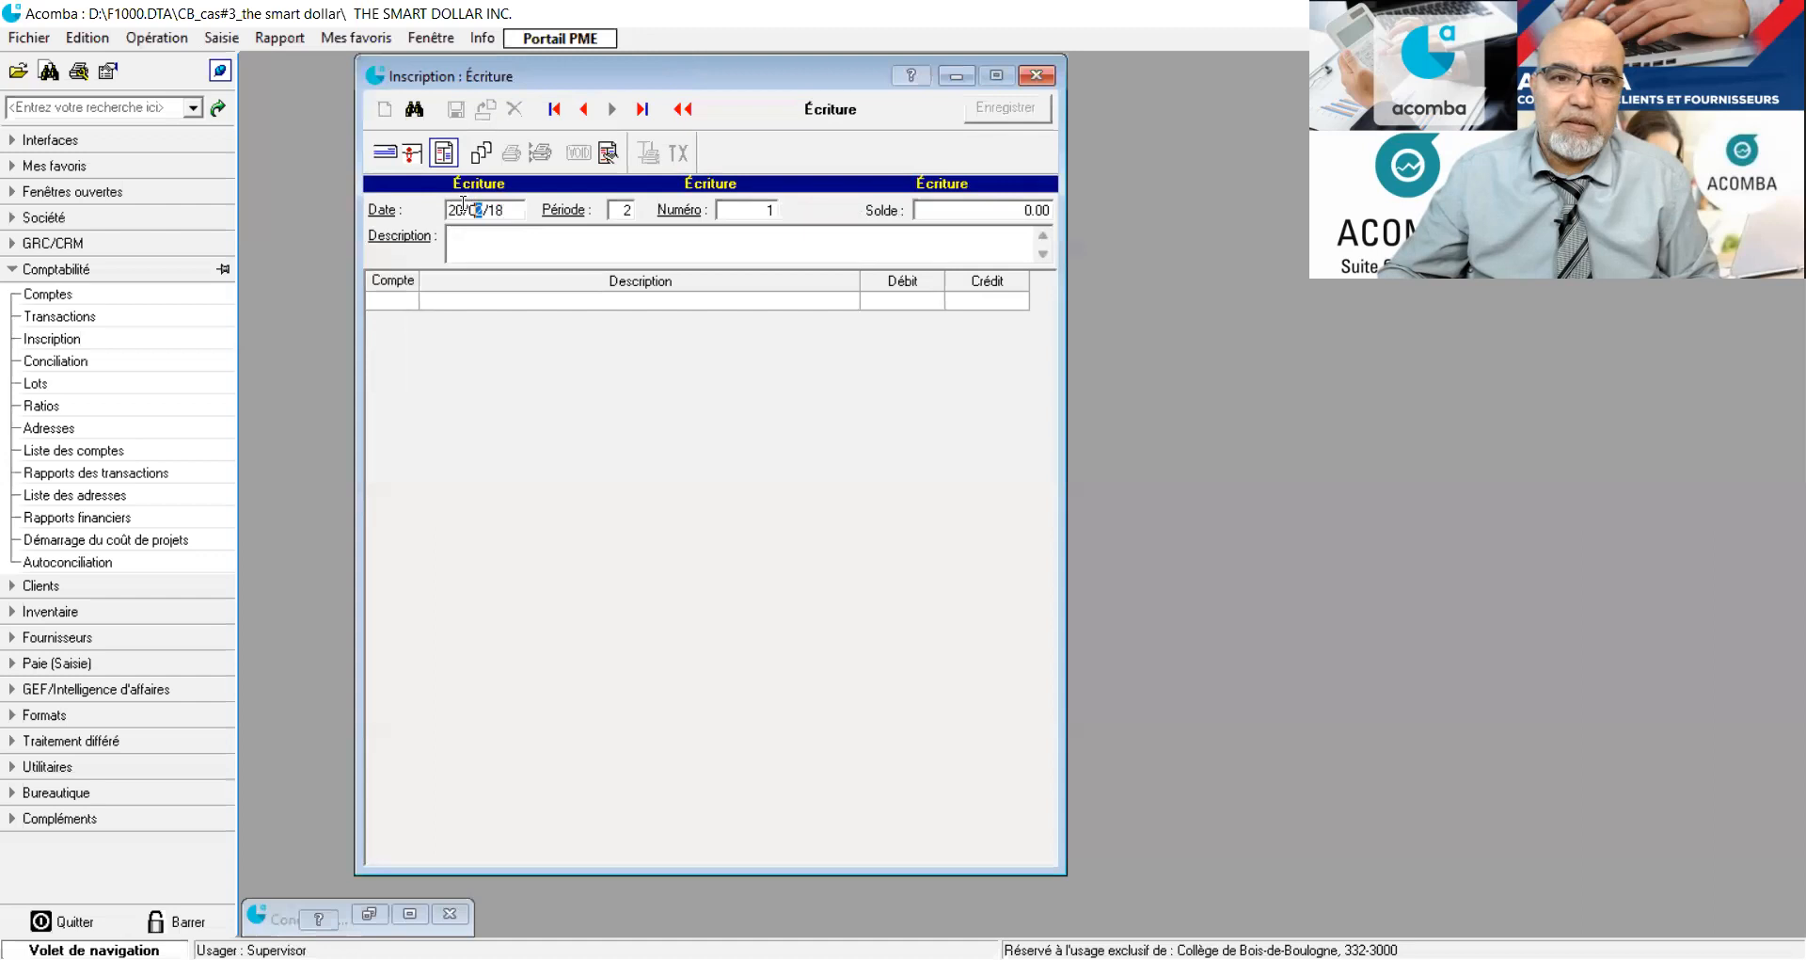
{"action": "left_click", "coordinate": [448, 209]}
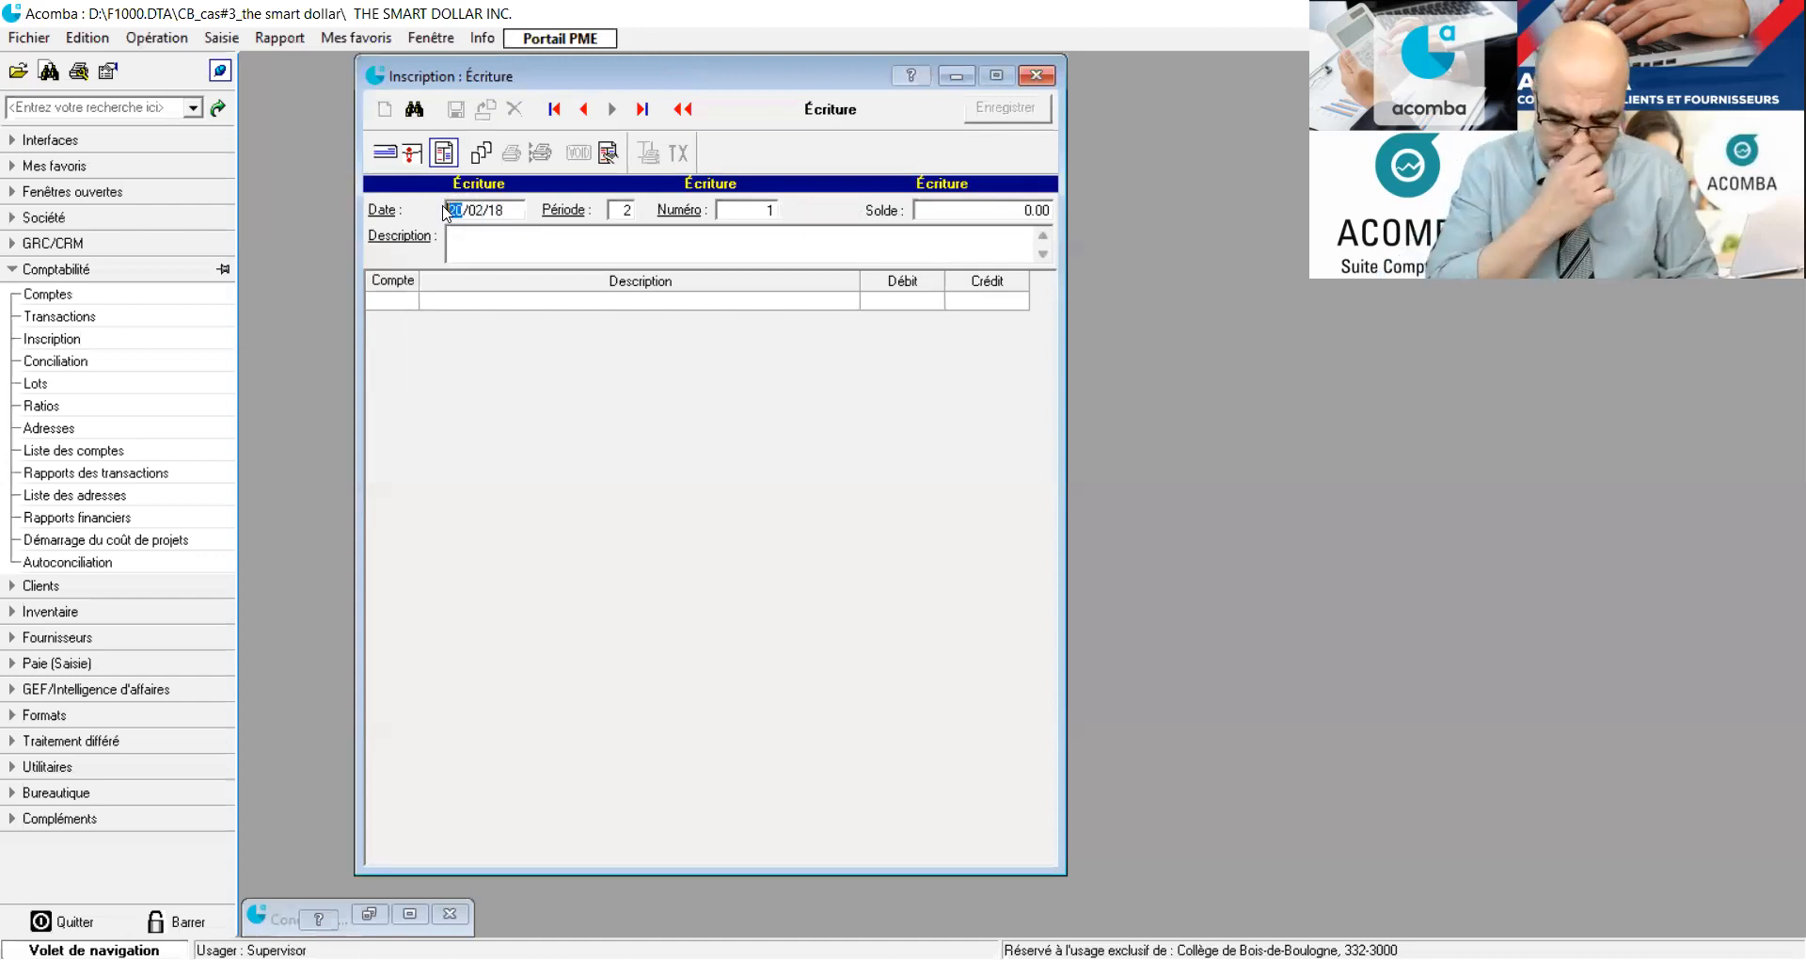
{"action": "type", "text": "28"}
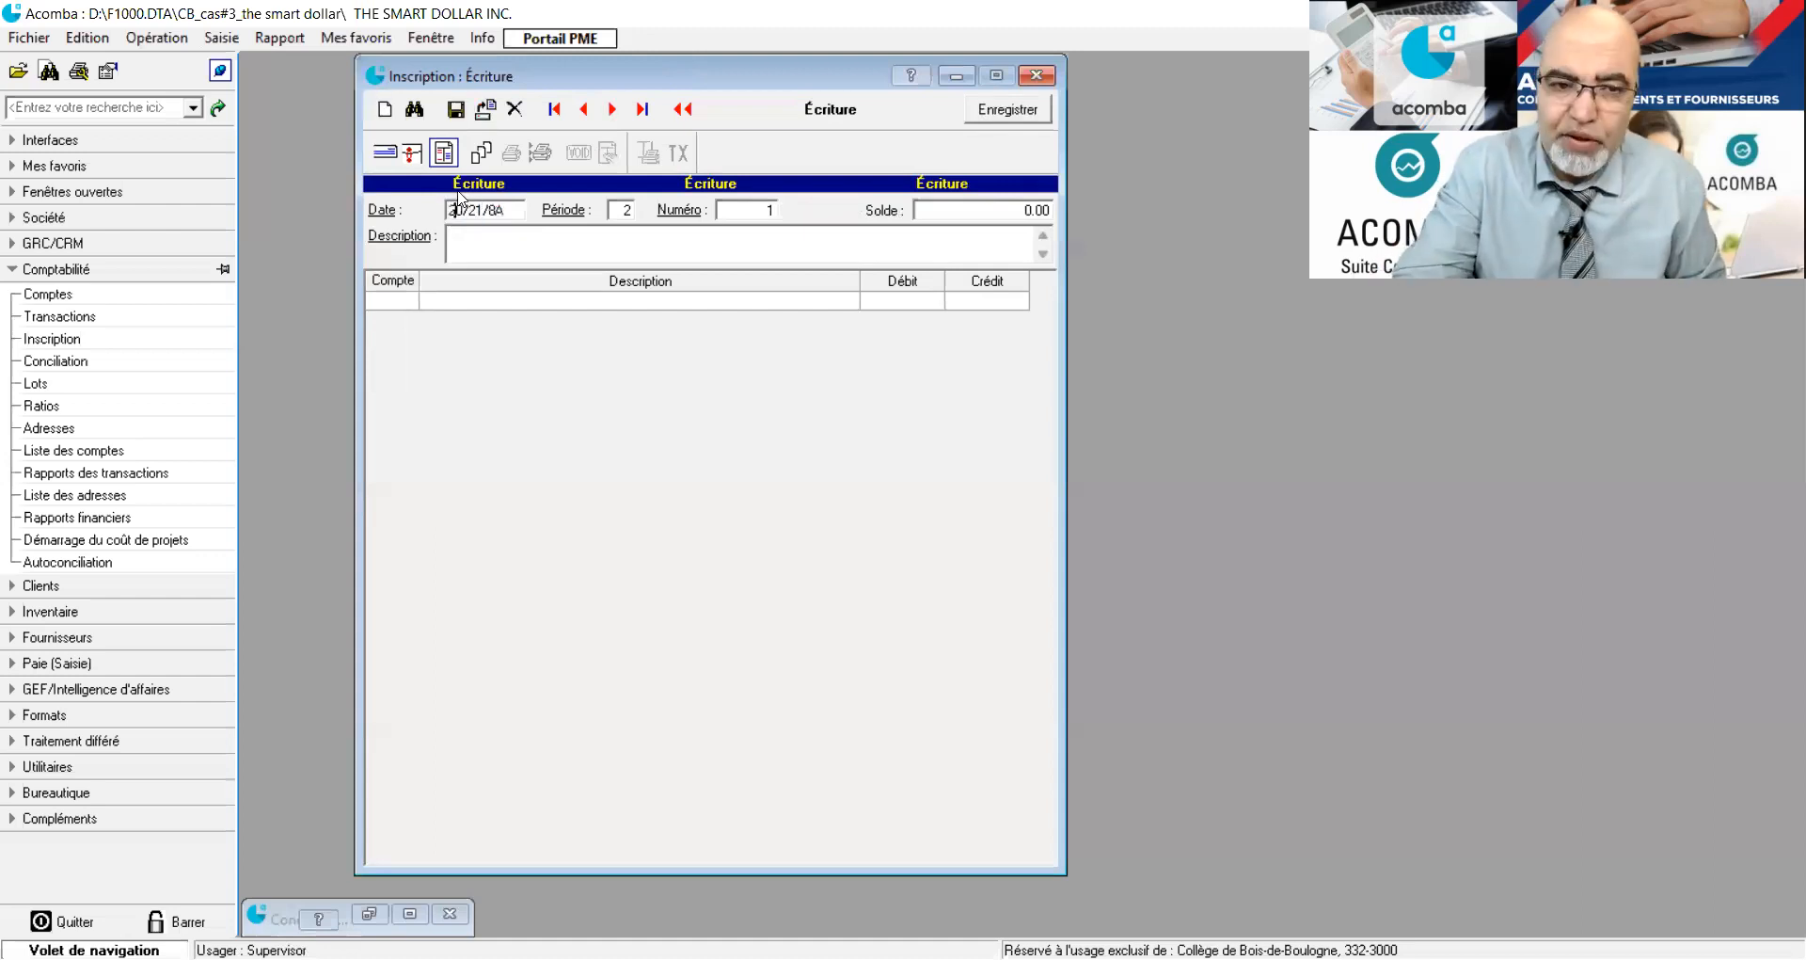
Enter the journal entry description "Revenu financier généré par un placement financier".
{"action": "left_click", "coordinate": [493, 235]}
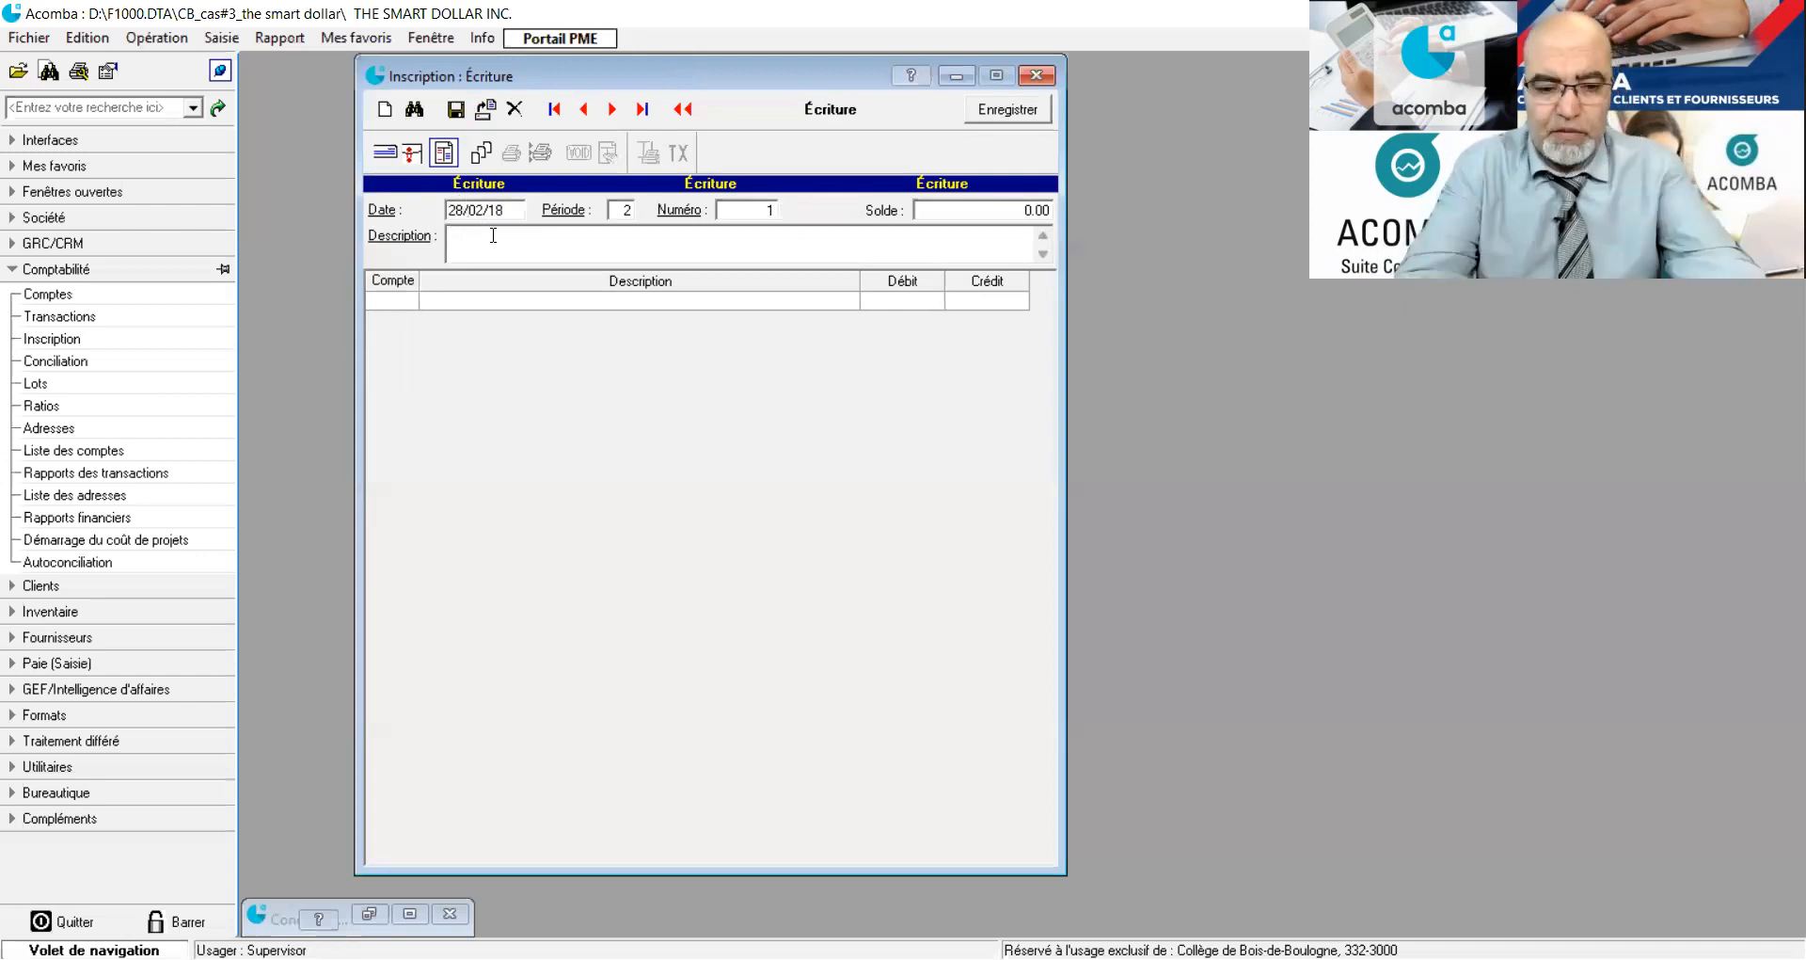
{"action": "type", "text": "Revenu"}
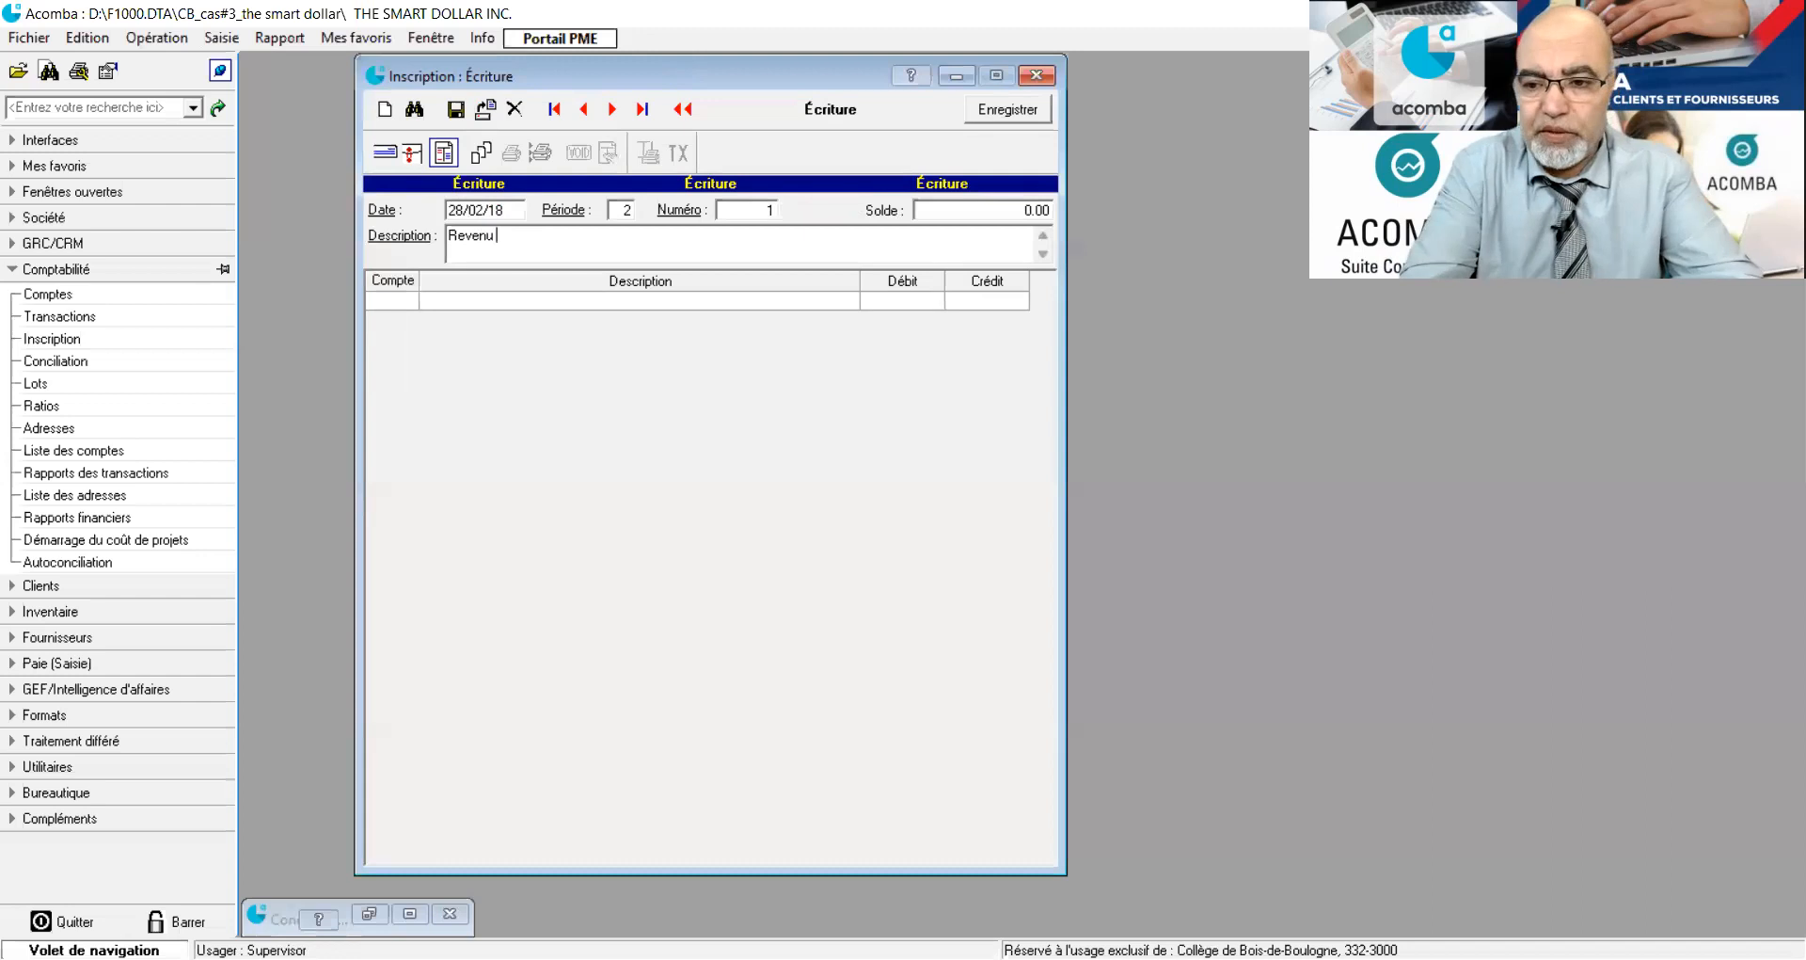
{"action": "type", "text": " finan"}
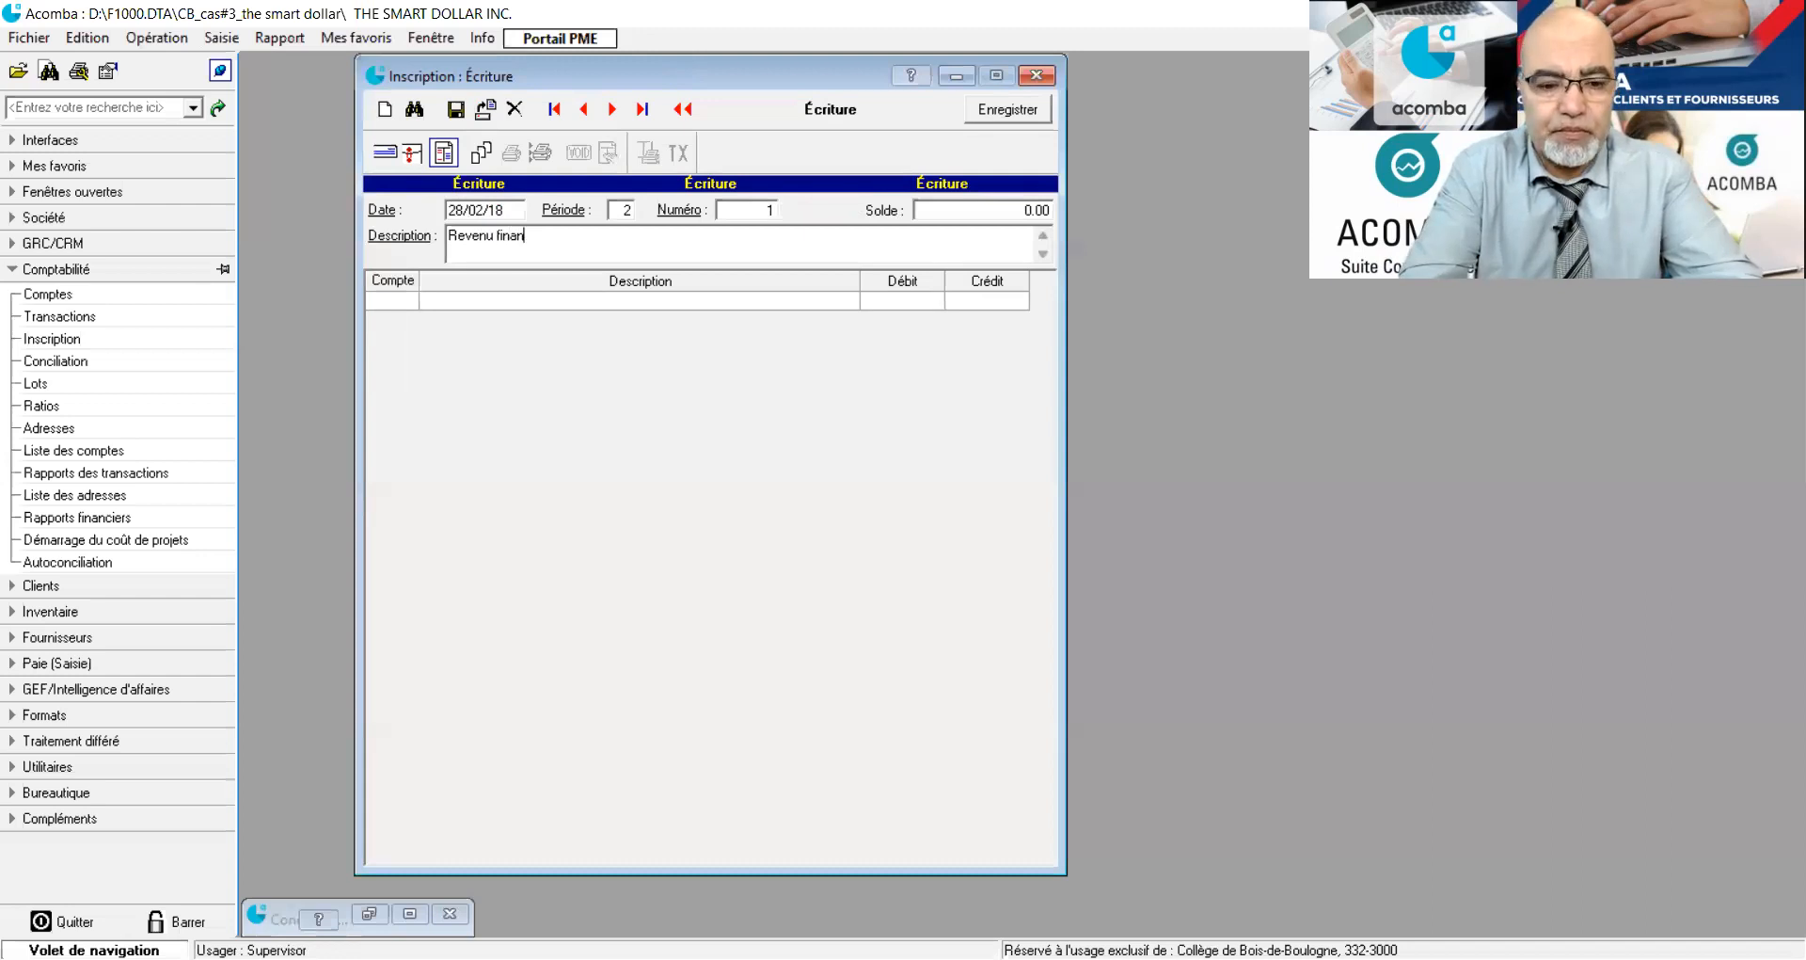
{"action": "type", "text": "cier"}
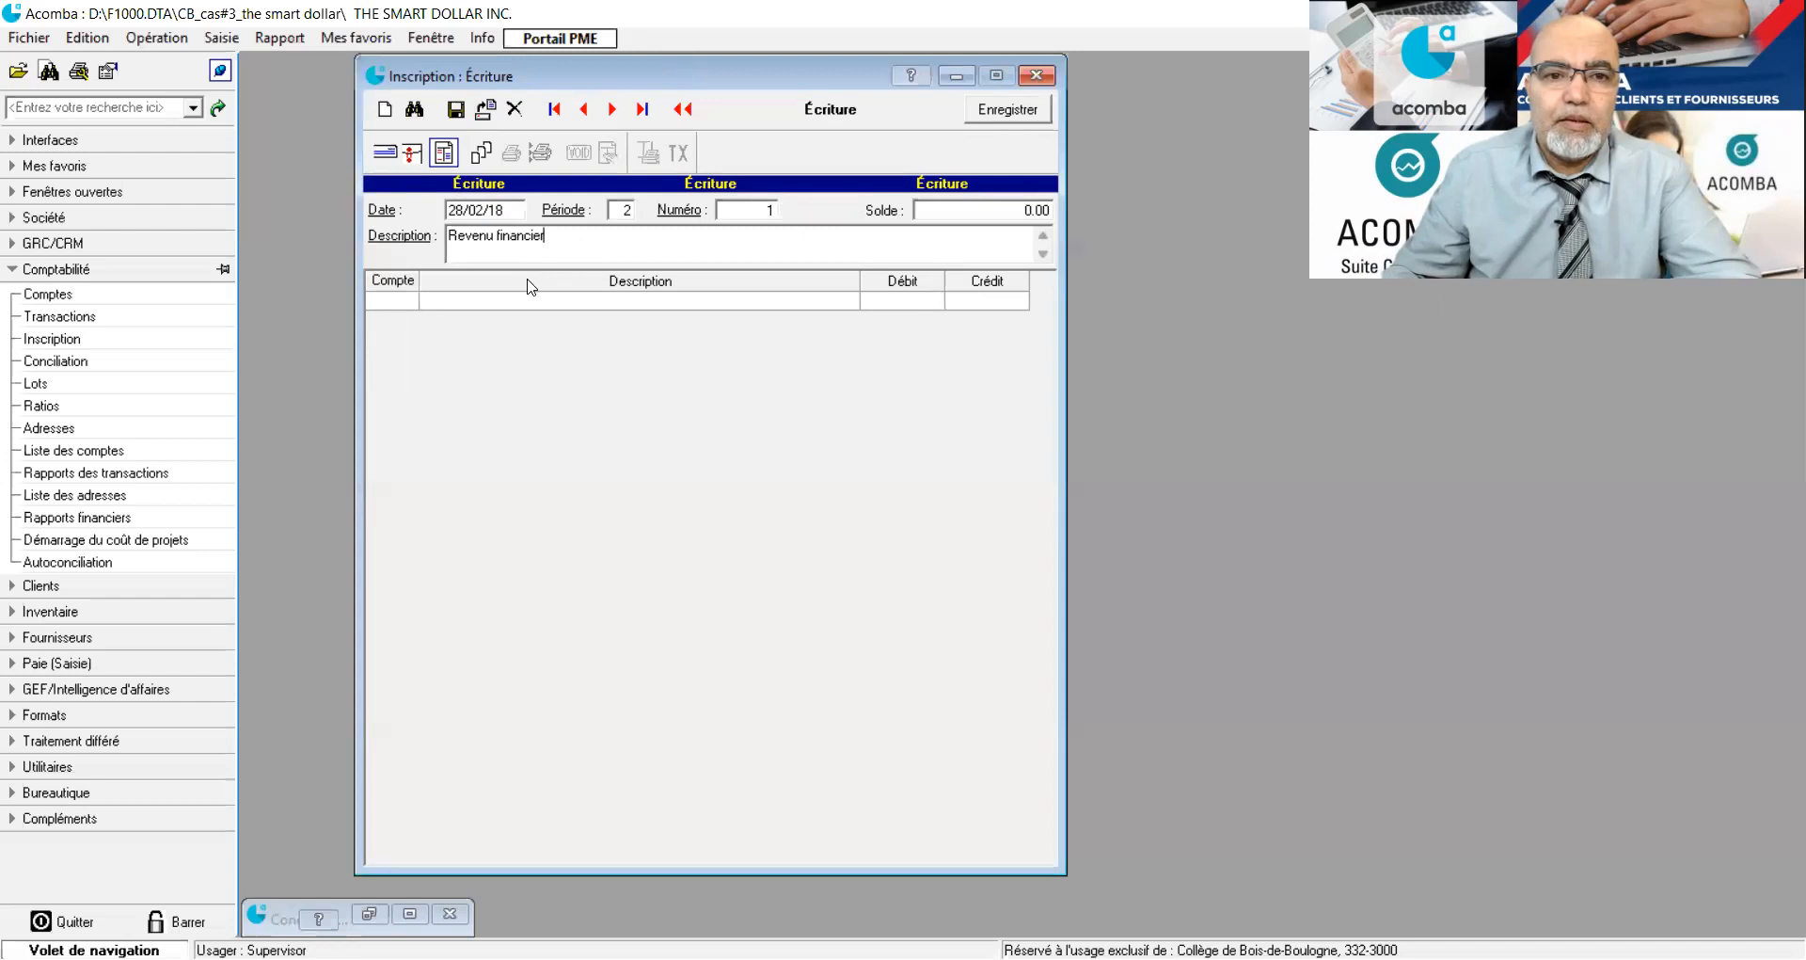
{"action": "type", "text": " géné"}
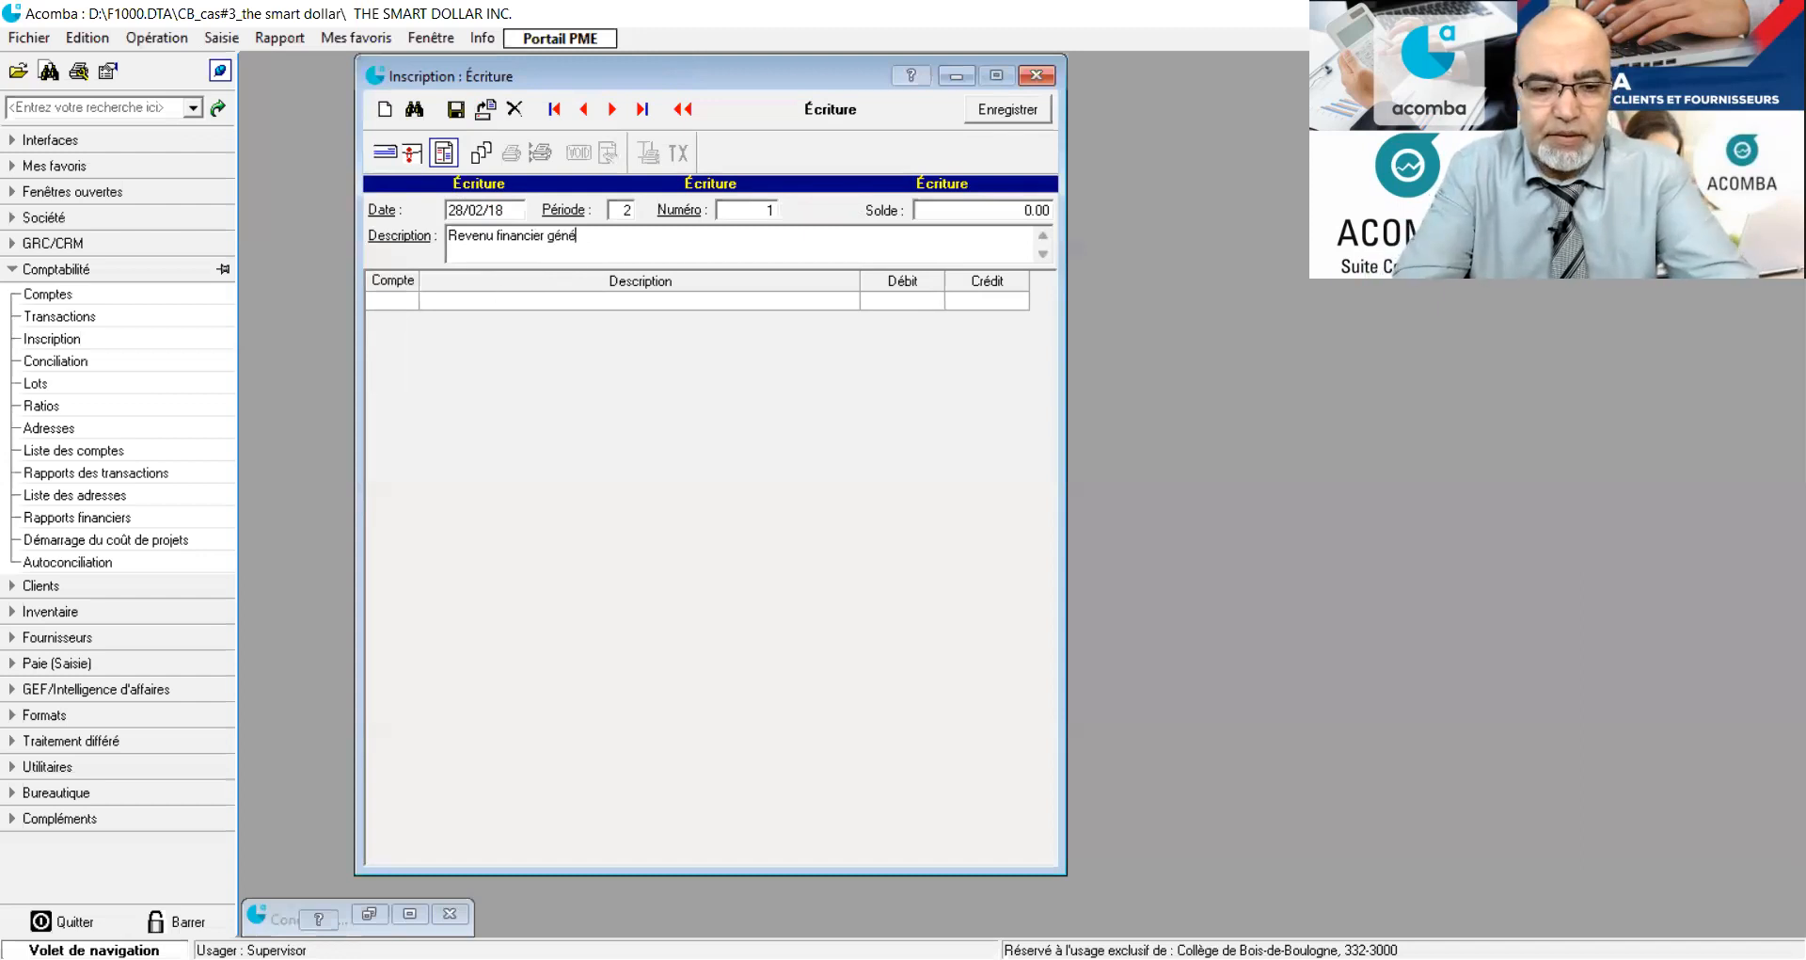
{"action": "type", "text": "ré p"}
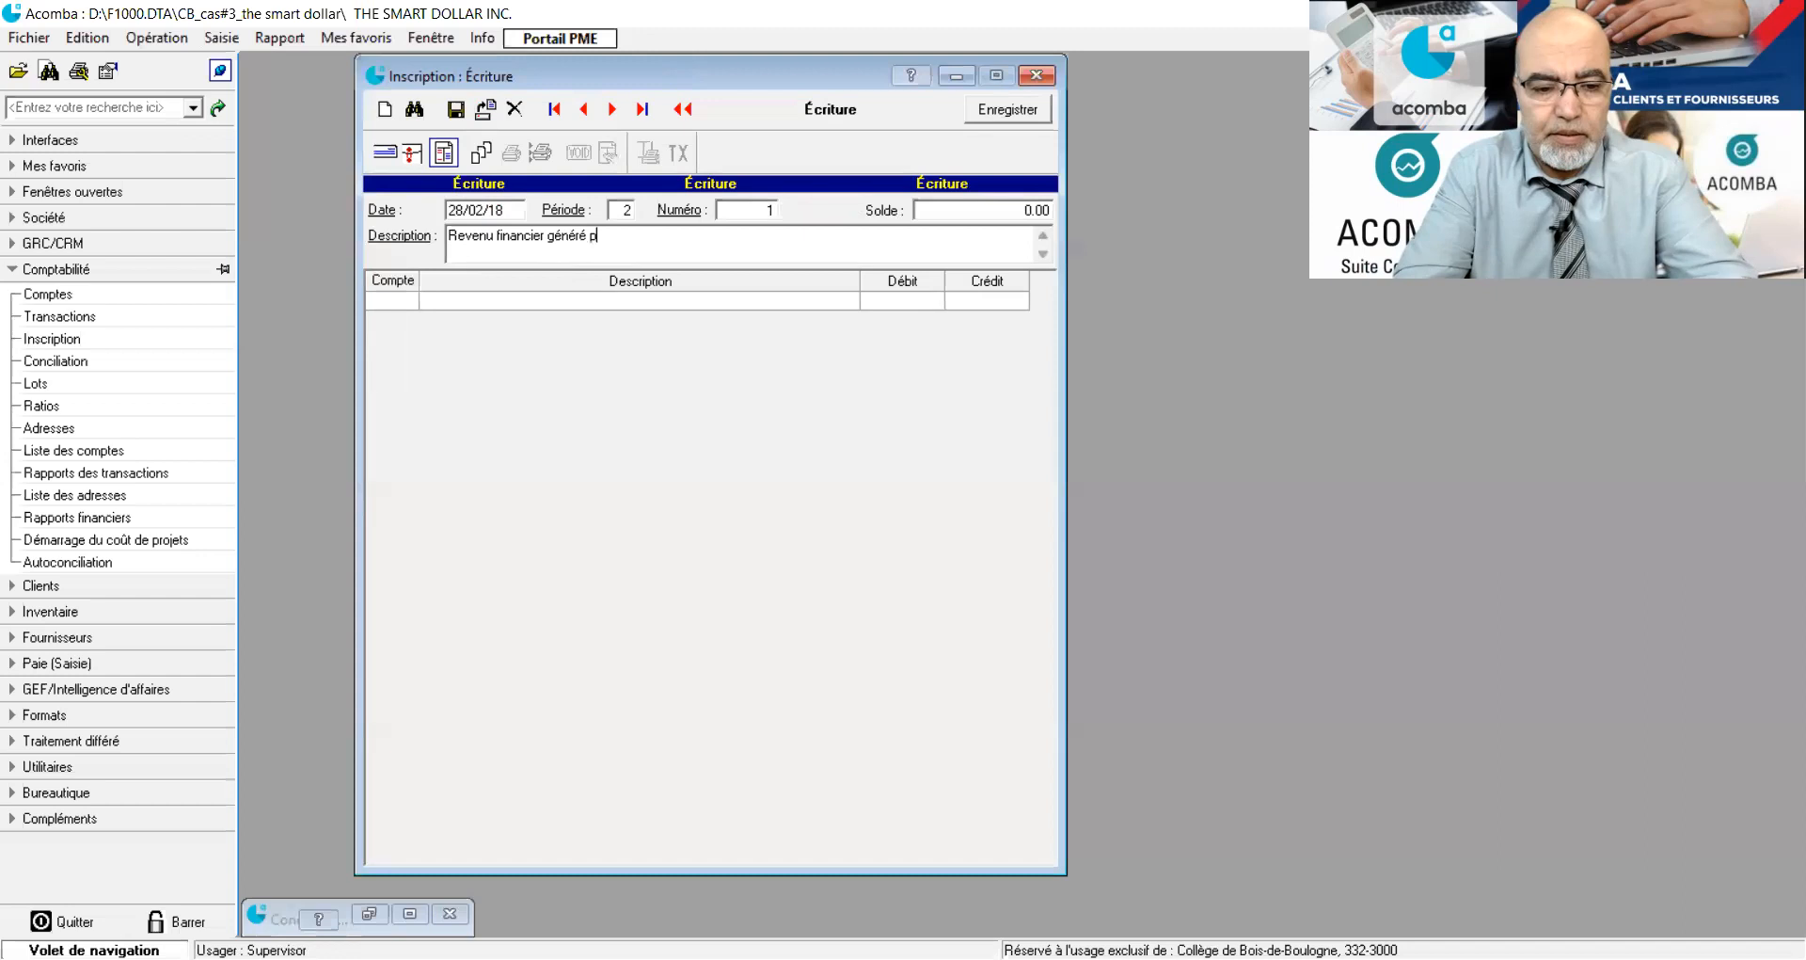
{"action": "type", "text": "ar un placement financier"}
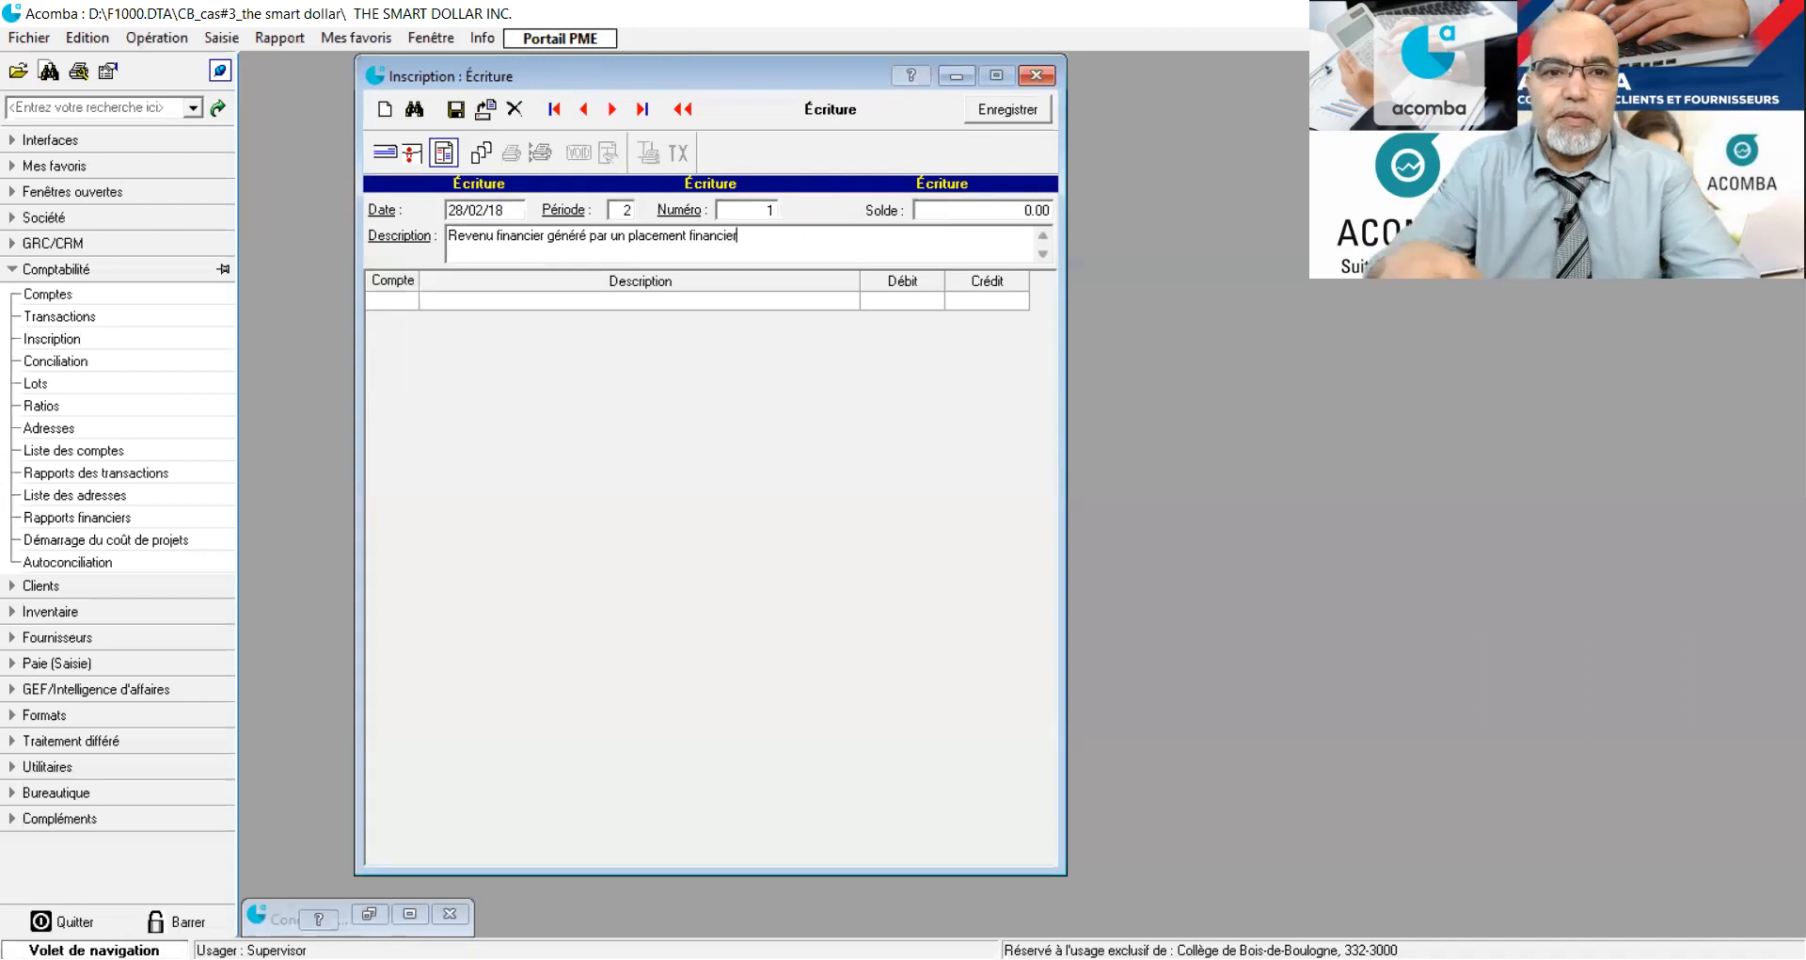
Add a line for account 1001 (Desjardins-Compte courant_CAD) with a debit of 95.95.
{"action": "left_click", "coordinate": [382, 303]}
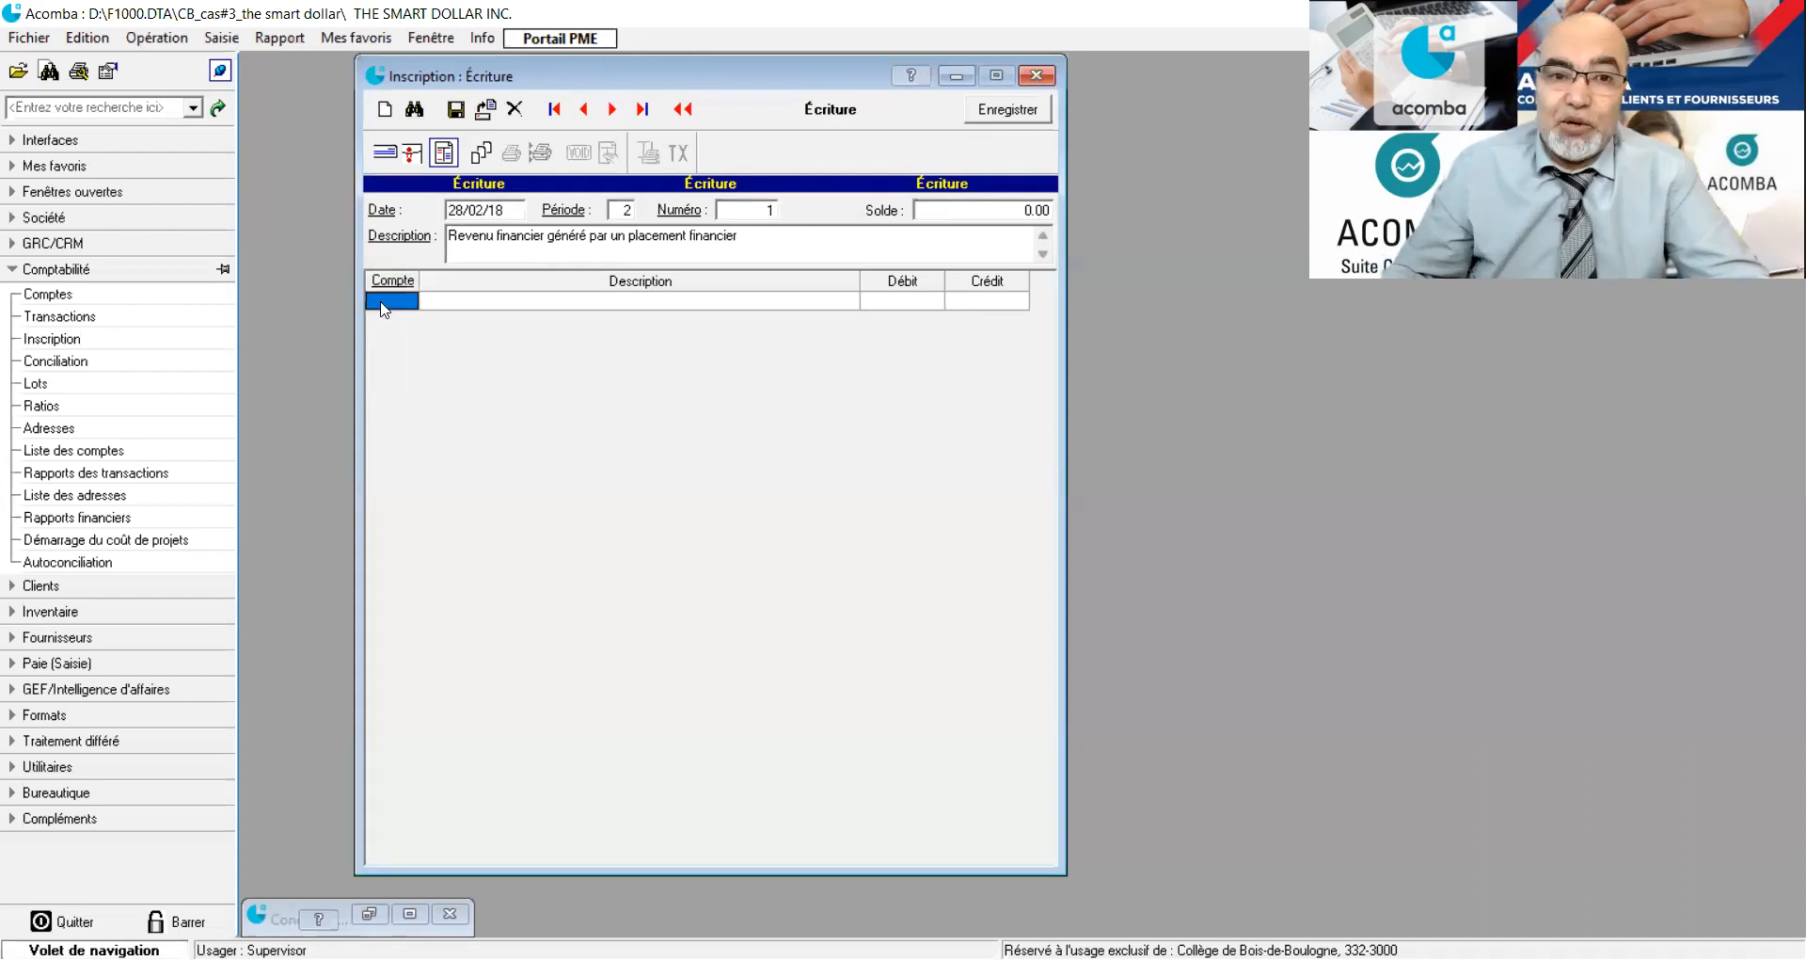
{"action": "type", "text": "1001"}
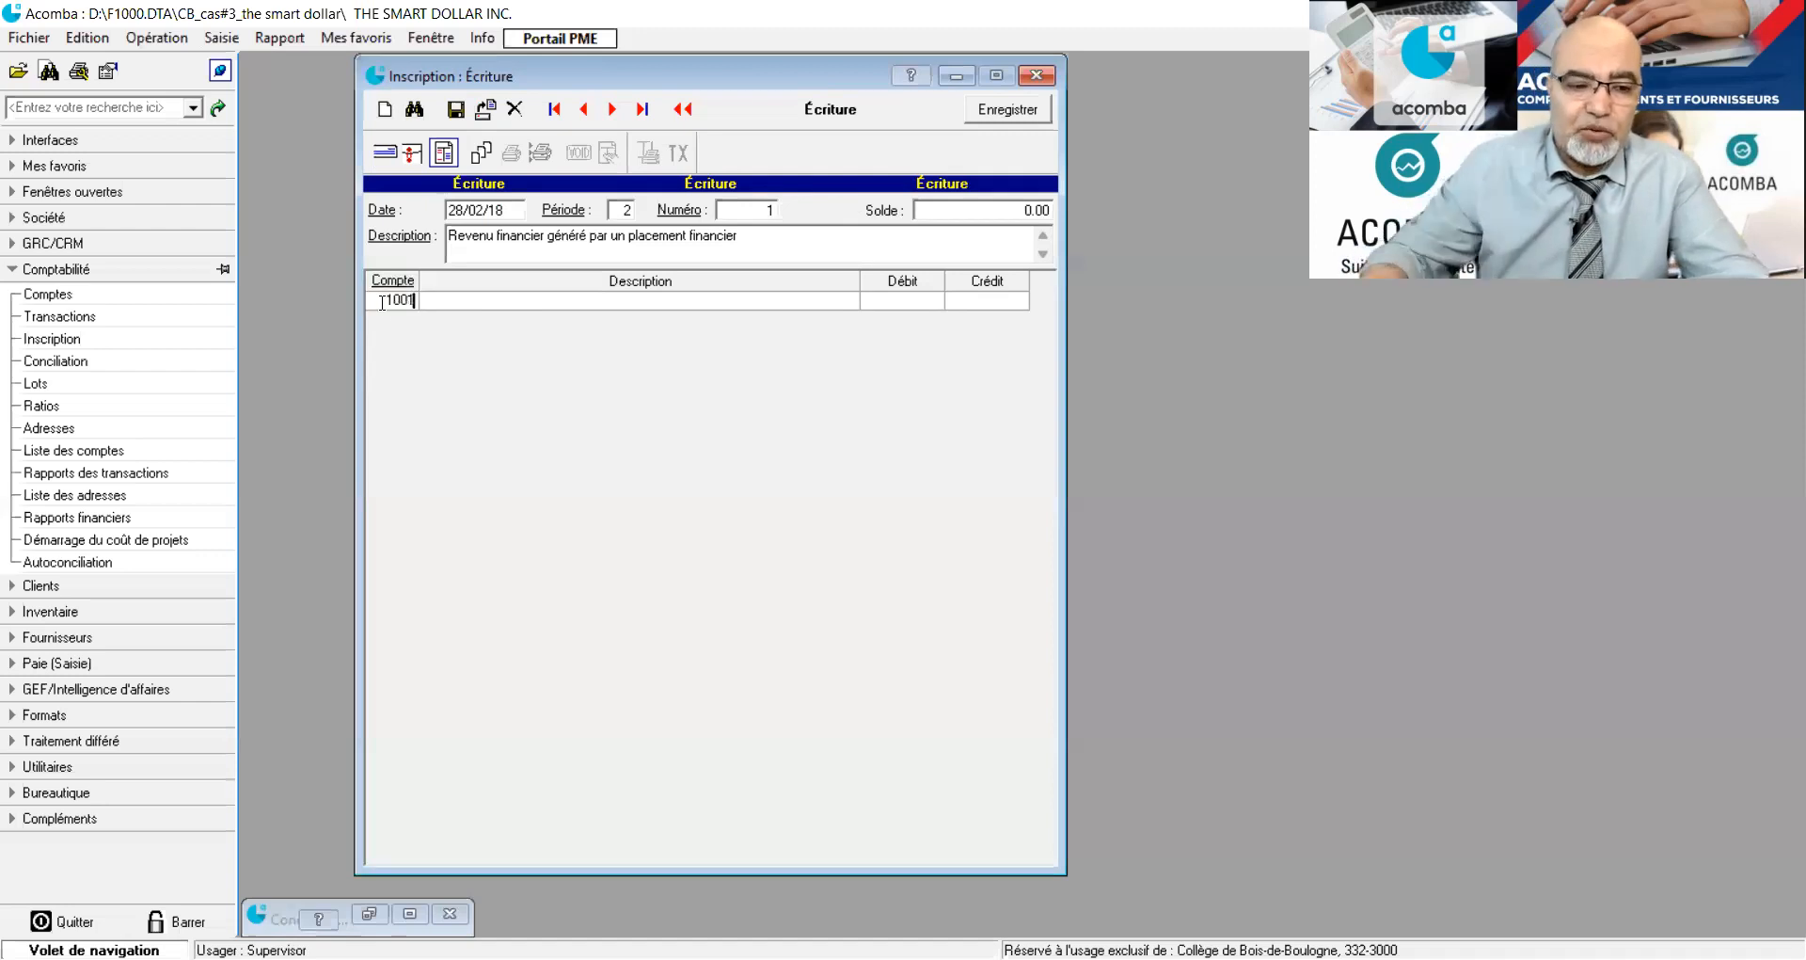
{"action": "key", "text": "Tab"}
{"action": "left_click", "coordinate": [903, 307]}
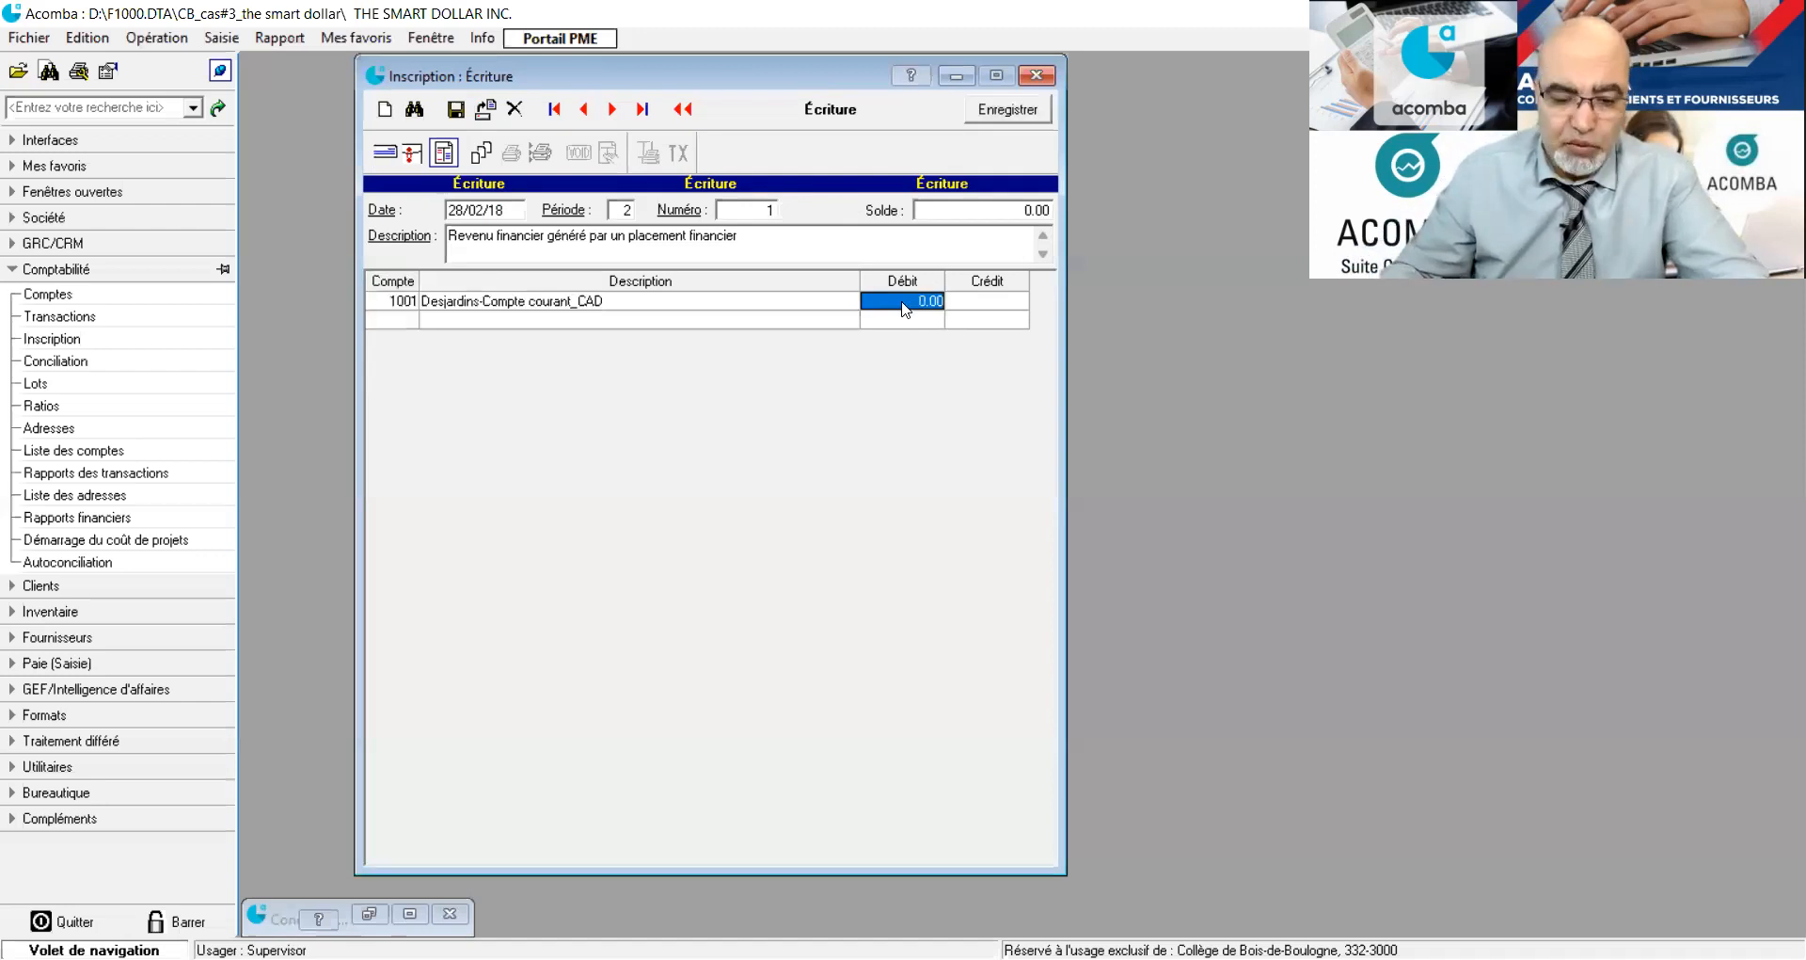
{"action": "type", "text": "95.95"}
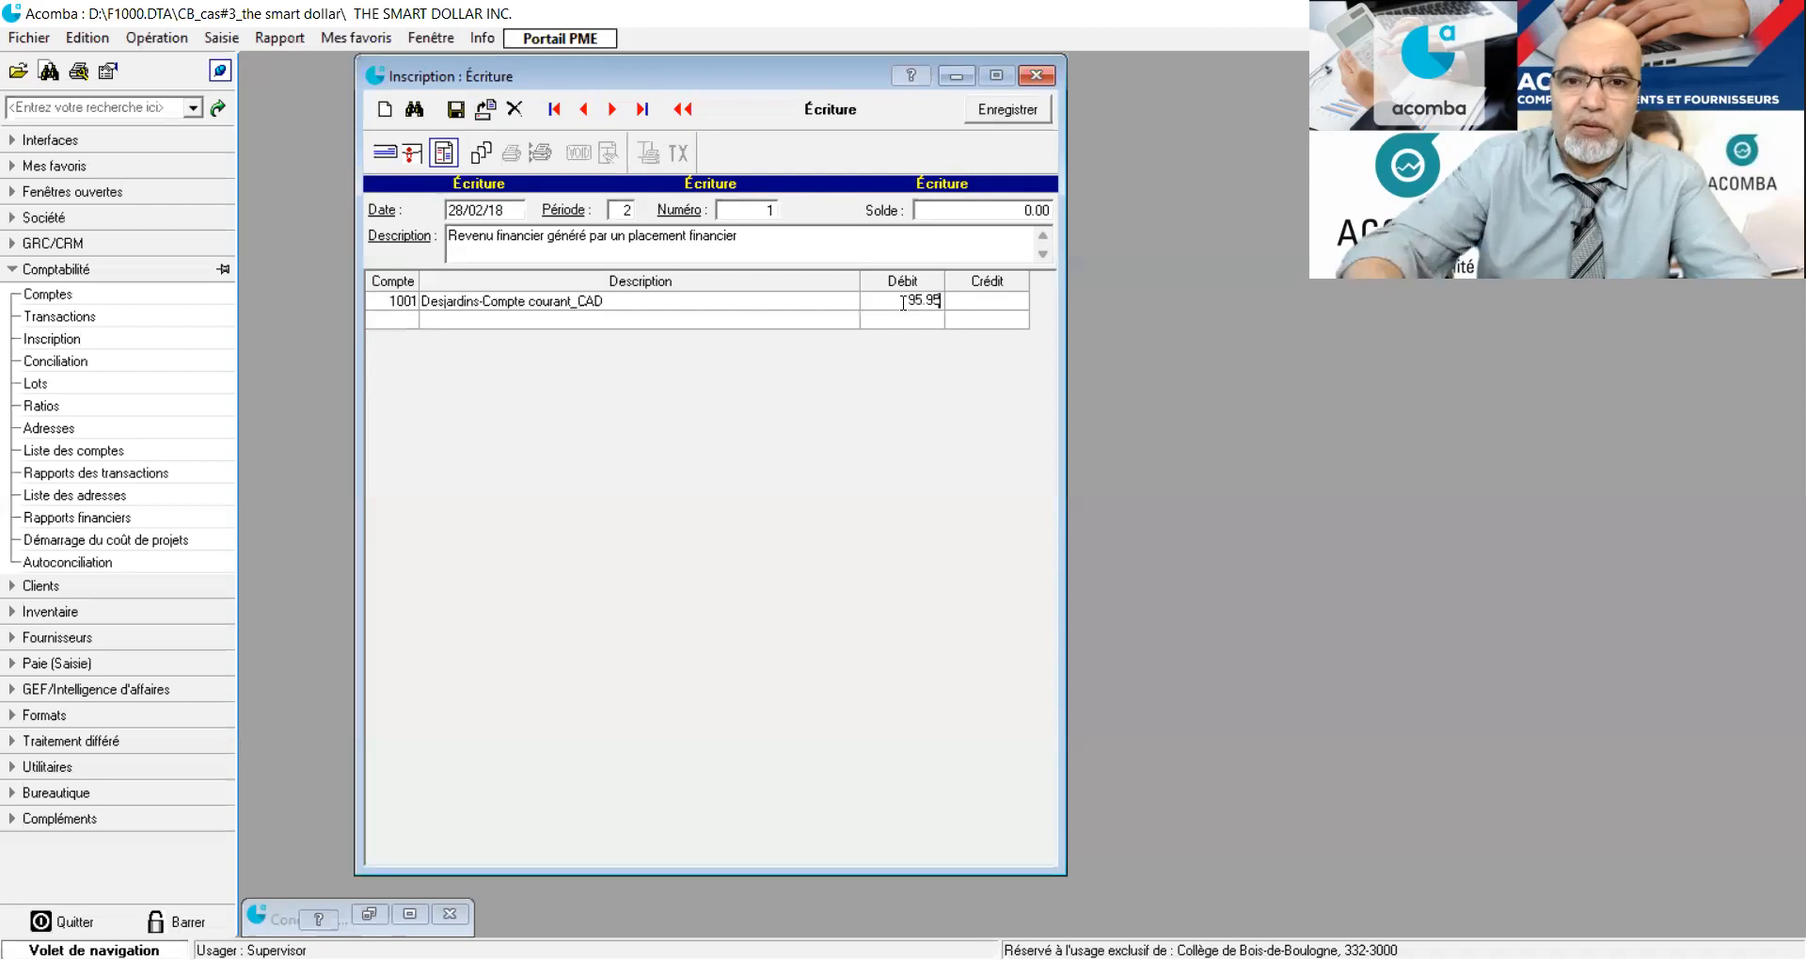
Add a line for account 5901 (Revenus - Intérêts) with a credit of 95.95 and save the journal entry.
{"action": "left_click", "coordinate": [403, 321]}
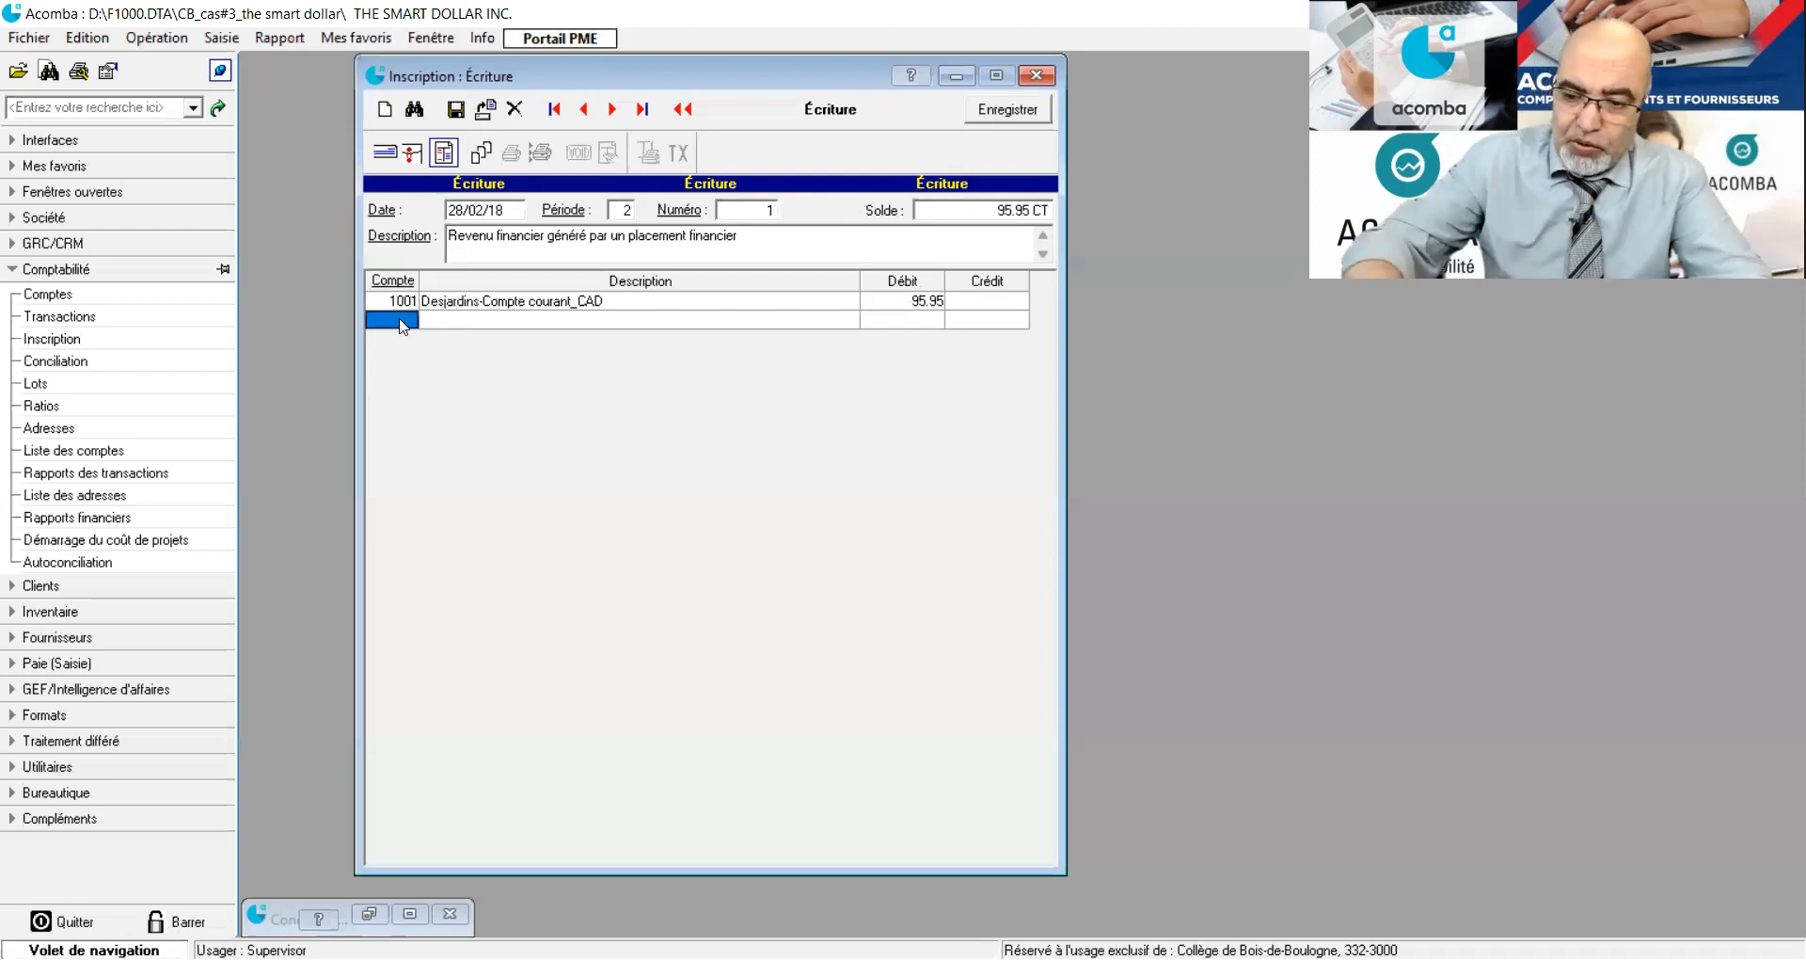
{"action": "type", "text": "5901"}
{"action": "key", "text": "Return"}
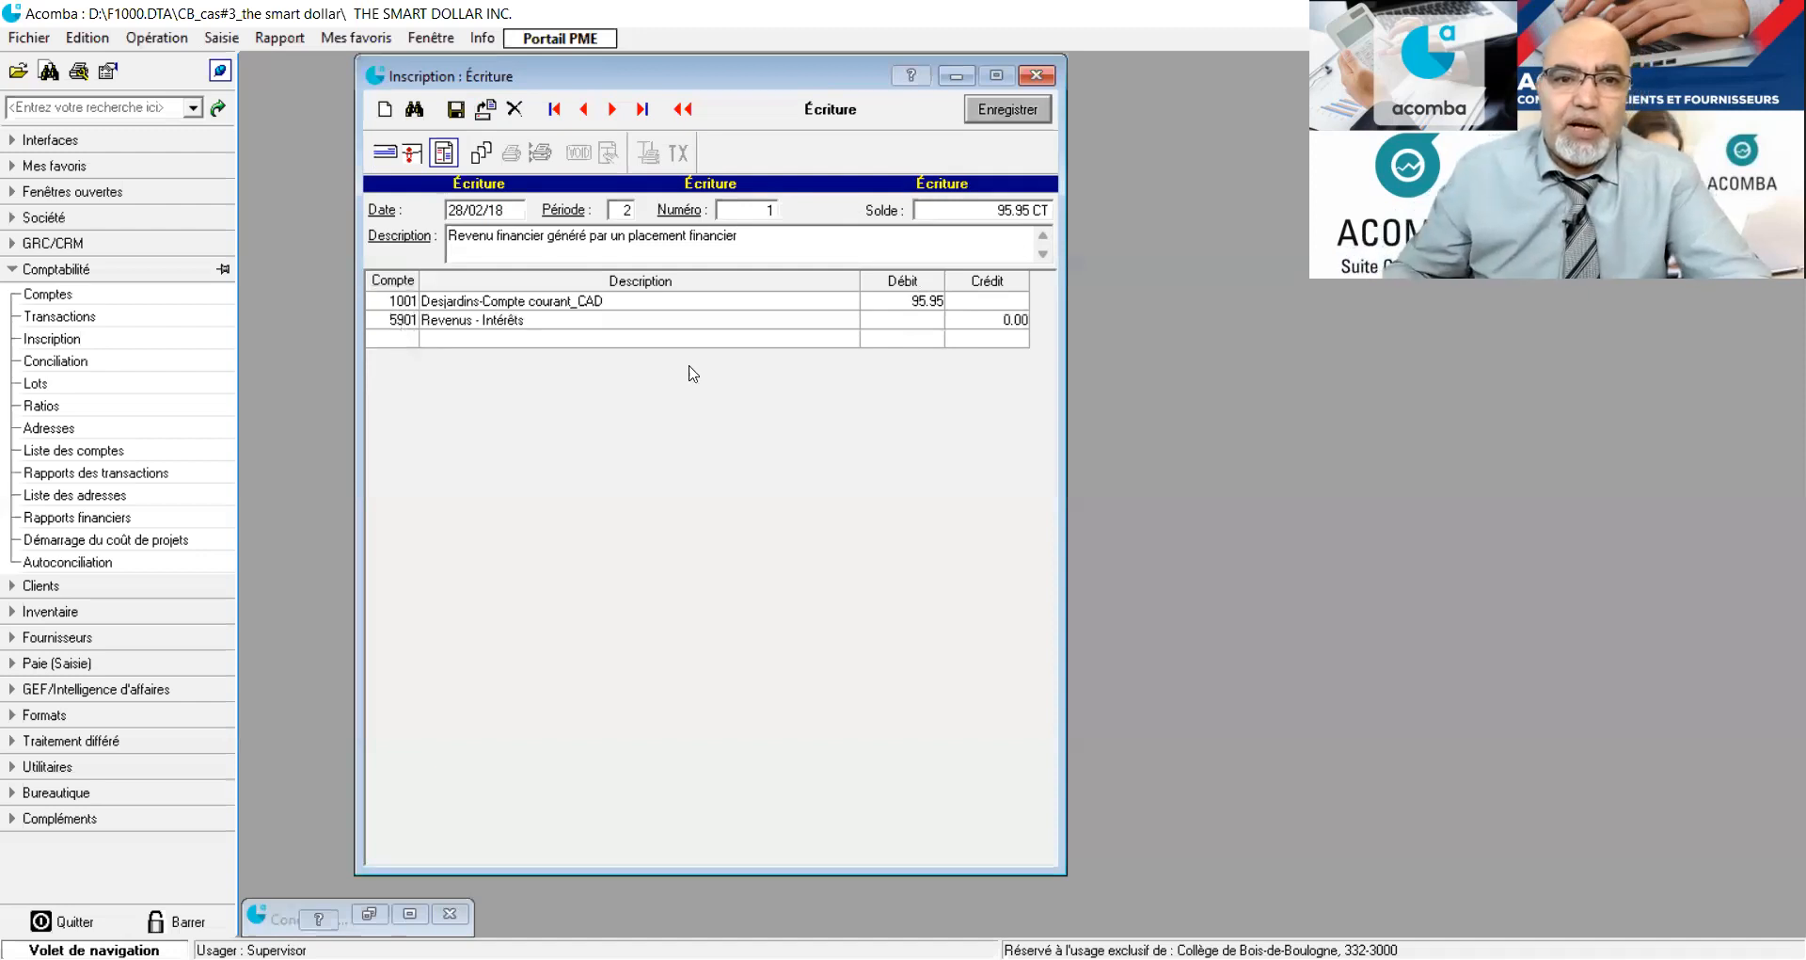
{"action": "left_click", "coordinate": [989, 323]}
{"action": "type", "text": "95.95"}
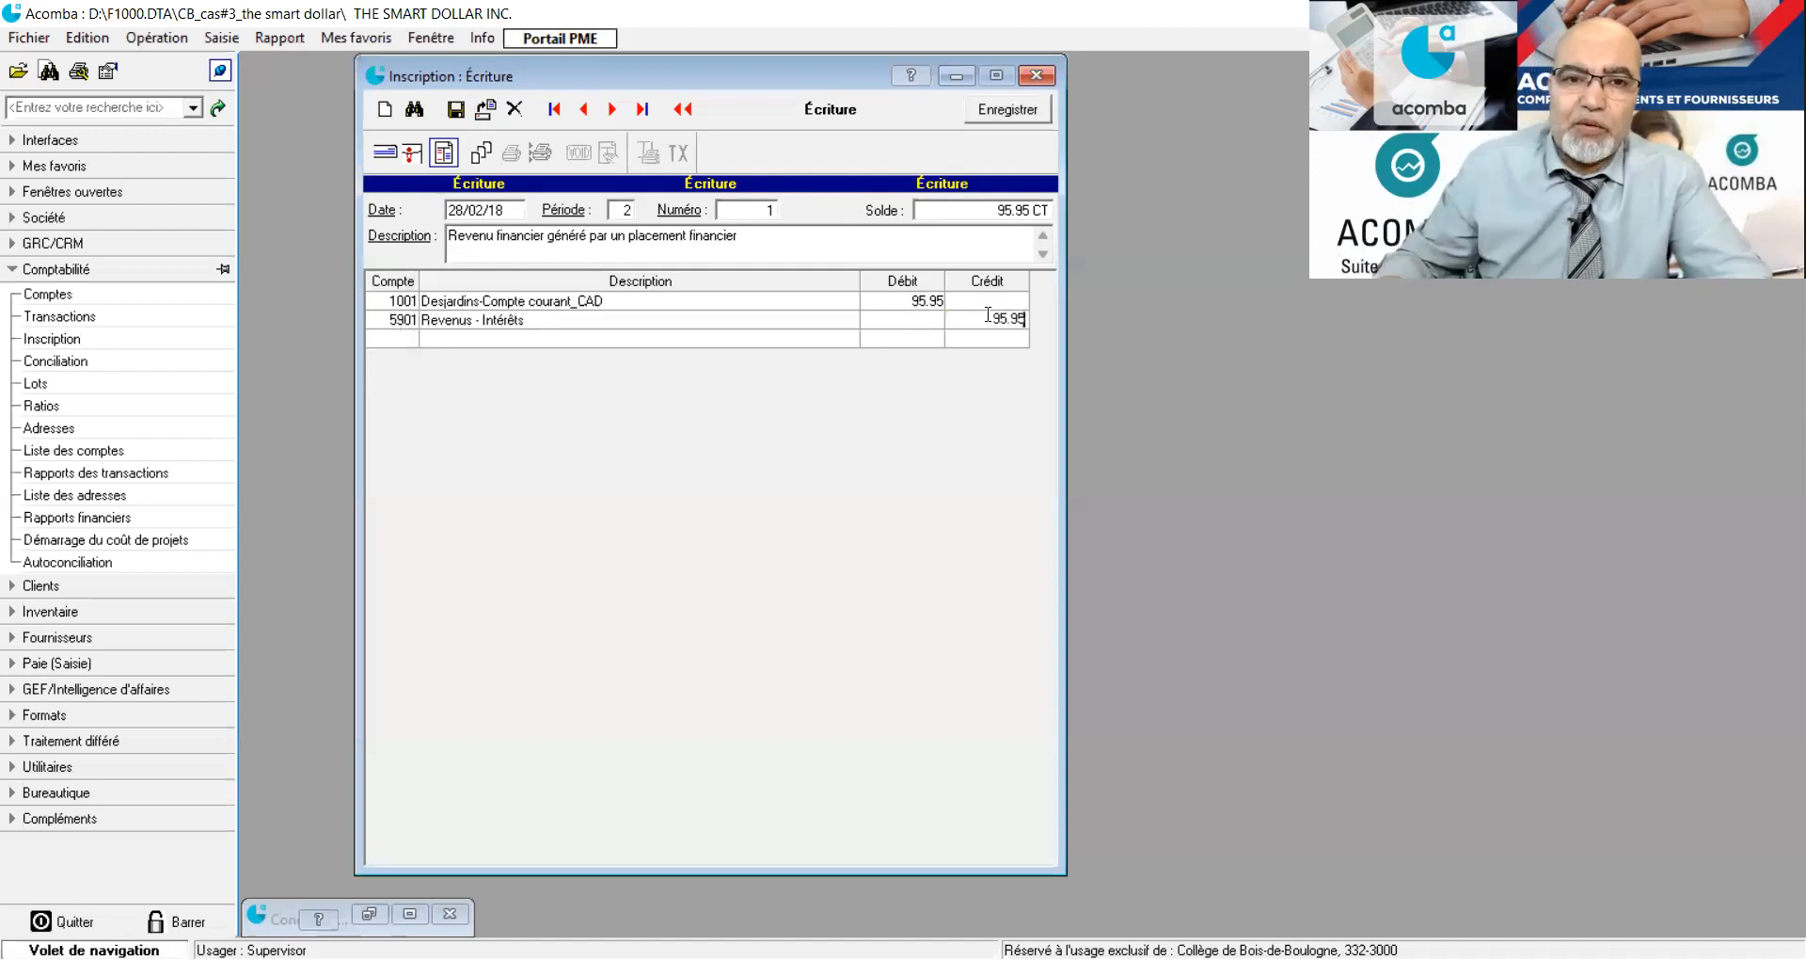
{"action": "key", "text": "Return"}
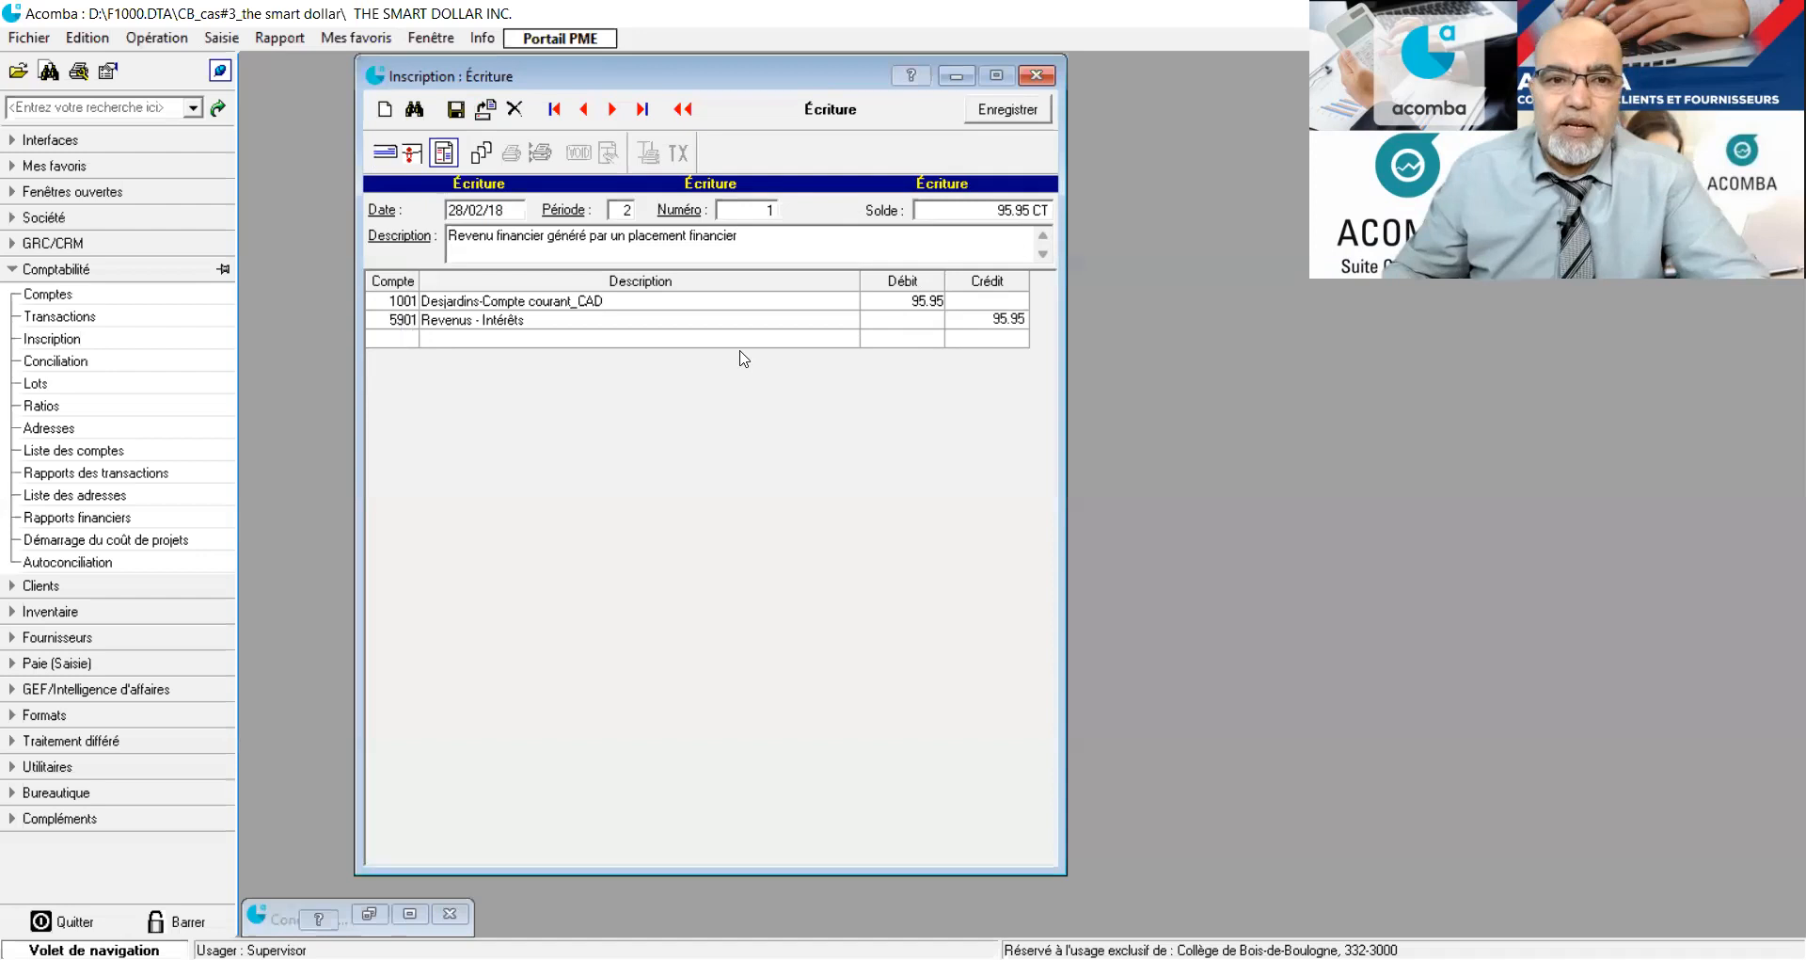
{"action": "left_click", "coordinate": [398, 340]}
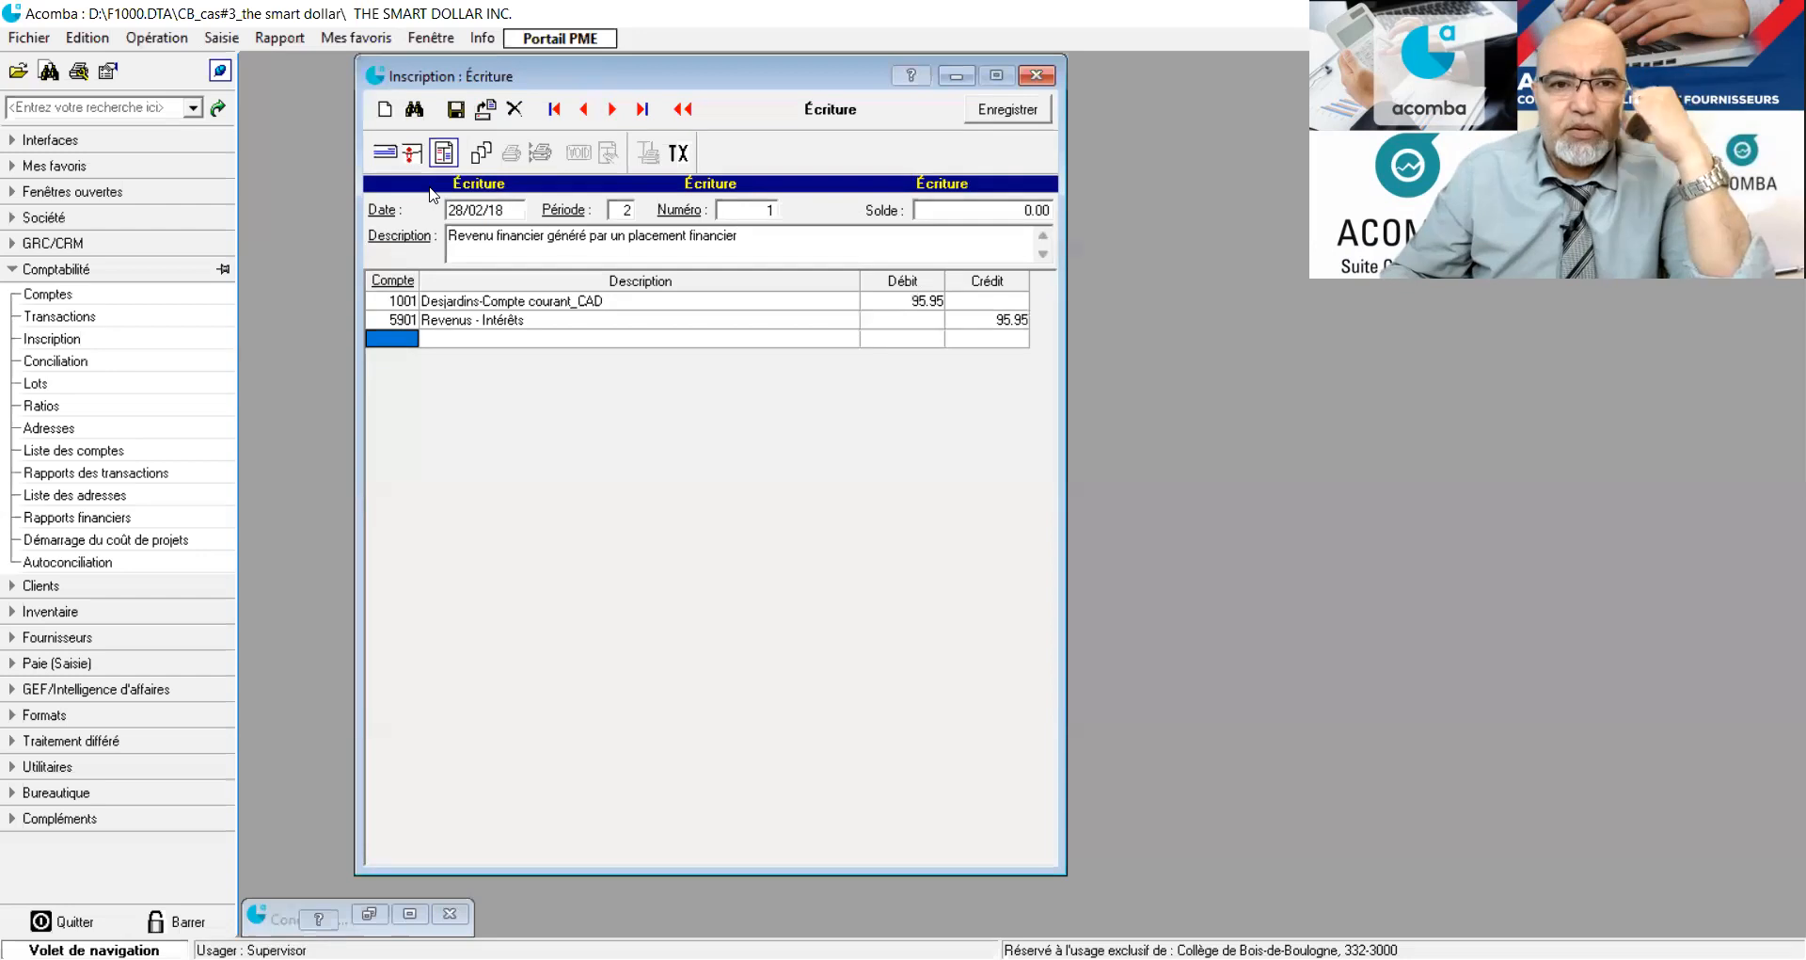
{"action": "left_click", "coordinate": [456, 113]}
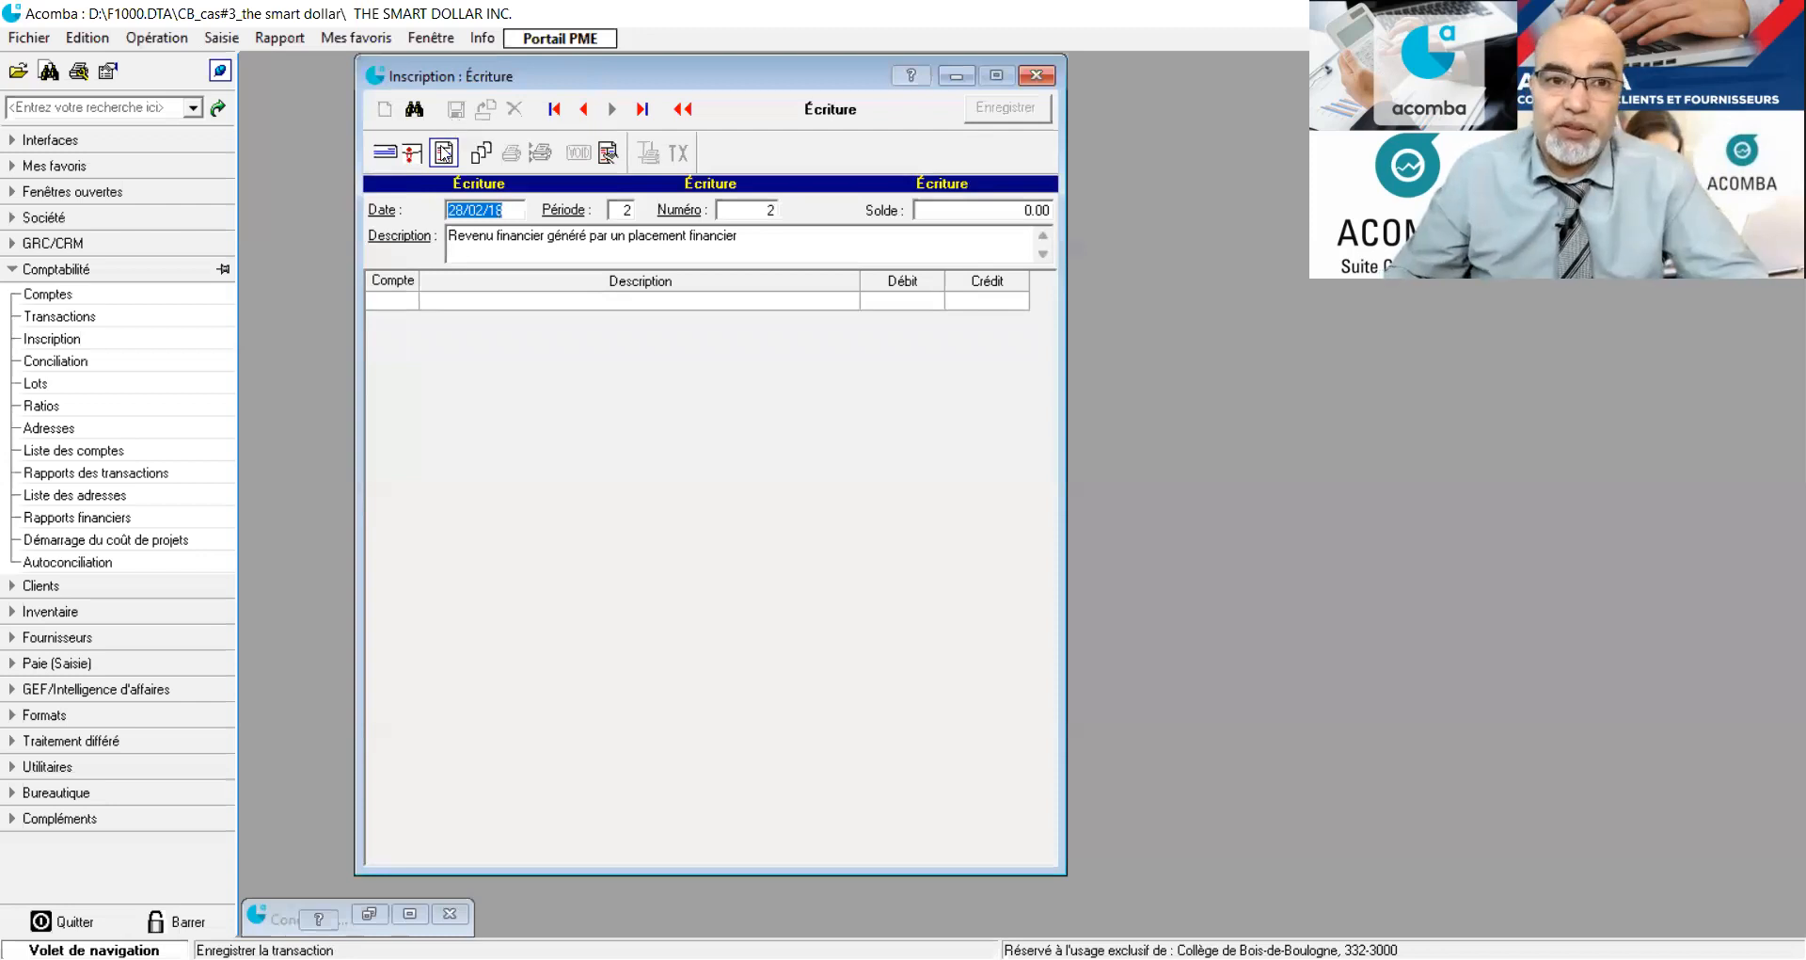
Replace the description of the new journal entry with "Frais et commissions bancaires".
{"action": "left_click", "coordinate": [745, 233]}
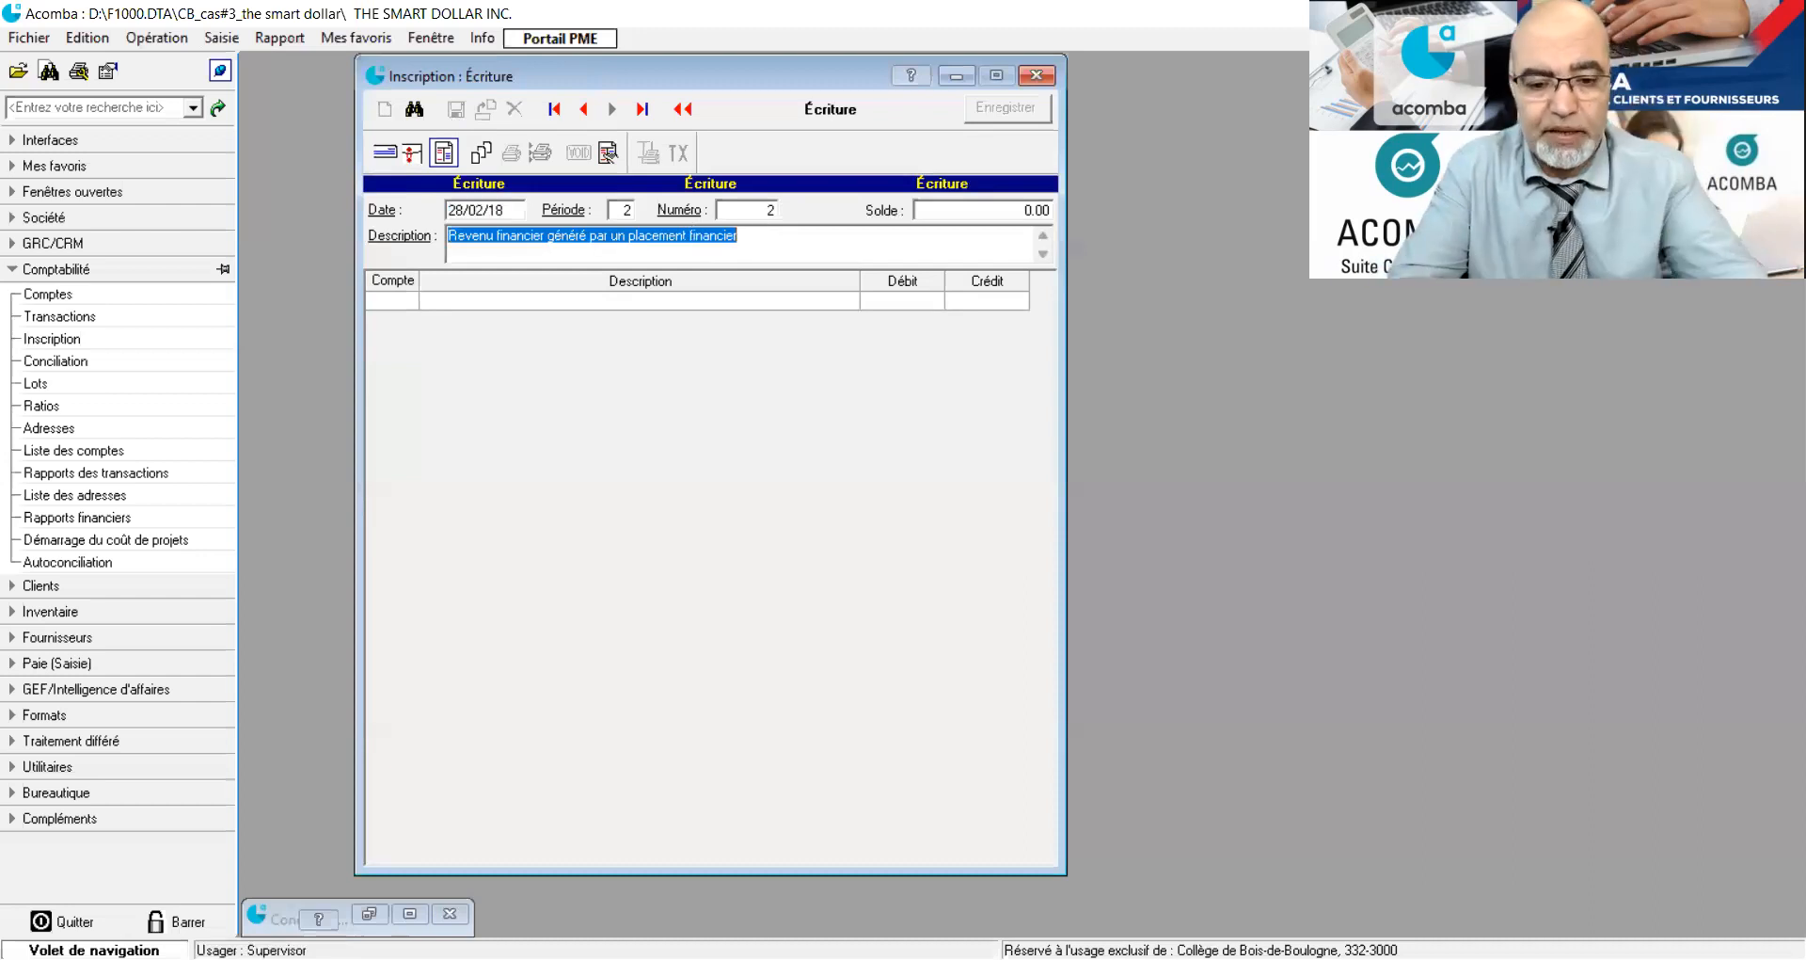
{"action": "type", "text": "Frais et commissions b"}
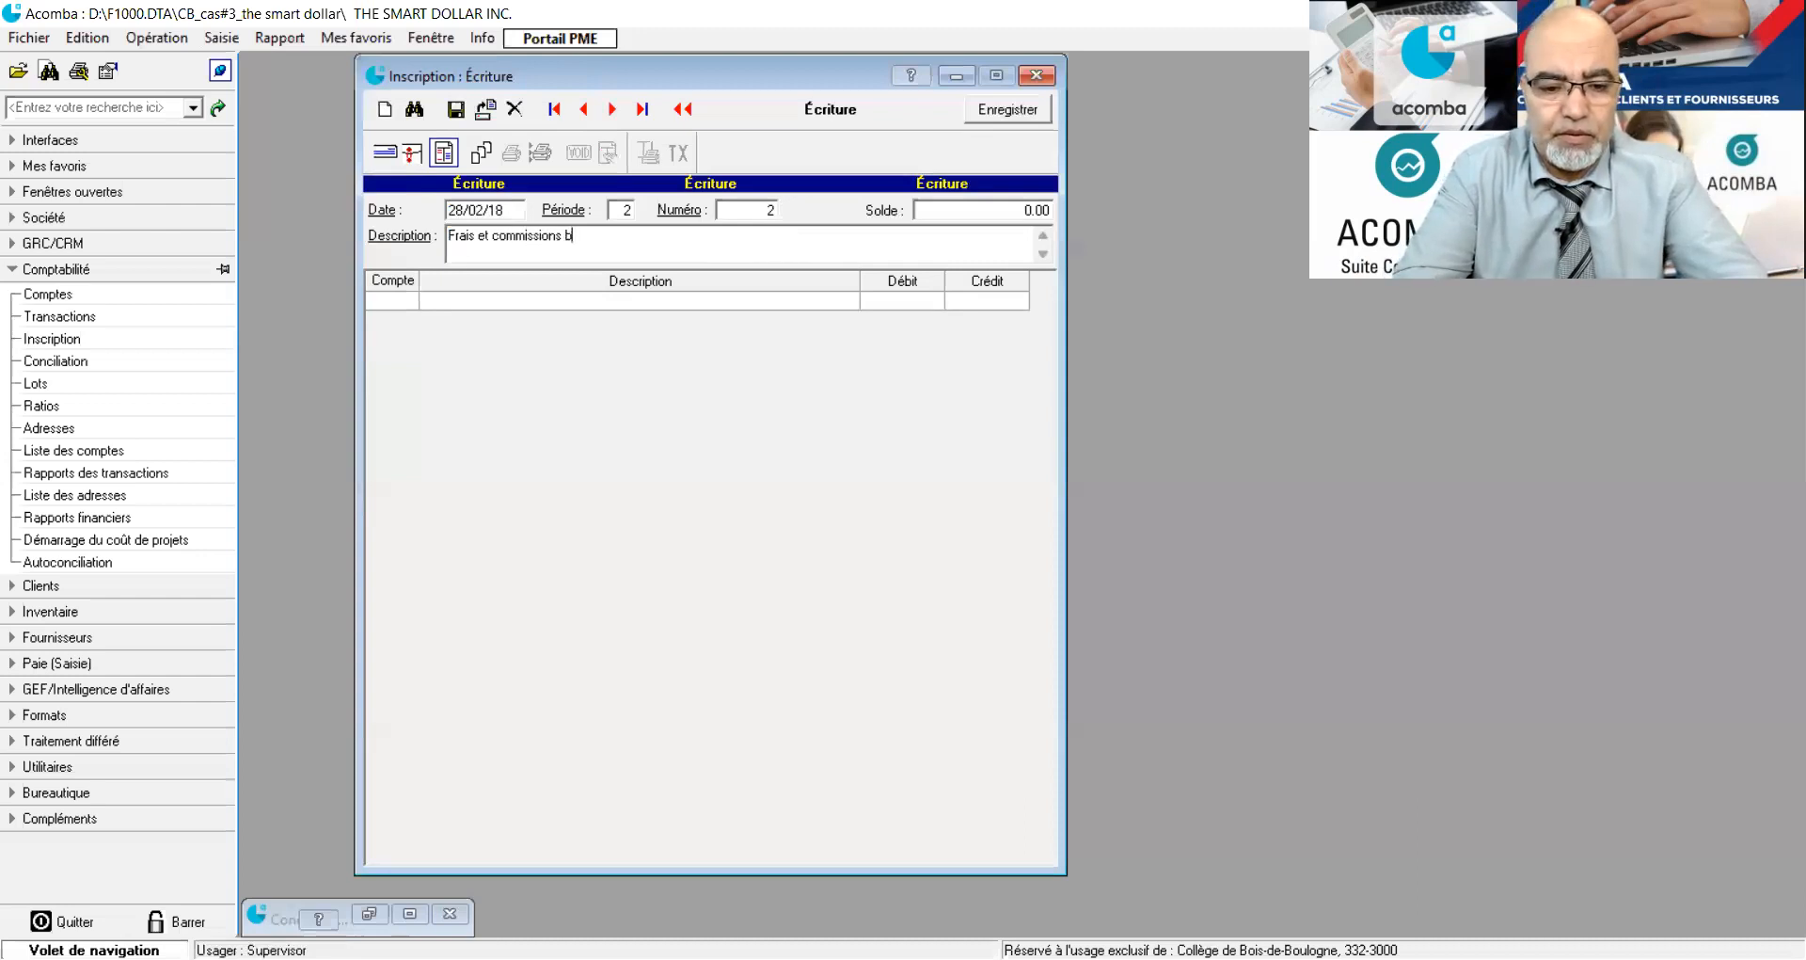
{"action": "type", "text": "ancaires"}
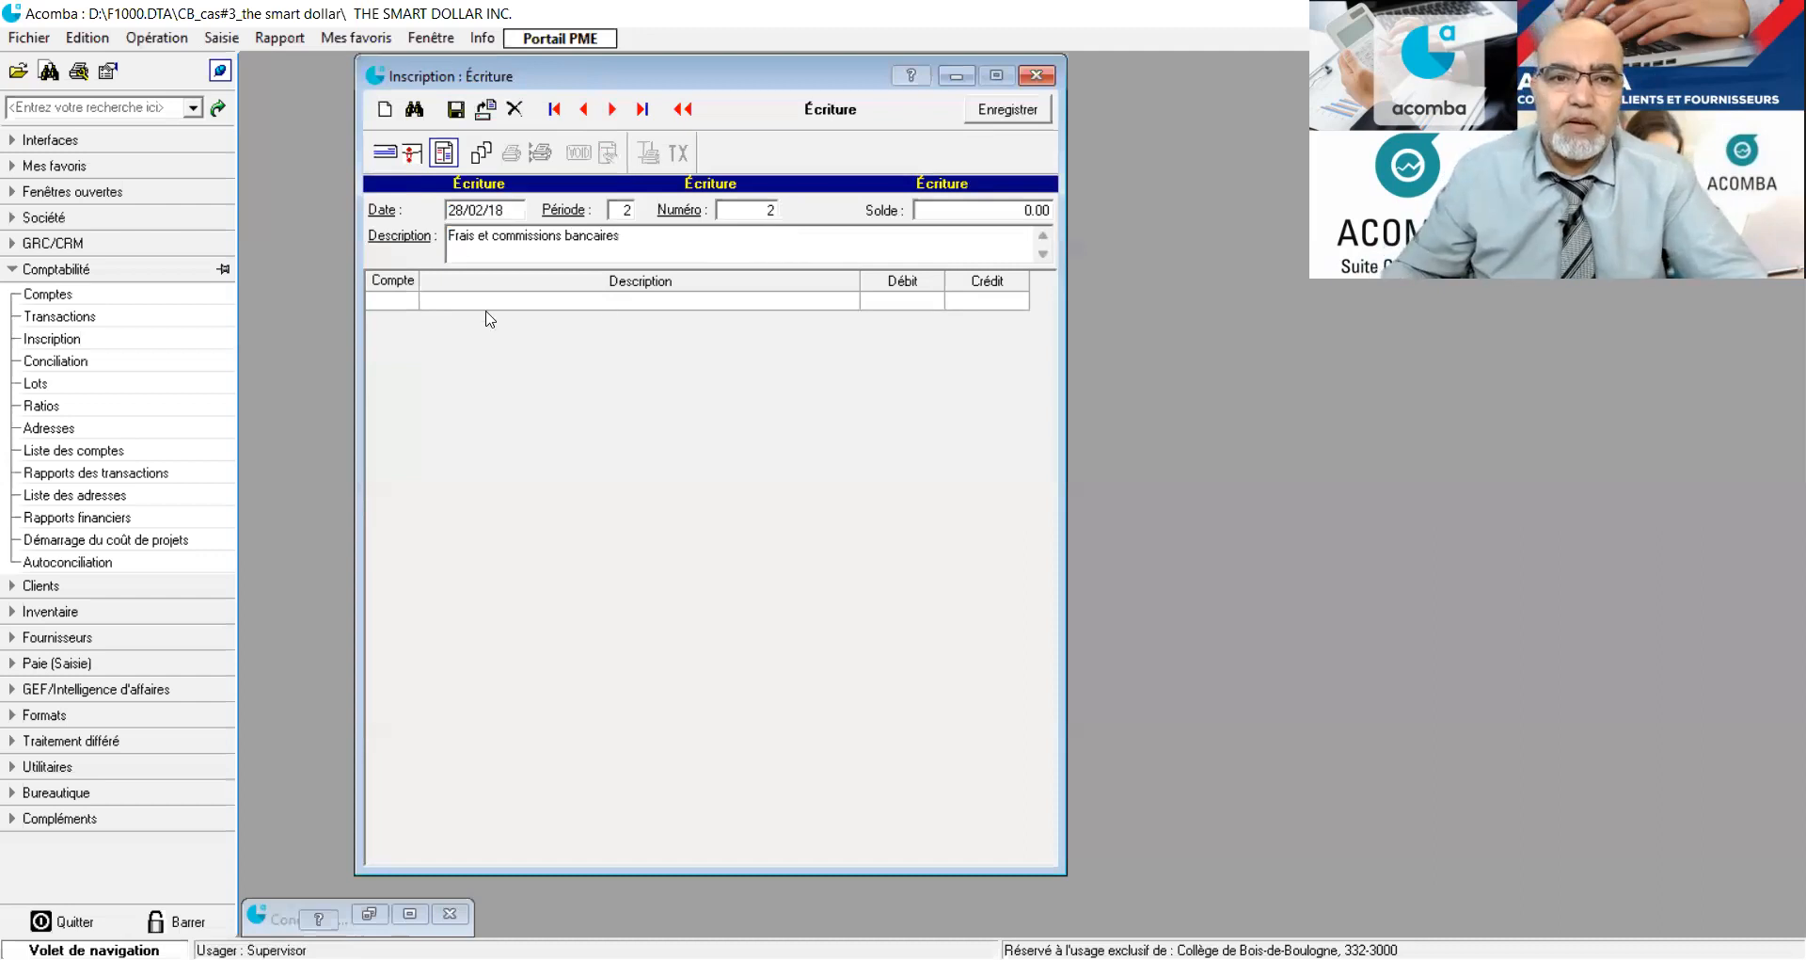
Add a line for account 9001 (Intérêts et frais bancaires) with a debit of 222.22.
{"action": "left_click", "coordinate": [386, 298]}
{"action": "left_click_drag", "start_coordinate": [385, 299], "coordinate": [442, 309]}
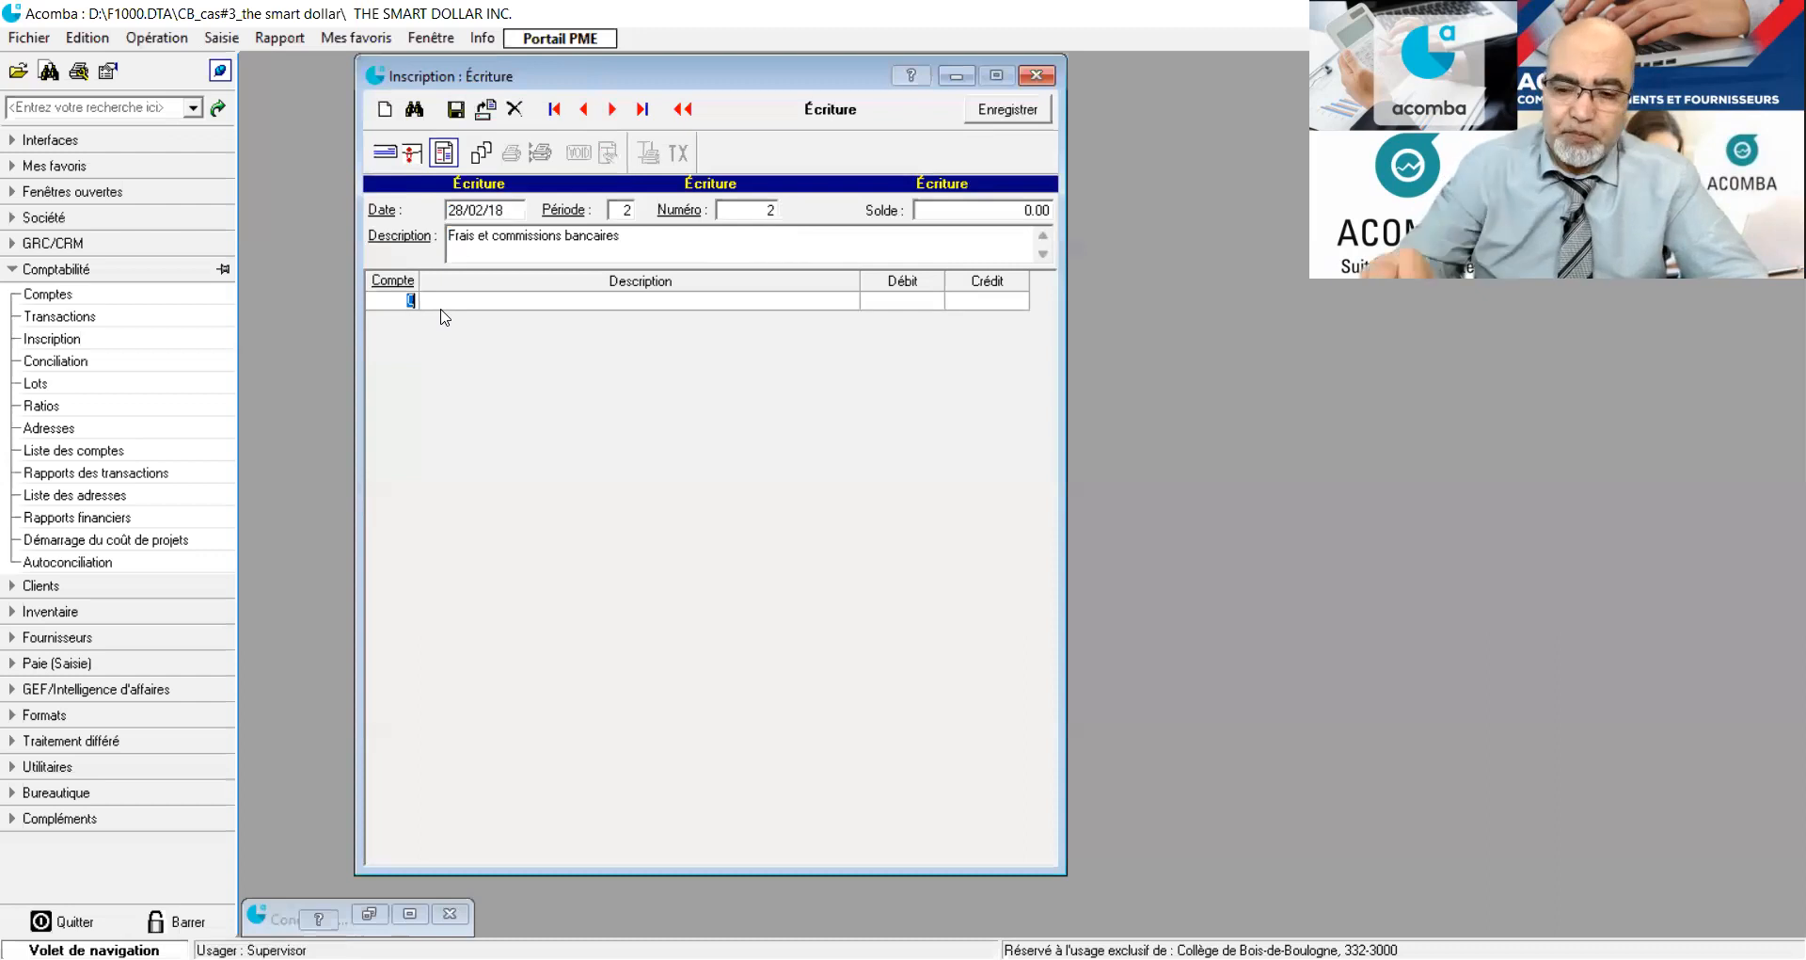
{"action": "type", "text": "9001"}
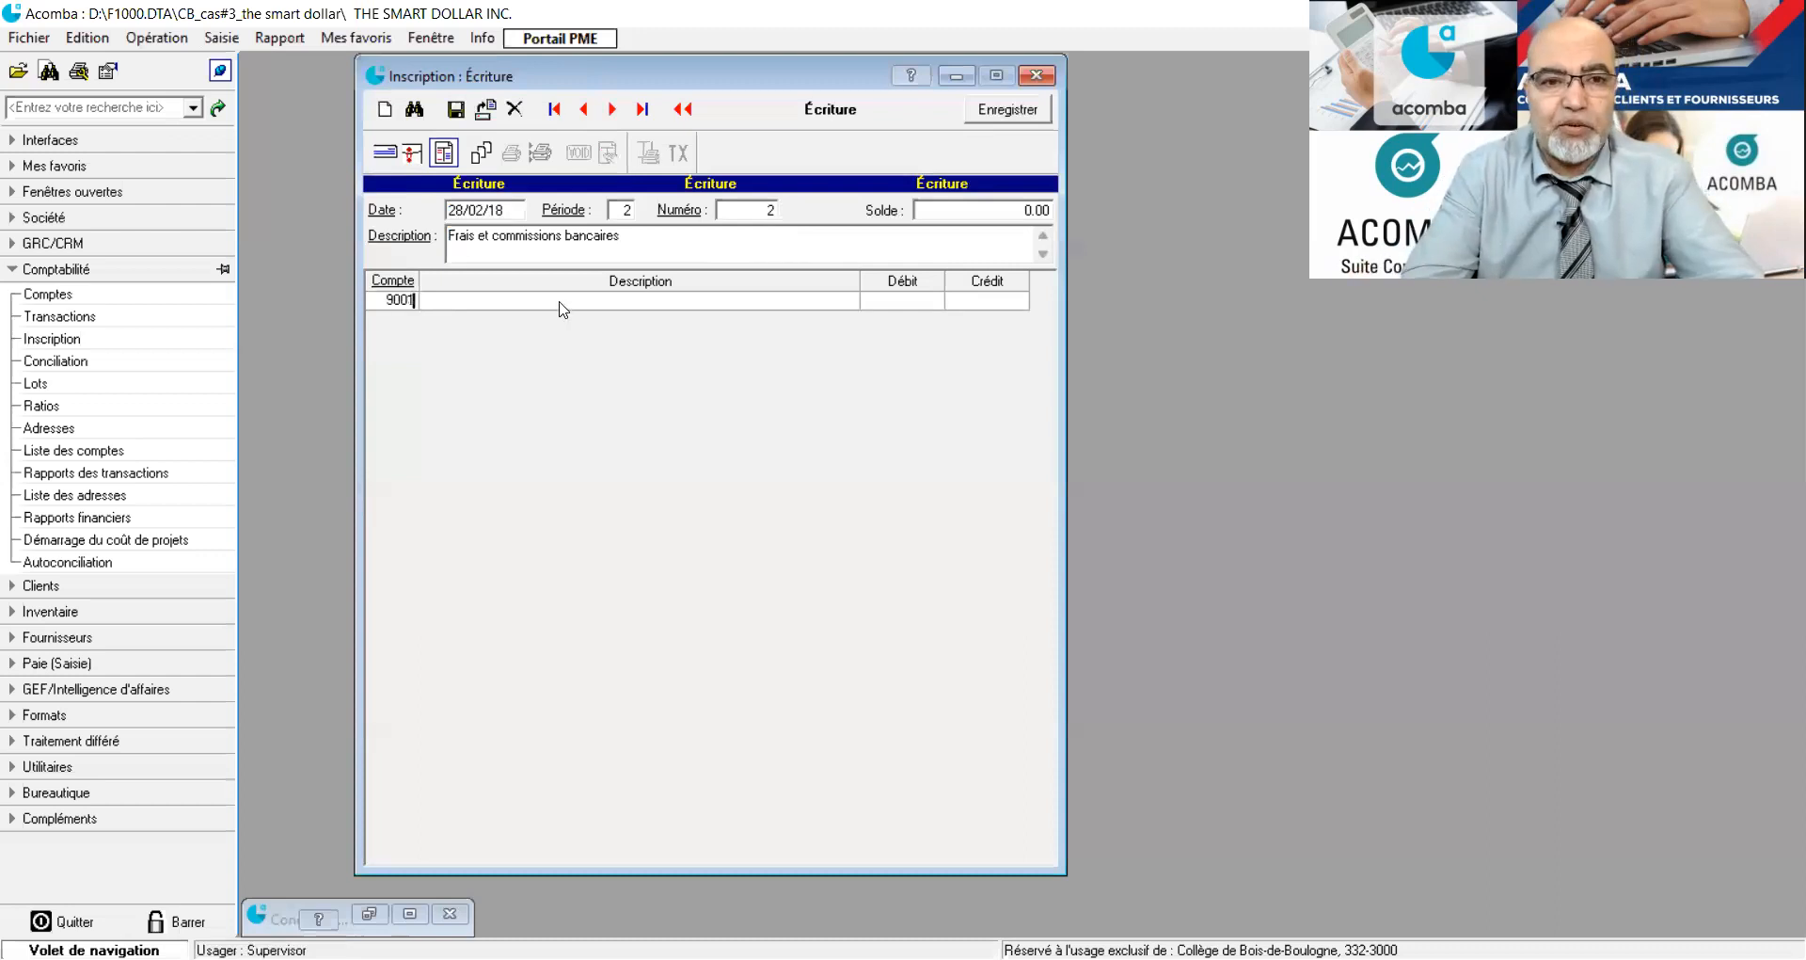
{"action": "key", "text": "Tab"}
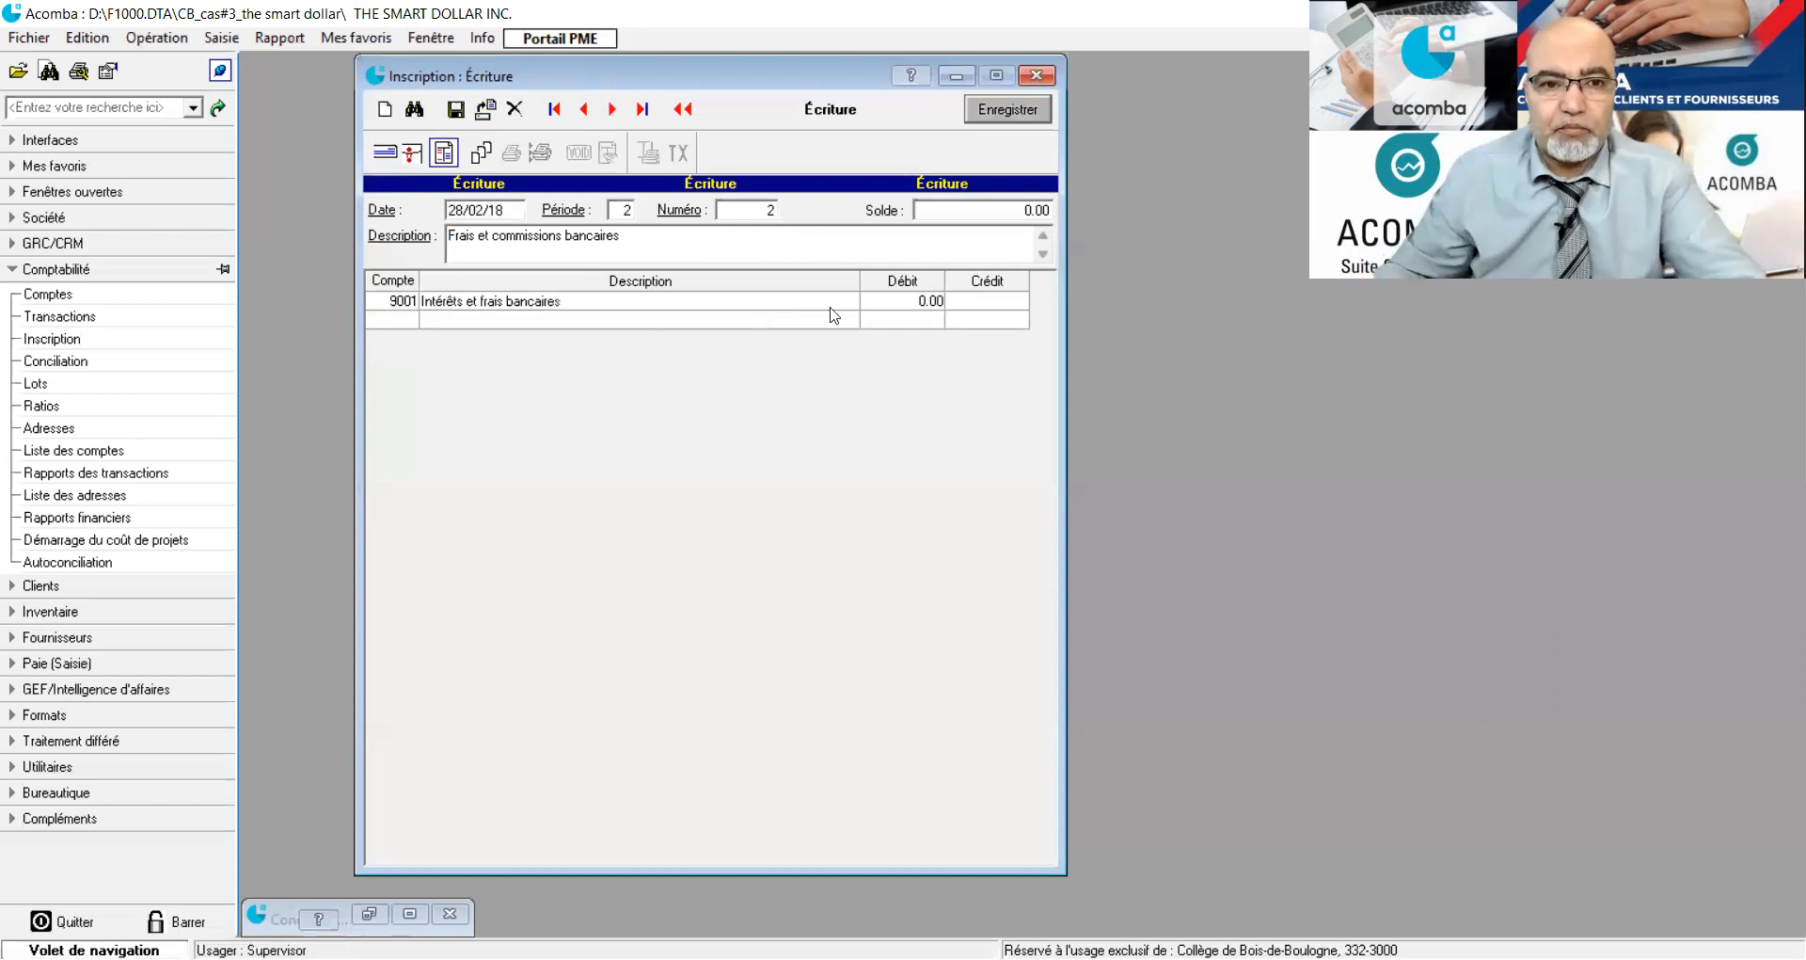
{"action": "left_click", "coordinate": [906, 303]}
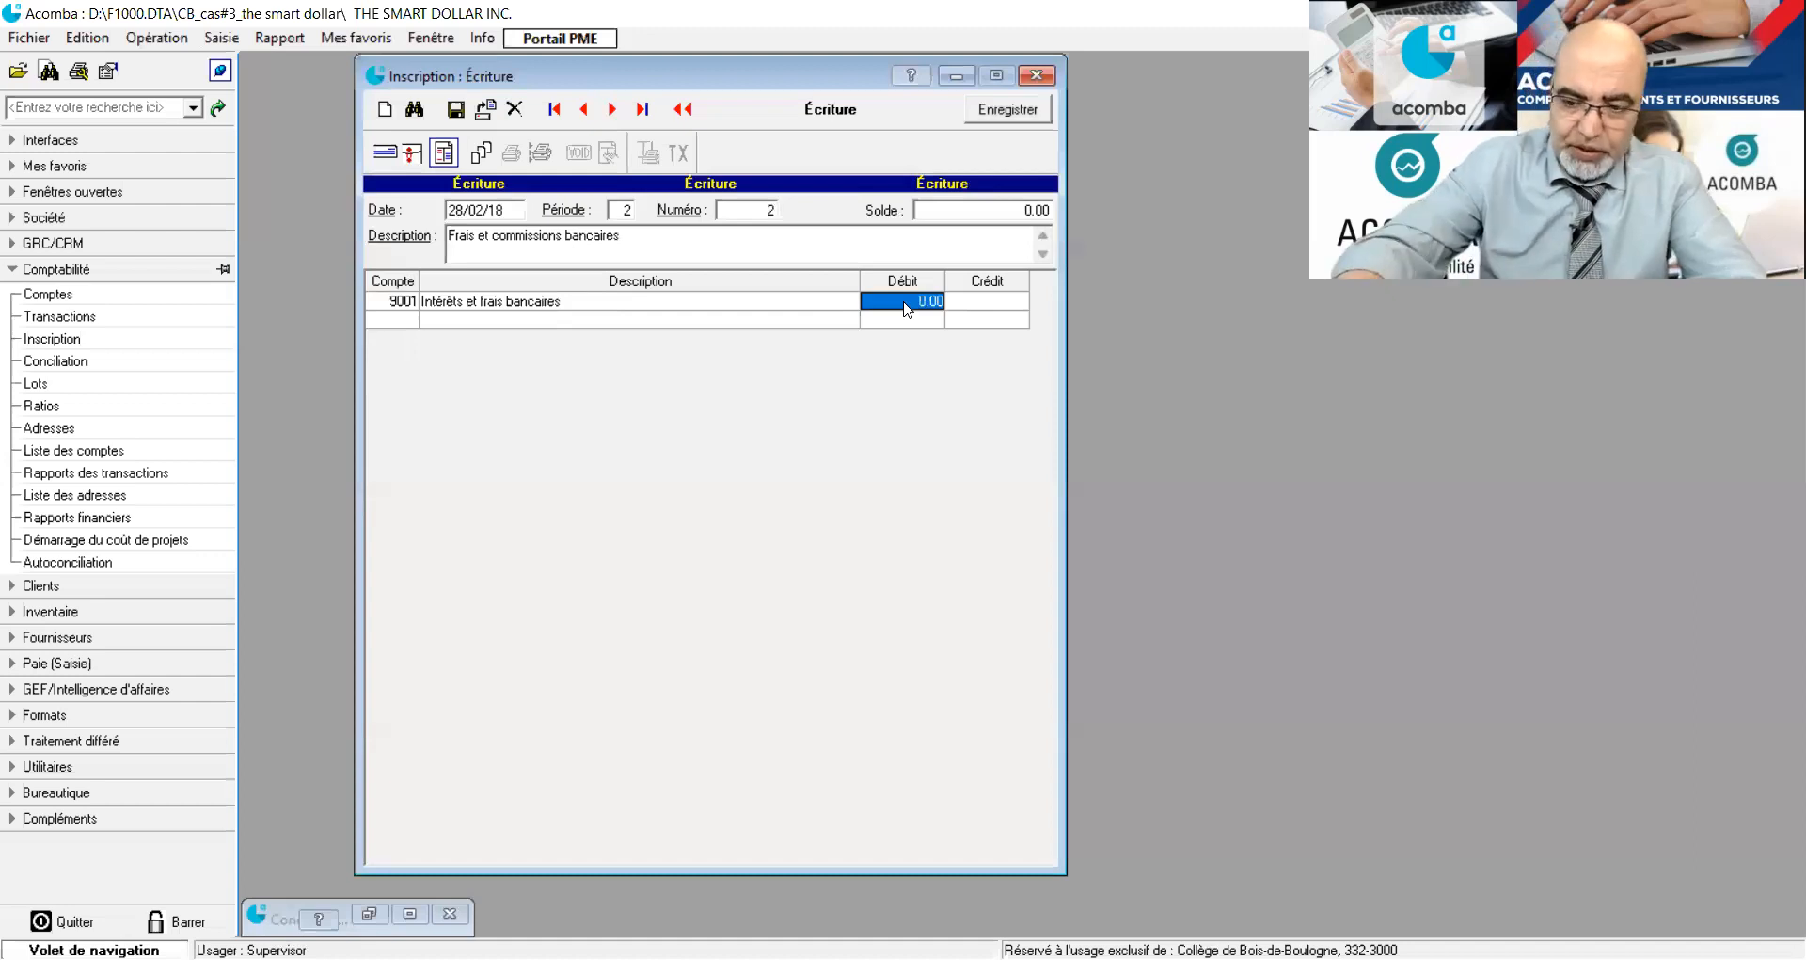
{"action": "type", "text": "122.22"}
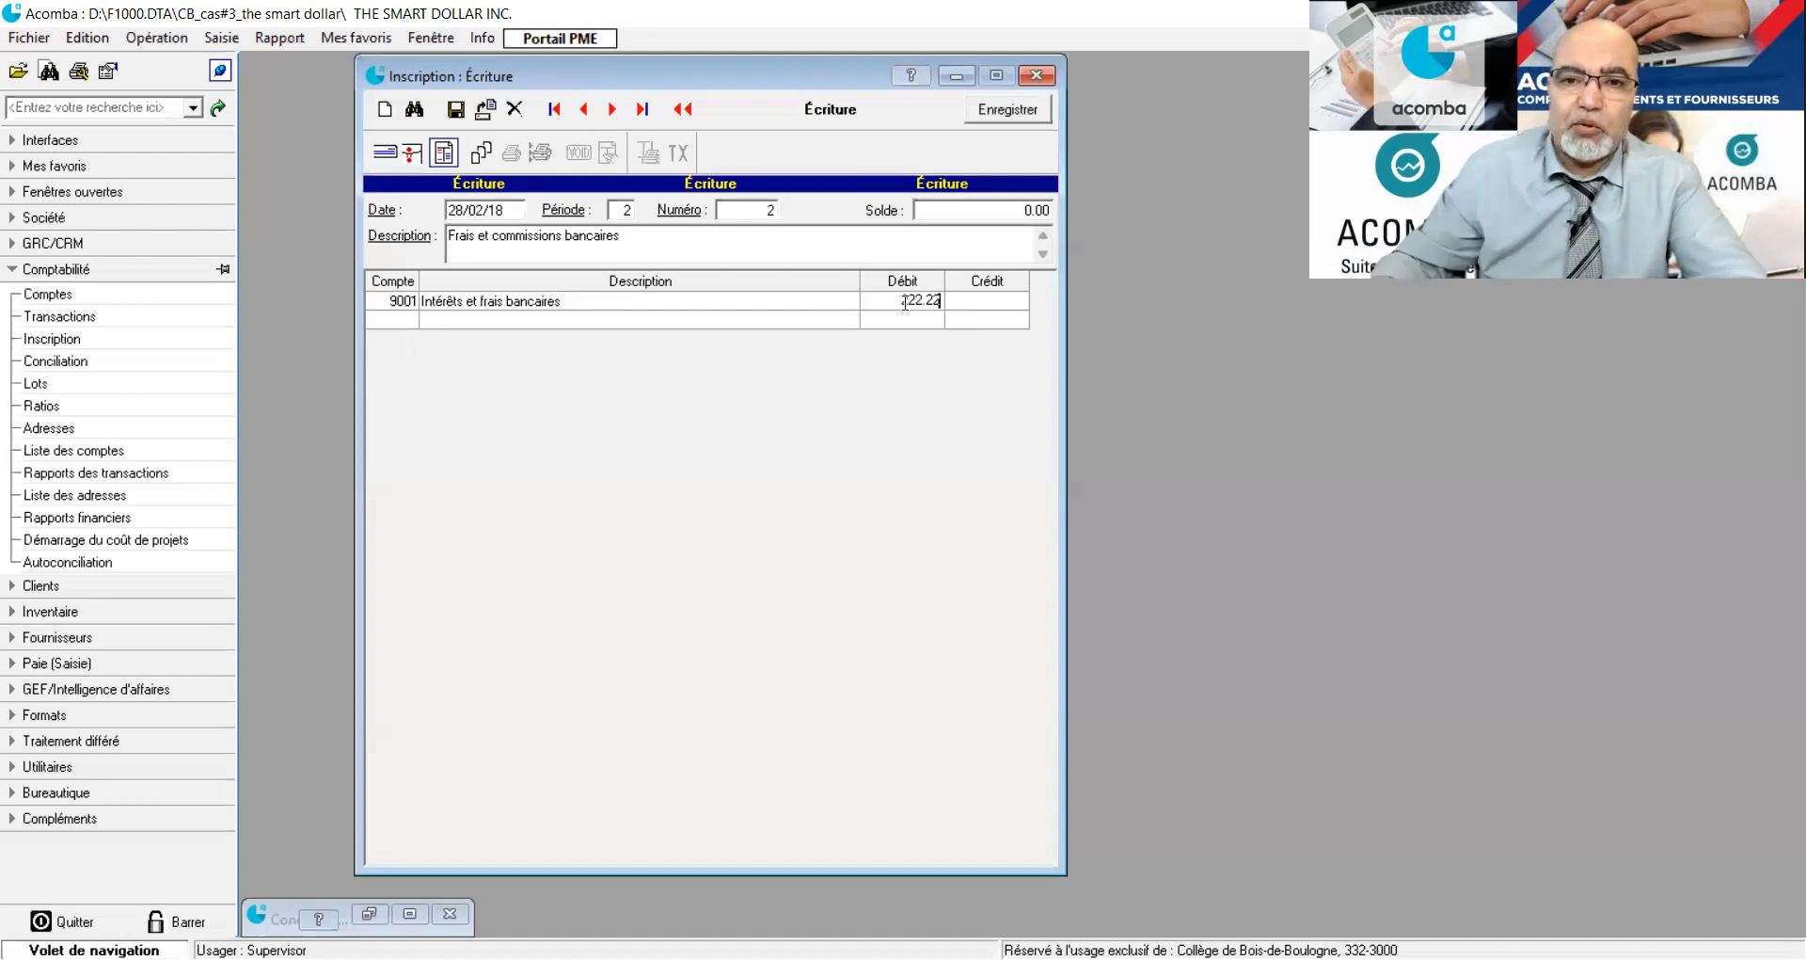
Add a line for account 1001 (Desjardins-Compte courant_CAD) with a credit of 222.22 and save the journal entry.
{"action": "left_click", "coordinate": [415, 321]}
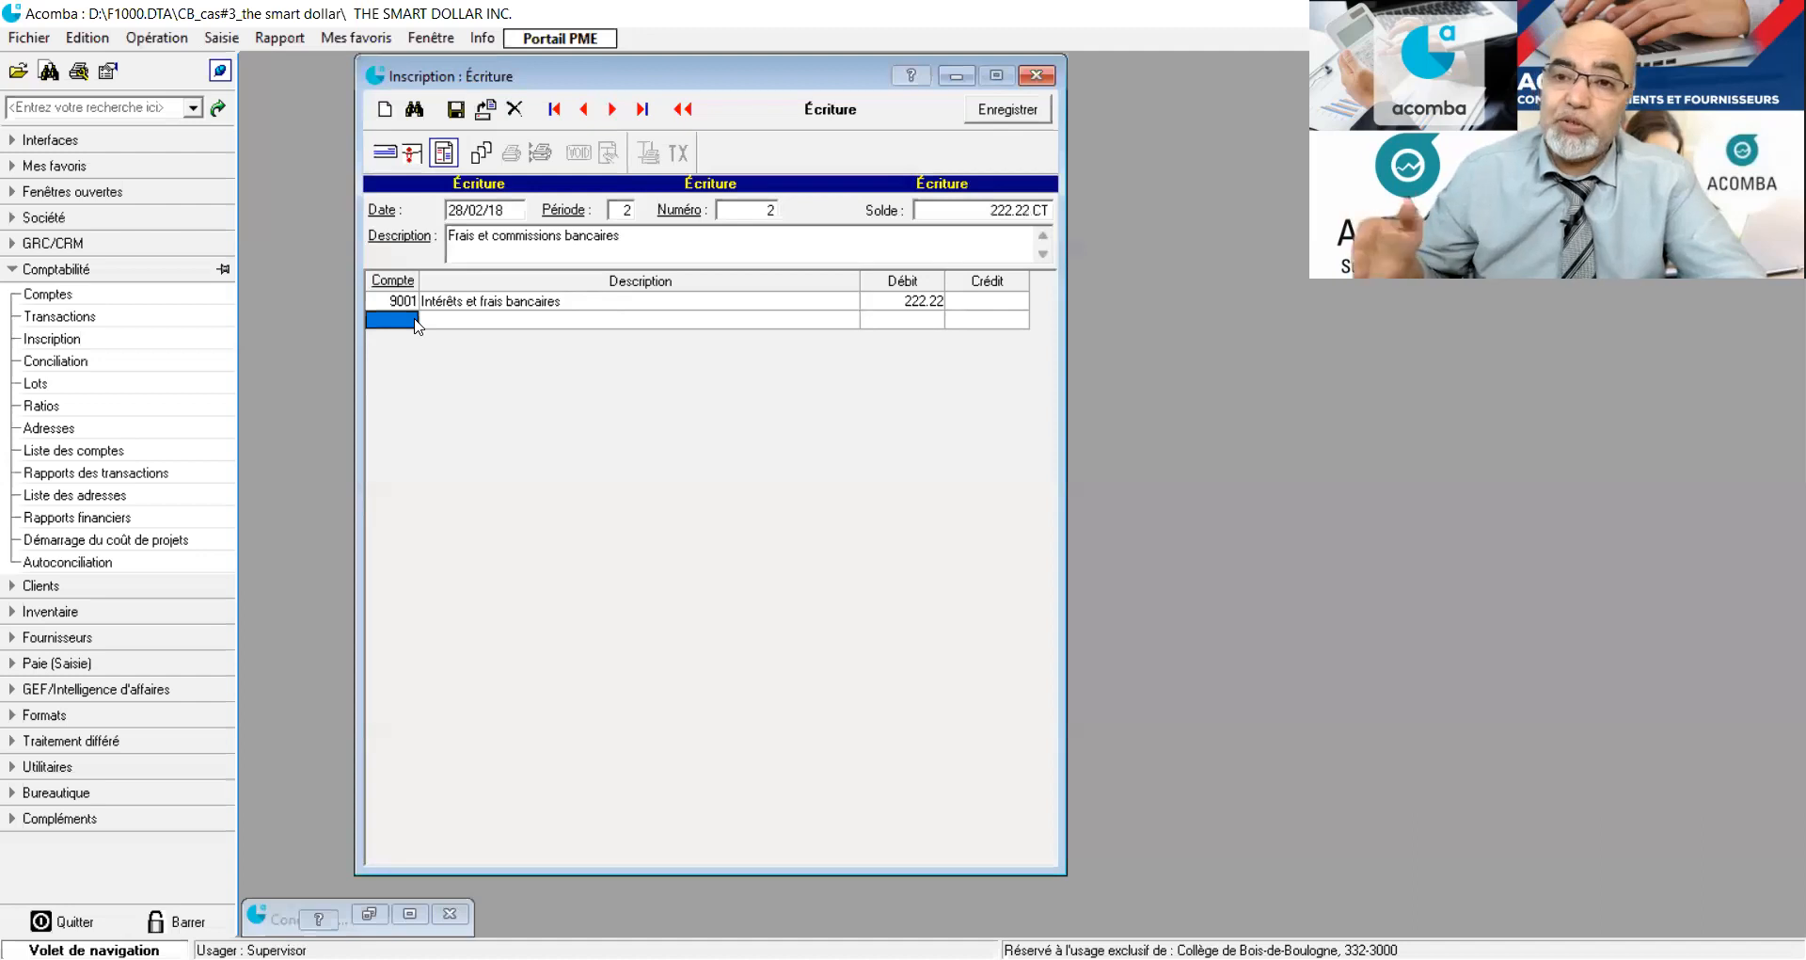
{"action": "type", "text": "1001"}
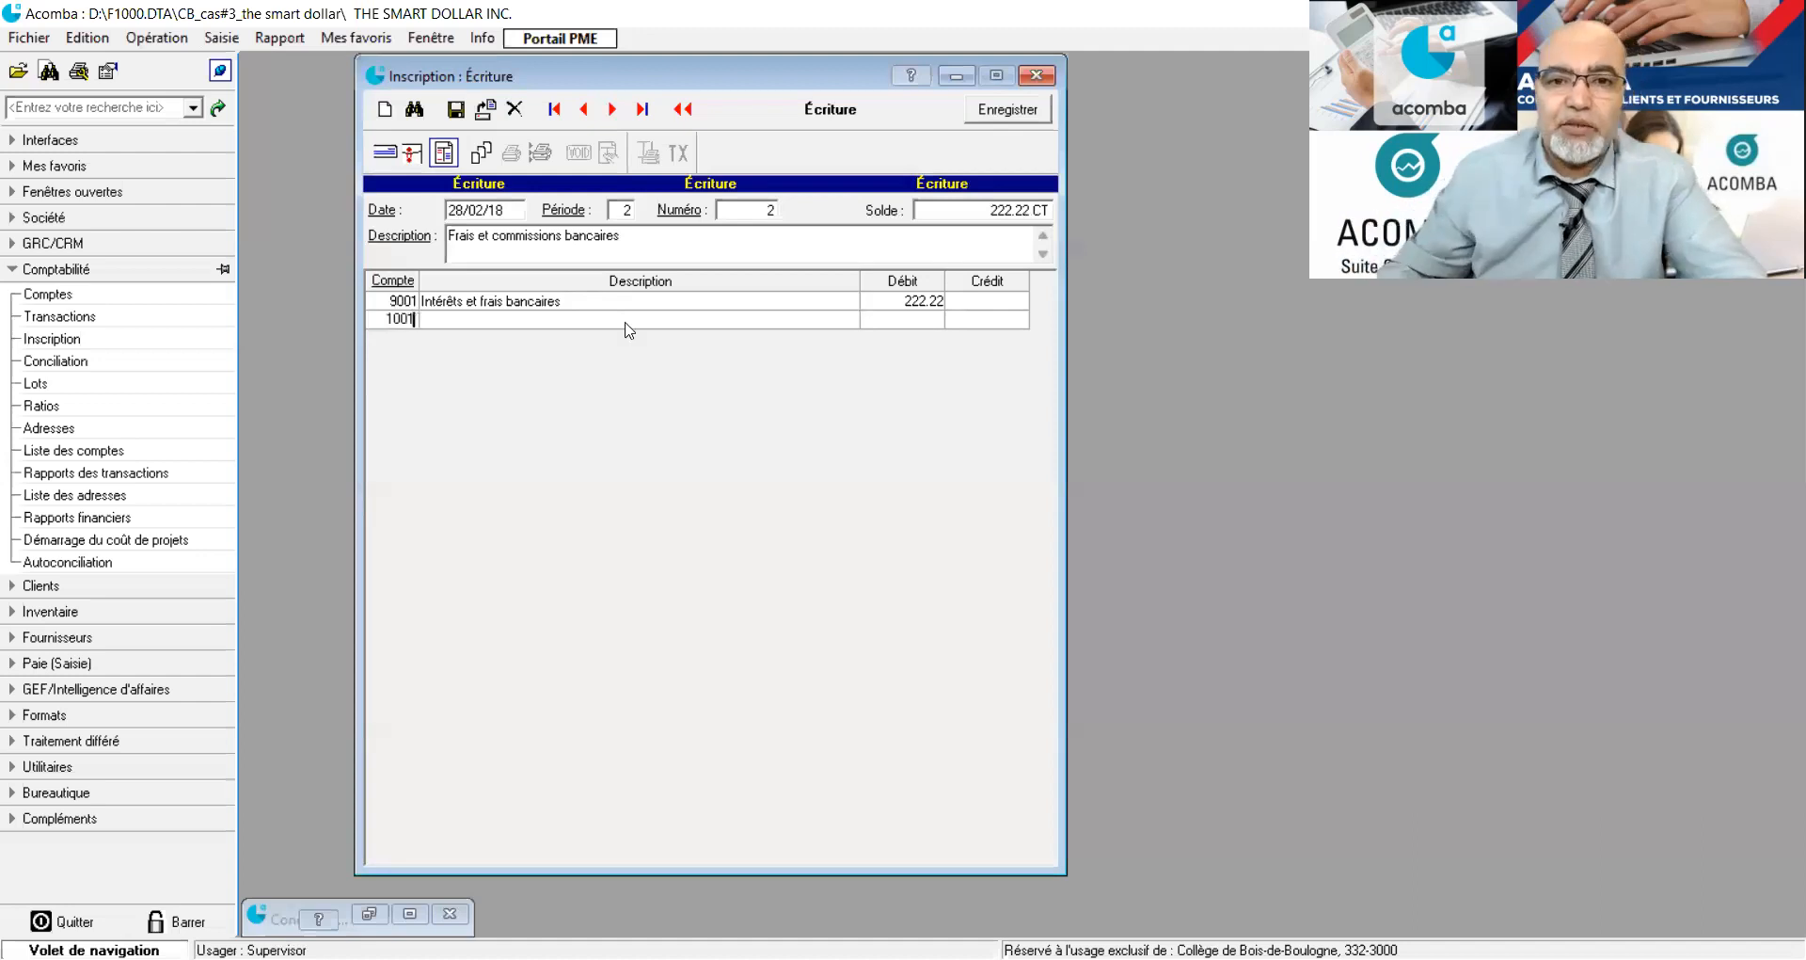
{"action": "left_click", "coordinate": [1013, 325]}
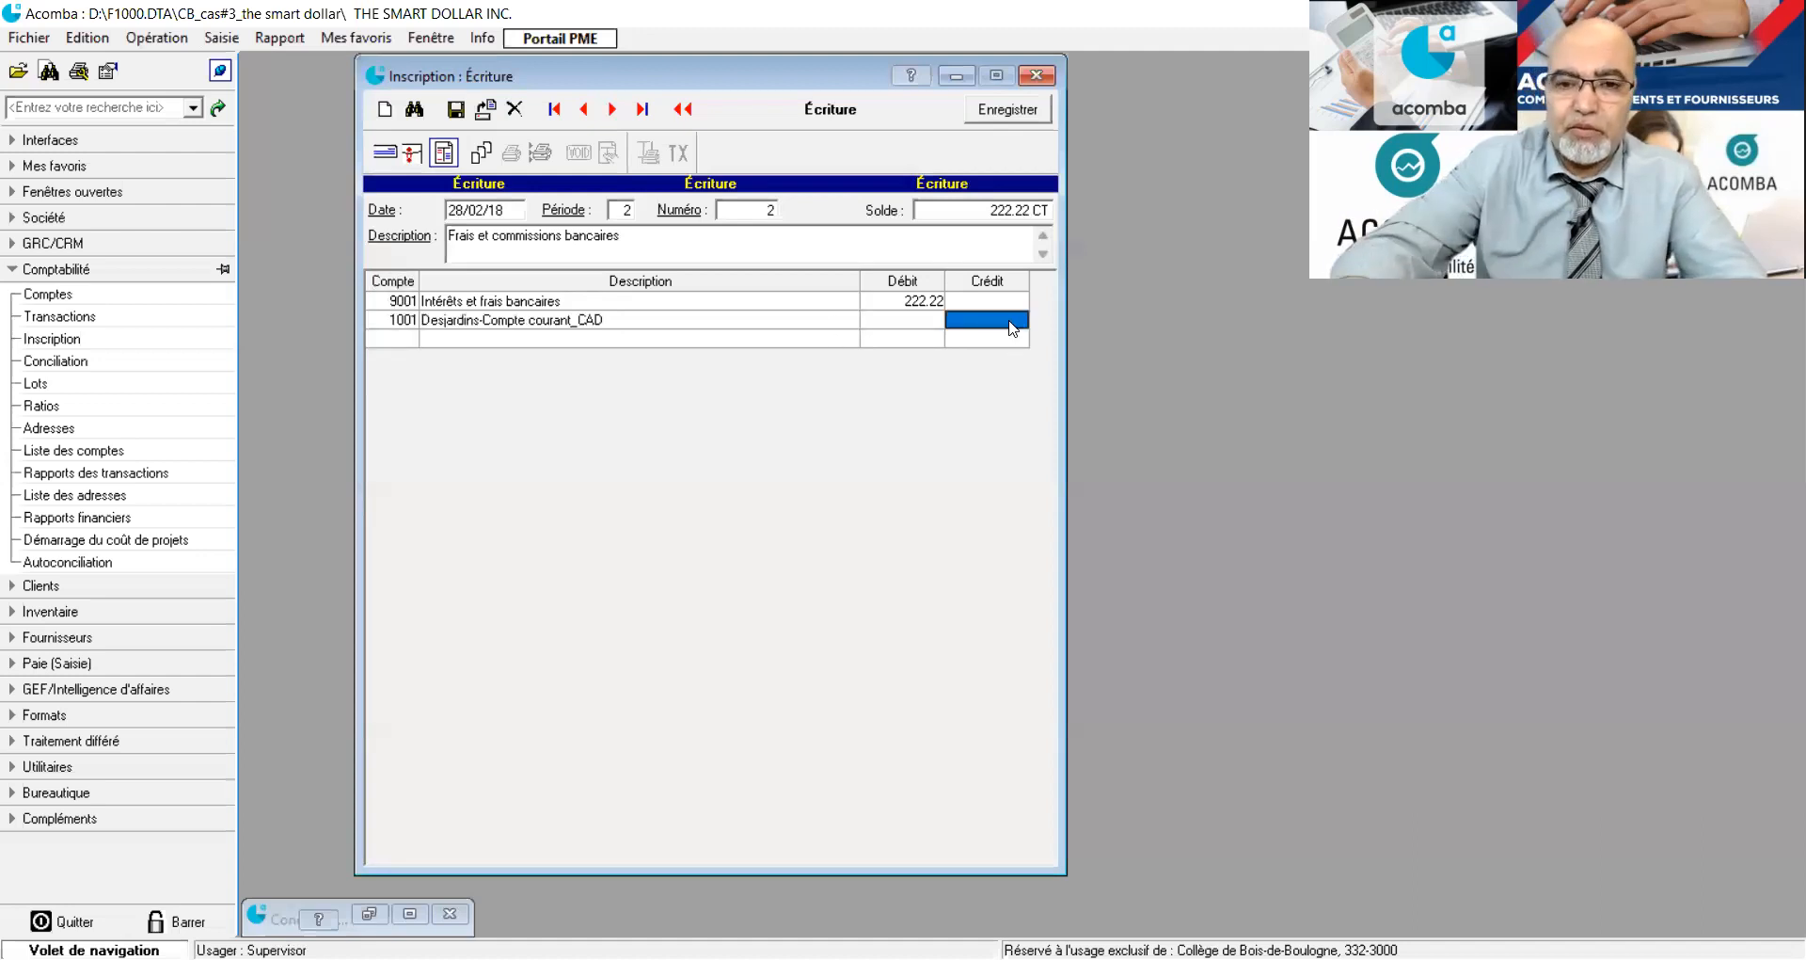
{"action": "type", "text": "222.22"}
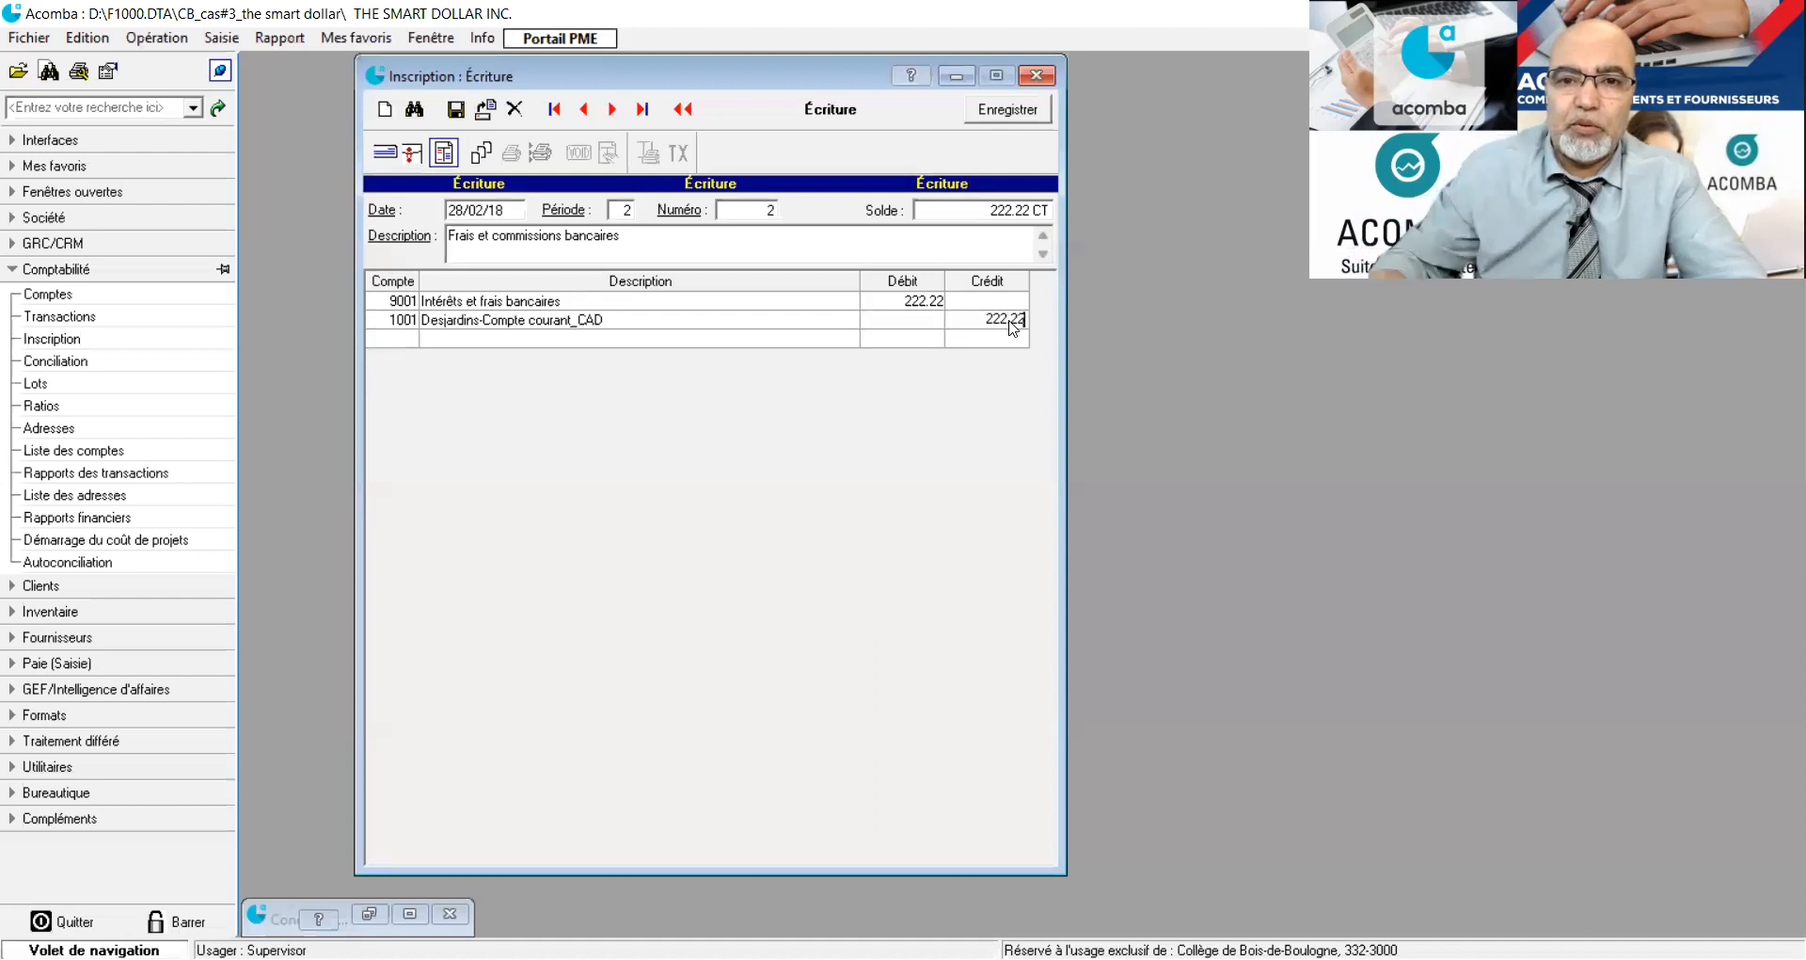
{"action": "key", "text": "Return"}
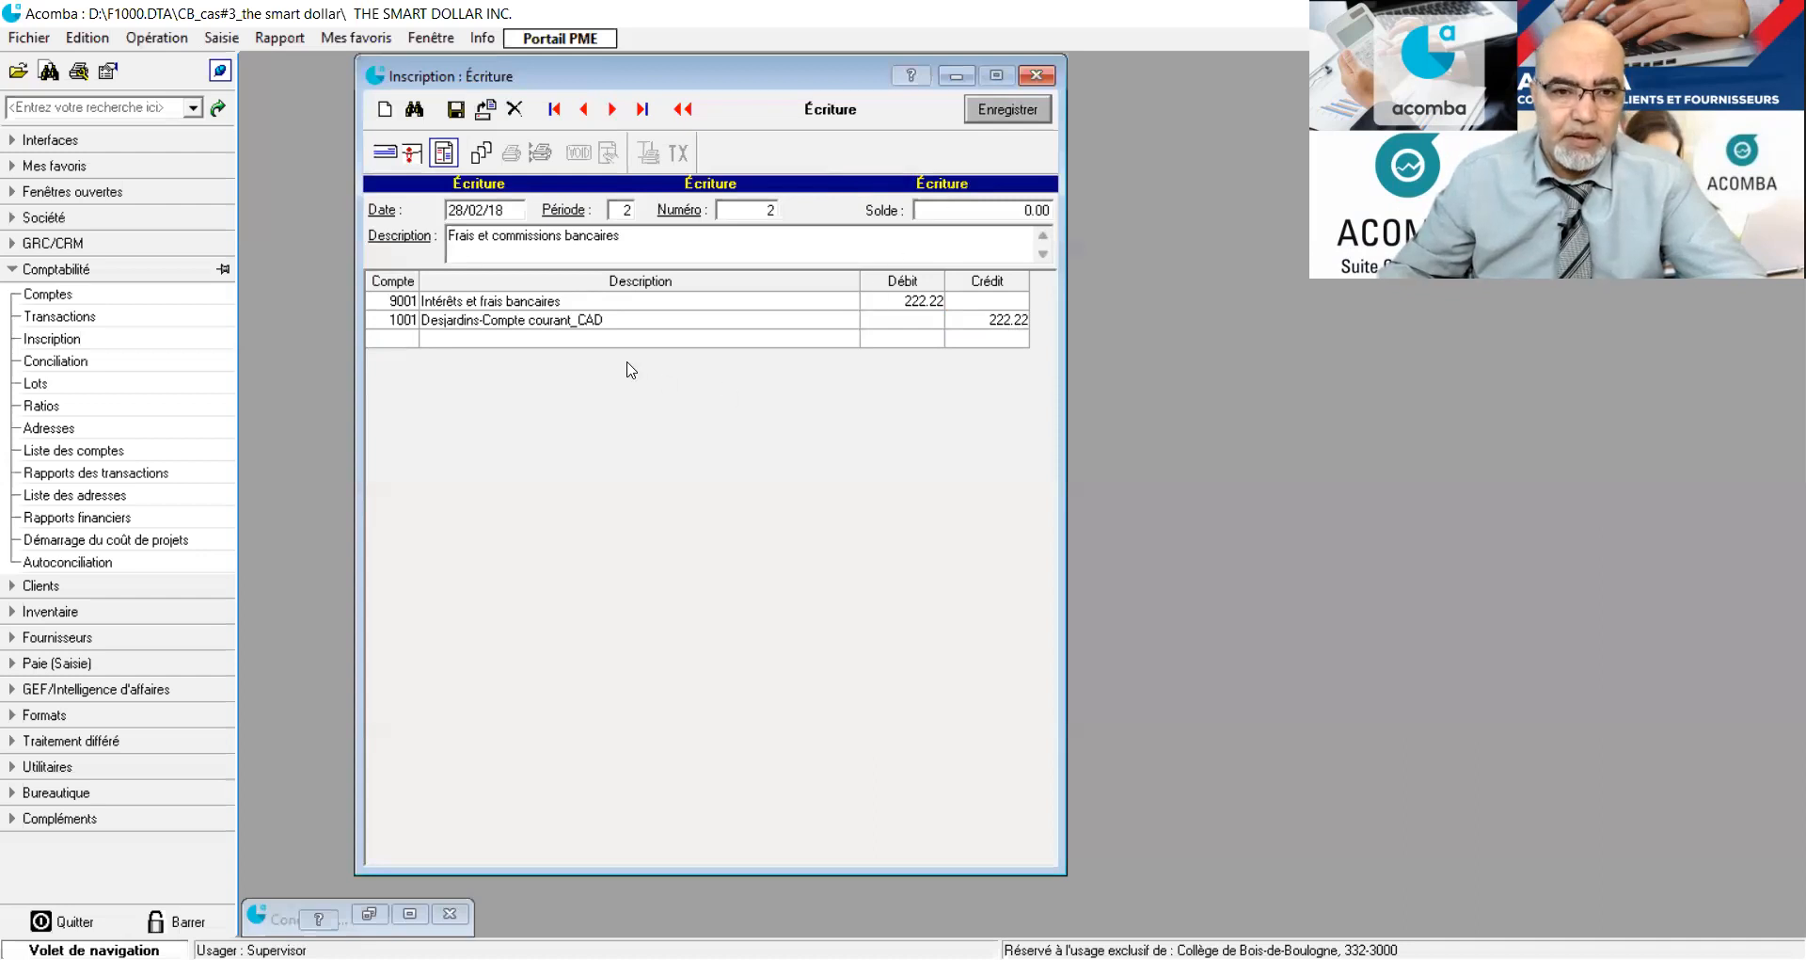
{"action": "left_click", "coordinate": [458, 112]}
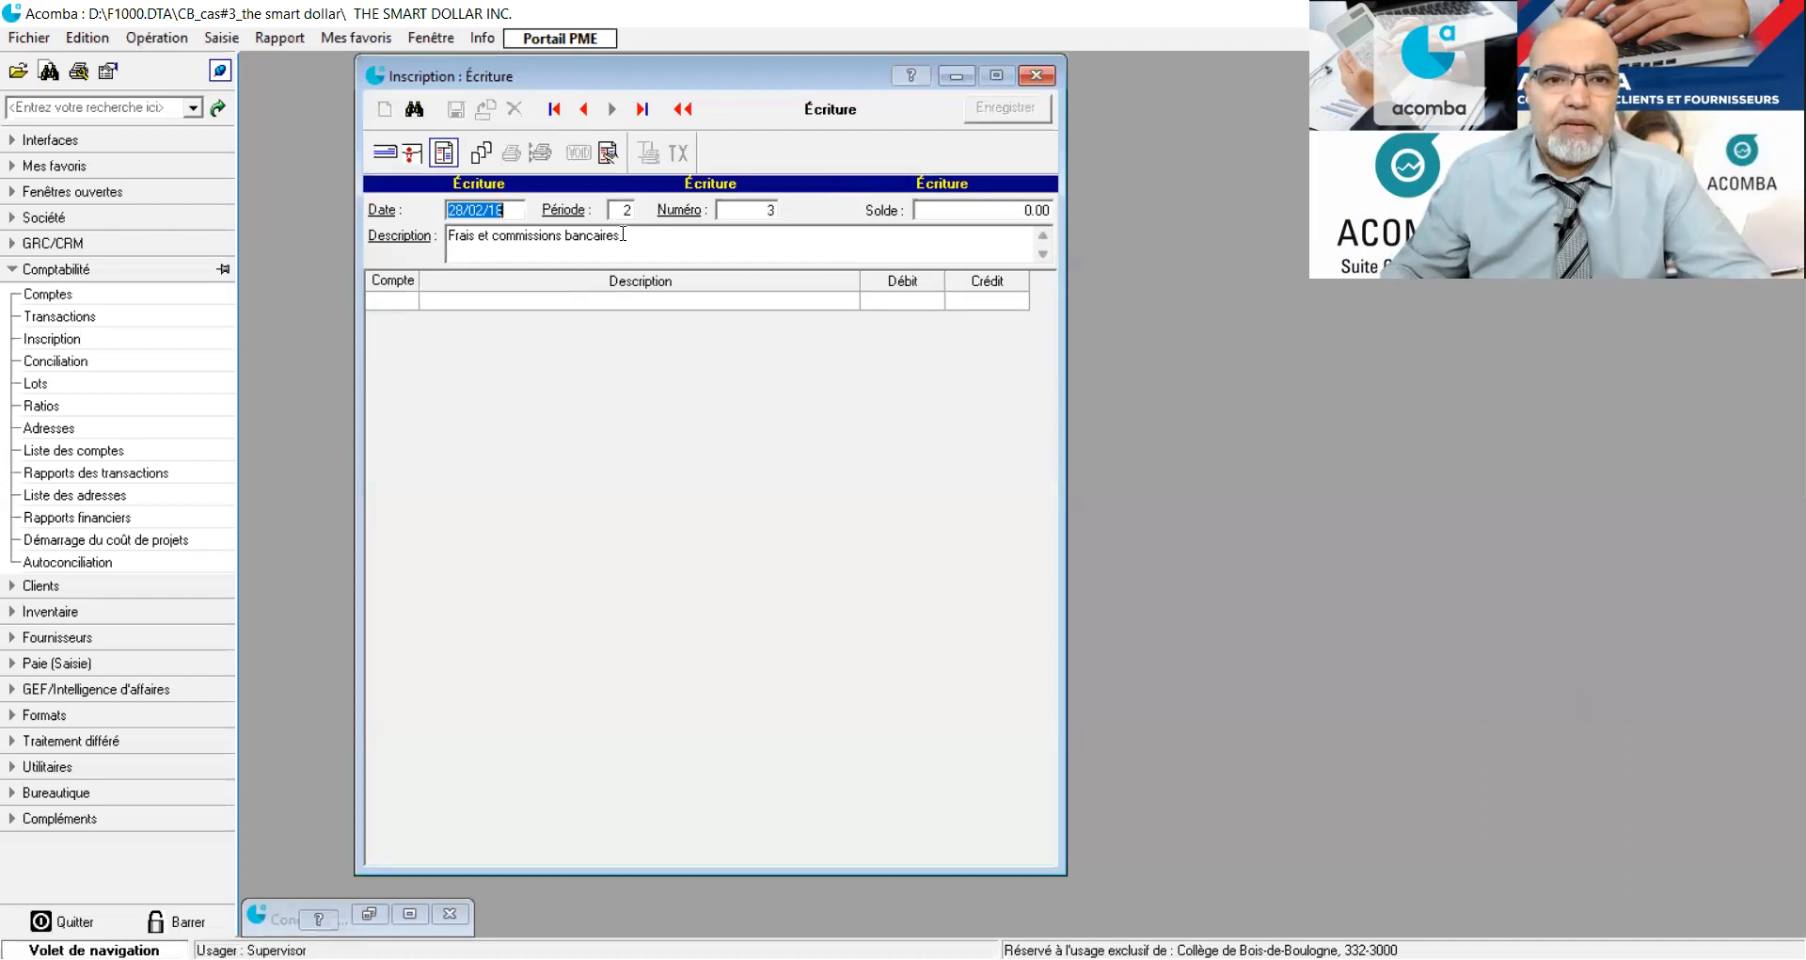
Add a line for account 9001 (Intérêts et frais bancaires) with a debit of 66.66 to the new journal entry.
{"action": "left_click", "coordinate": [395, 311]}
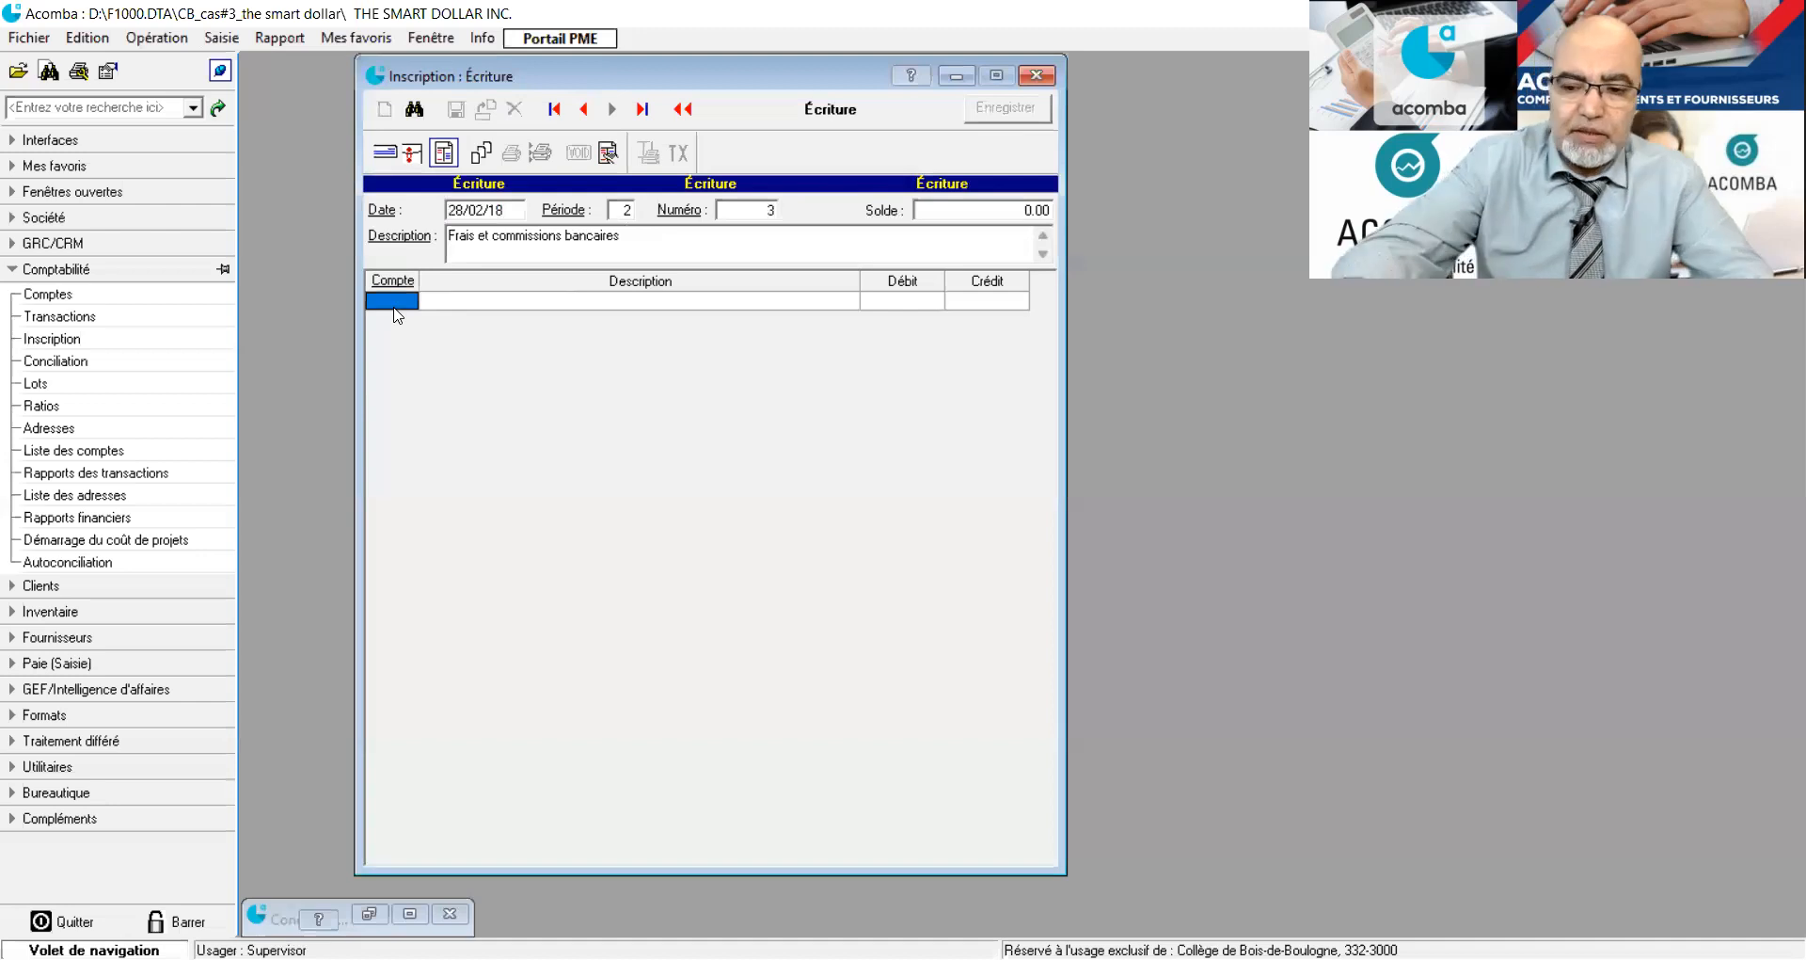
{"action": "type", "text": "9001"}
{"action": "key", "text": "Return"}
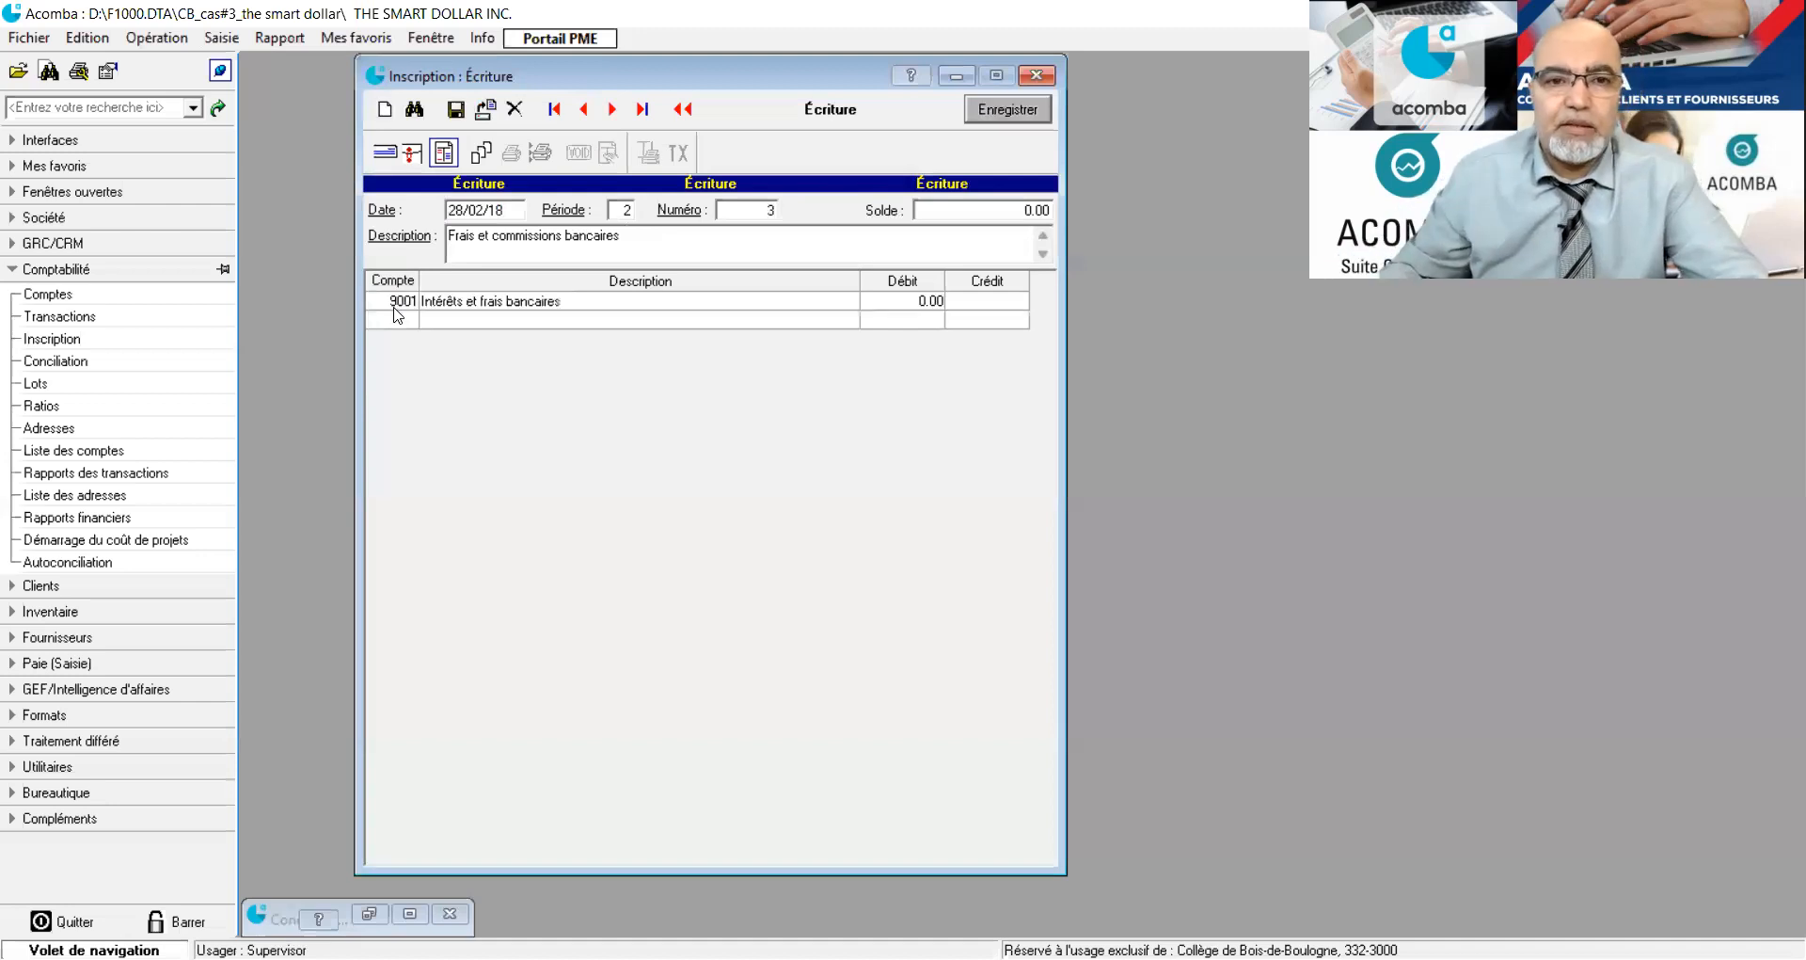
{"action": "left_click", "coordinate": [901, 303]}
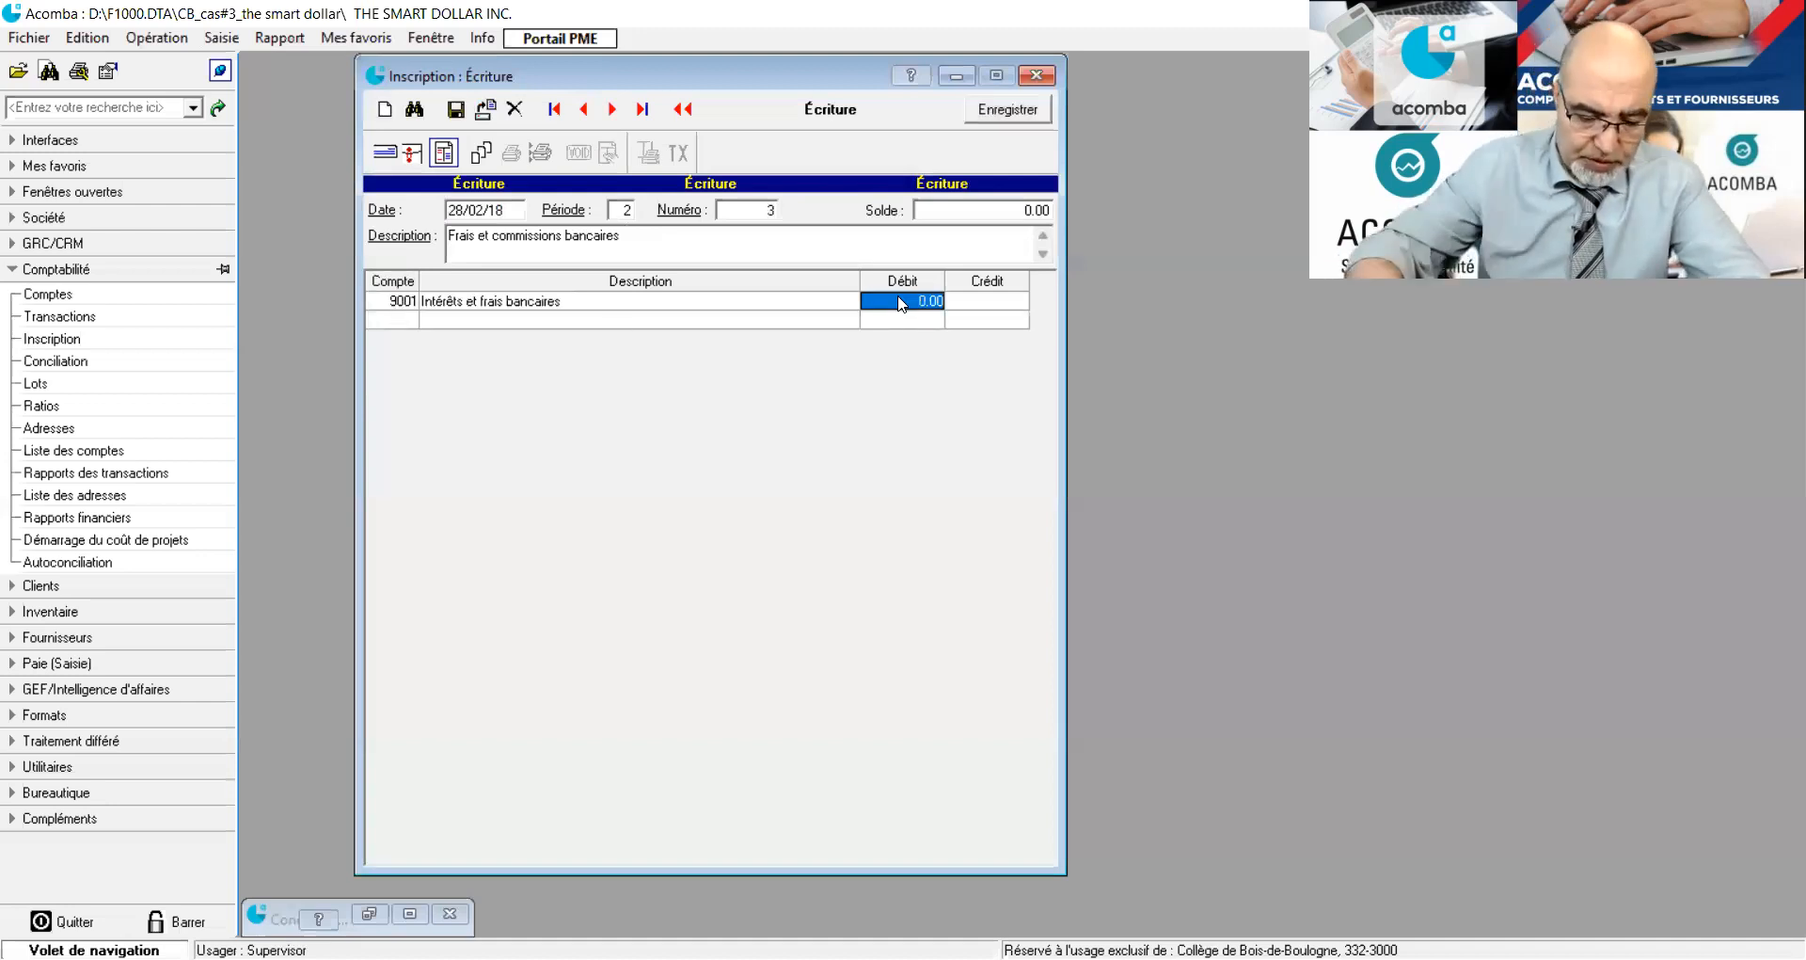
{"action": "type", "text": "66.66"}
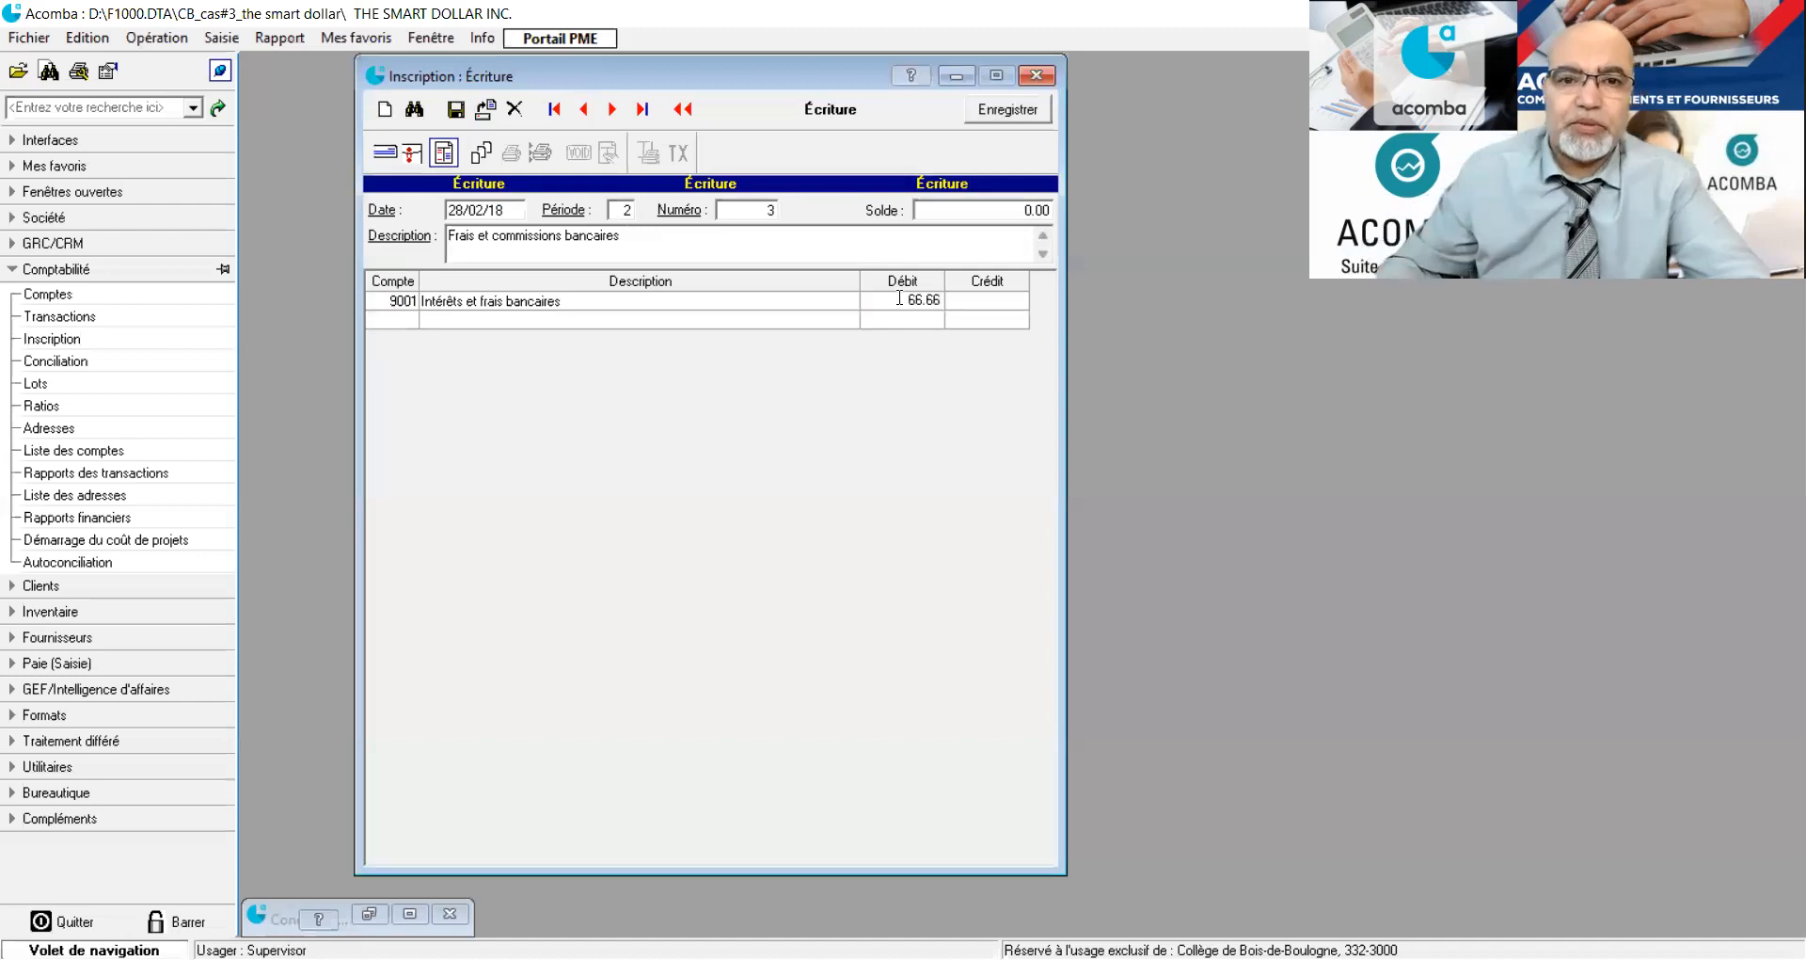
Add a line for account 1001 (Desjardins-Compte courant_CAD) with a credit of 66.66 and save the journal entry.
{"action": "left_click", "coordinate": [400, 318]}
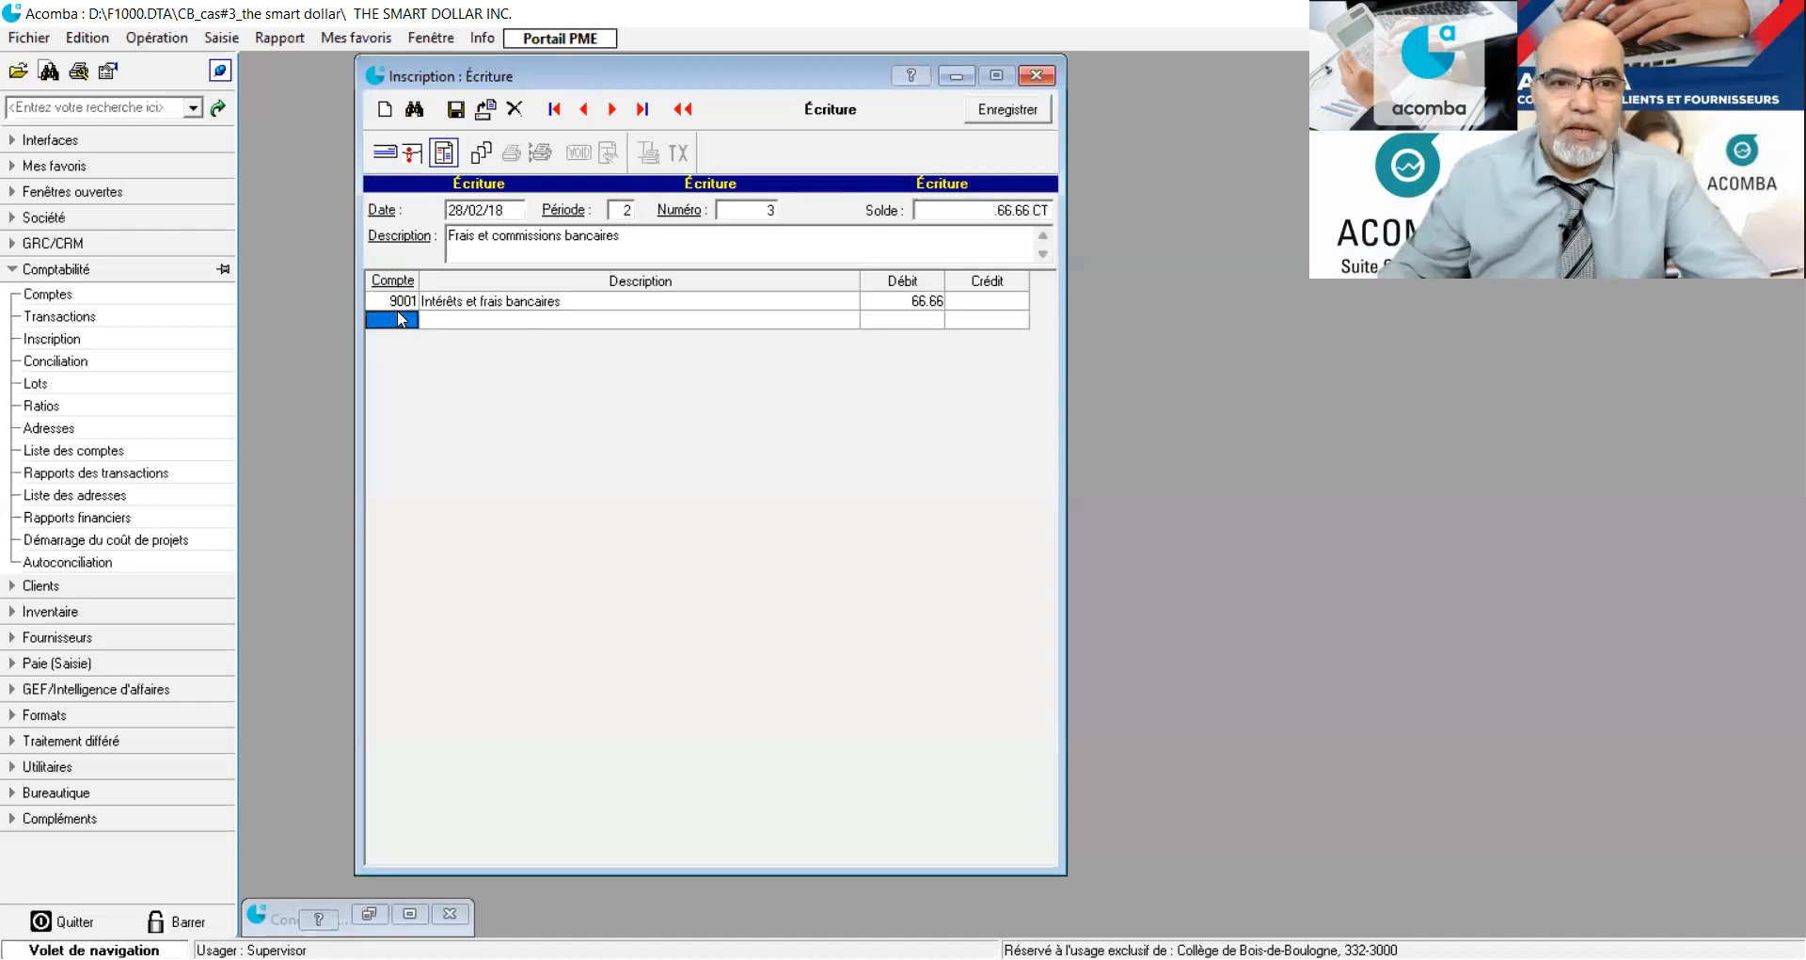
{"action": "type", "text": "10010"}
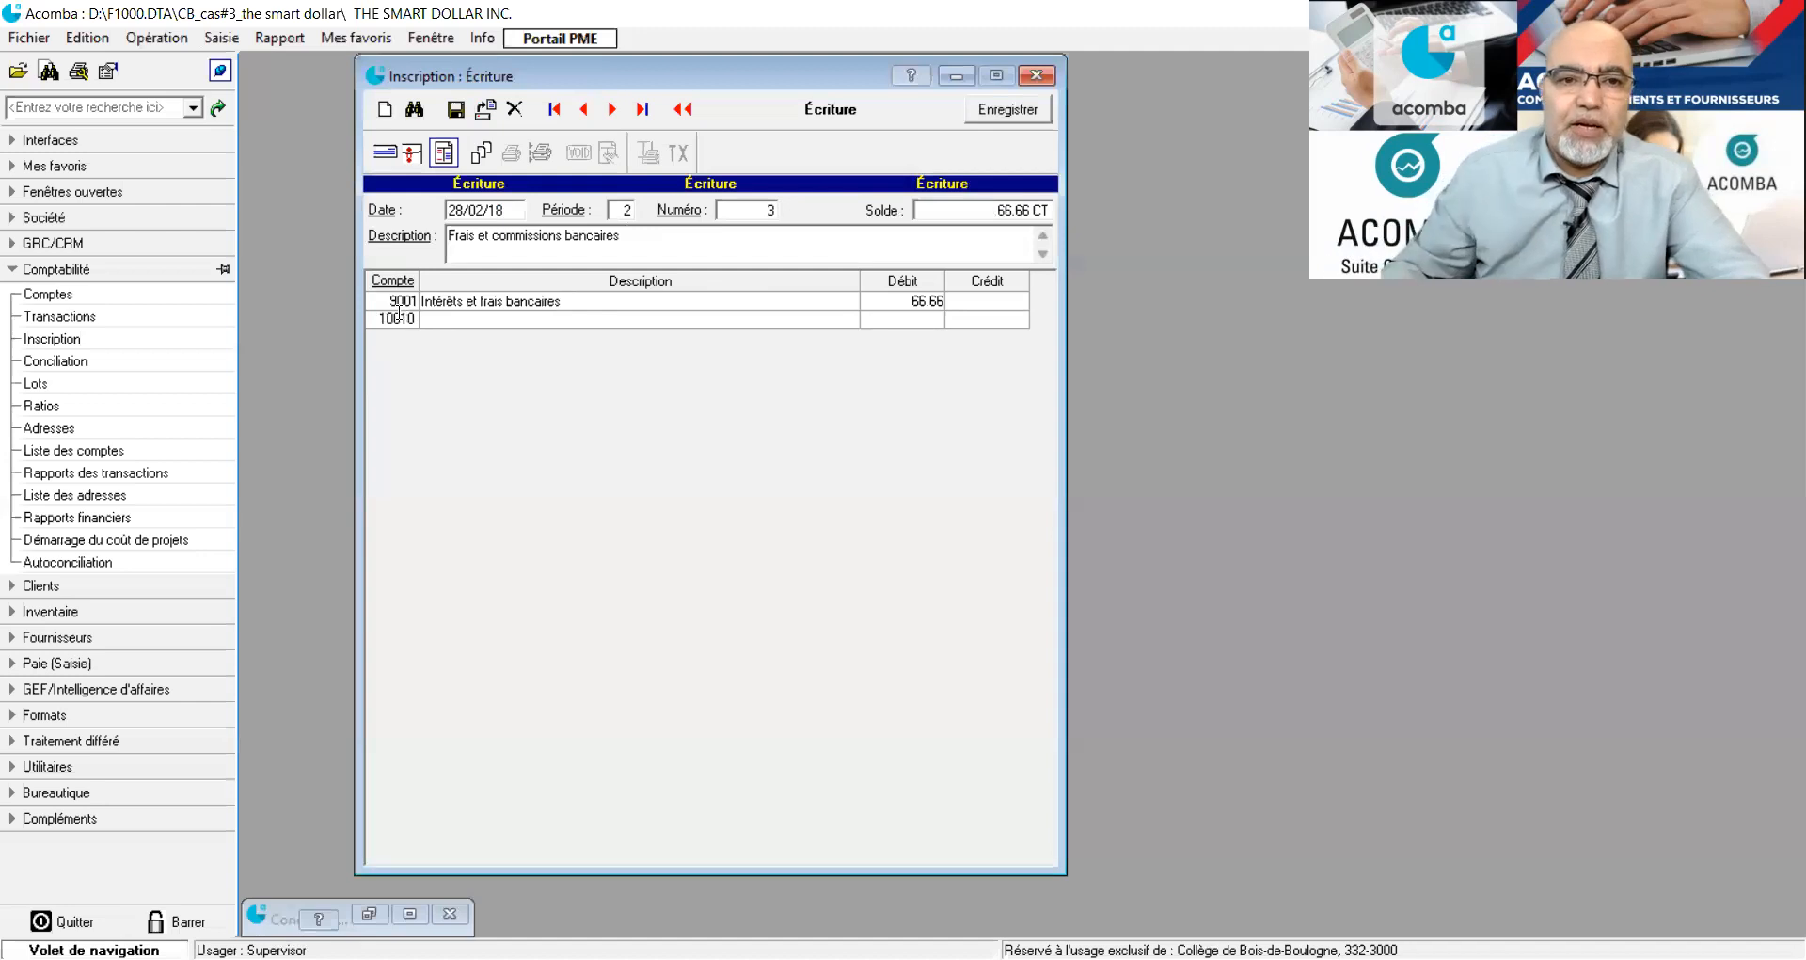
{"action": "key", "text": "Return"}
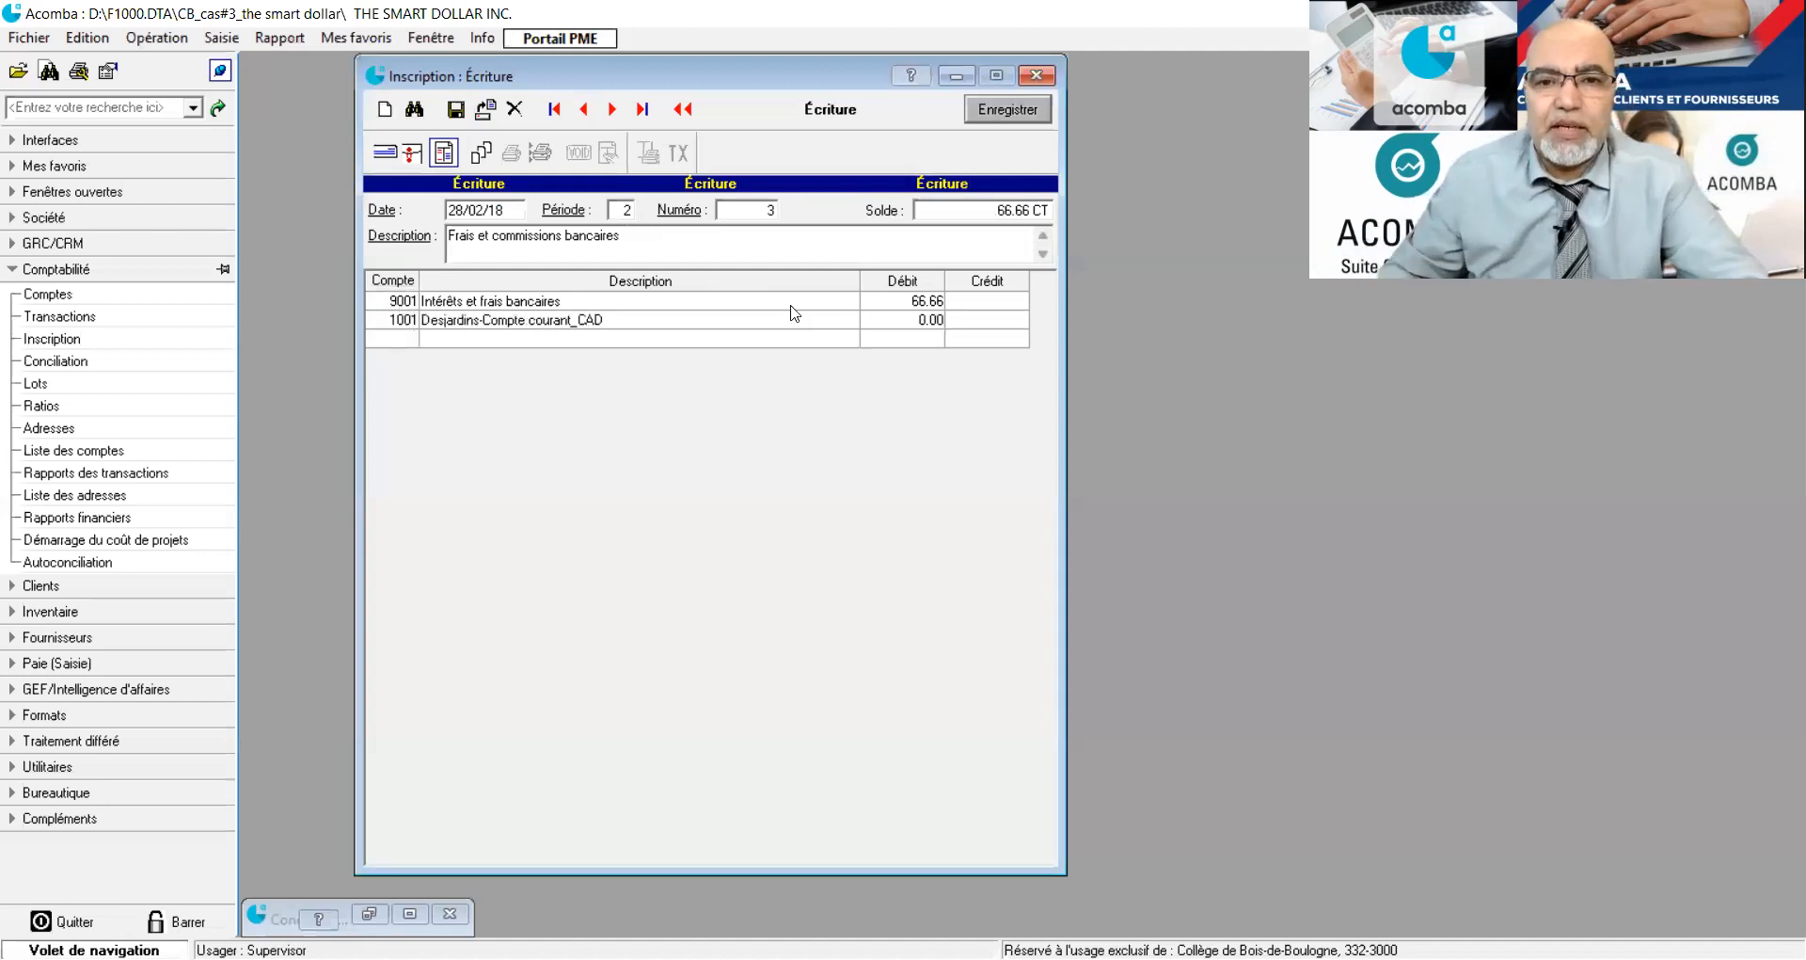
{"action": "left_click", "coordinate": [994, 325]}
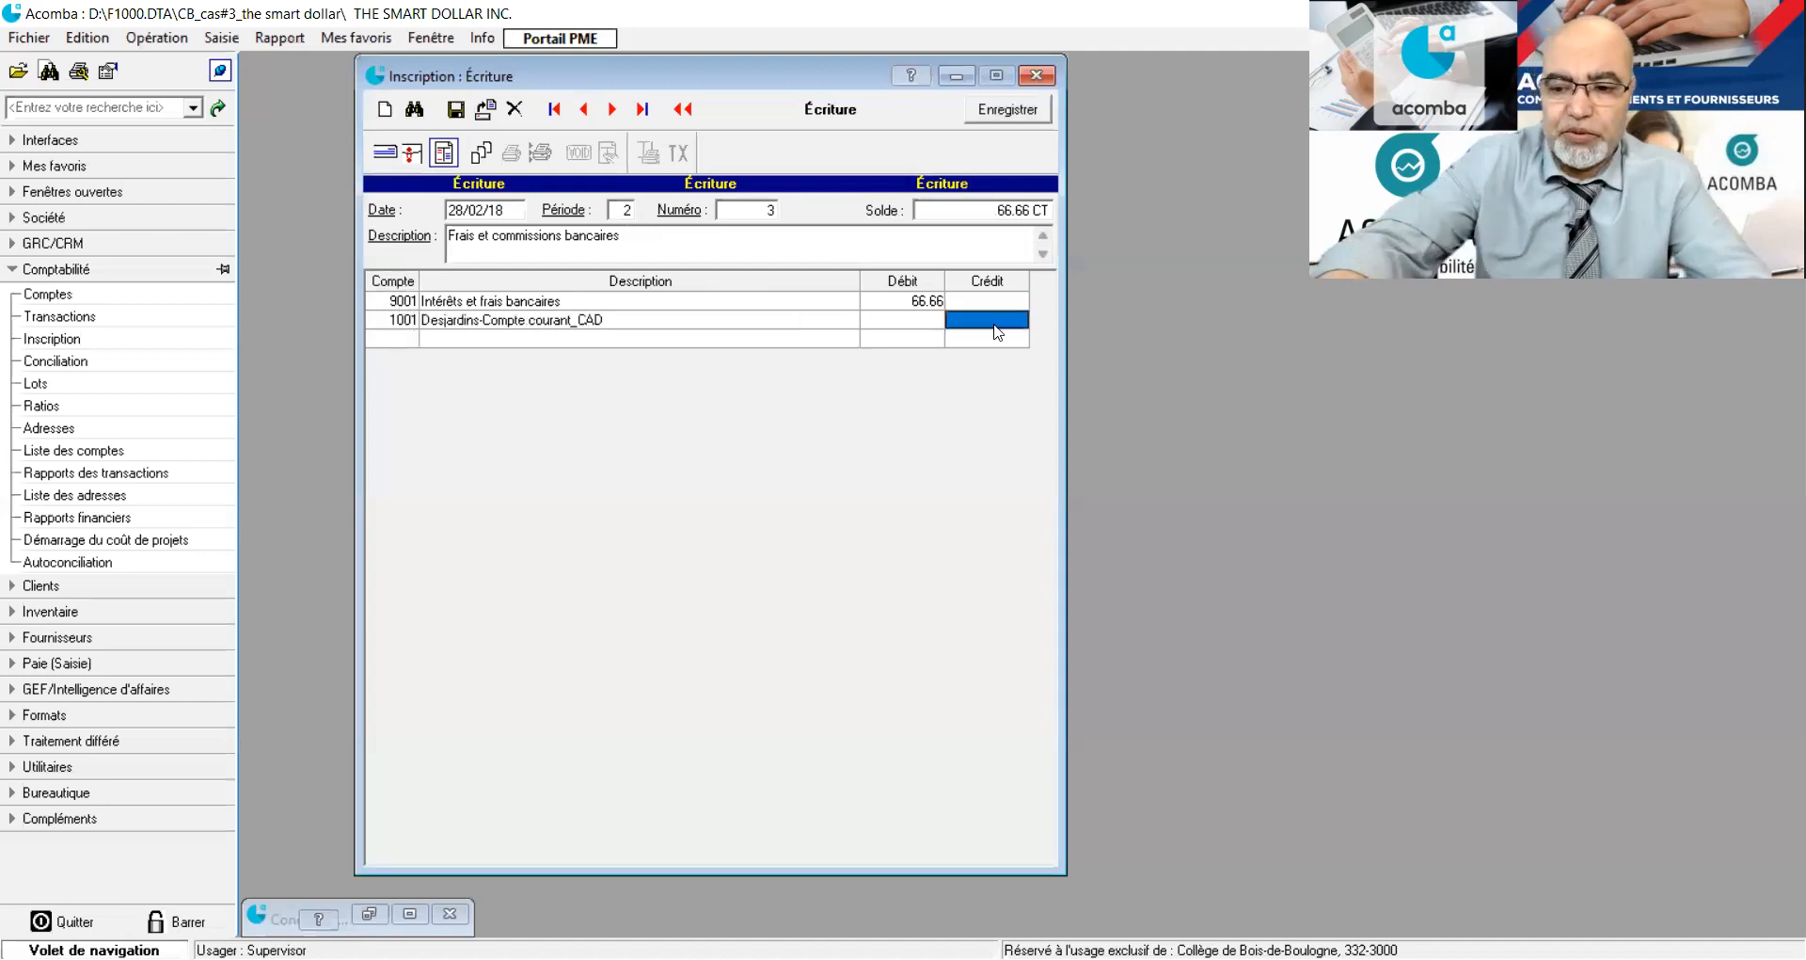
{"action": "type", "text": "66.66"}
{"action": "key", "text": "Return"}
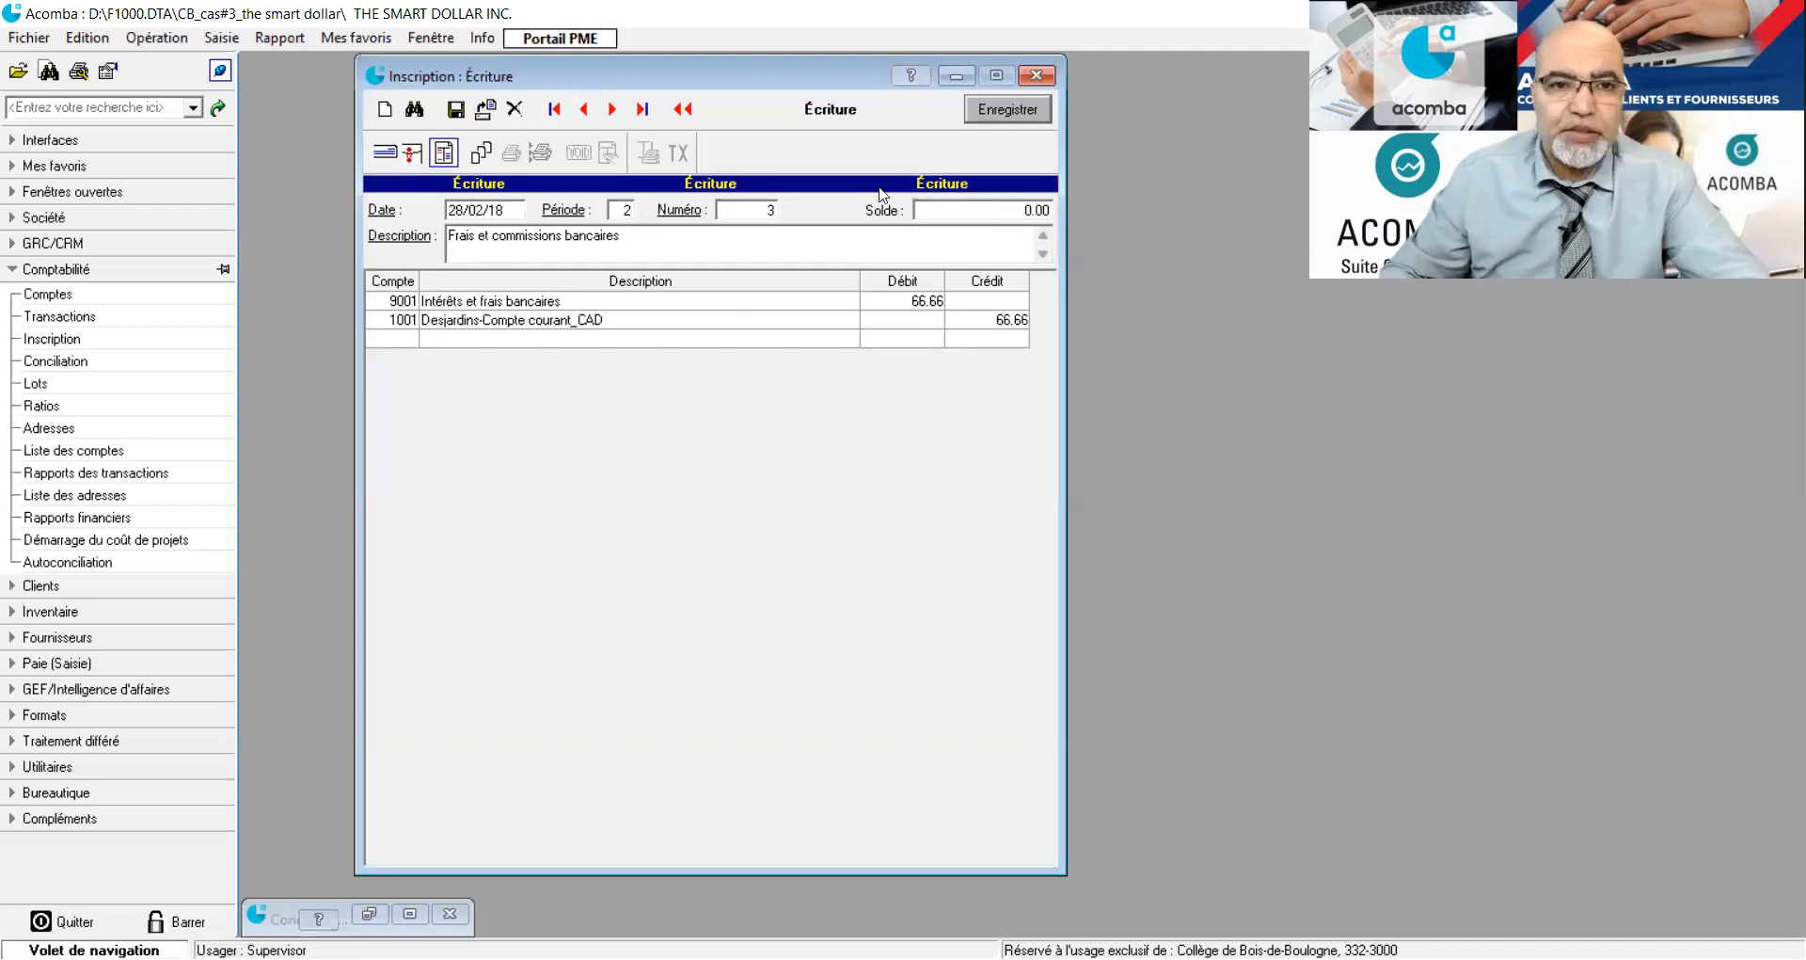
{"action": "left_click", "coordinate": [456, 113]}
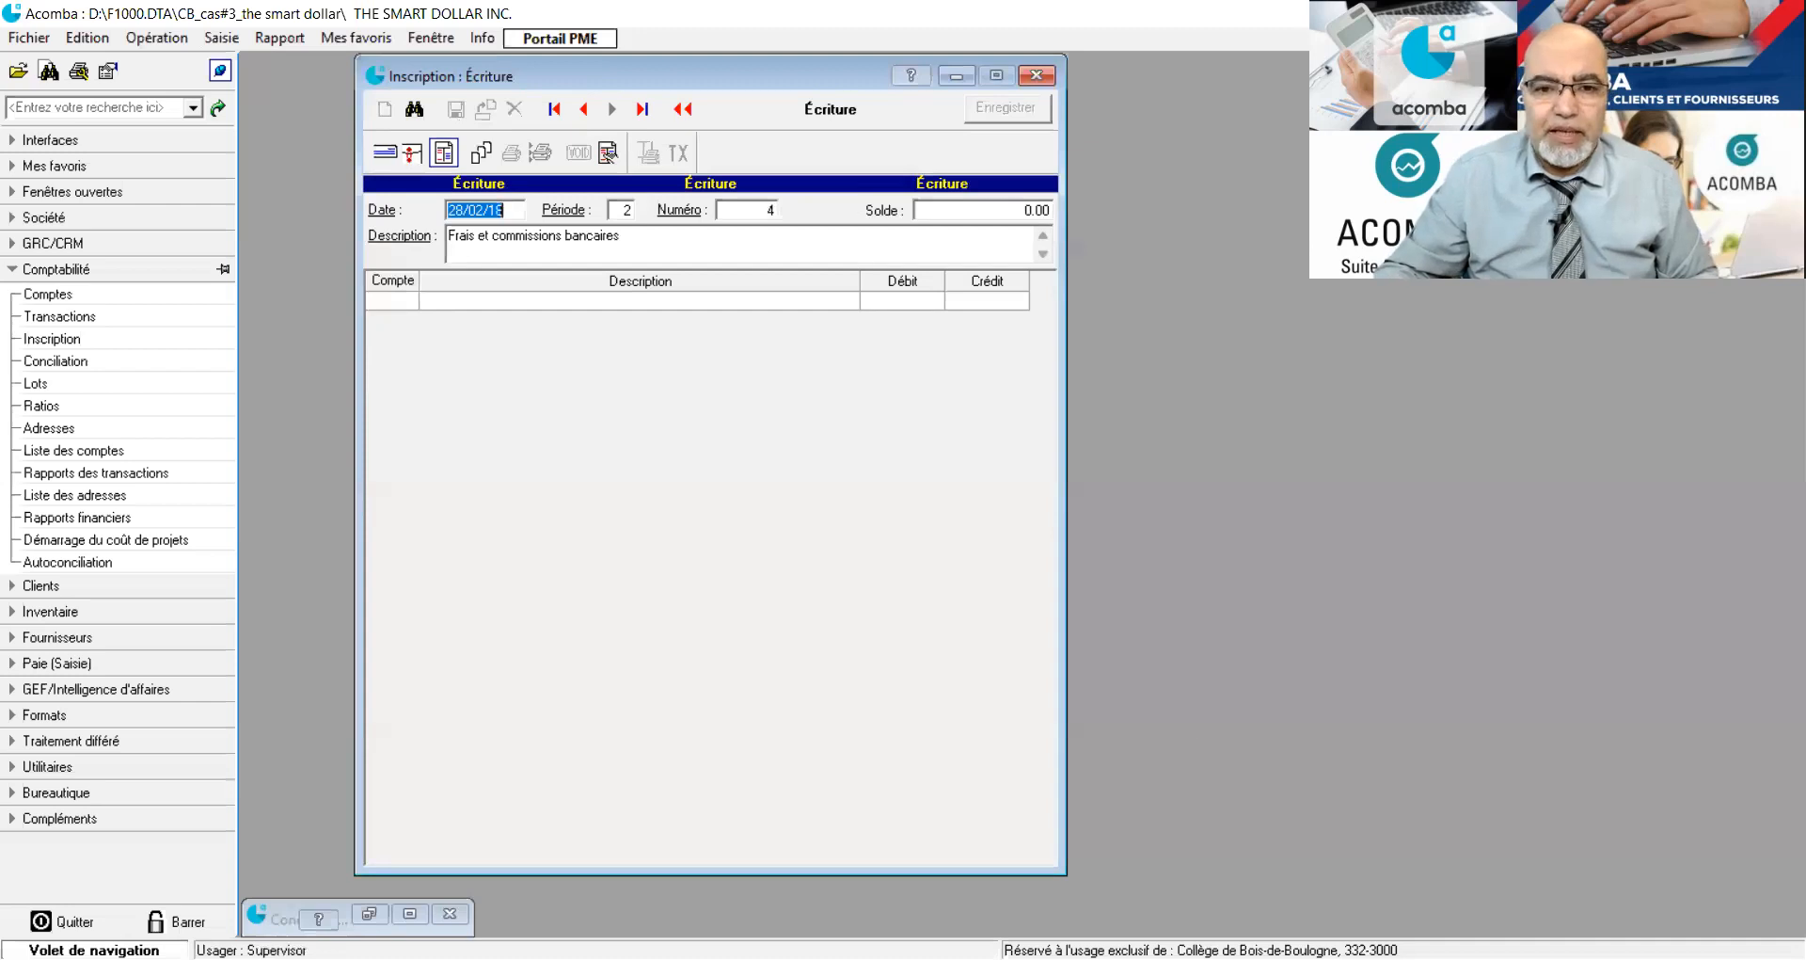
Switch the entry form to a cheque on bank account 1001 and set its number to 16.
{"action": "key", "text": "alt+Tab"}
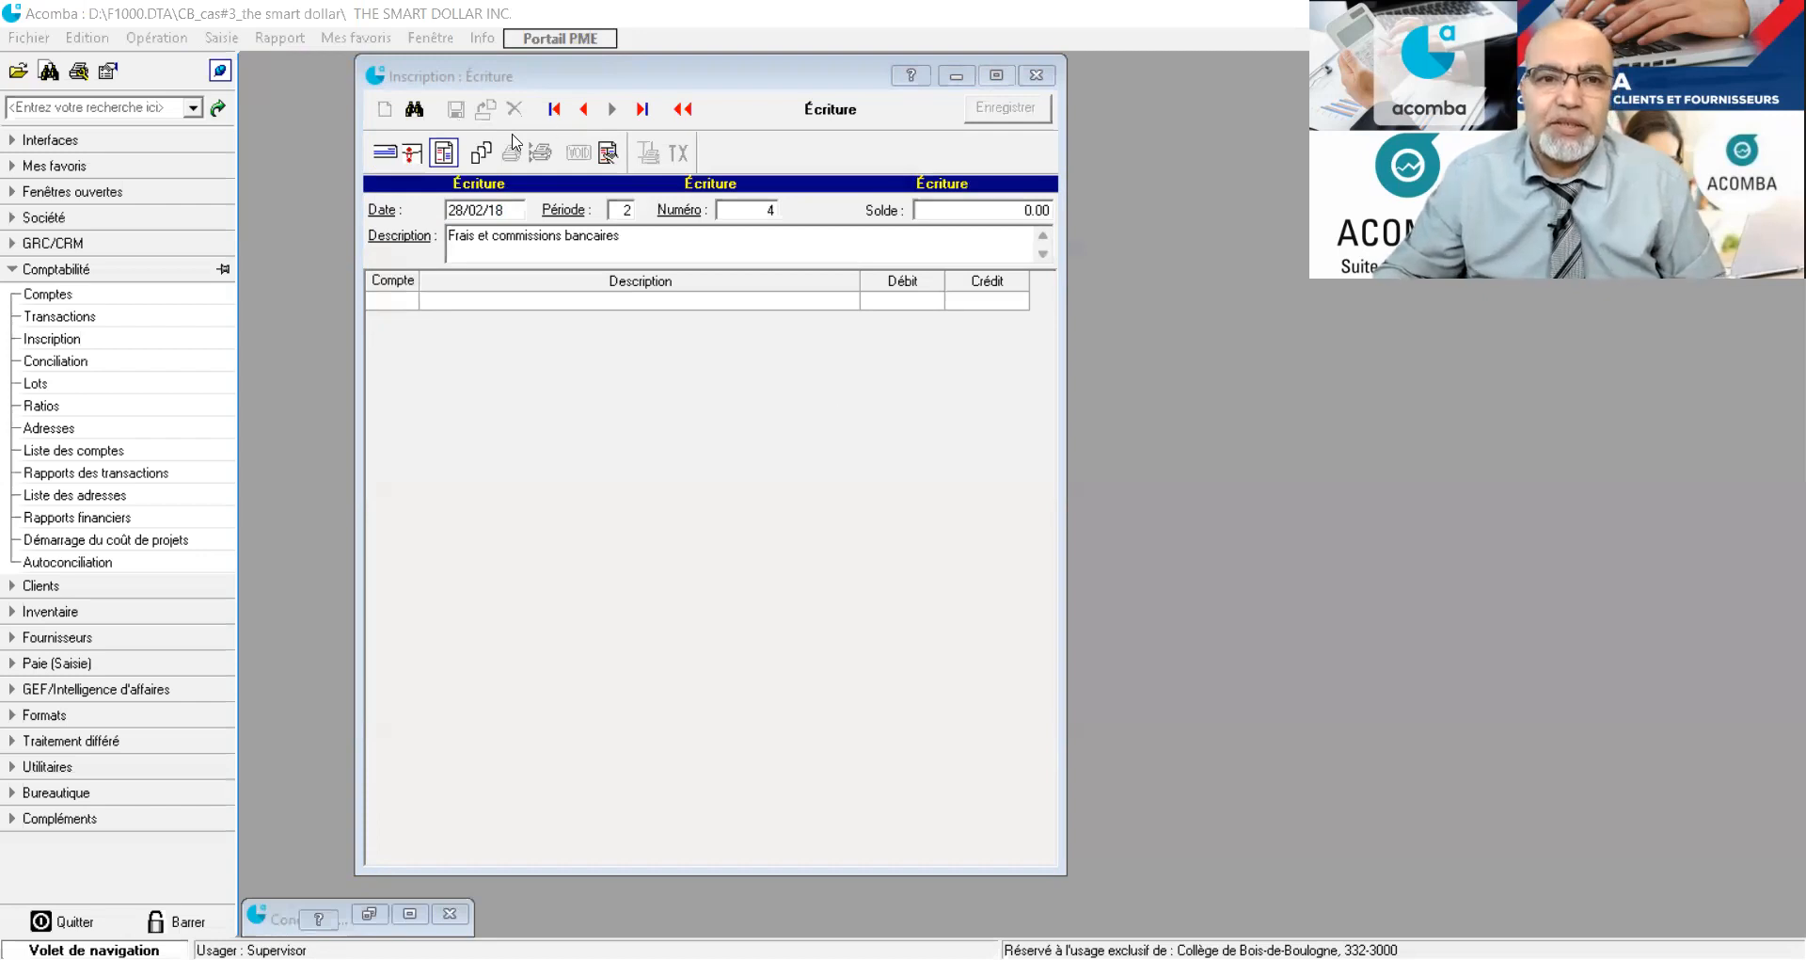
{"action": "left_click", "coordinate": [404, 183]}
{"action": "left_click", "coordinate": [400, 155]}
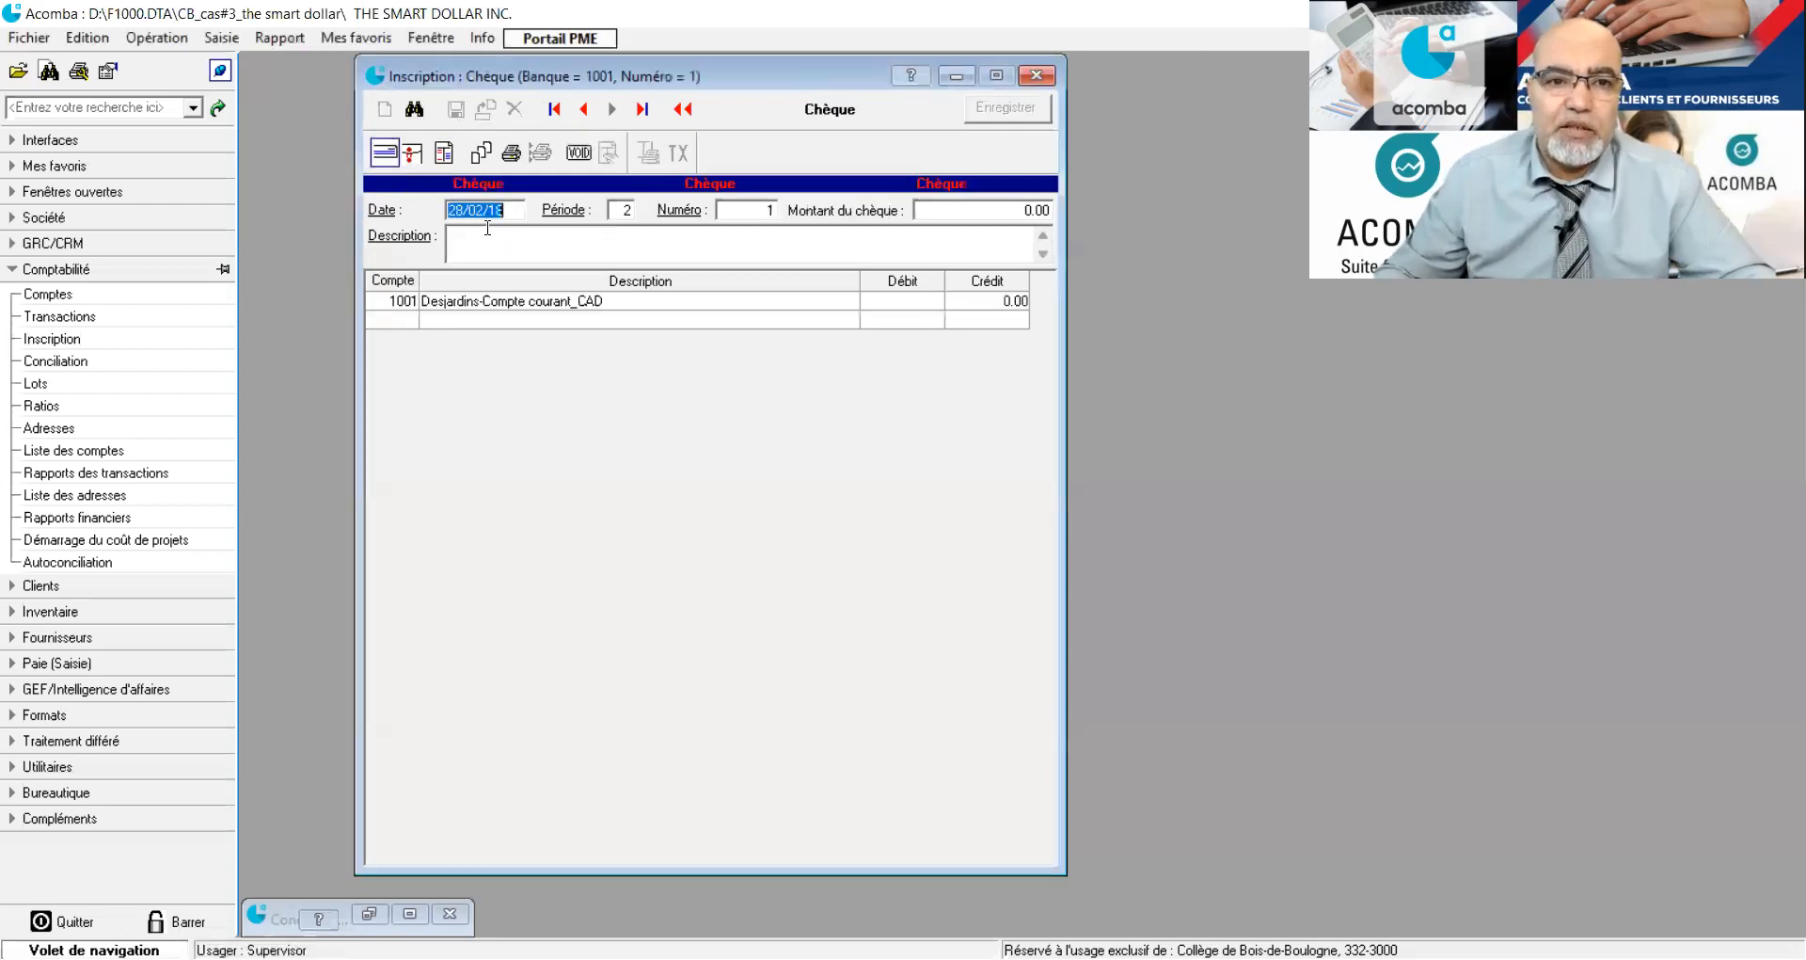
{"action": "left_click", "coordinate": [777, 211]}
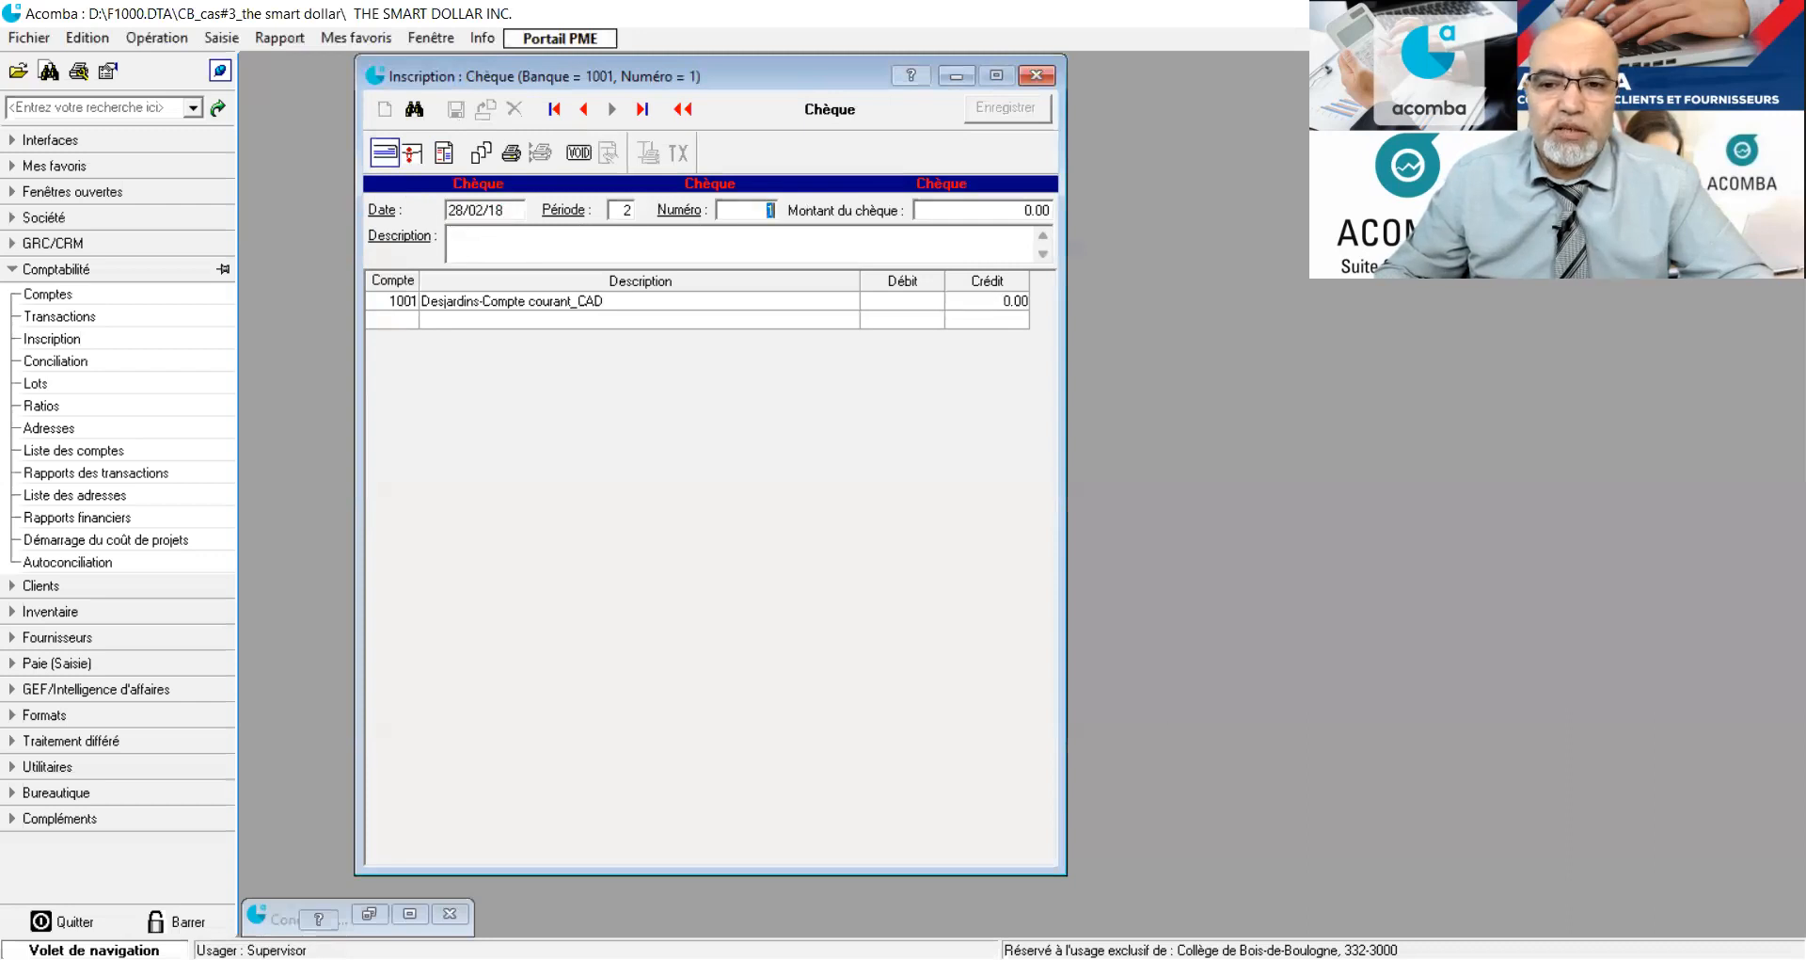
{"action": "key", "text": "alt+Tab"}
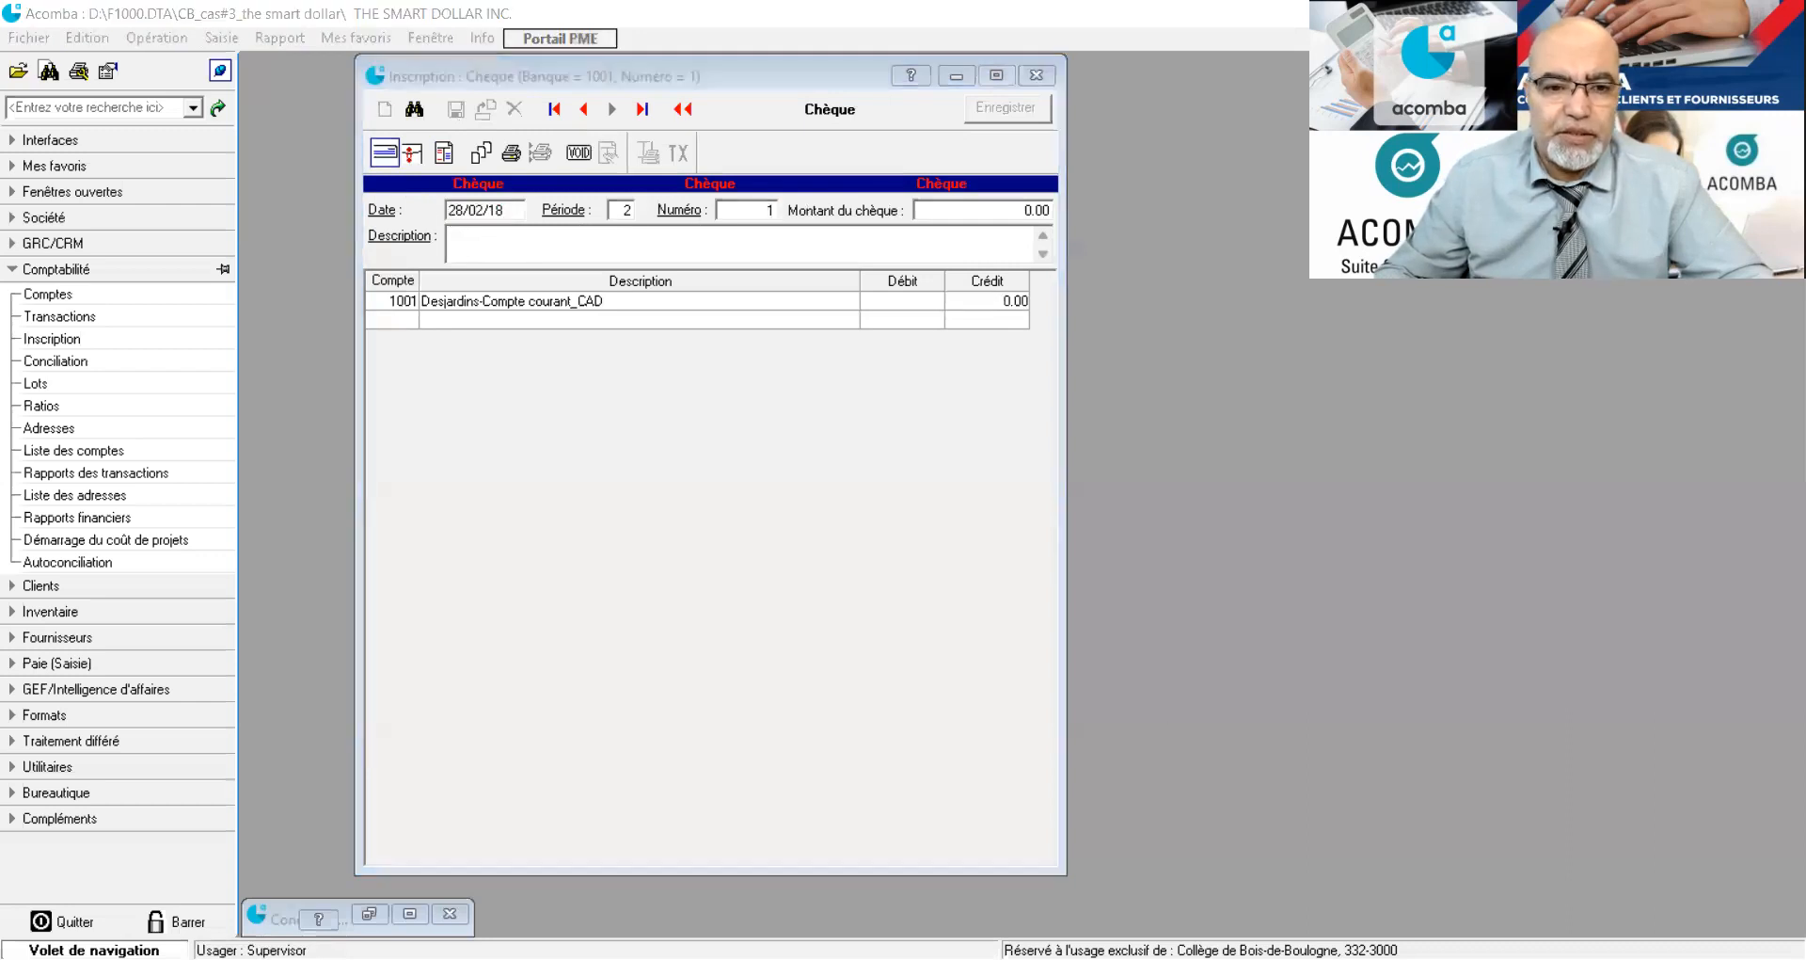
{"action": "key", "text": "alt+Tab"}
{"action": "type", "text": "16"}
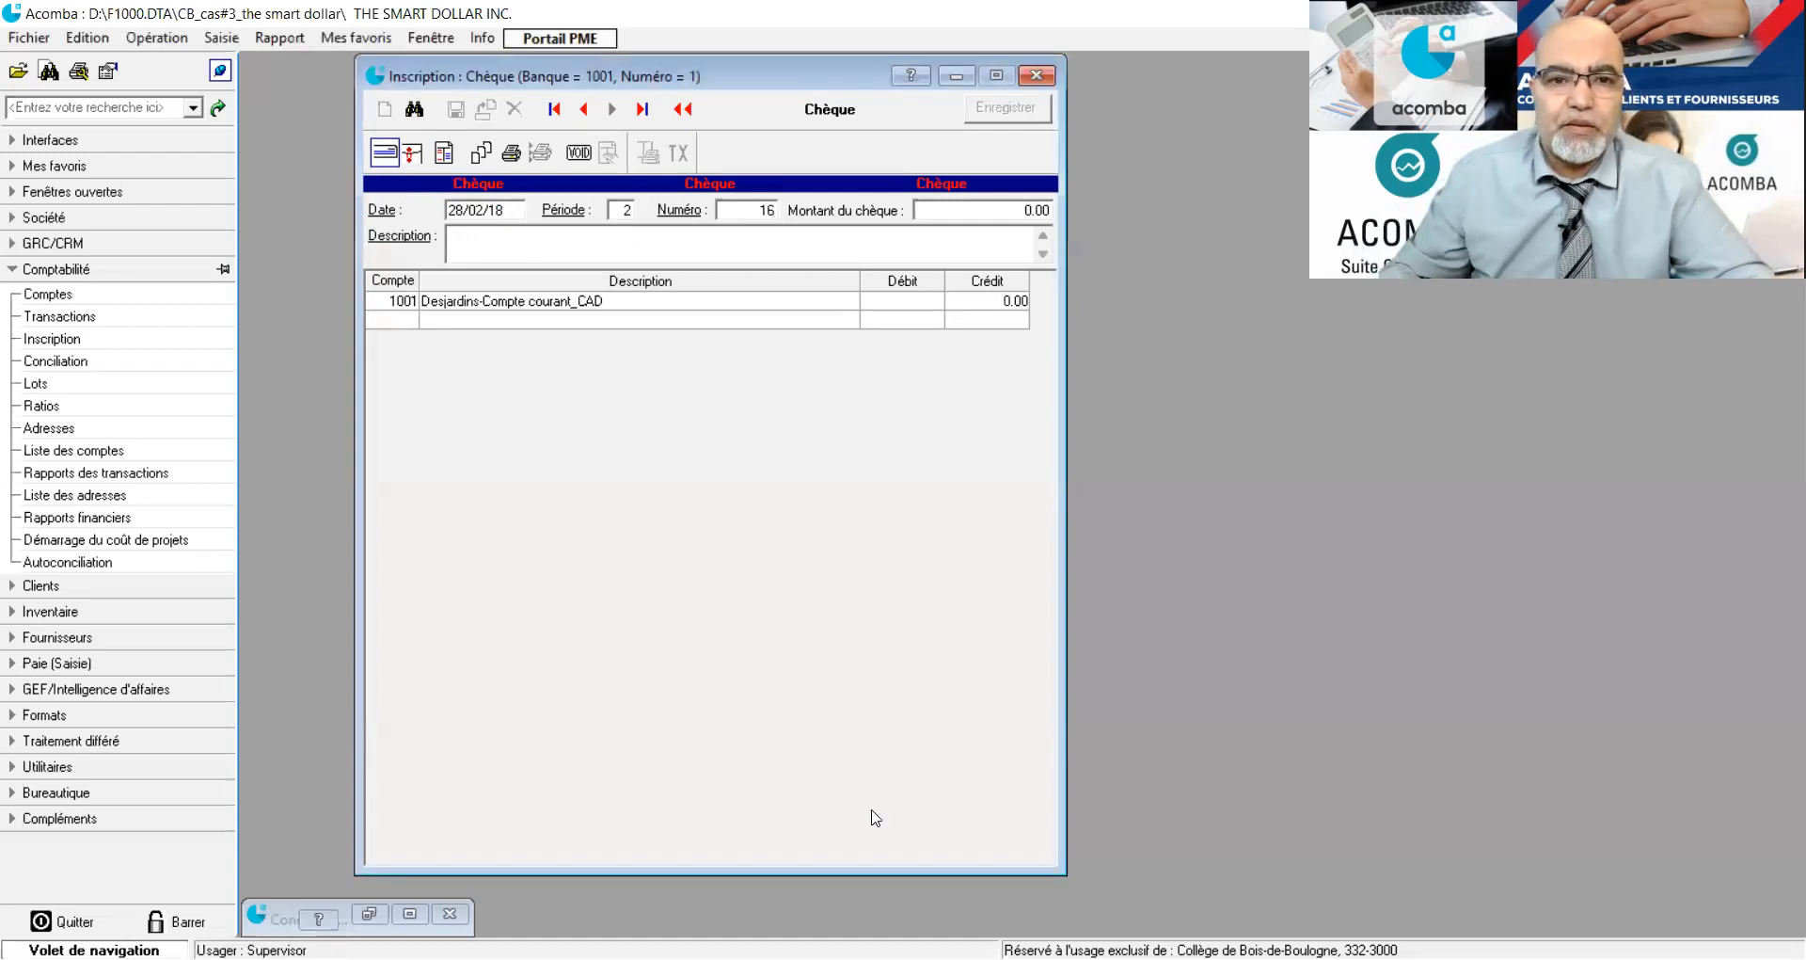
Enter "dépôt pour le Frs Red Sky" as the description of cheque 16.
{"action": "left_click", "coordinate": [732, 249]}
{"action": "type", "text": "d"}
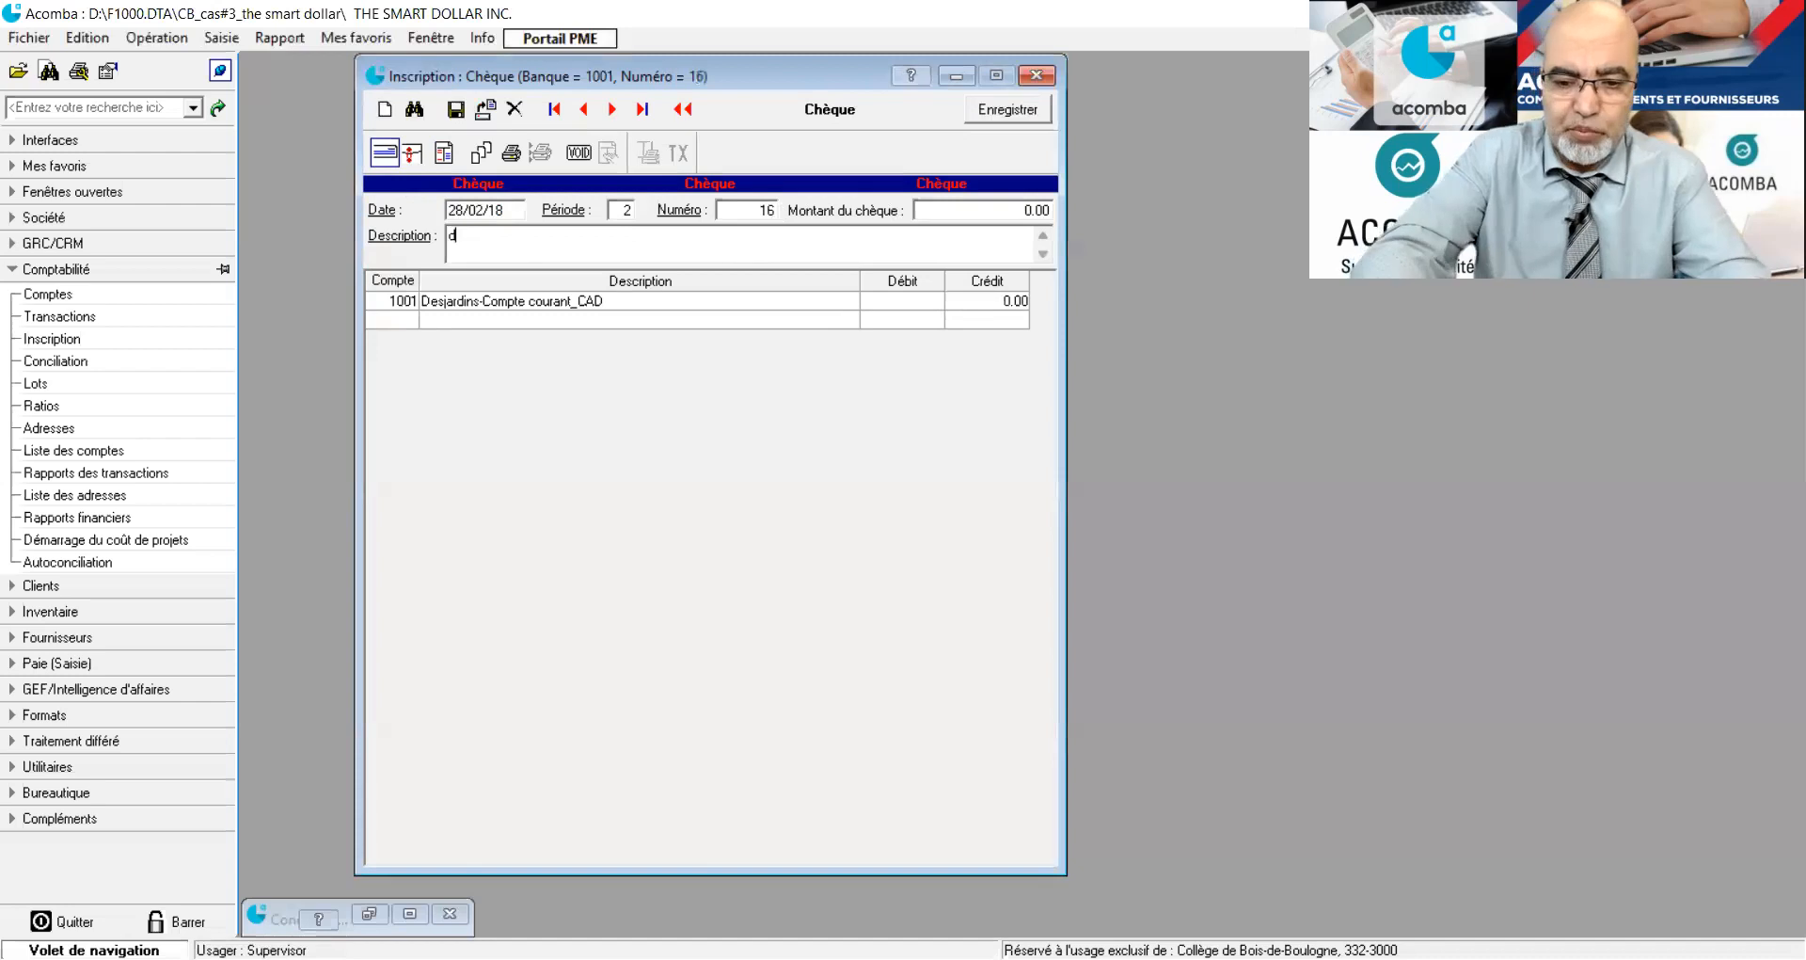
{"action": "type", "text": "épôt pour "}
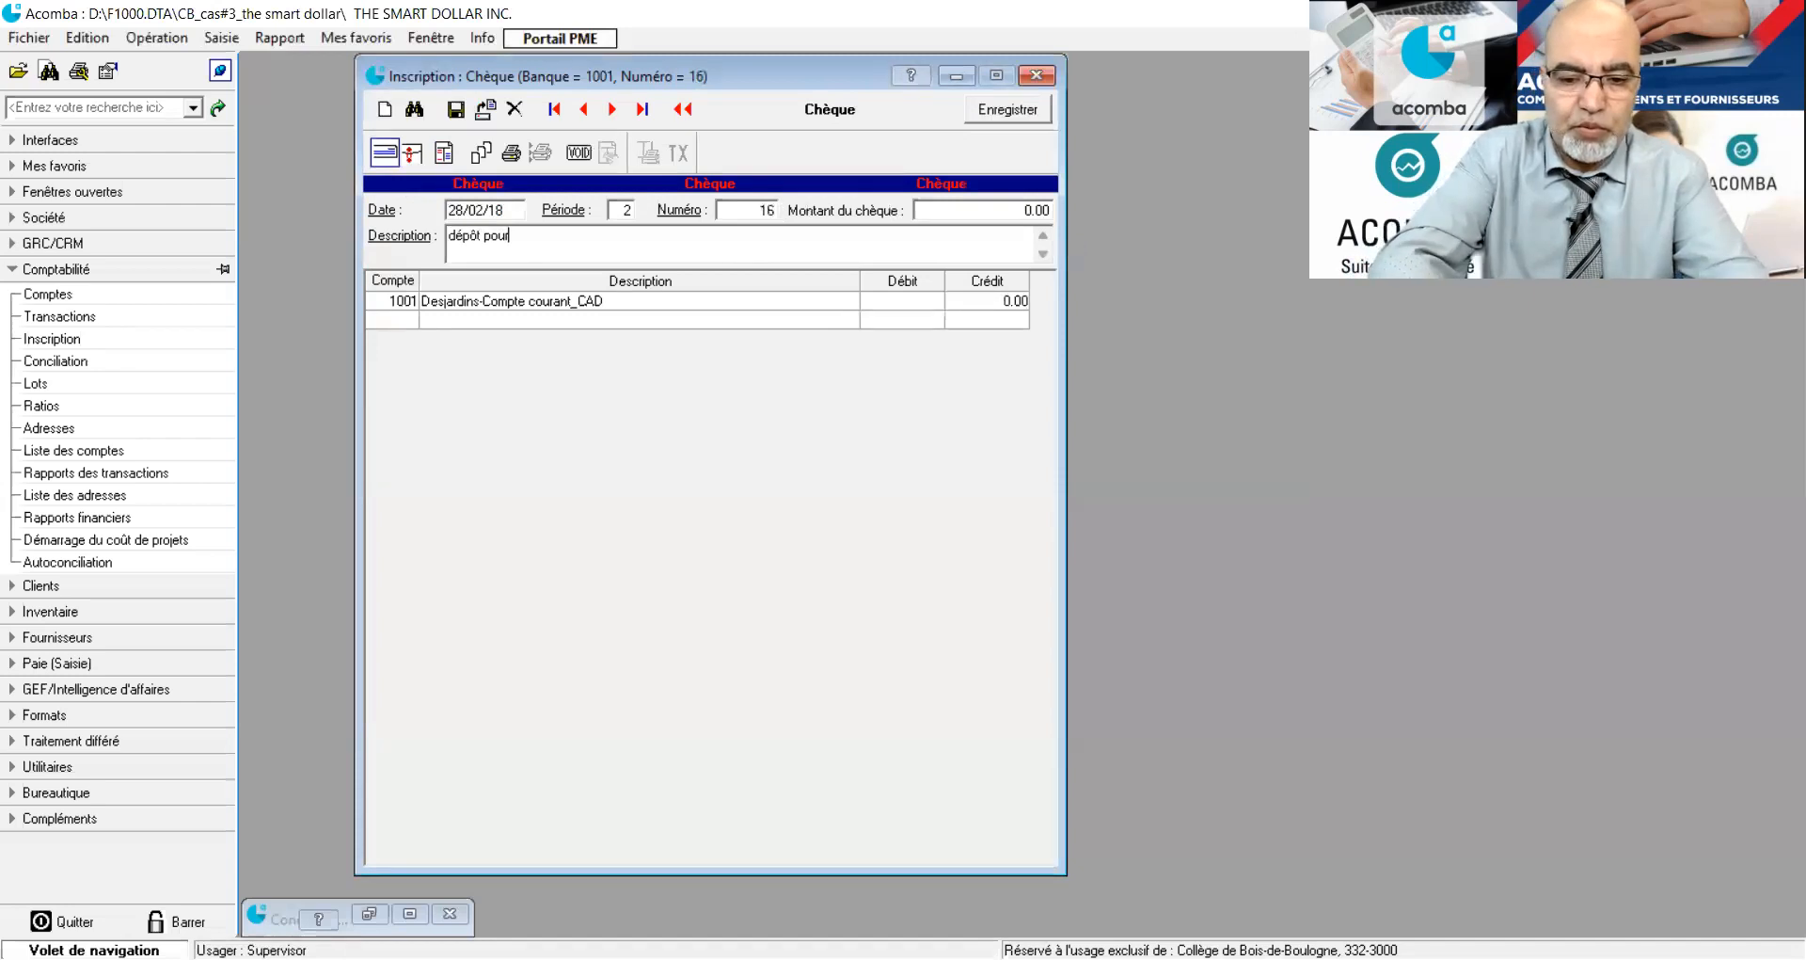
{"action": "type", "text": "le Frs "}
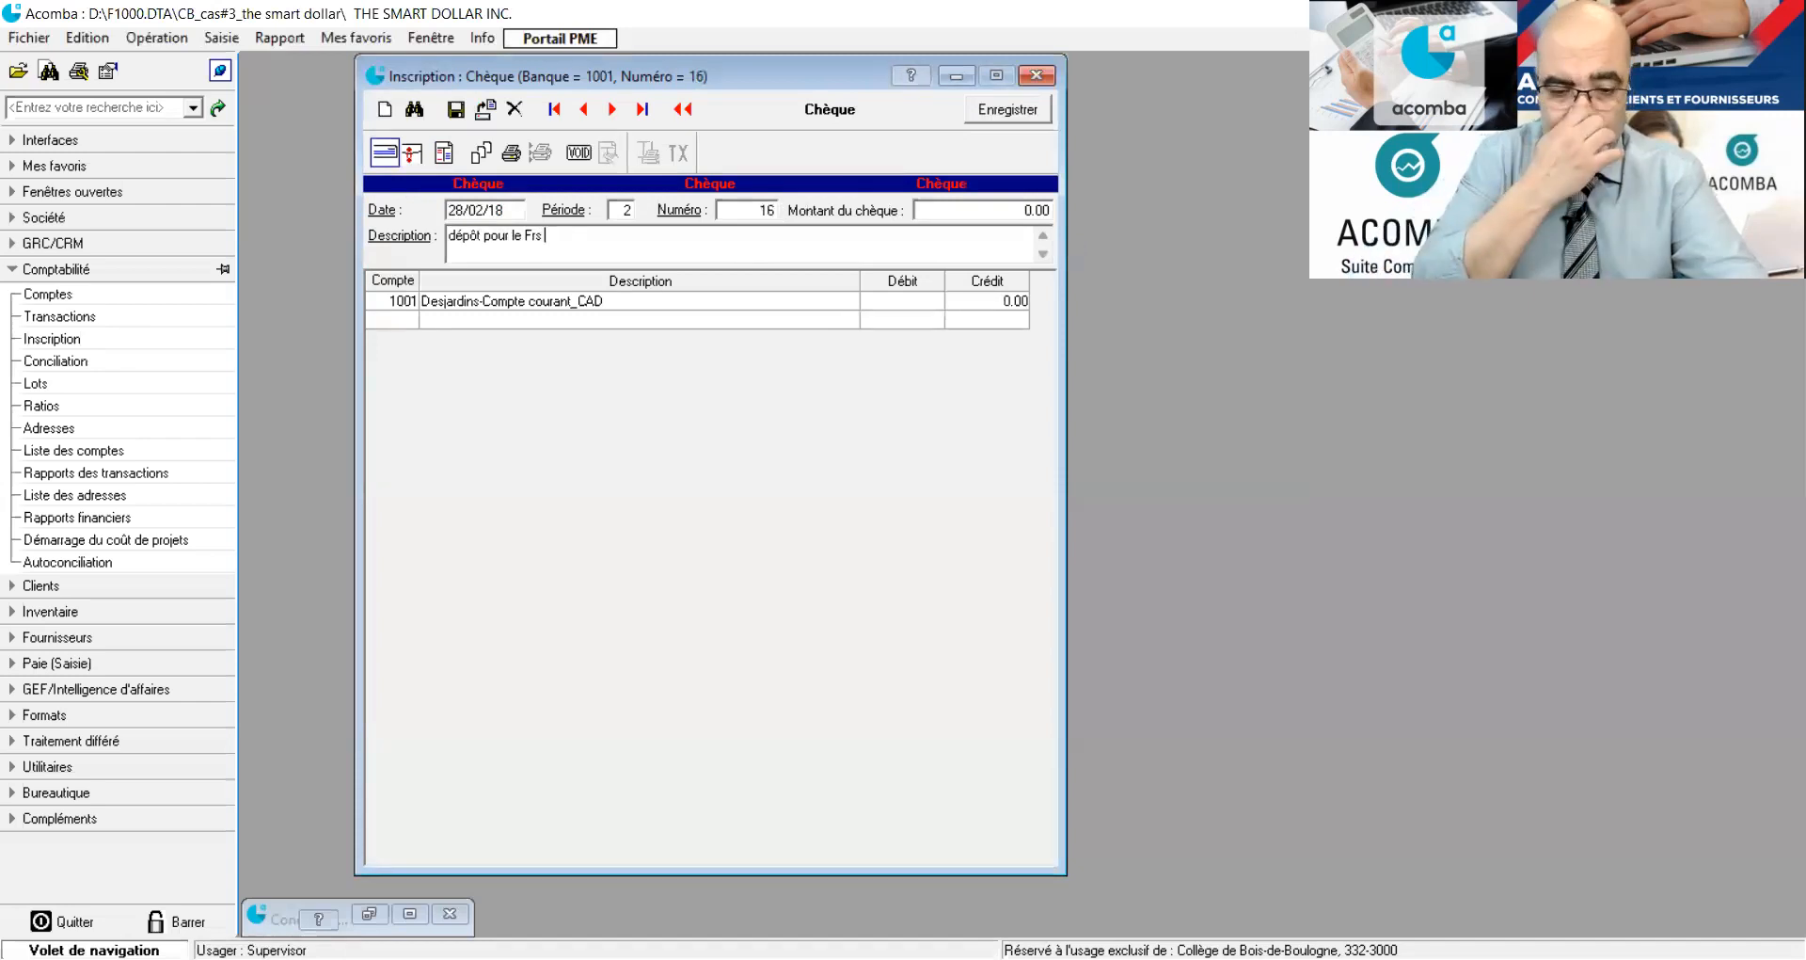
{"action": "type", "text": "sKY"}
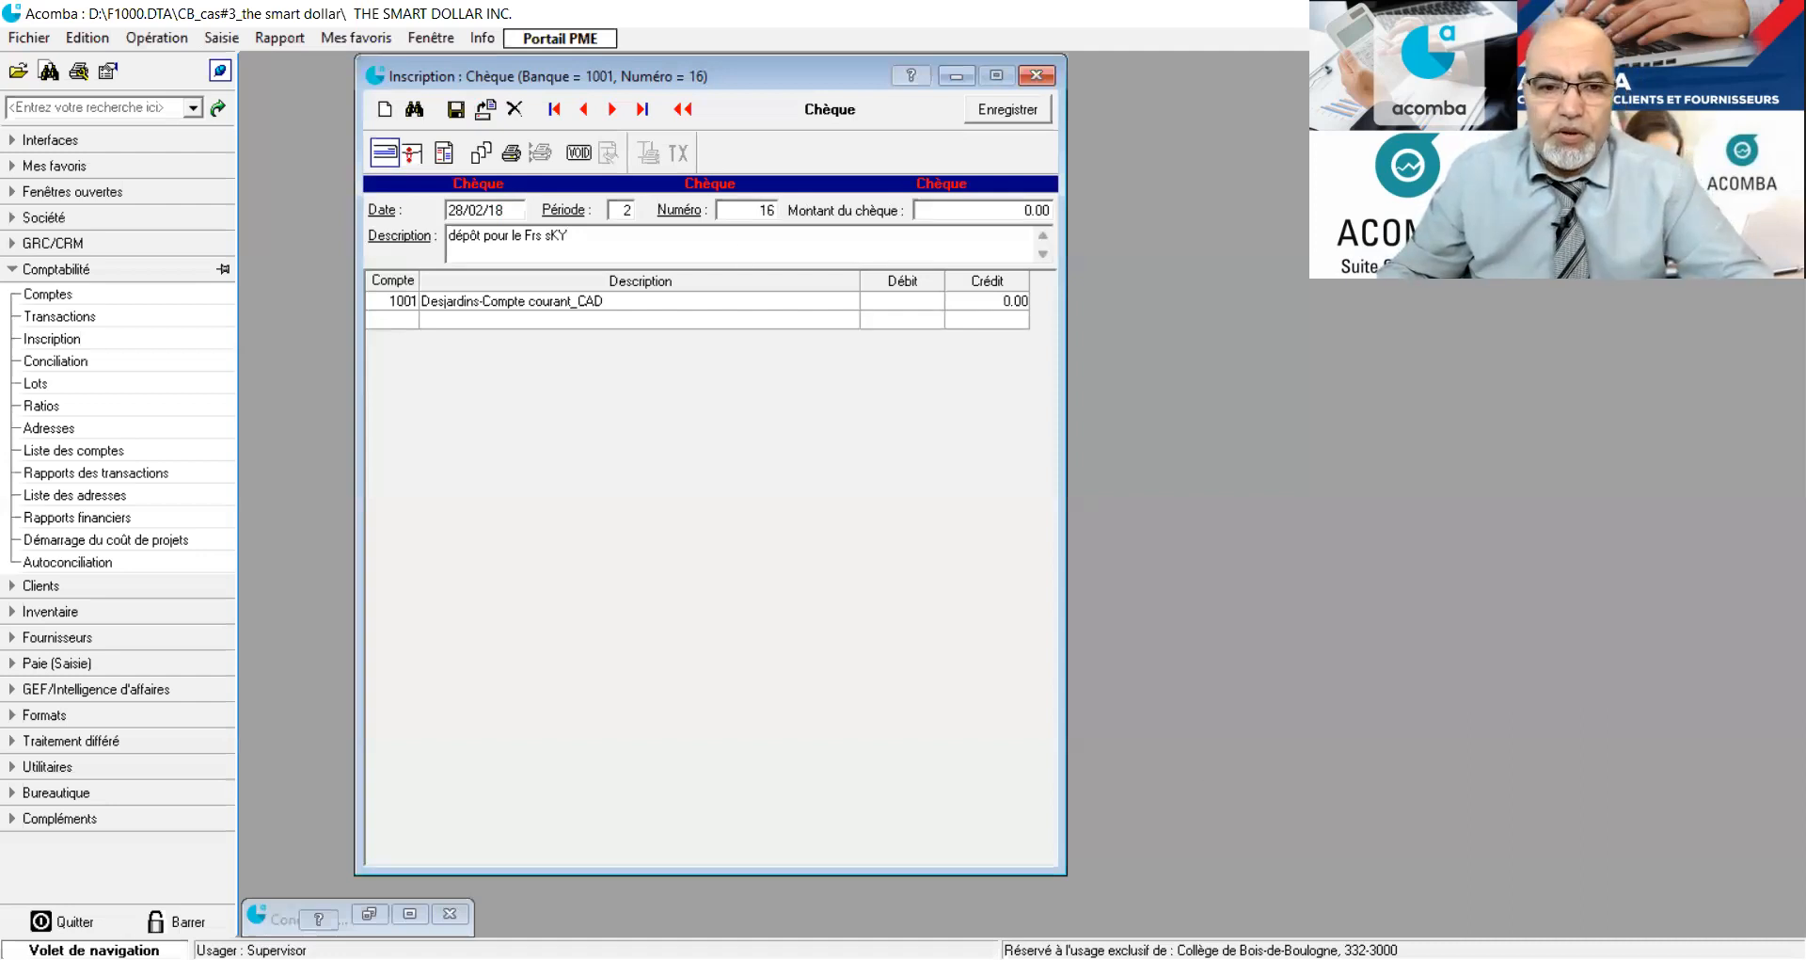
{"action": "key", "text": "alt+Tab"}
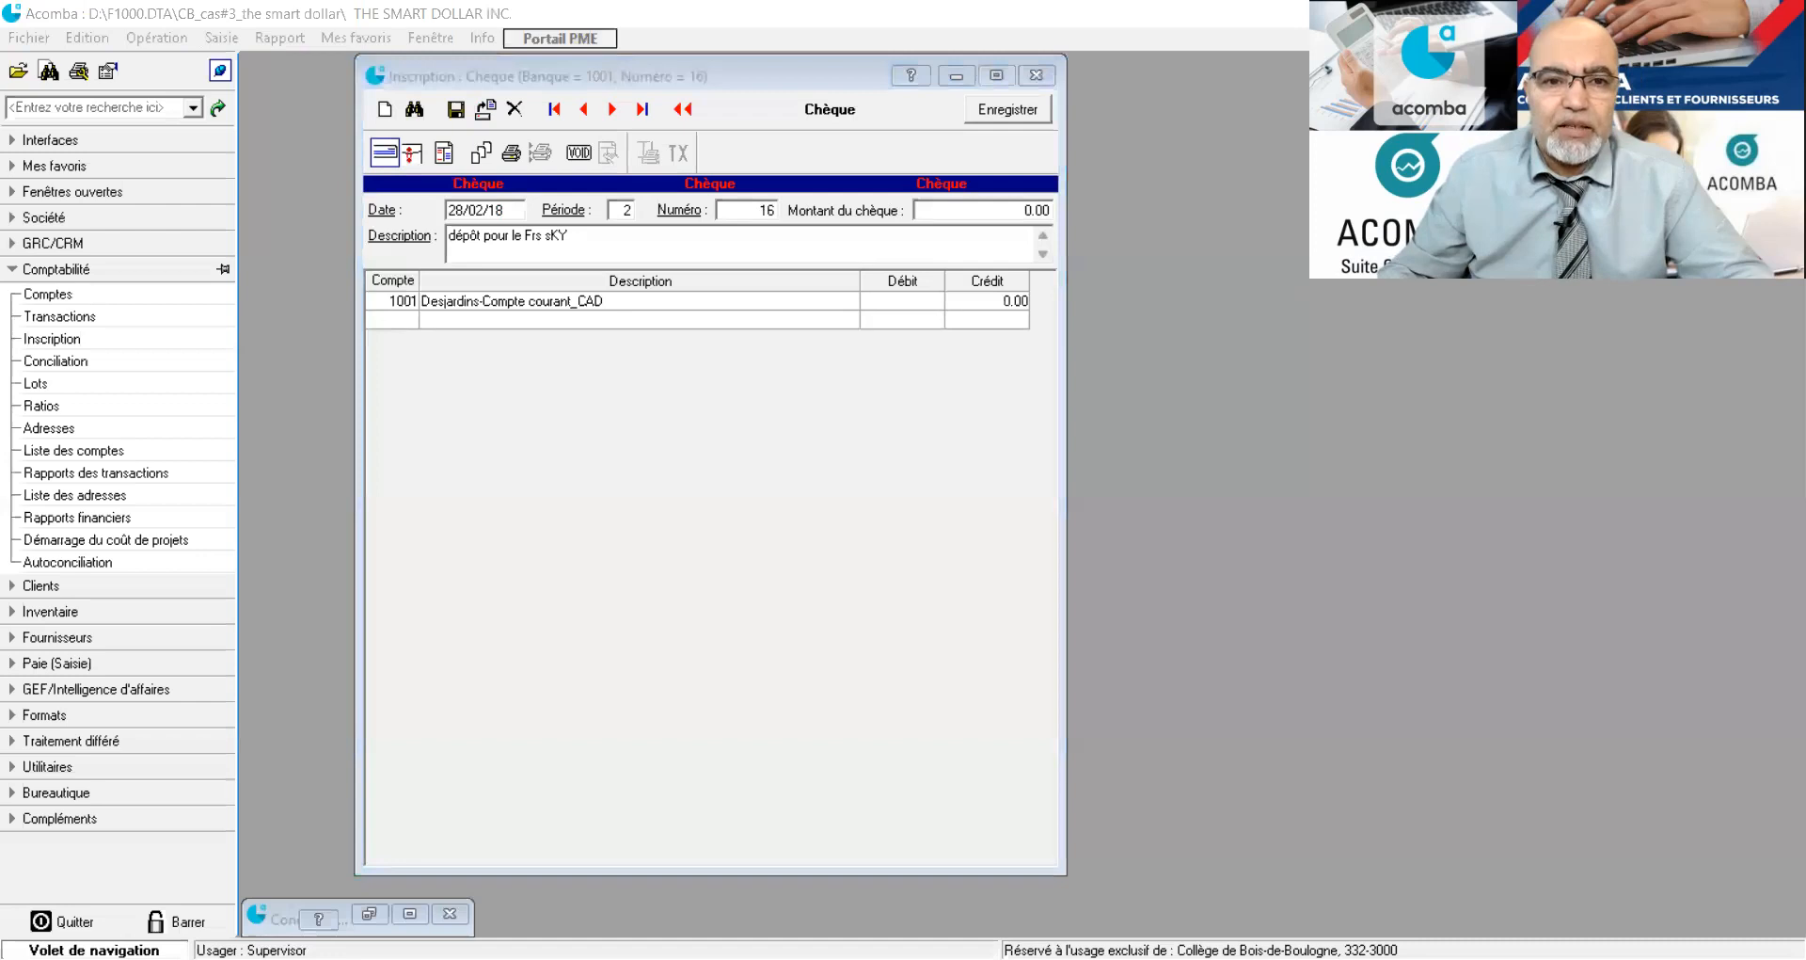
{"action": "left_click", "coordinate": [614, 255]}
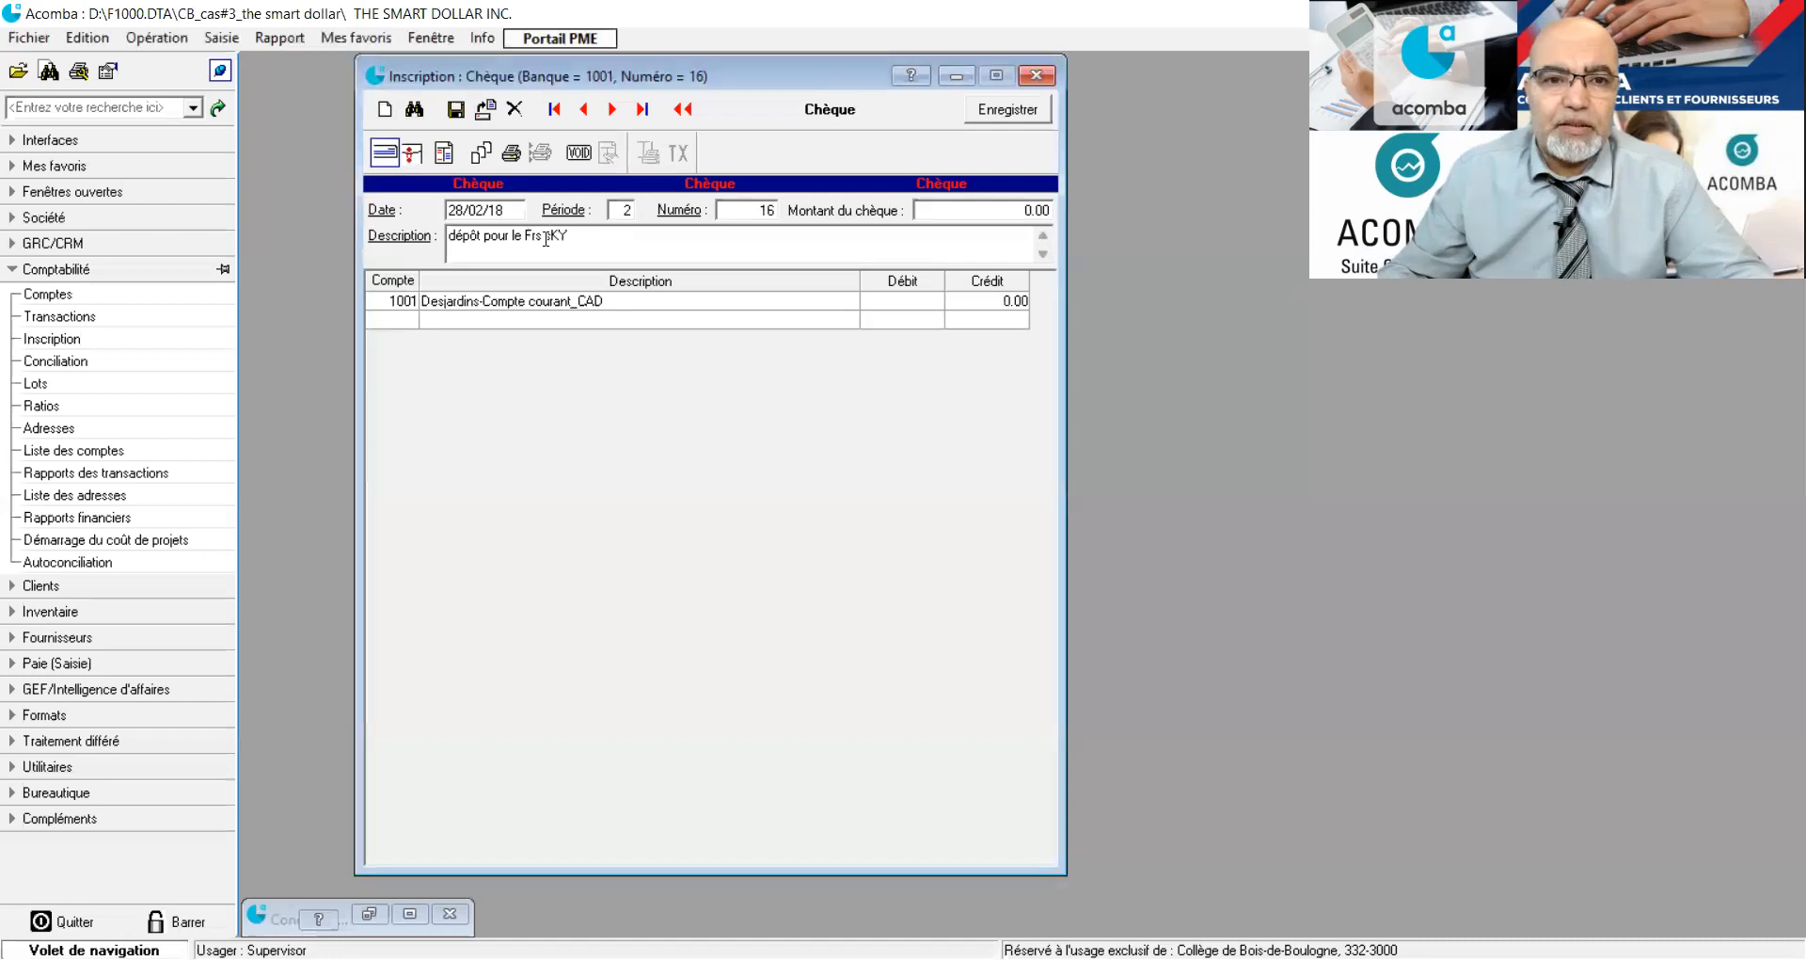
{"action": "double_click", "coordinate": [555, 236]}
{"action": "type", "text": "Red Sky"}
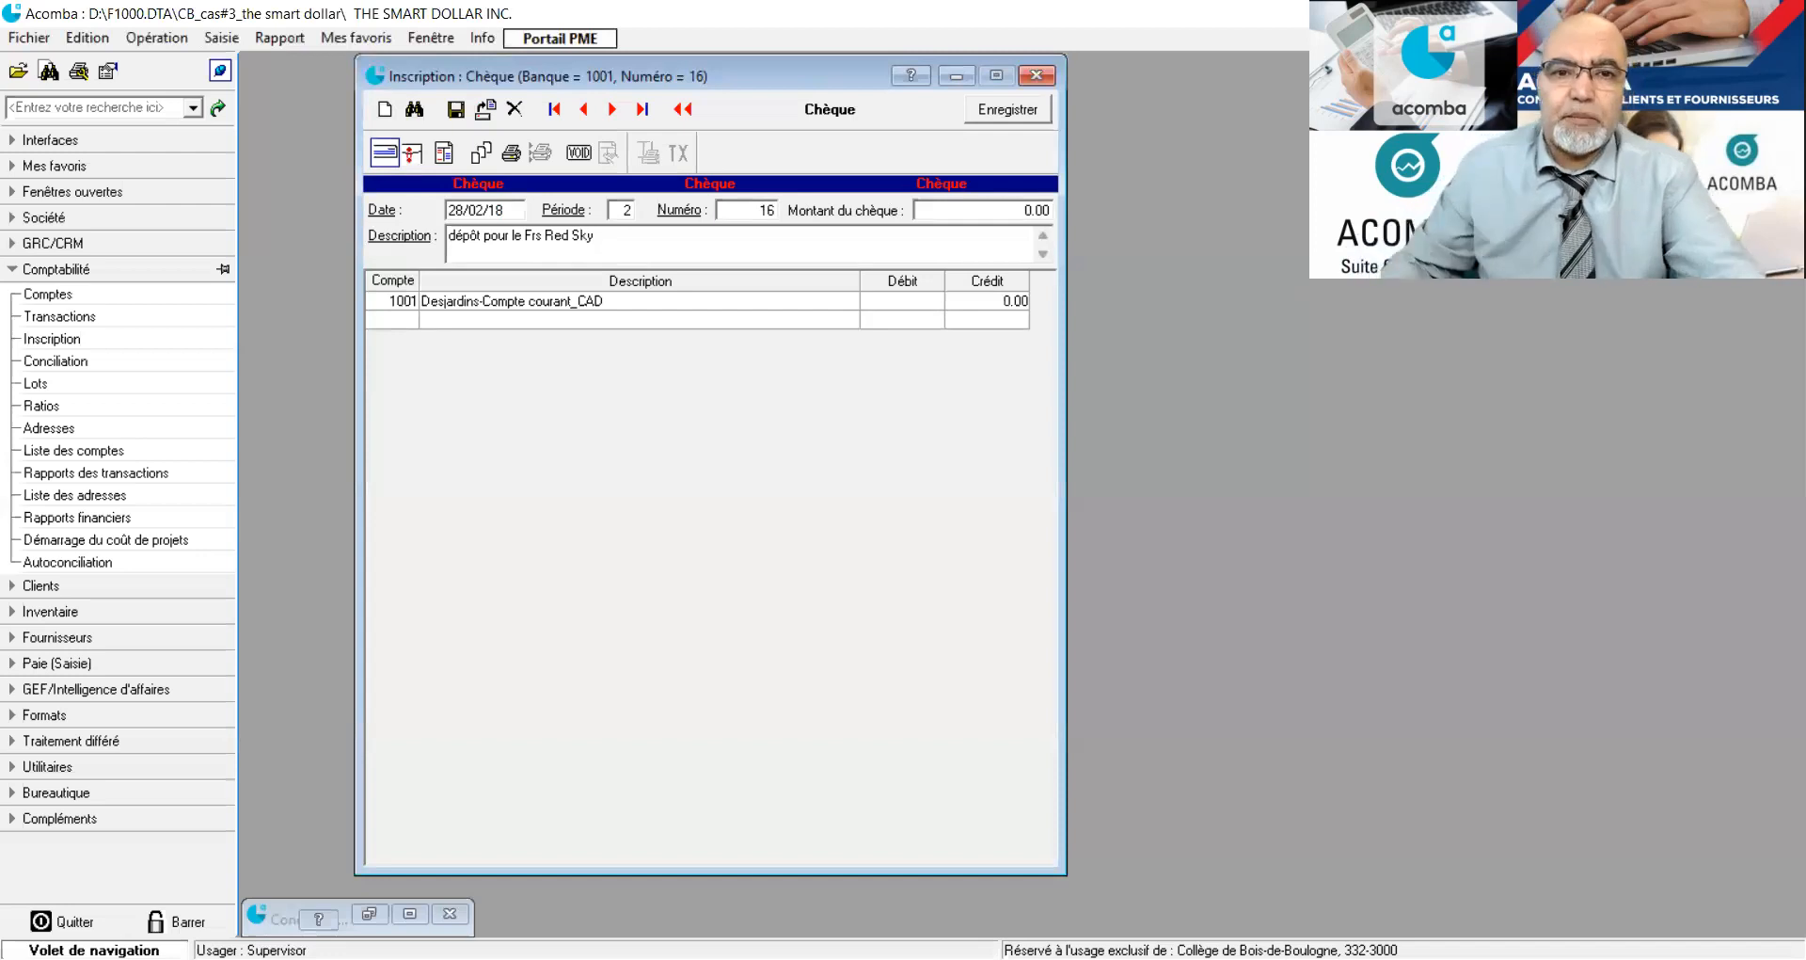
Add a line for account 1313 (Dépôts pour fournisseurs) with a debit of 8000 and save the cheque.
{"action": "left_click", "coordinate": [396, 320]}
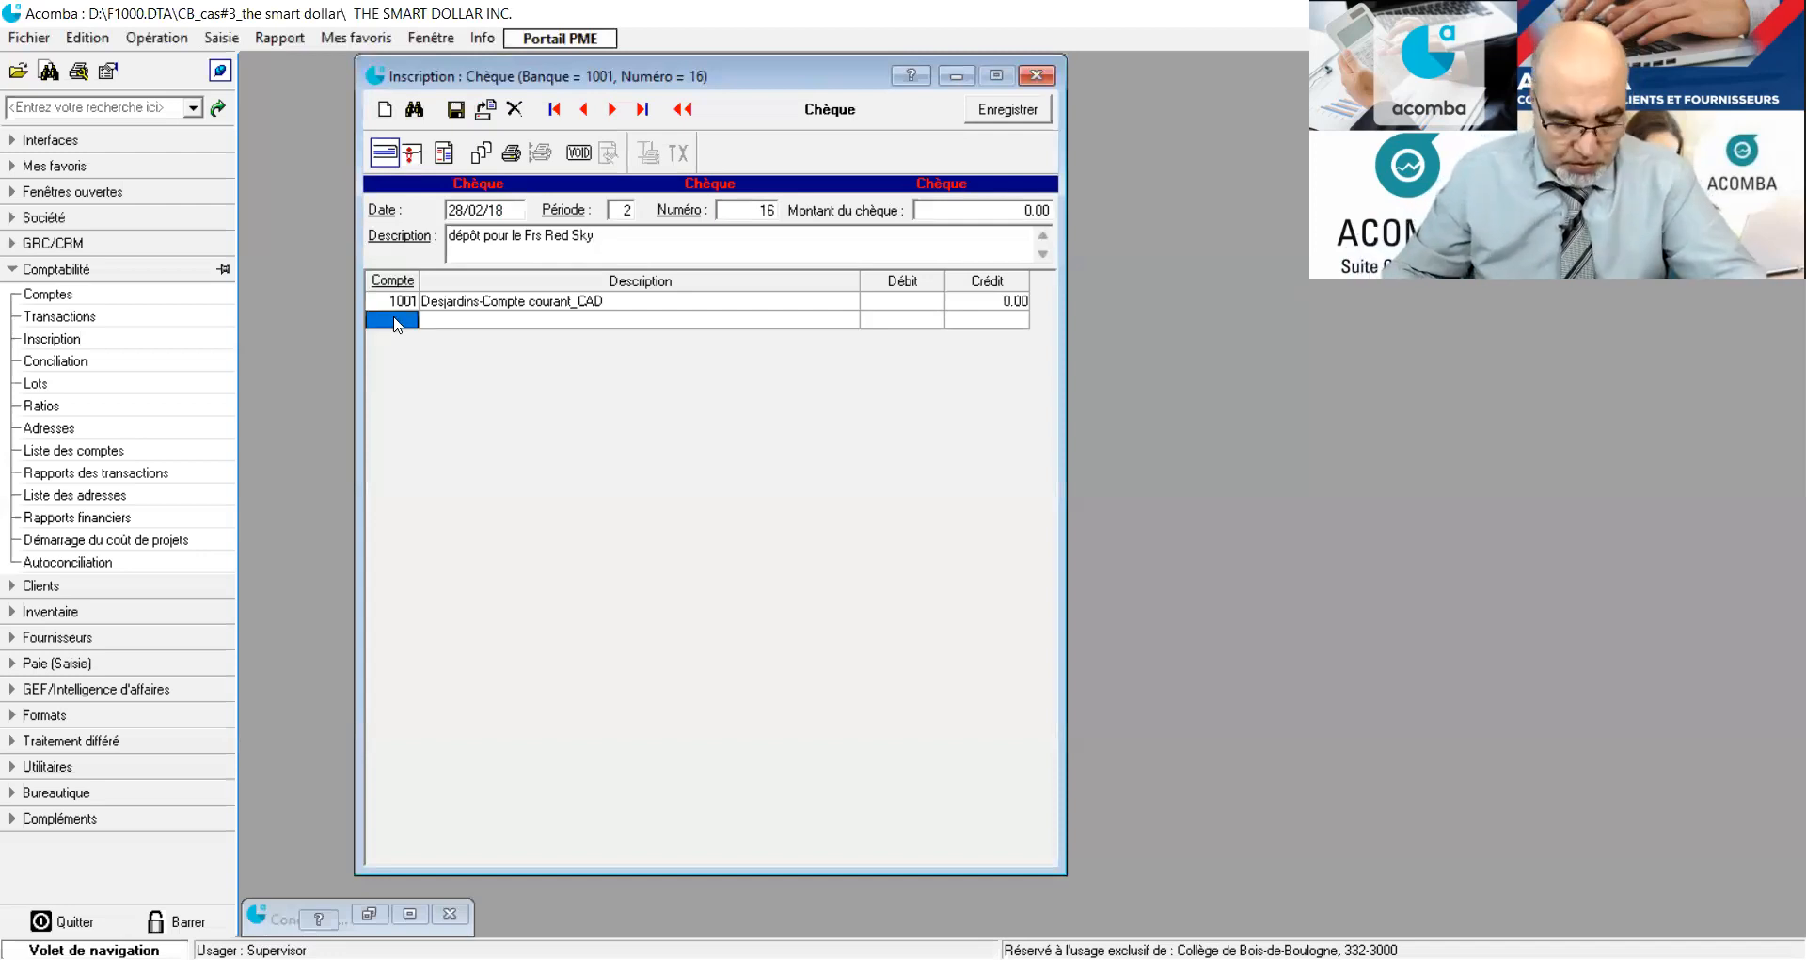
{"action": "type", "text": "1113"}
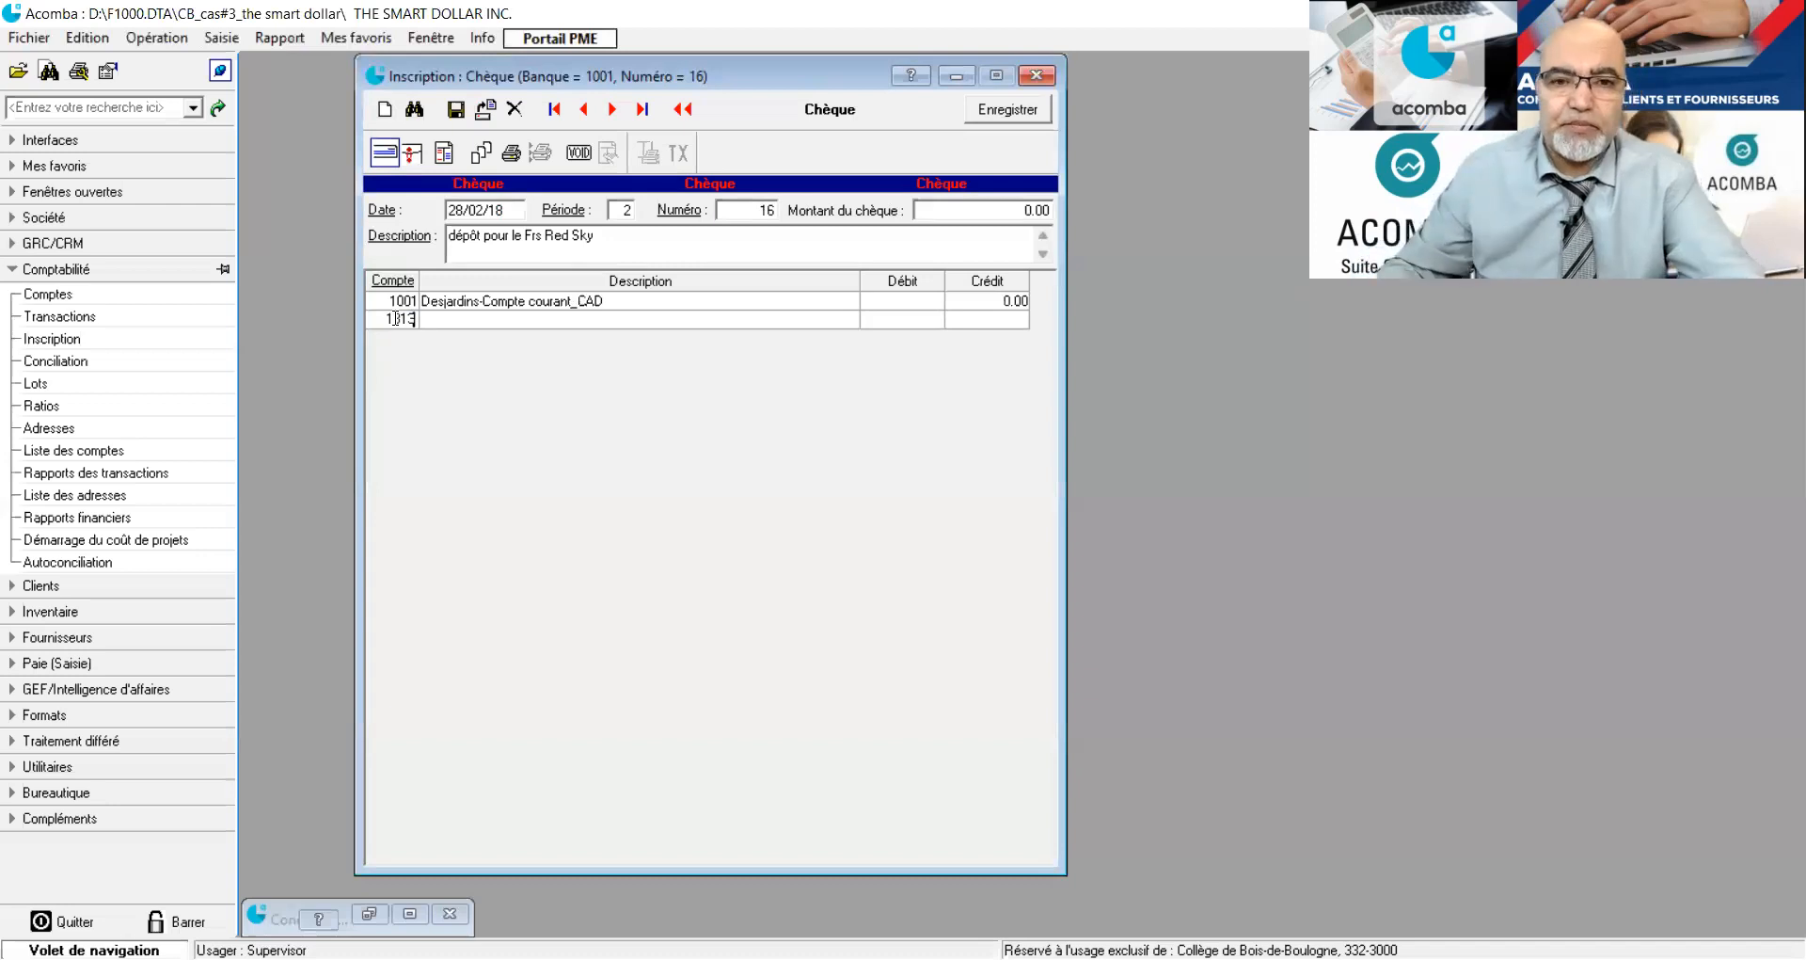
{"action": "key", "text": "Tab"}
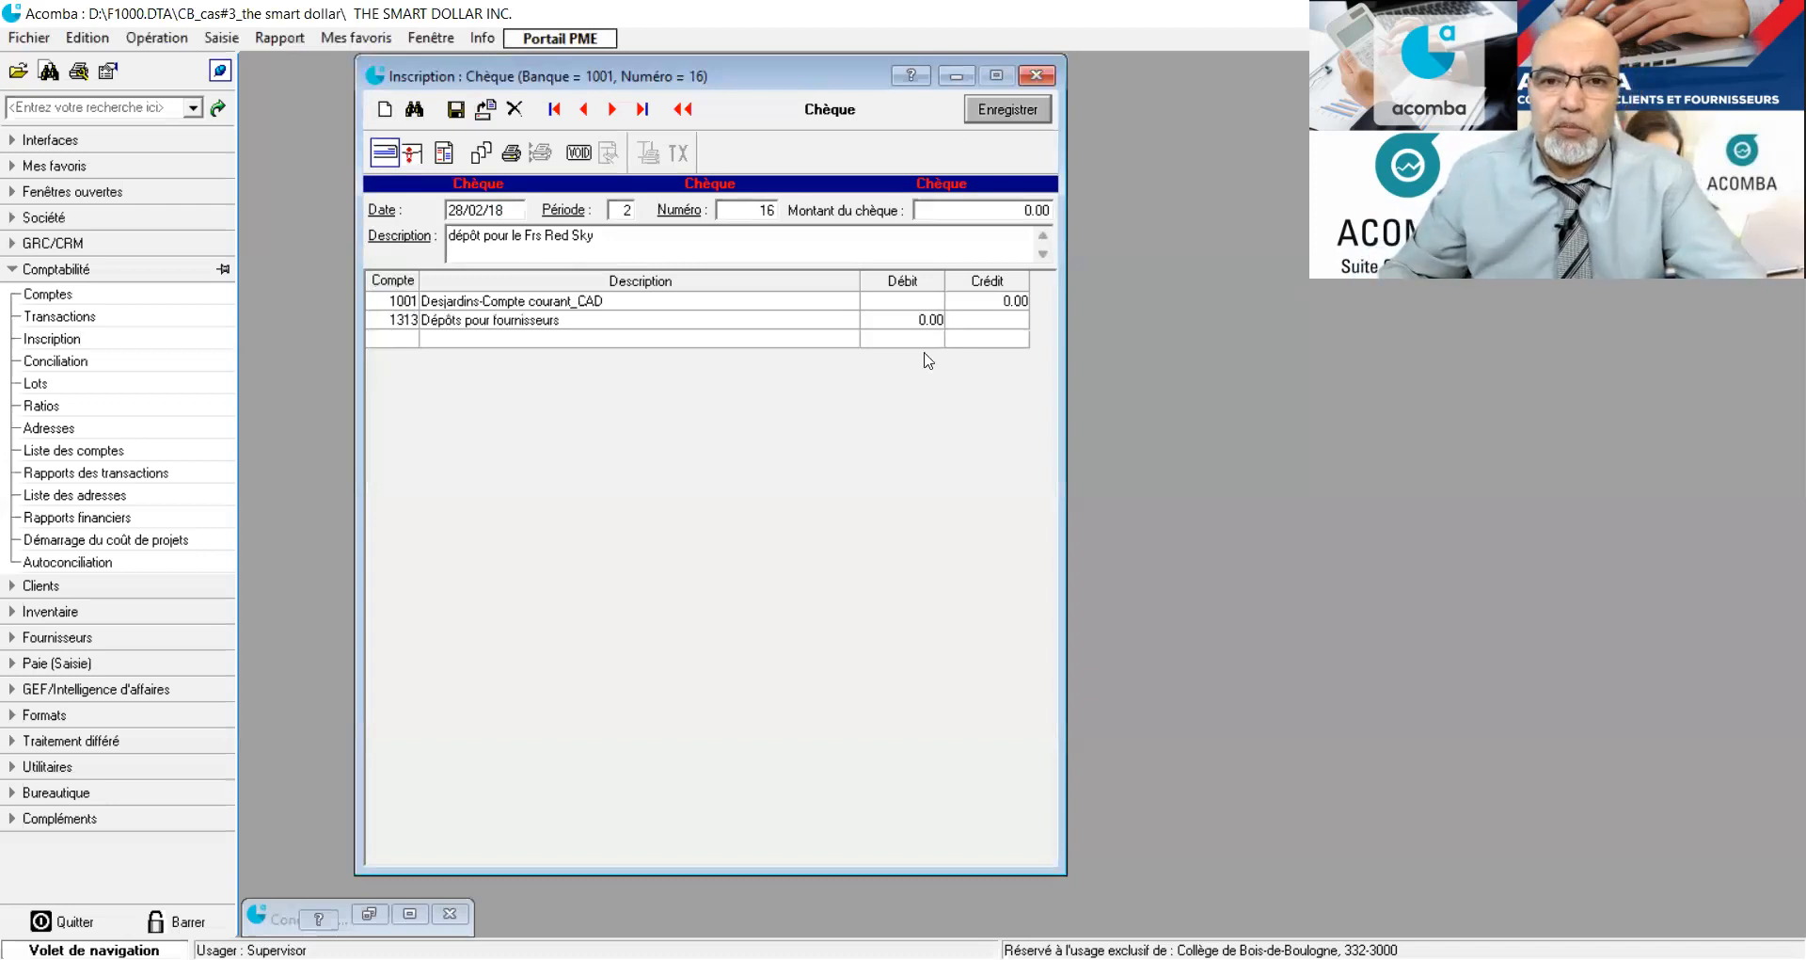
{"action": "left_click", "coordinate": [990, 317]}
{"action": "left_click", "coordinate": [899, 322]}
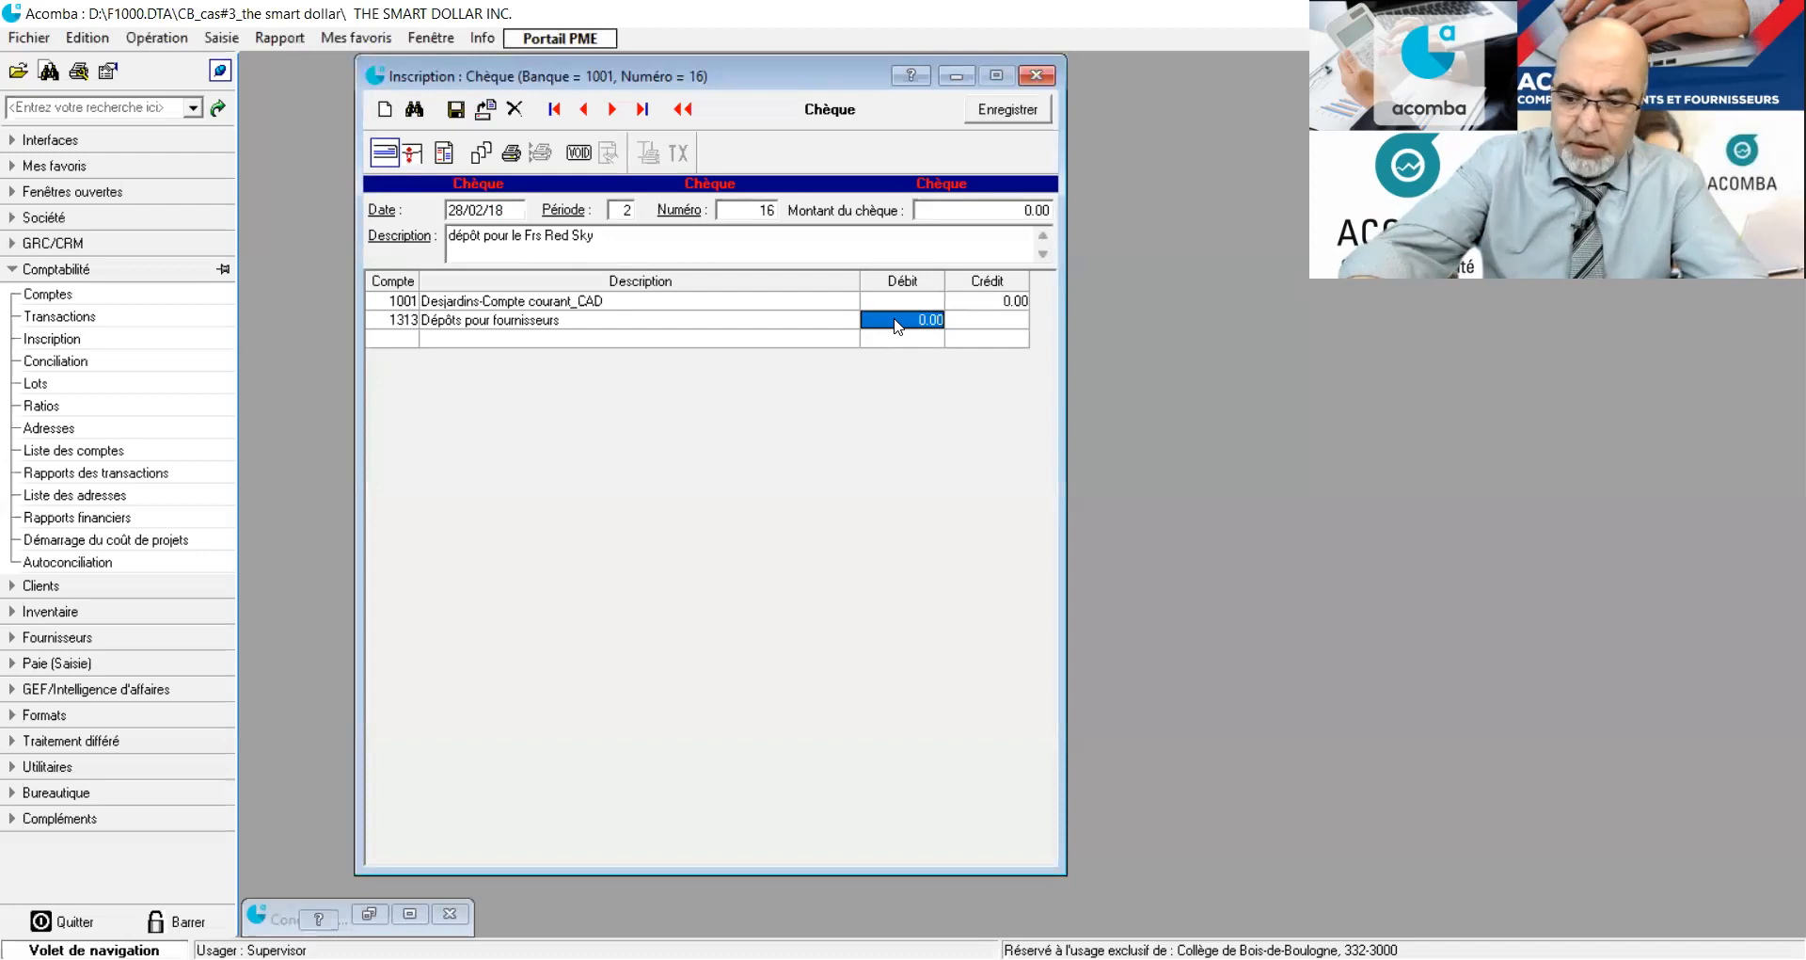
{"action": "type", "text": "8000"}
{"action": "key", "text": "Return"}
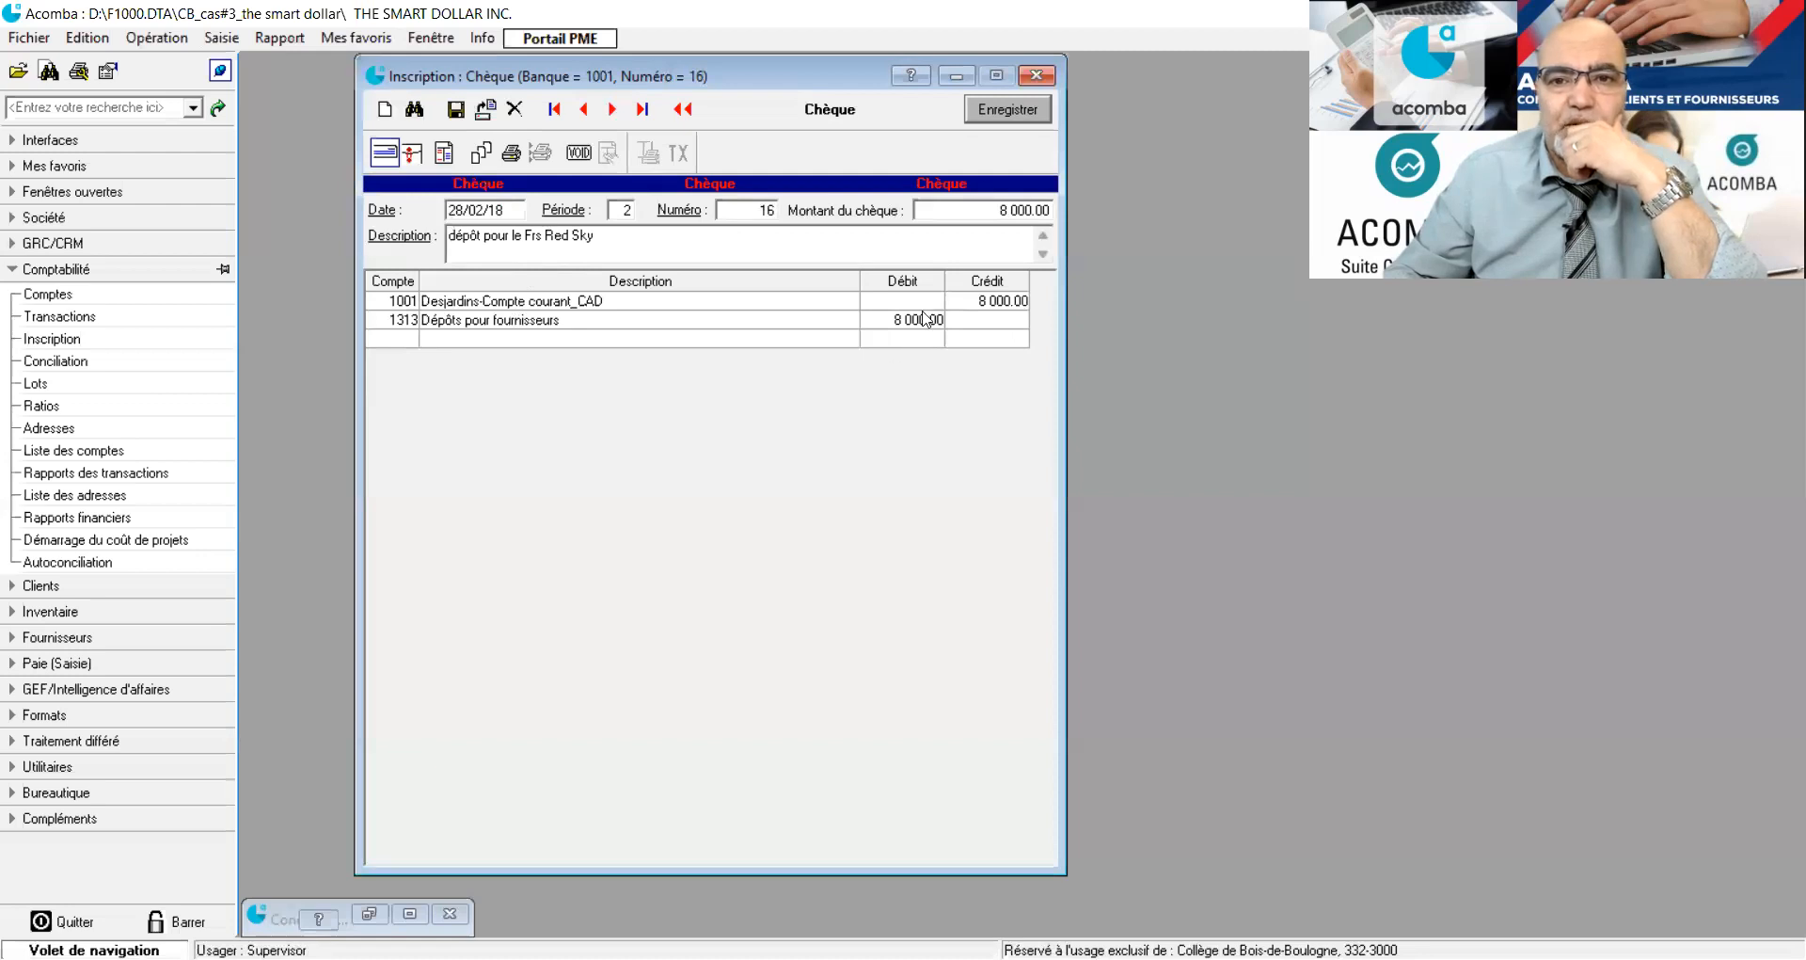
{"action": "left_click", "coordinate": [1006, 121]}
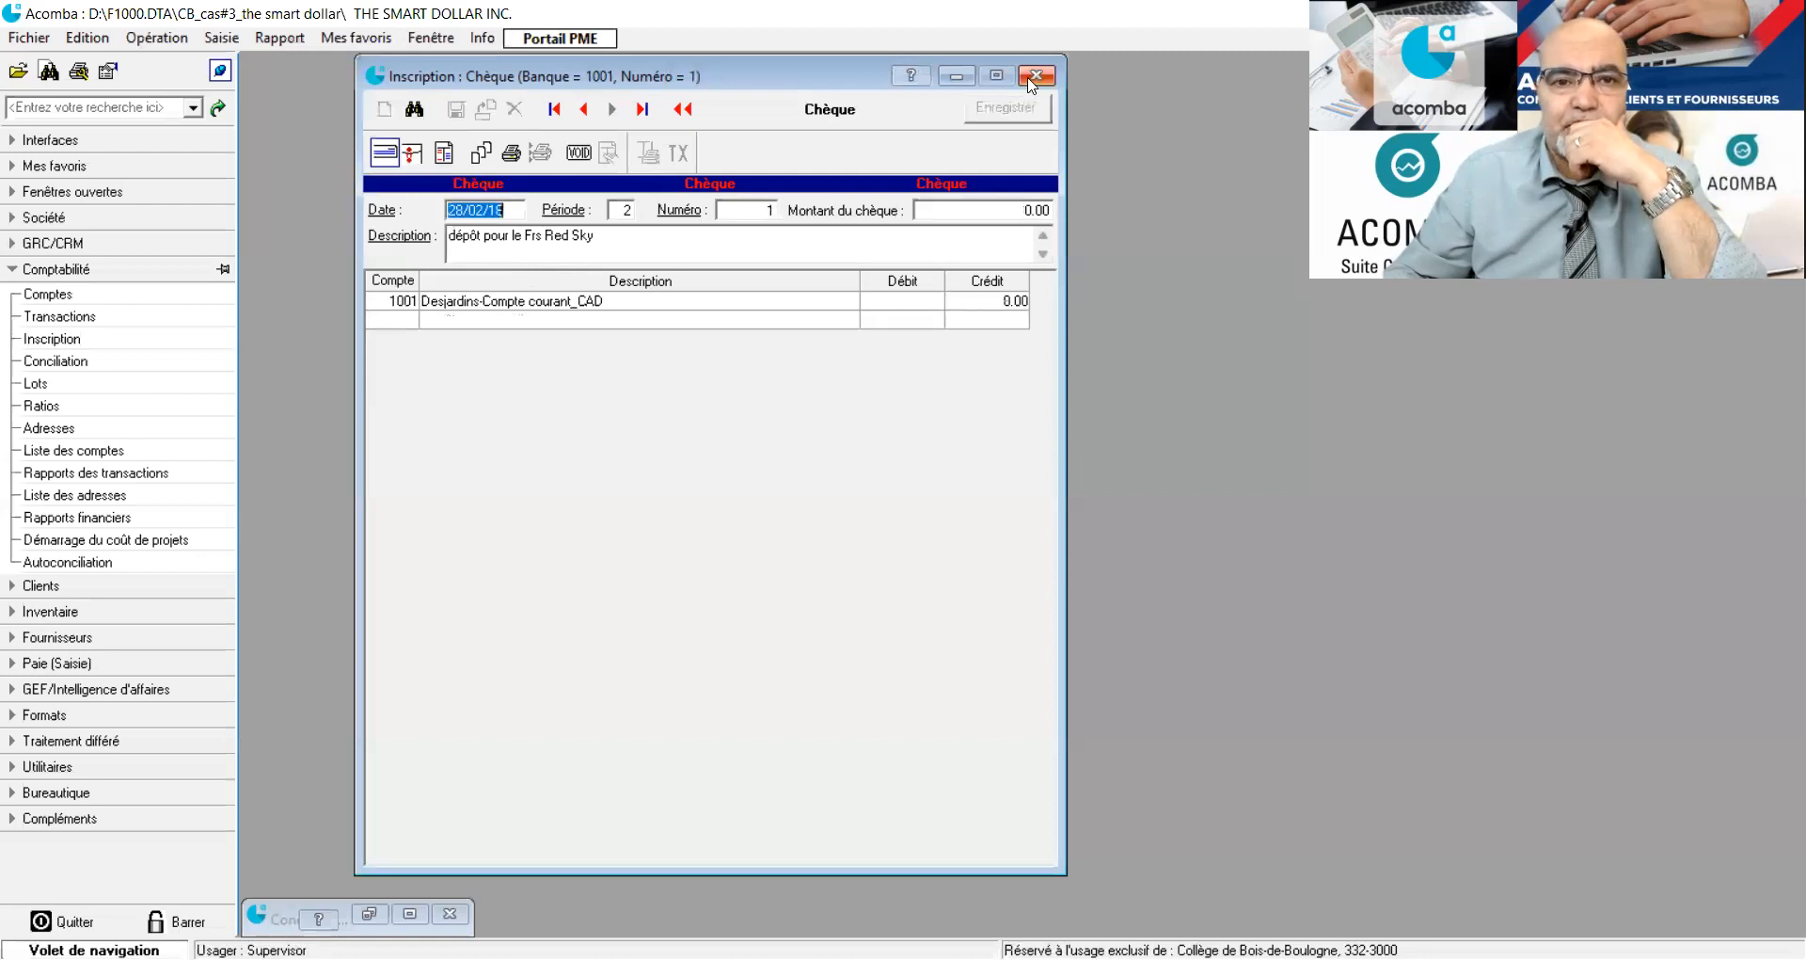
Close the entry form and the transactions list, and return to the reconciliation of account 1001.
{"action": "left_click", "coordinate": [1035, 77]}
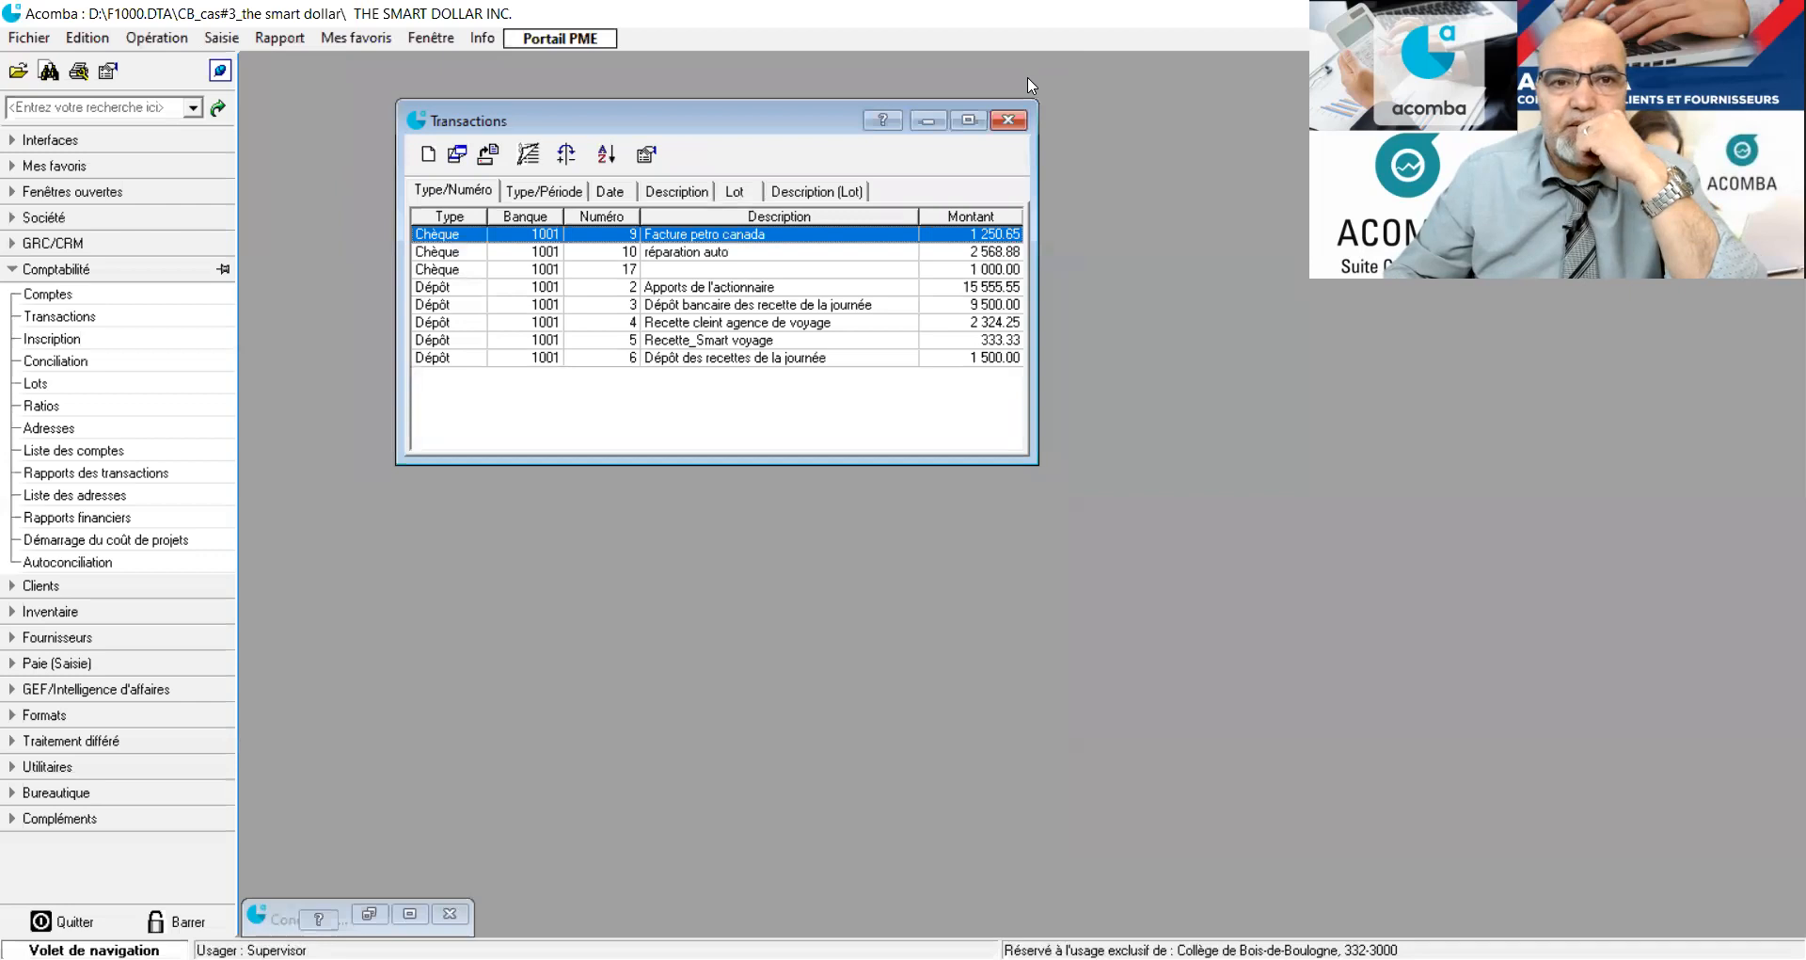
{"action": "left_click", "coordinate": [1017, 125]}
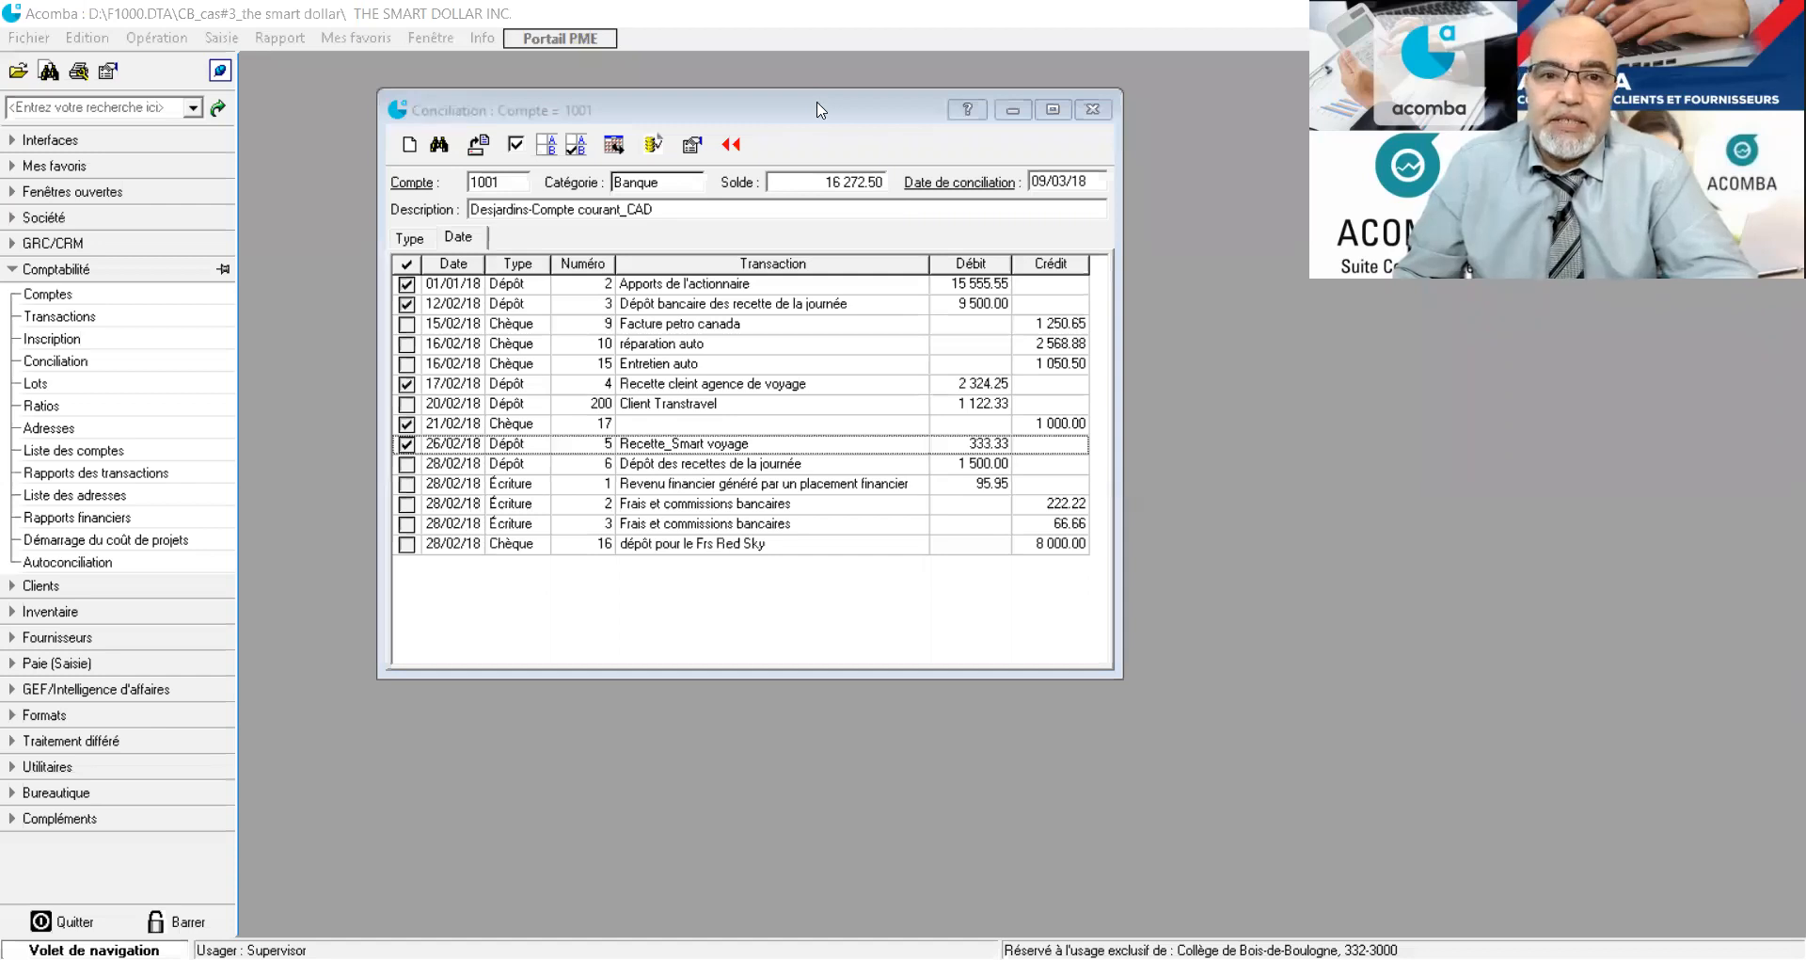
{"action": "left_click_drag", "start_coordinate": [817, 109], "coordinate": [811, 94]}
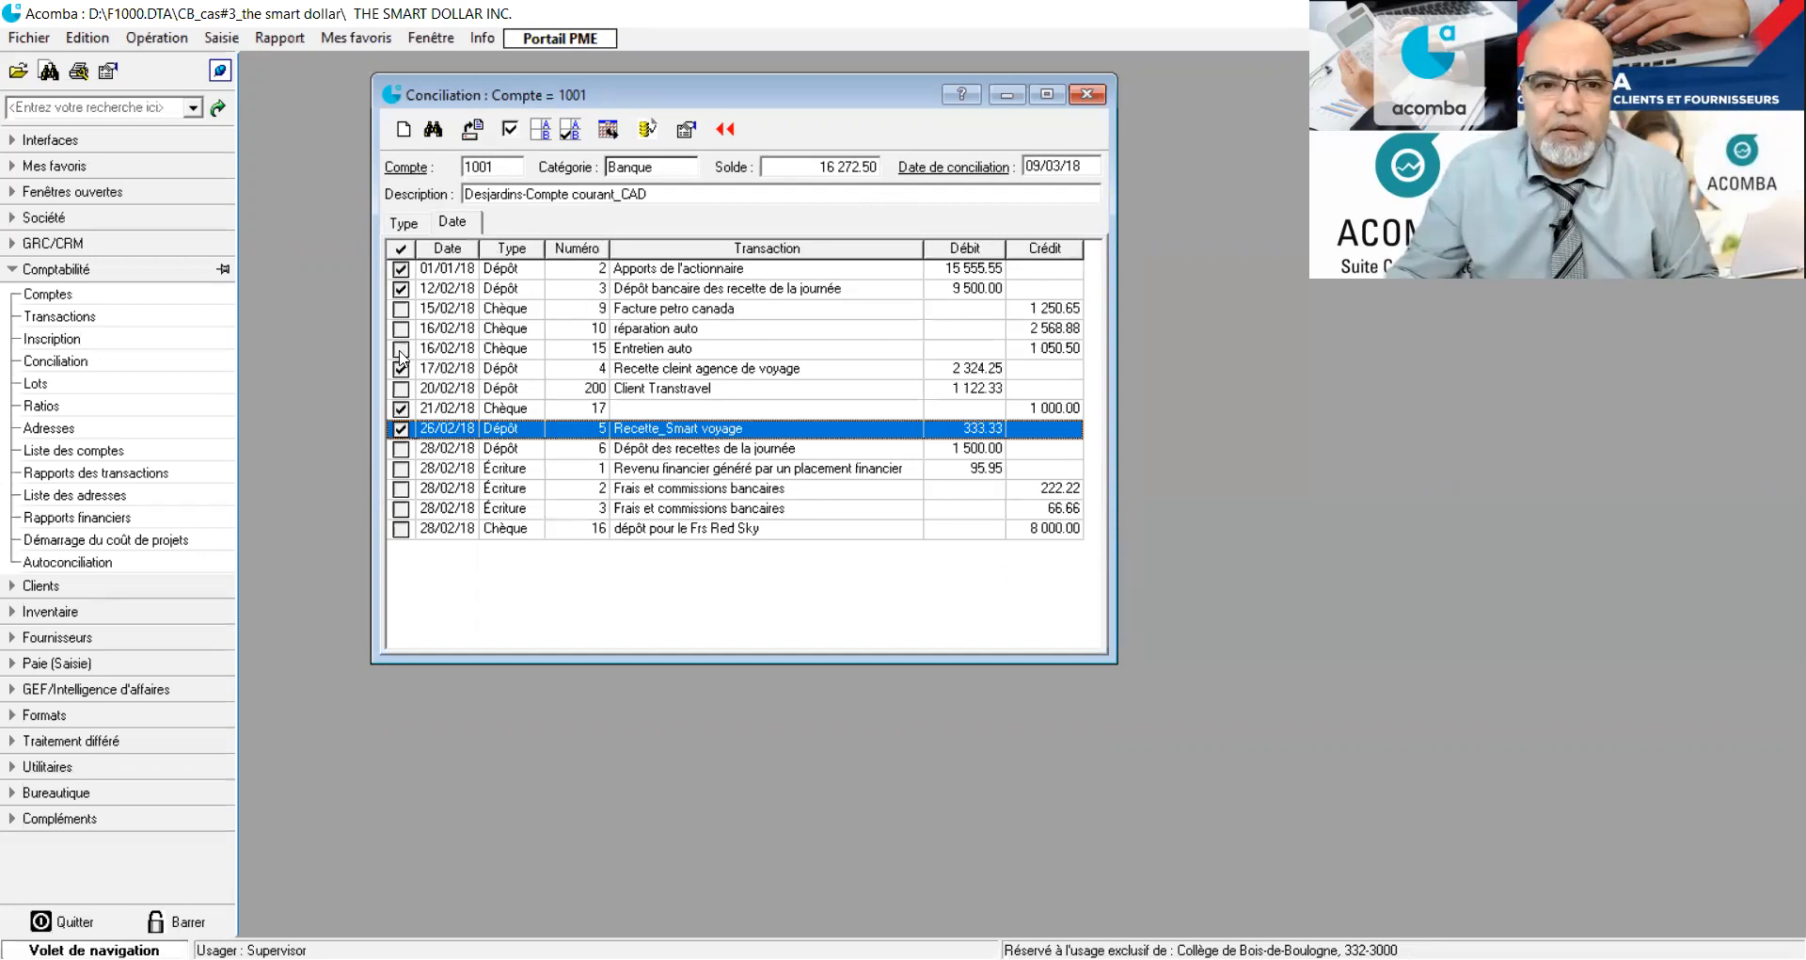
Mark cheques 15 and 16, deposit 200 and journal entries 1, 2 and 3 as reconciled.
{"action": "left_click", "coordinate": [401, 350]}
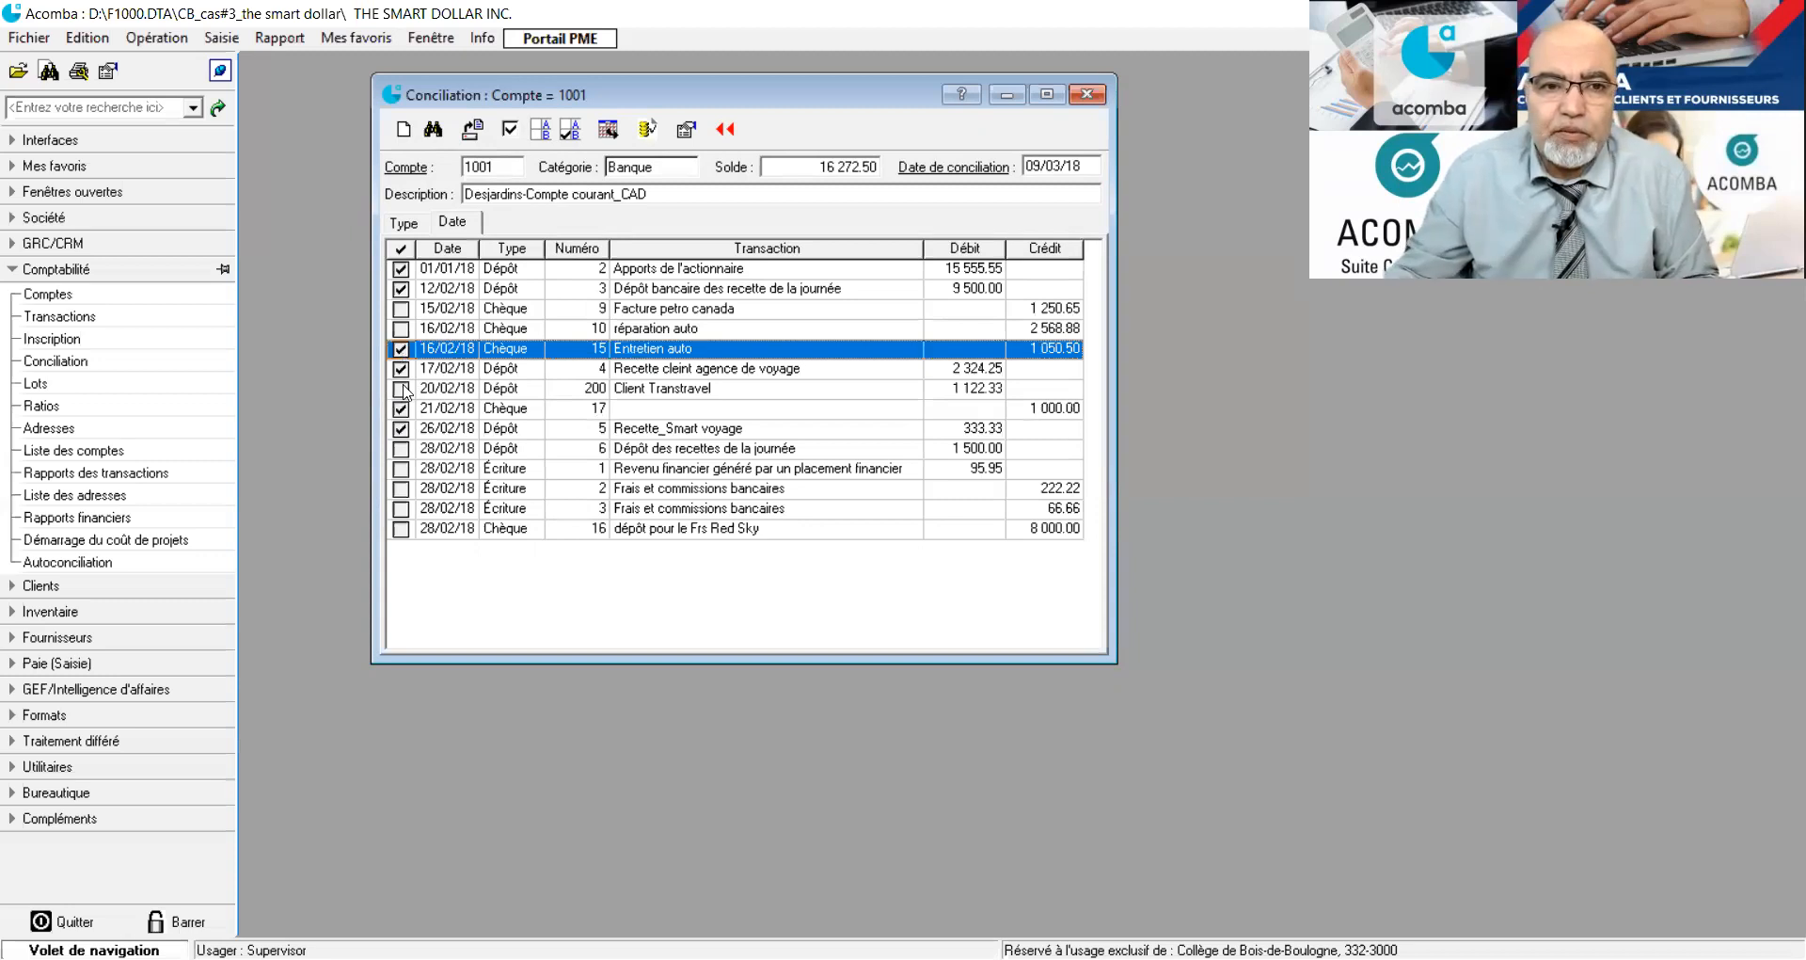
{"action": "left_click", "coordinate": [402, 389]}
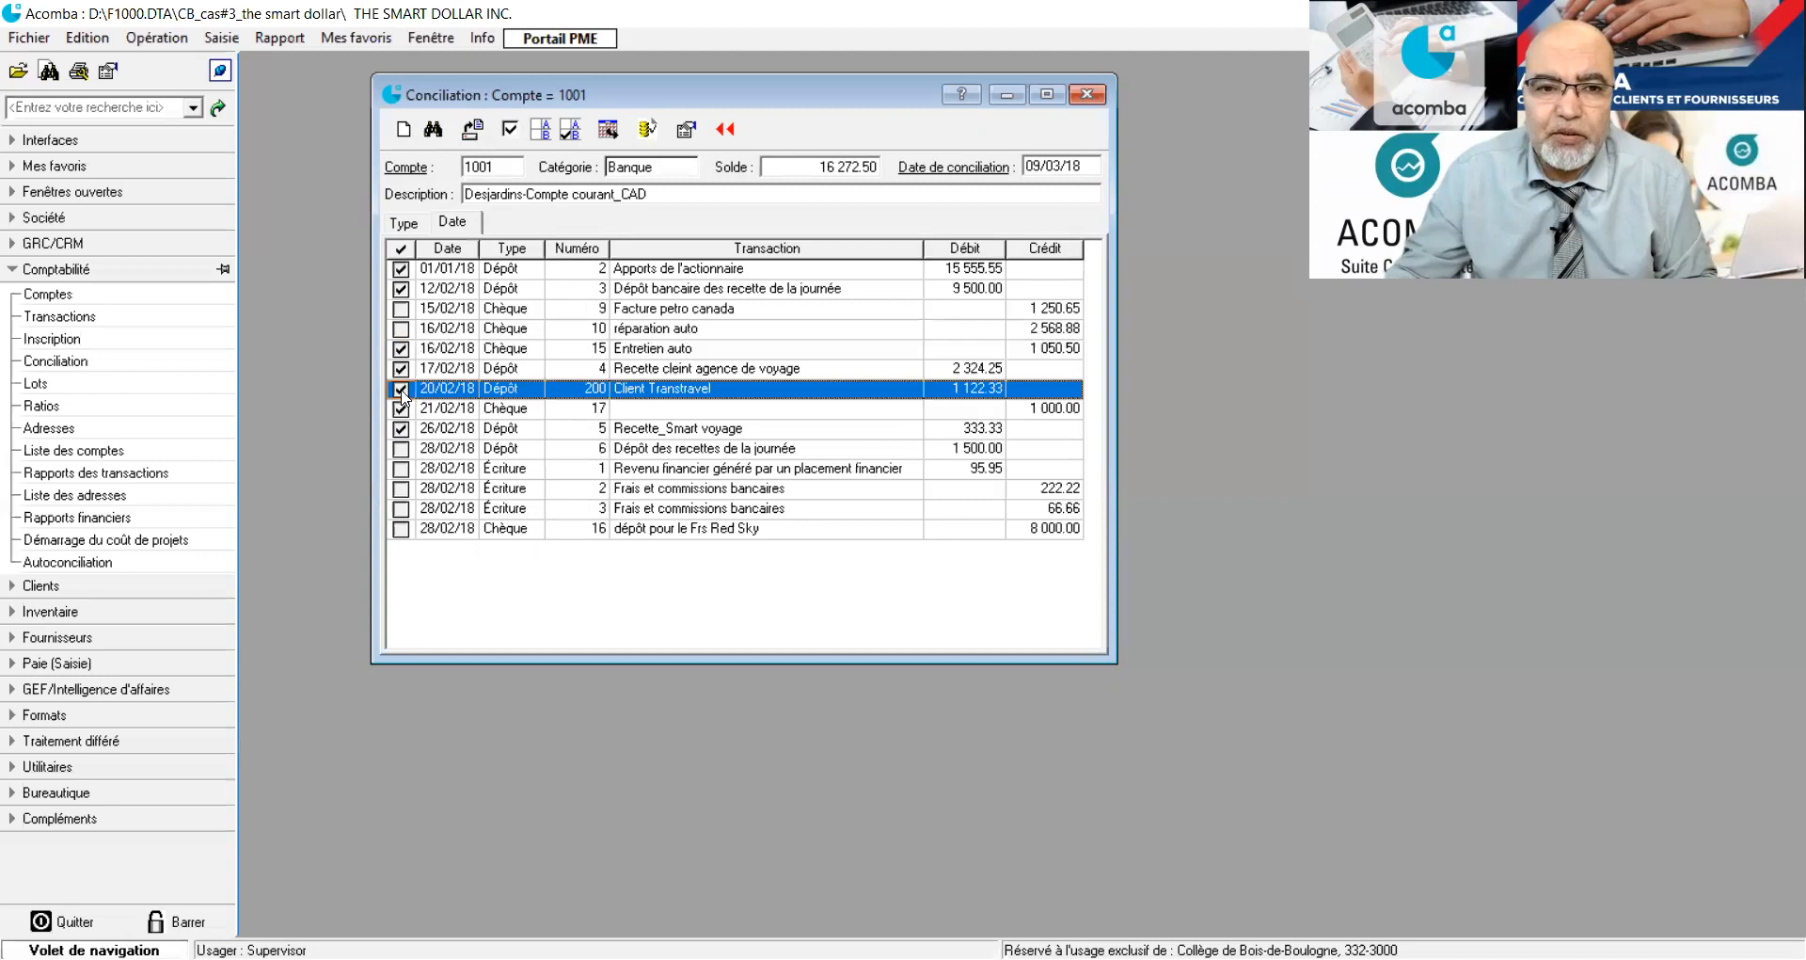
{"action": "left_click", "coordinate": [402, 470]}
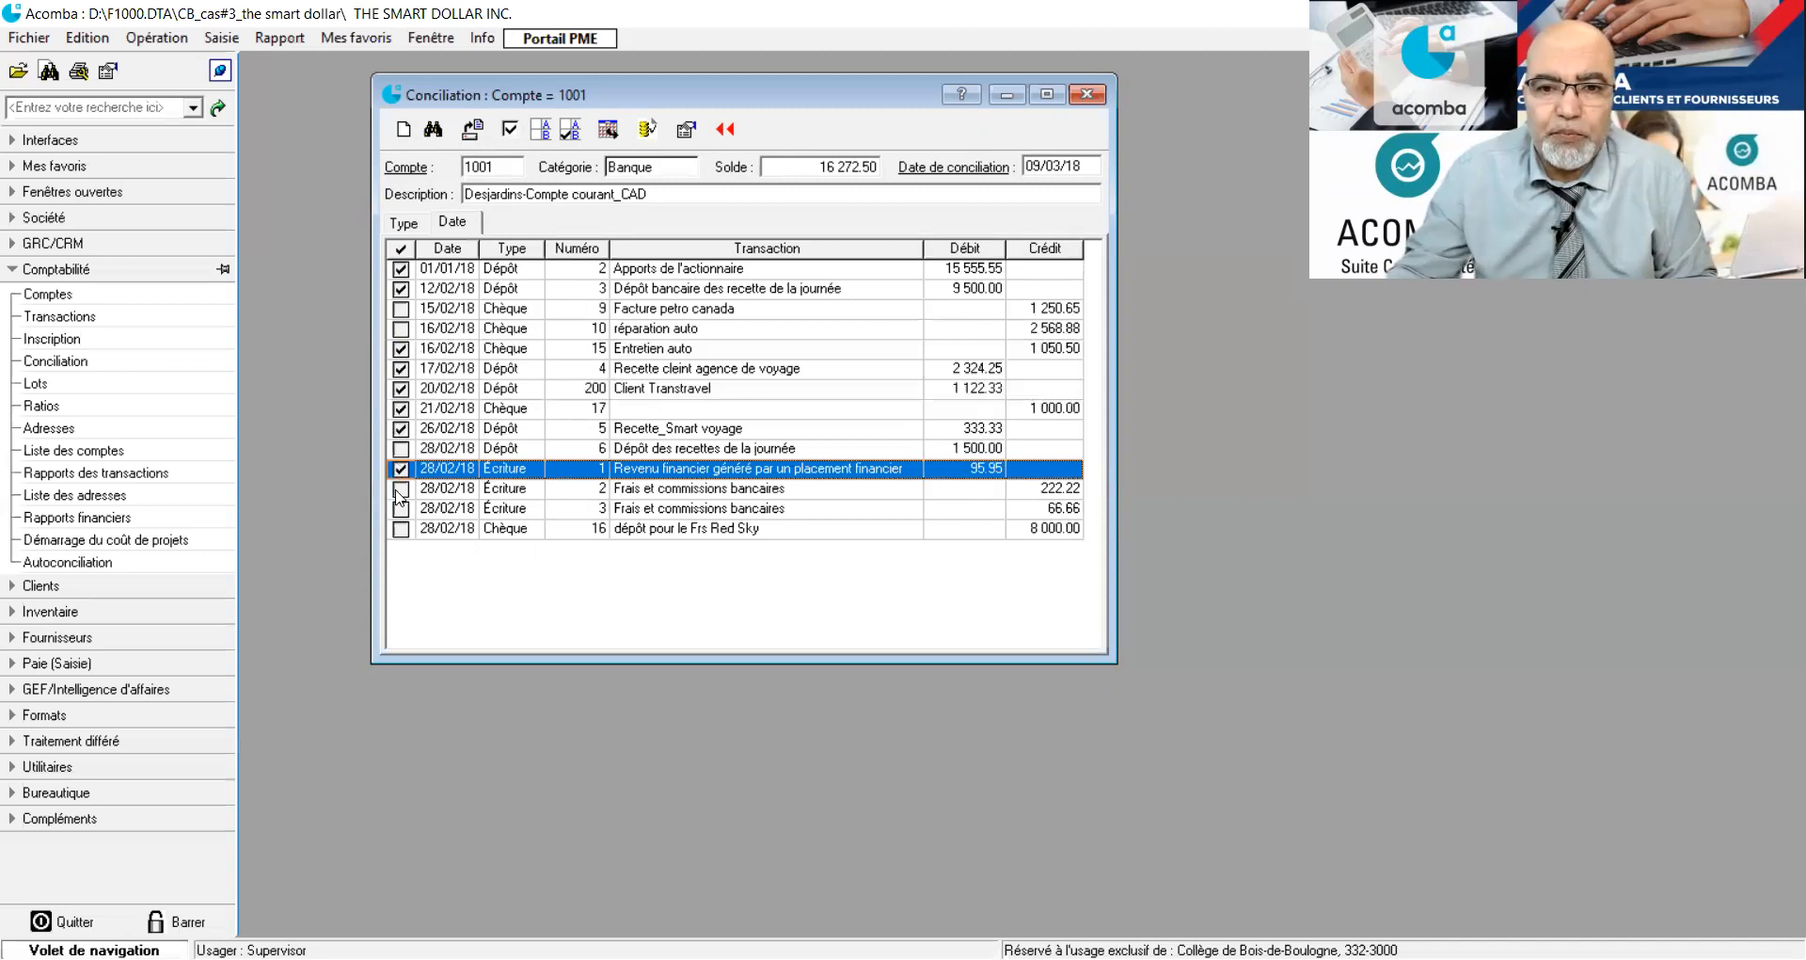
{"action": "left_click", "coordinate": [399, 489]}
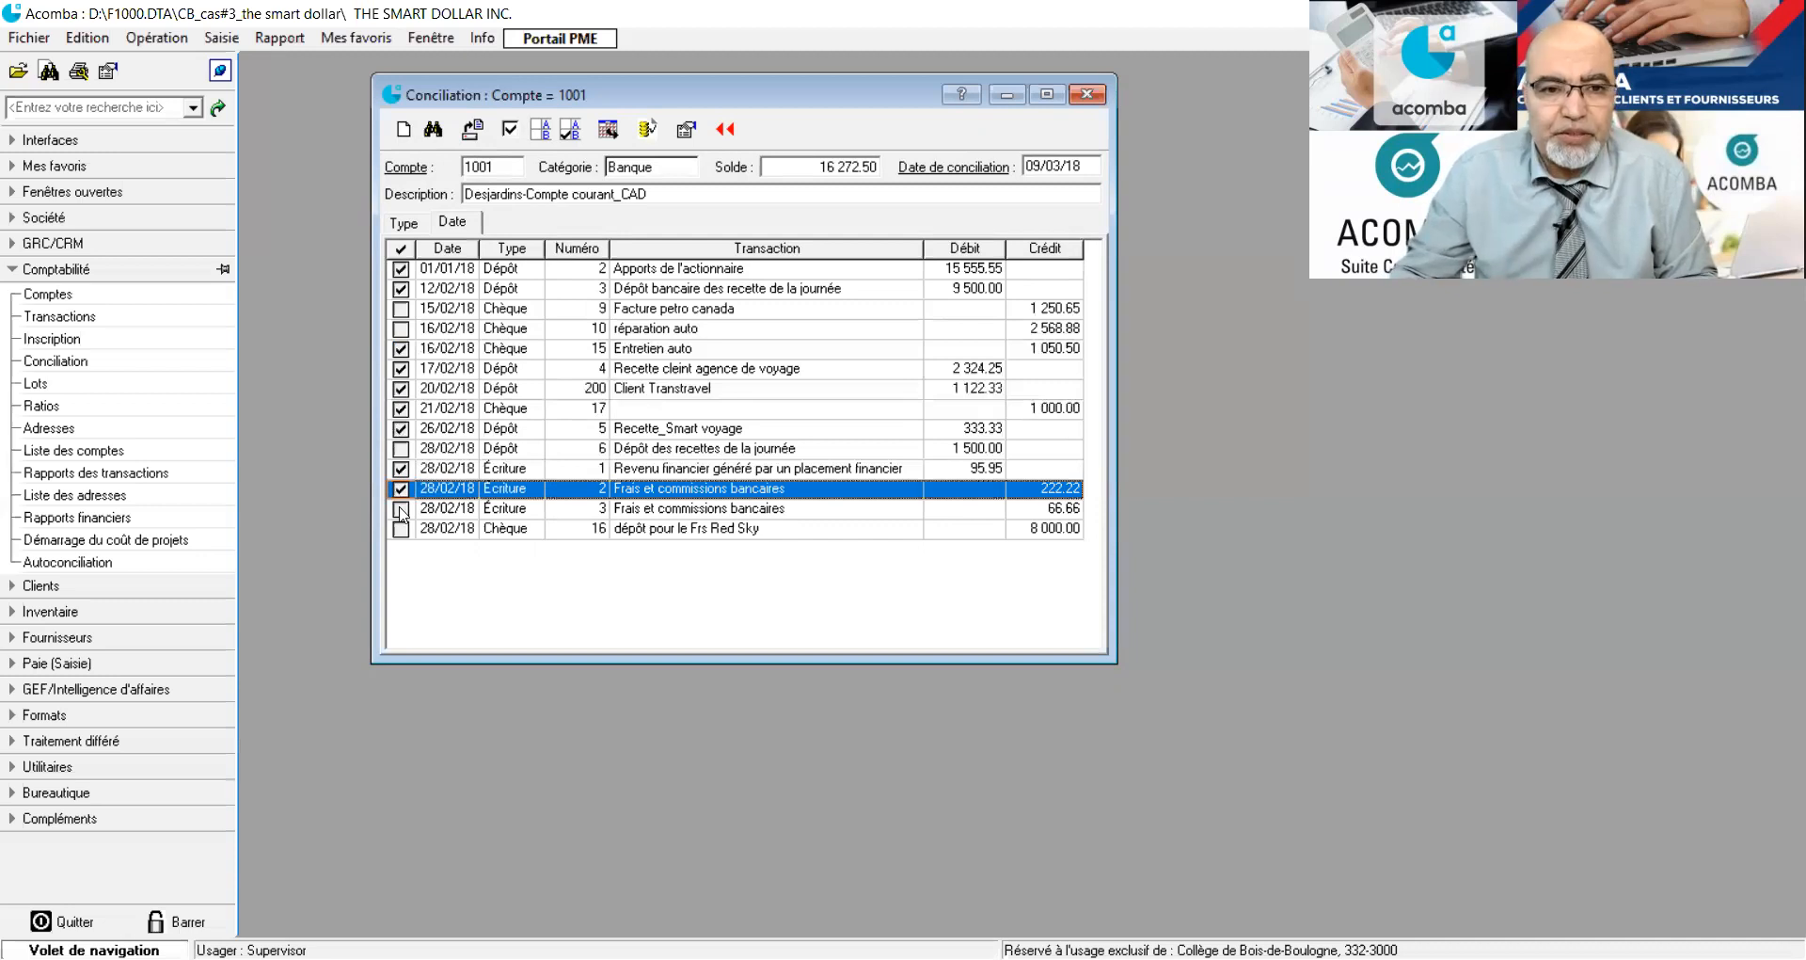
{"action": "left_click", "coordinate": [401, 509]}
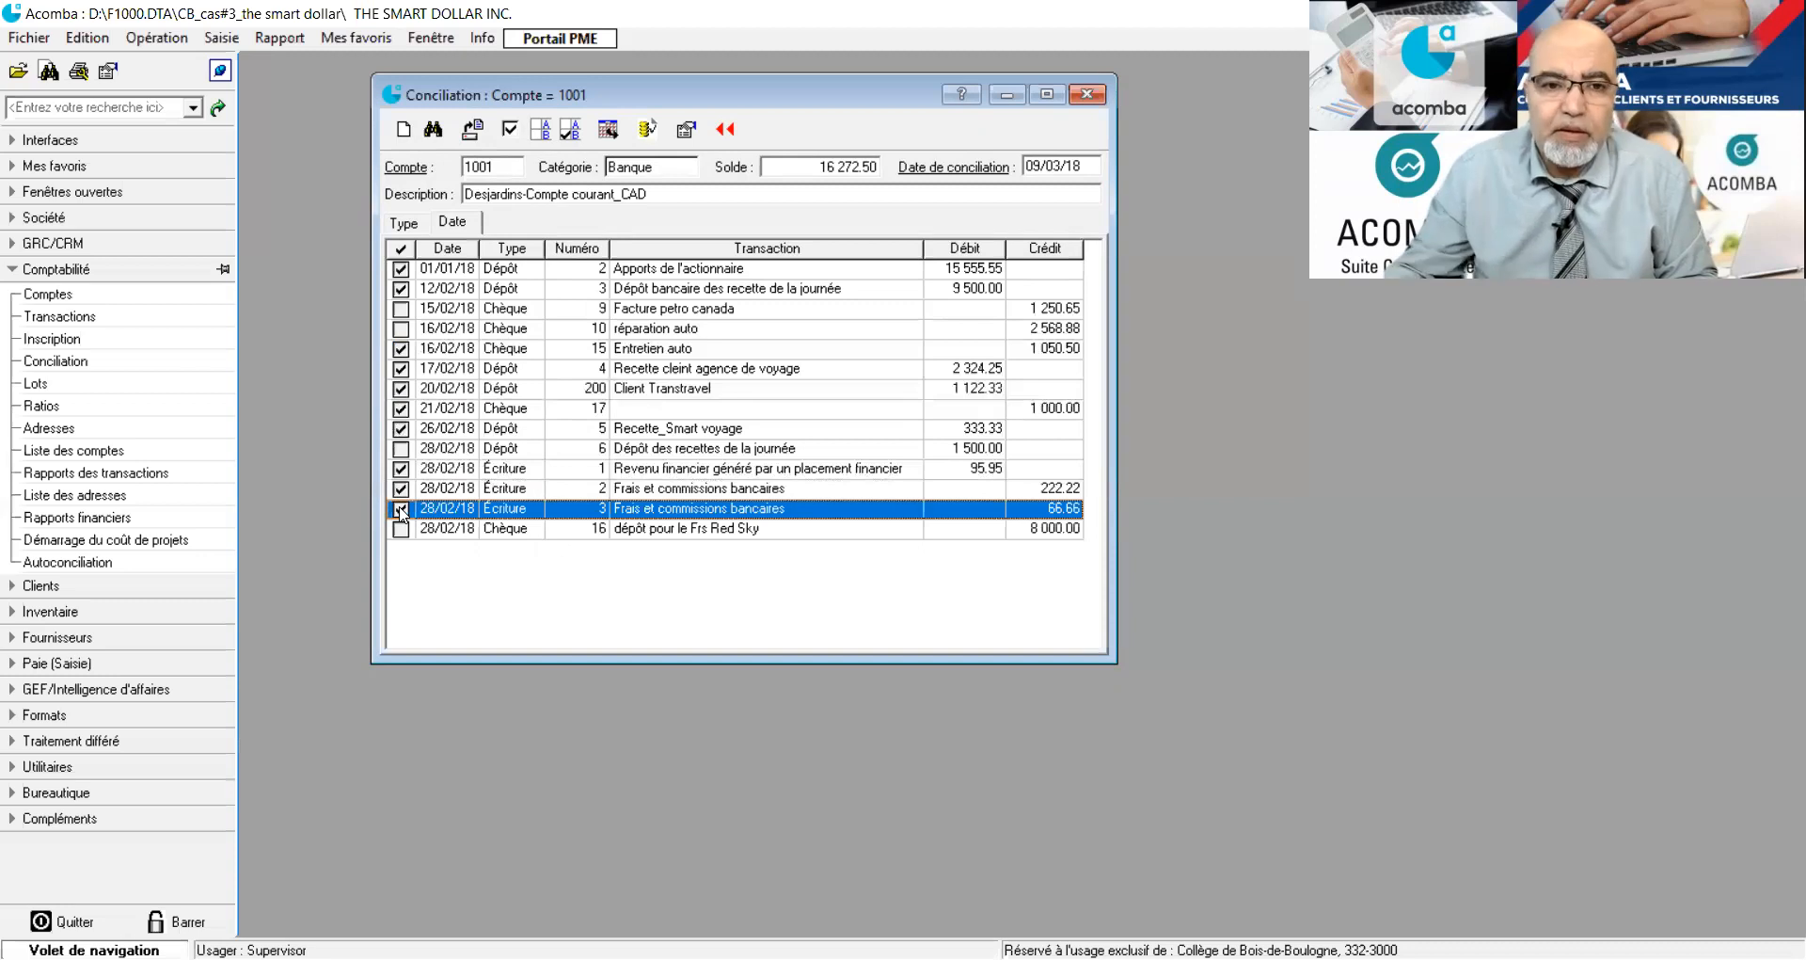
{"action": "left_click", "coordinate": [402, 531]}
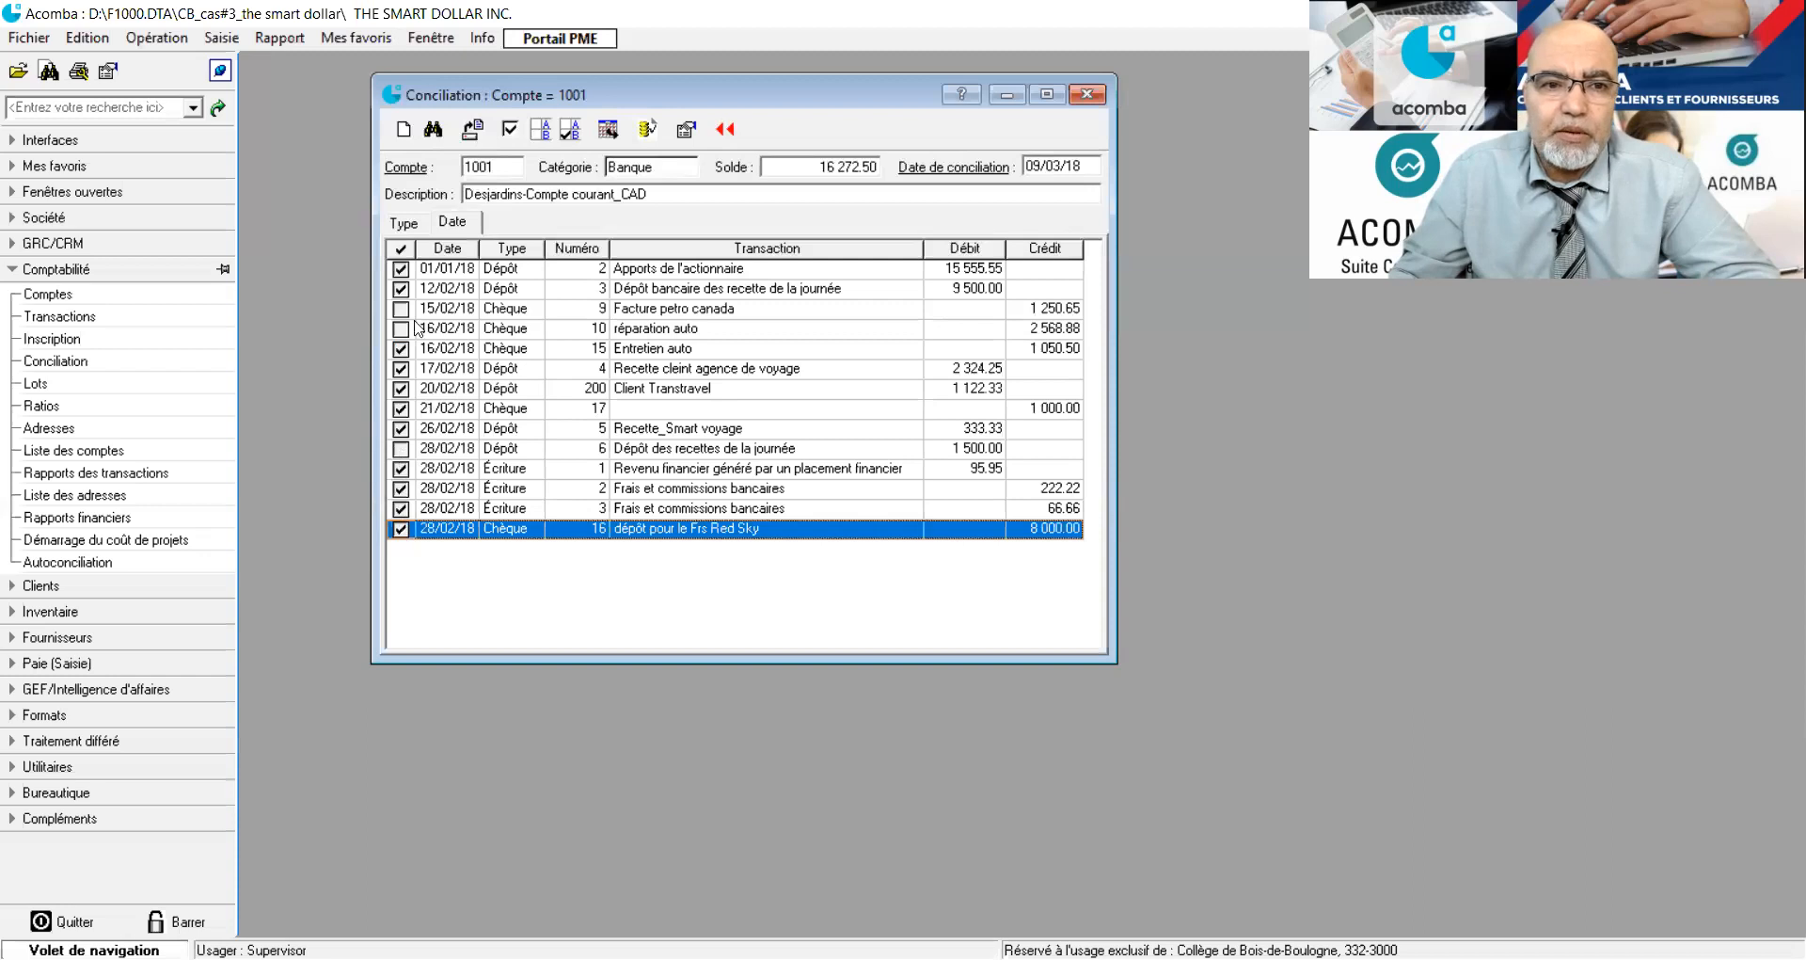
{"action": "left_click", "coordinate": [401, 448]}
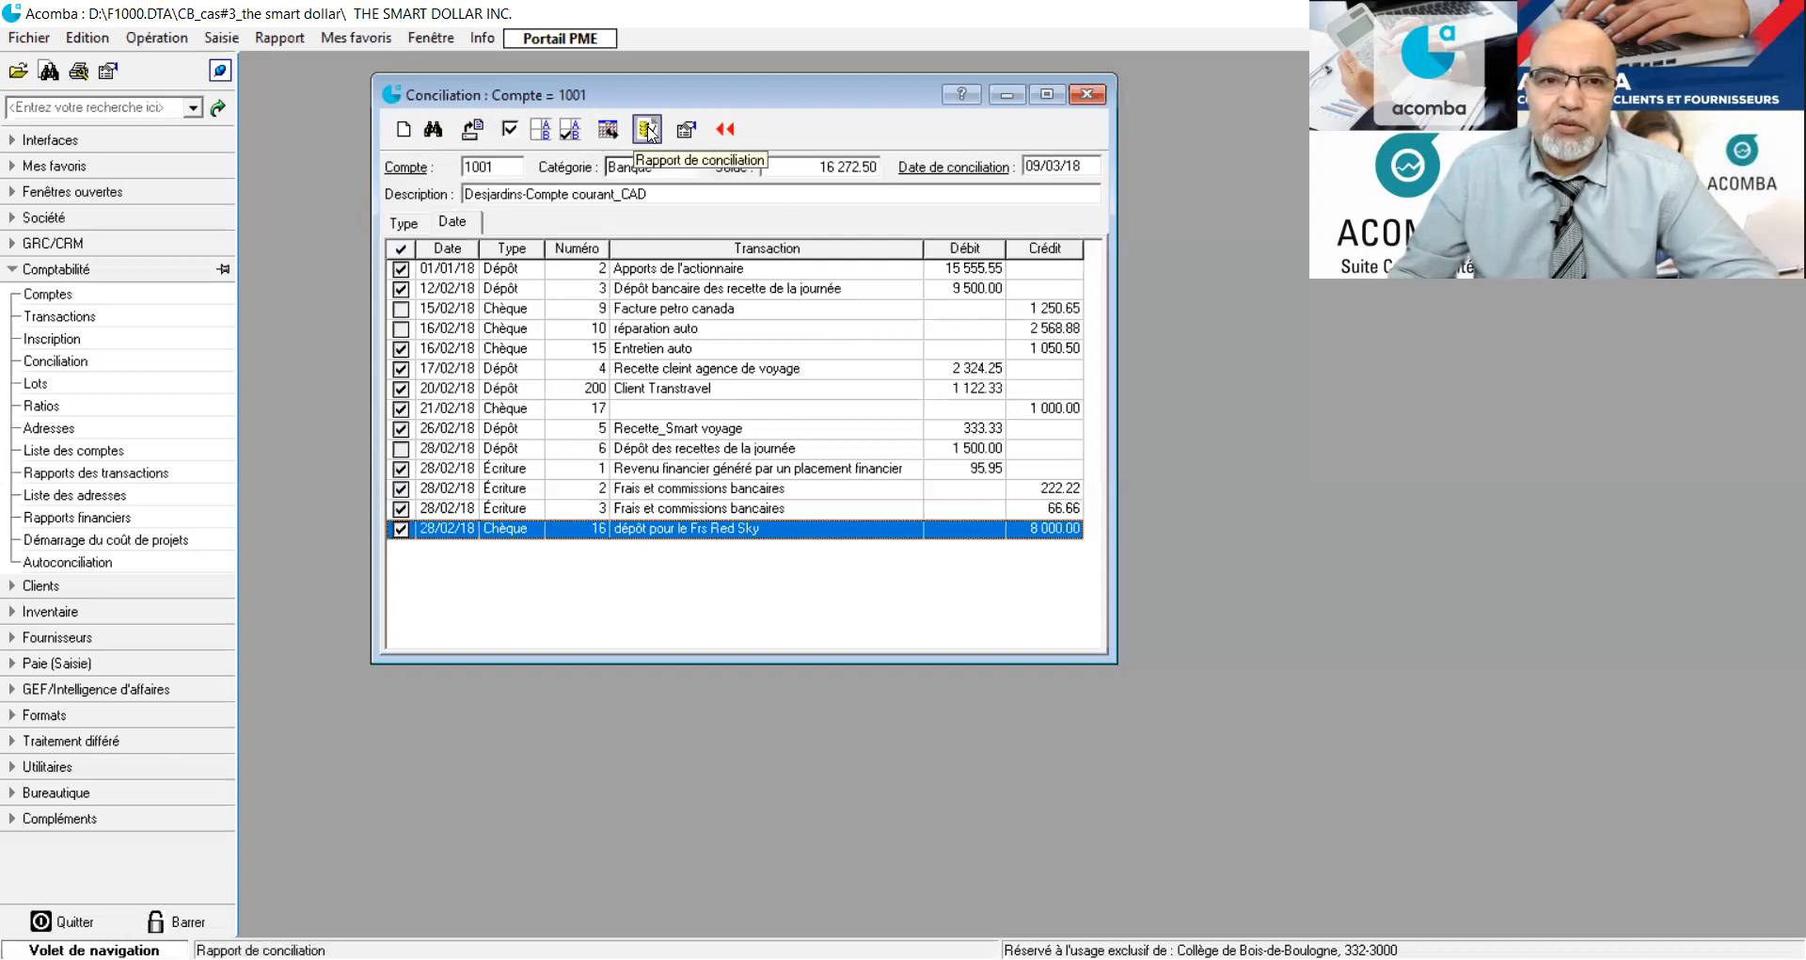
Produce the reconciliation report according to the reconciliation date, with an account statement balance of 18592.03.
{"action": "left_click", "coordinate": [647, 129]}
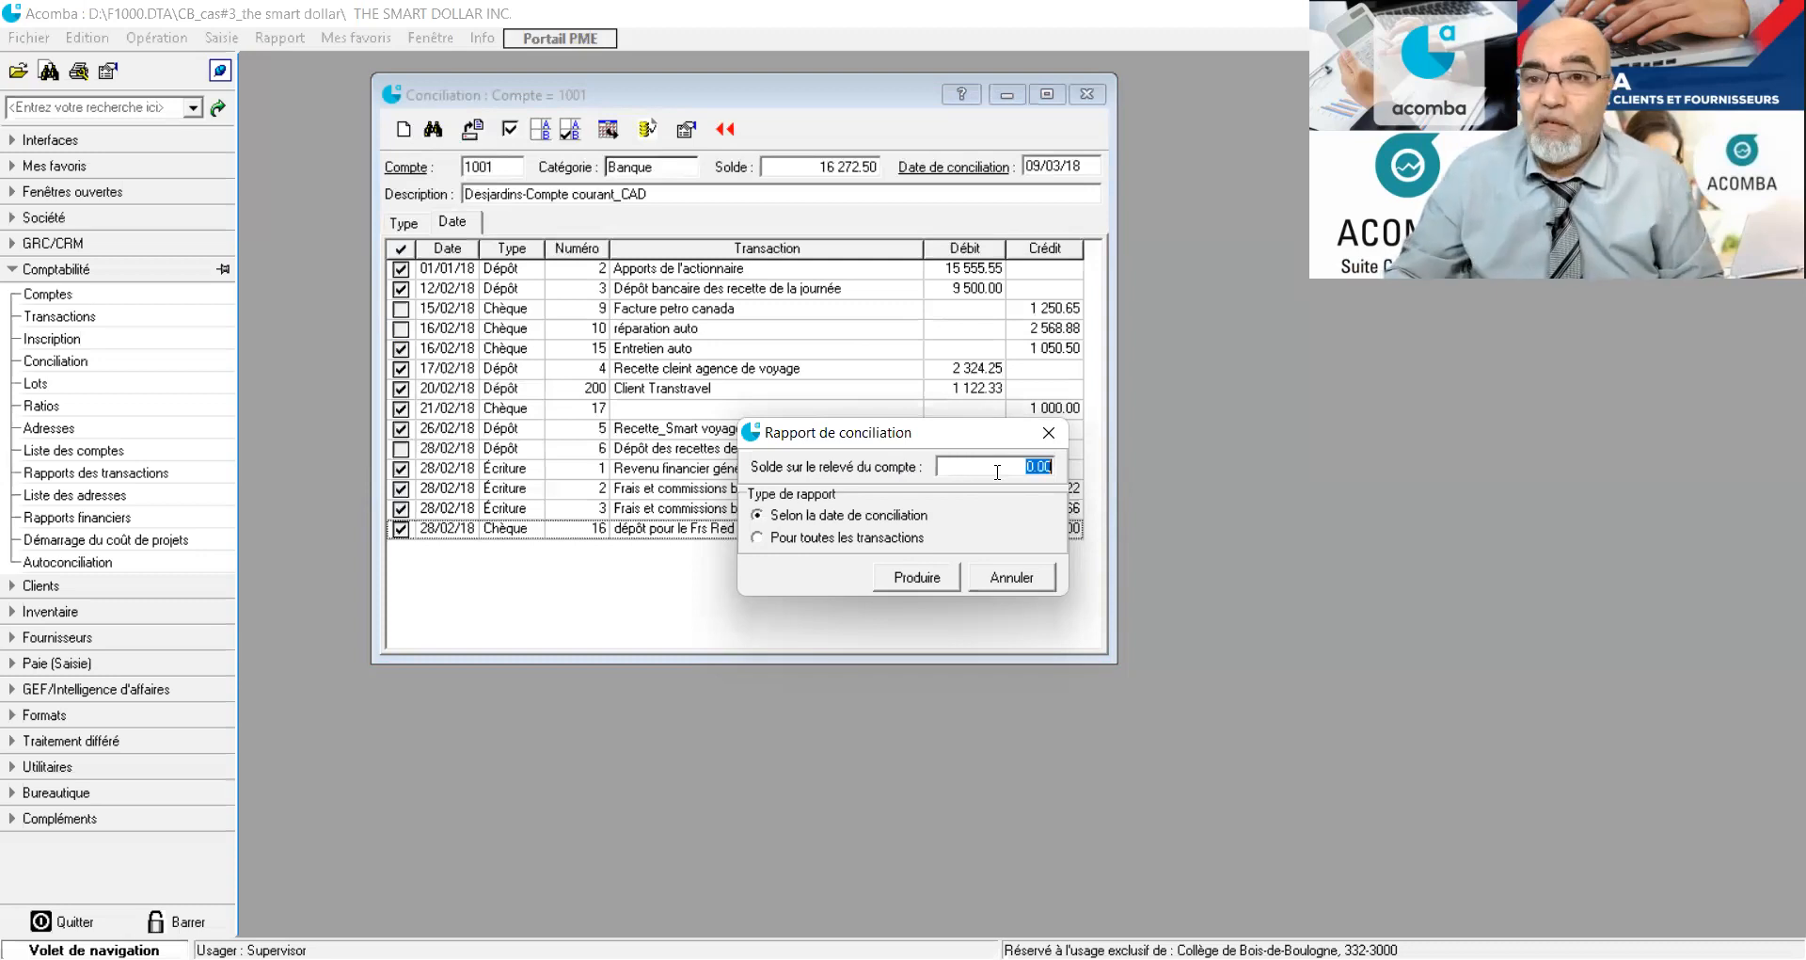
{"action": "type", "text": "1"}
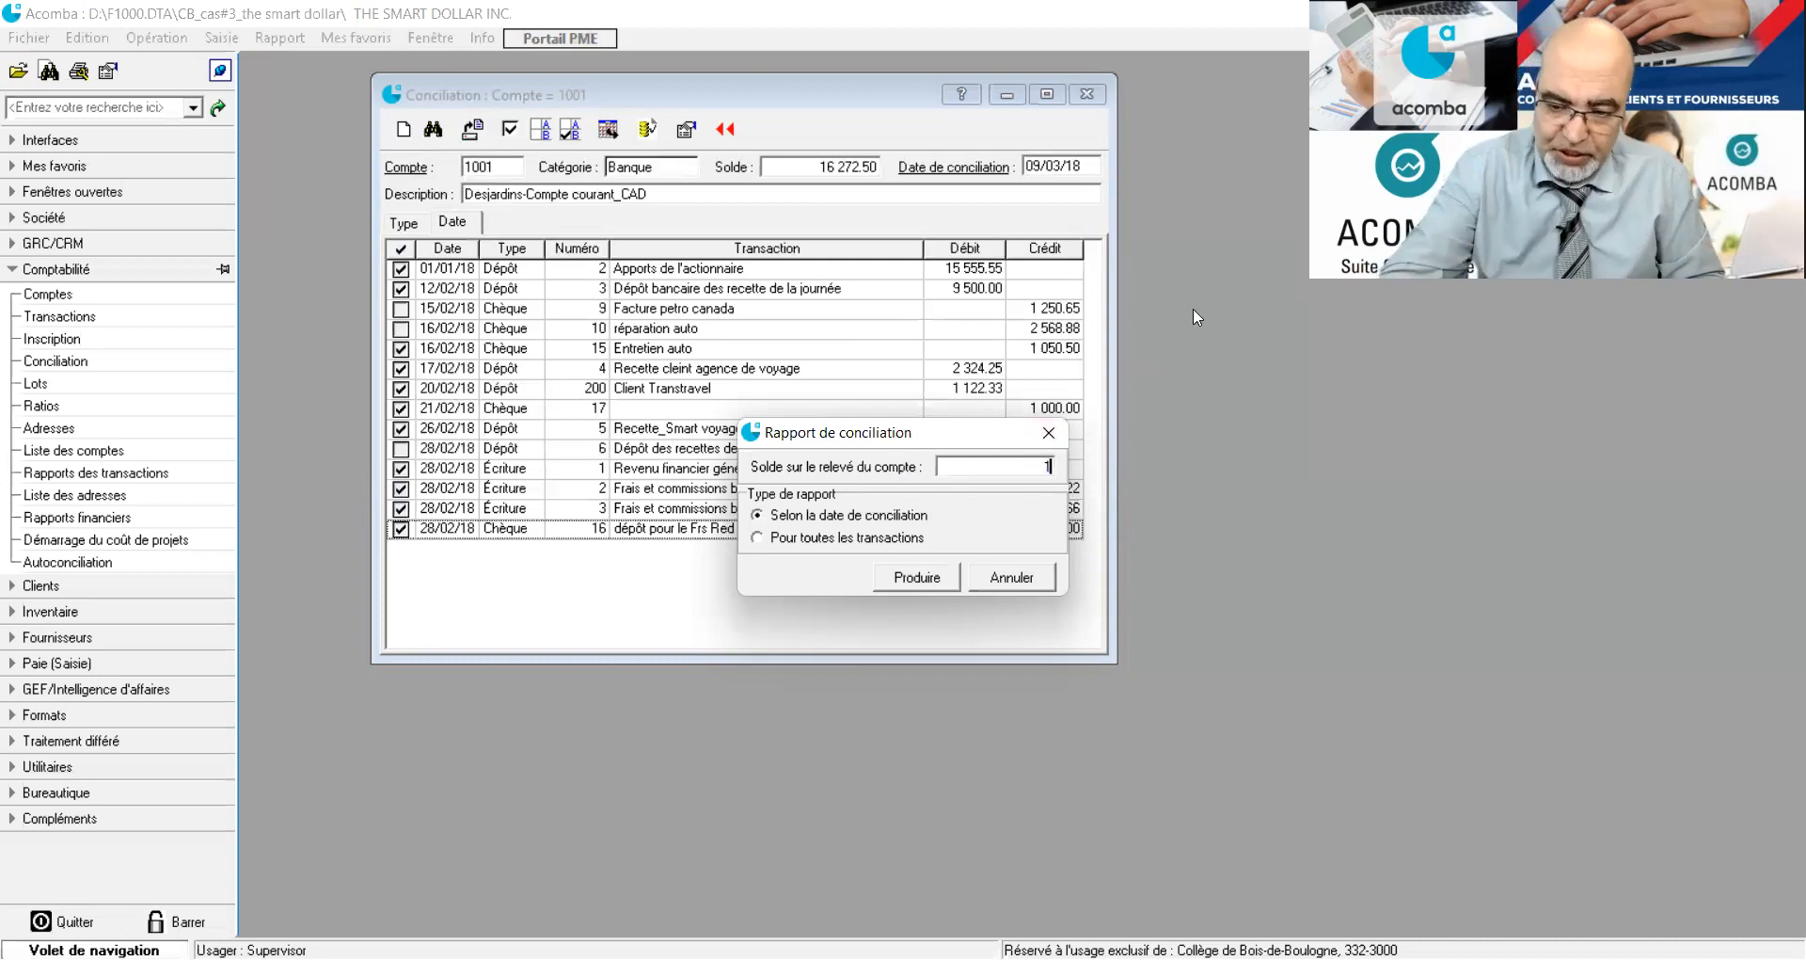
{"action": "type", "text": "6592"}
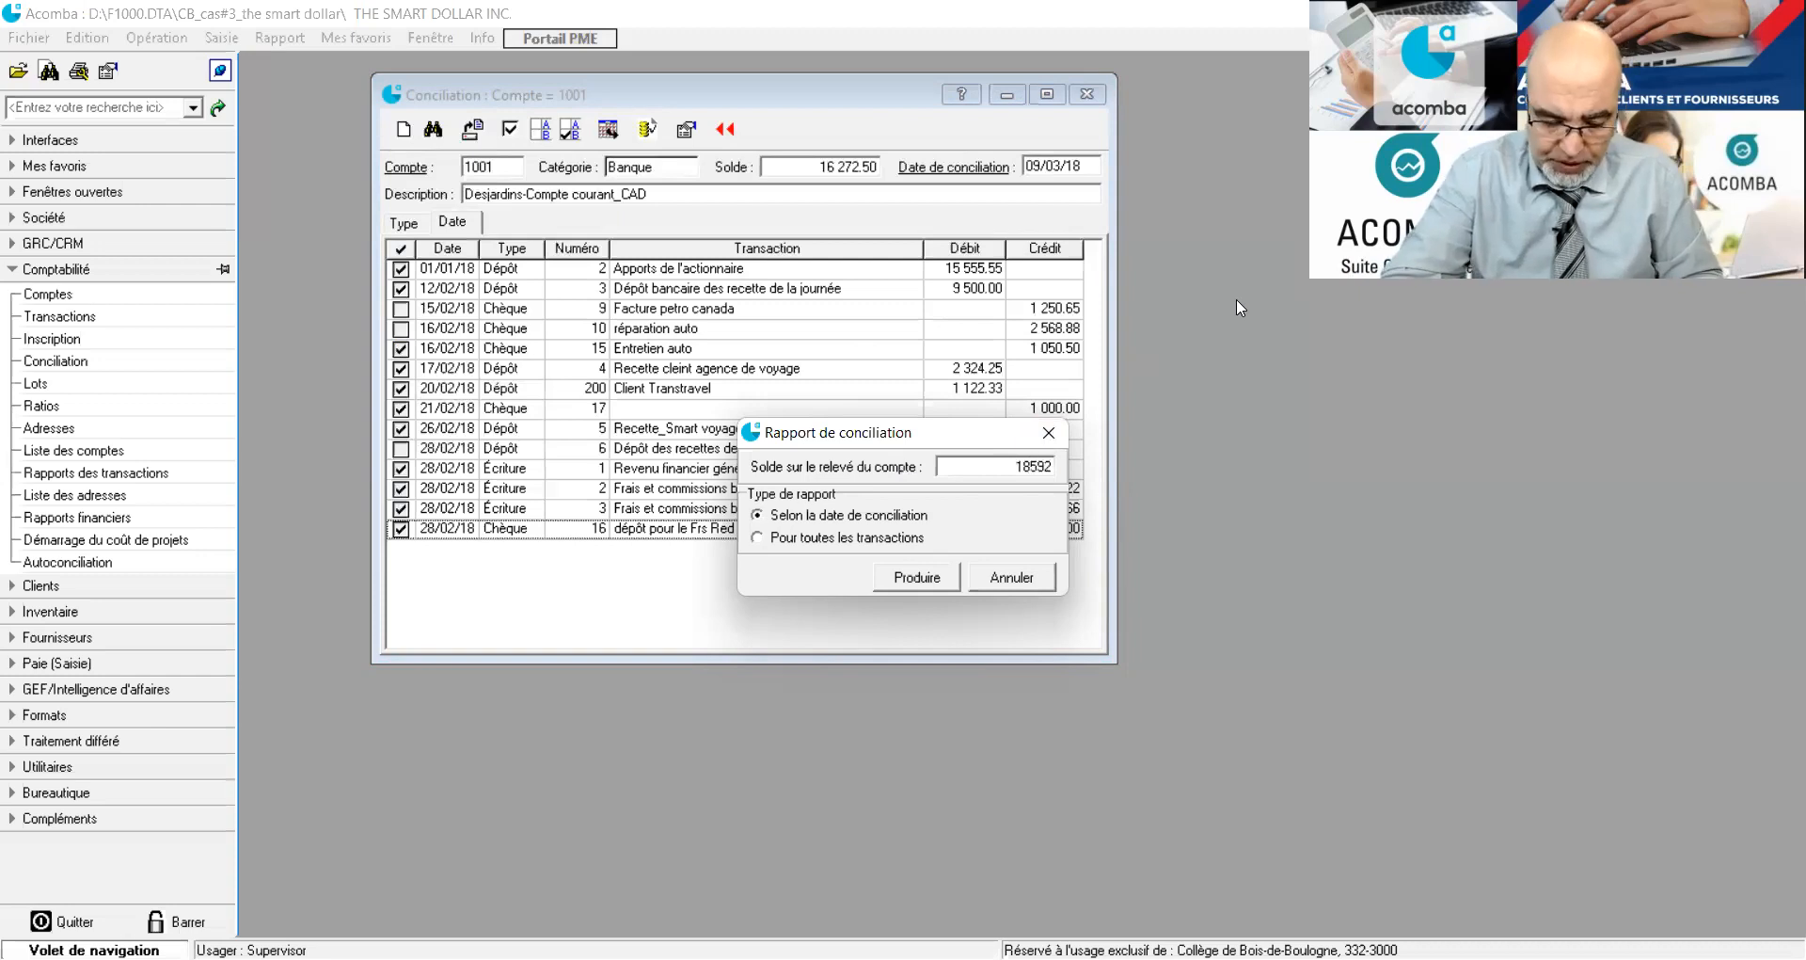
{"action": "type", "text": ".03"}
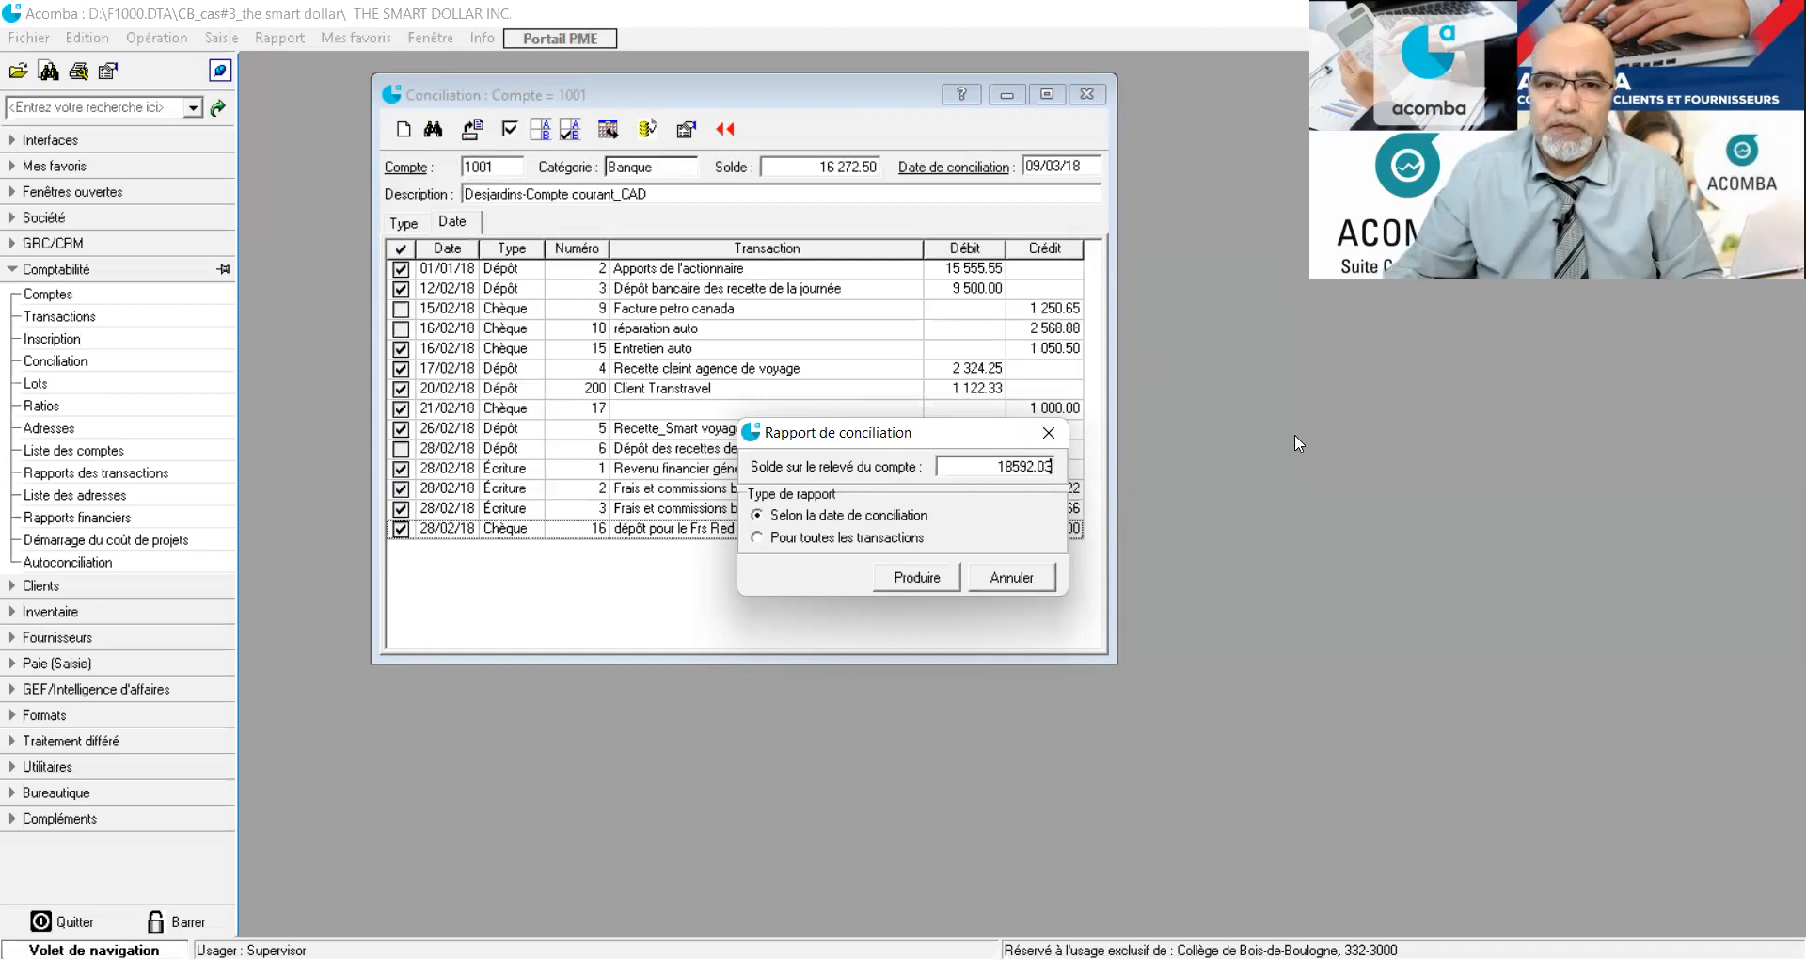
{"action": "left_click", "coordinate": [926, 580]}
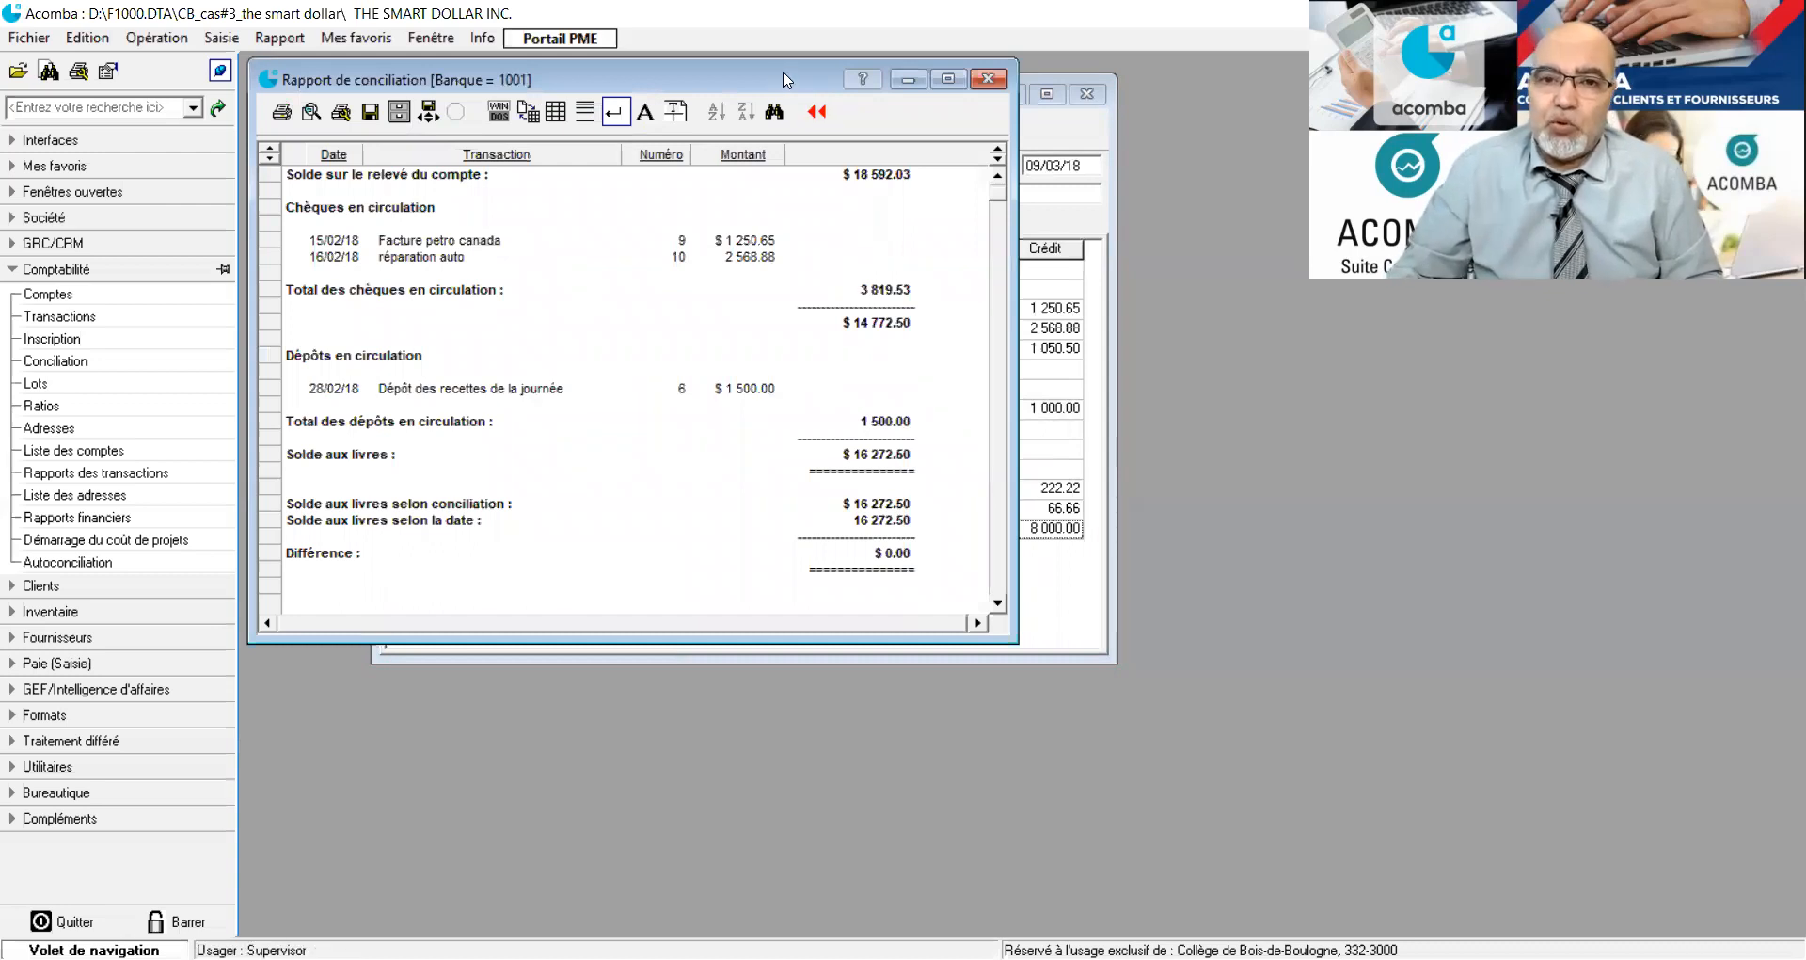
Close the reconciliation report and maximize the reconciliation window of account 1001.
{"action": "left_click_drag", "start_coordinate": [783, 80], "coordinate": [857, 70]}
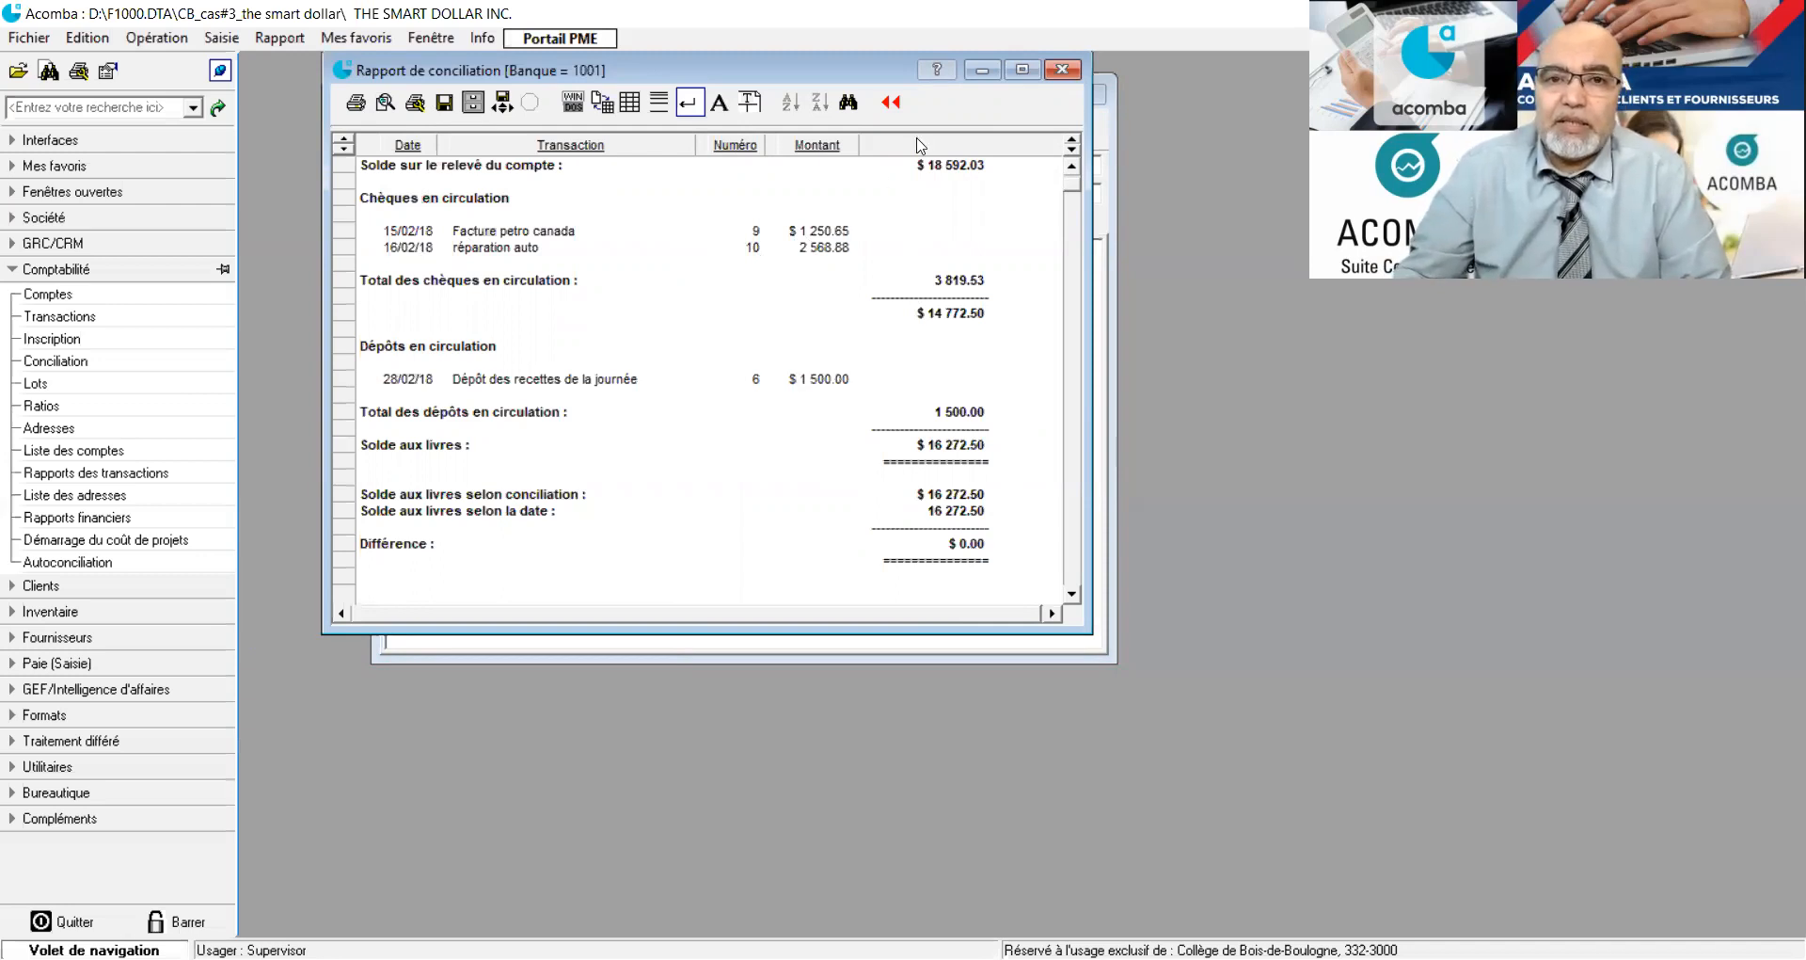
{"action": "left_click", "coordinate": [1062, 70]}
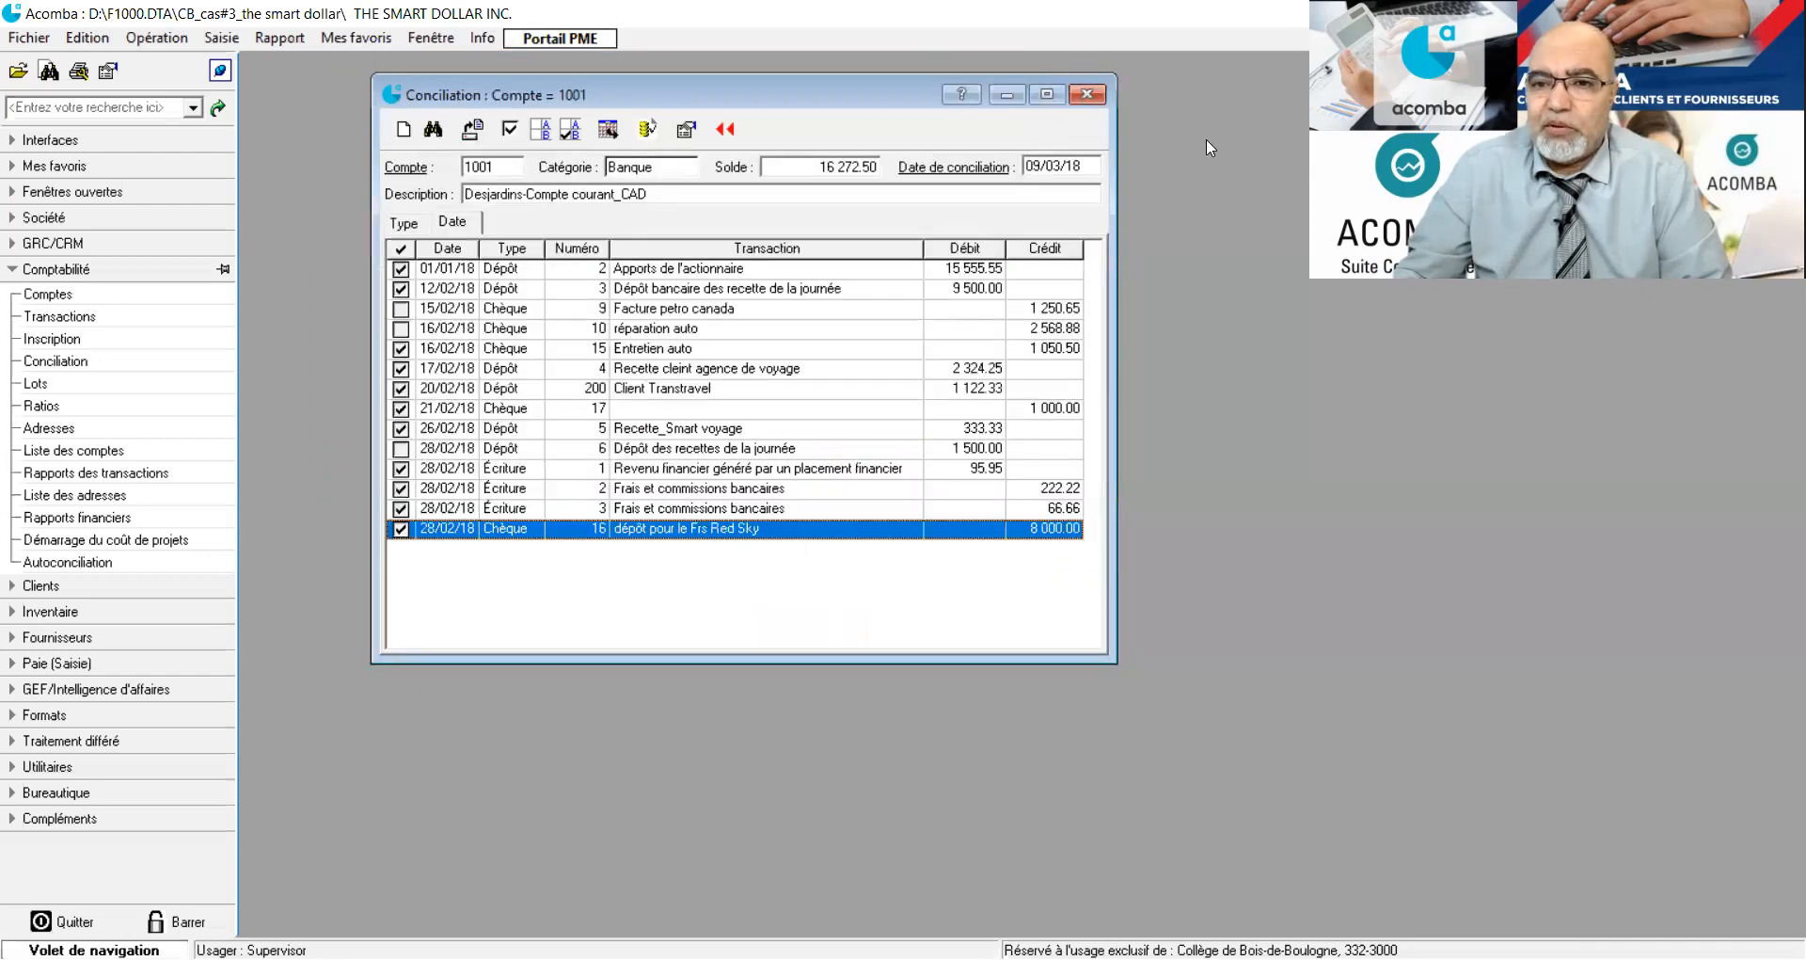
{"action": "left_click", "coordinate": [1047, 94]}
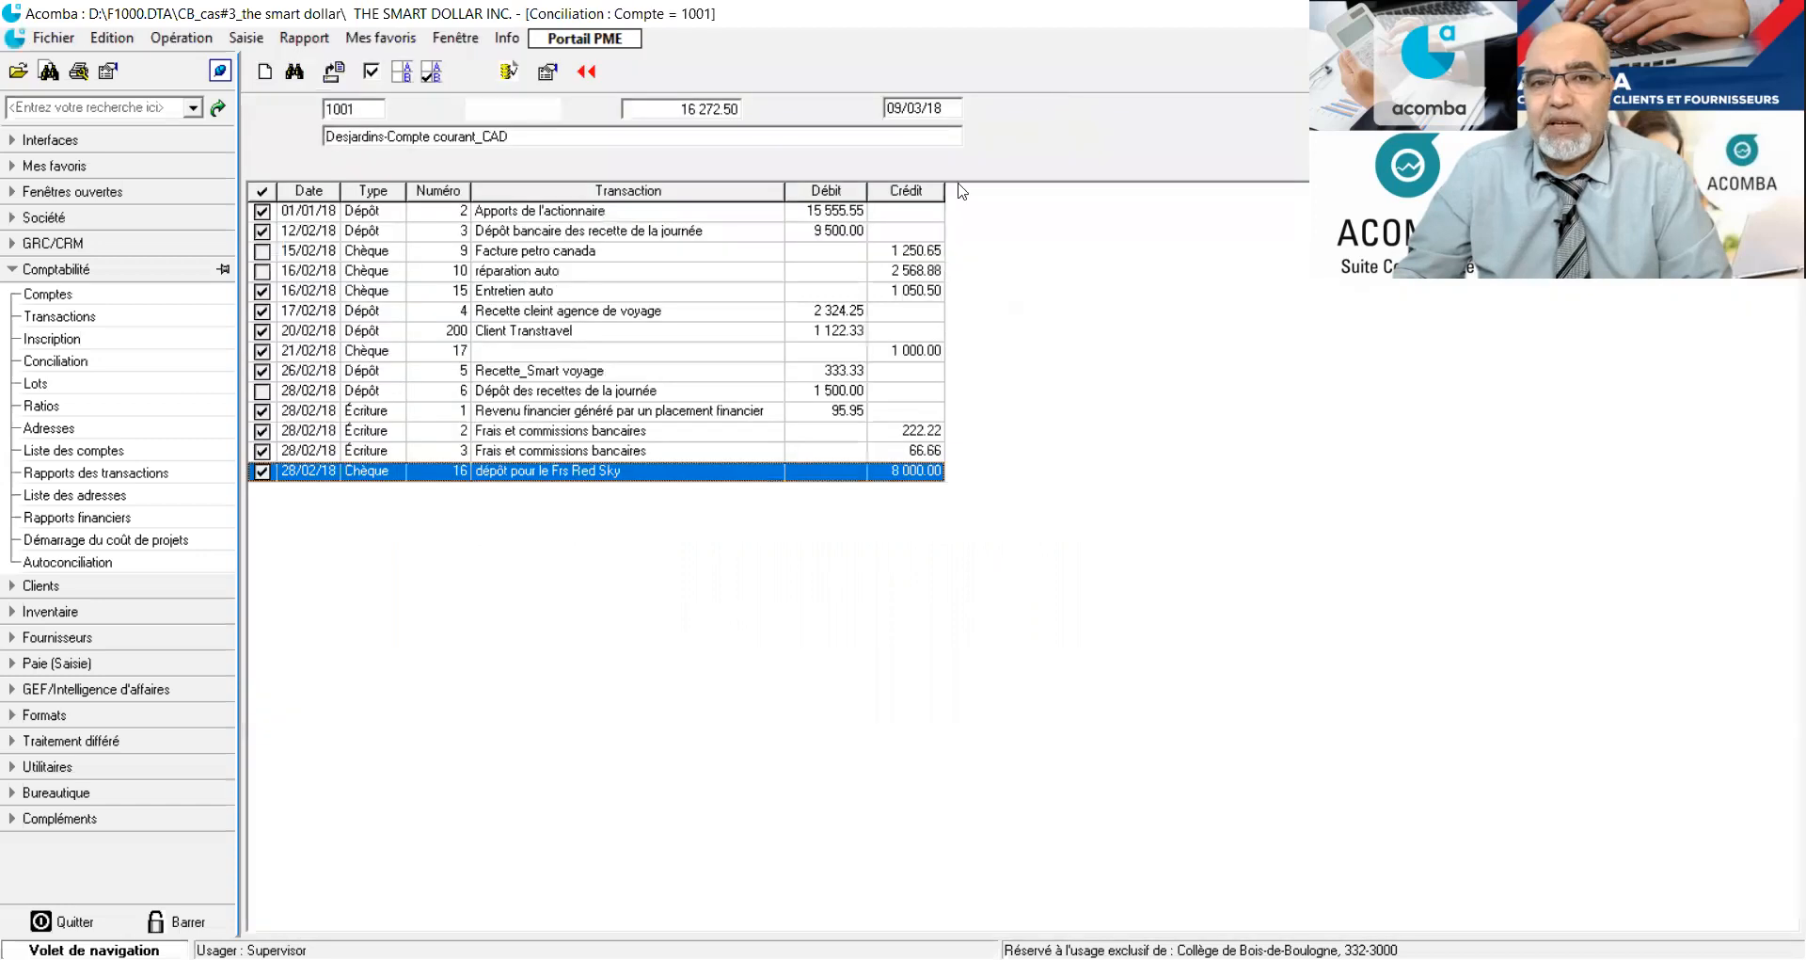